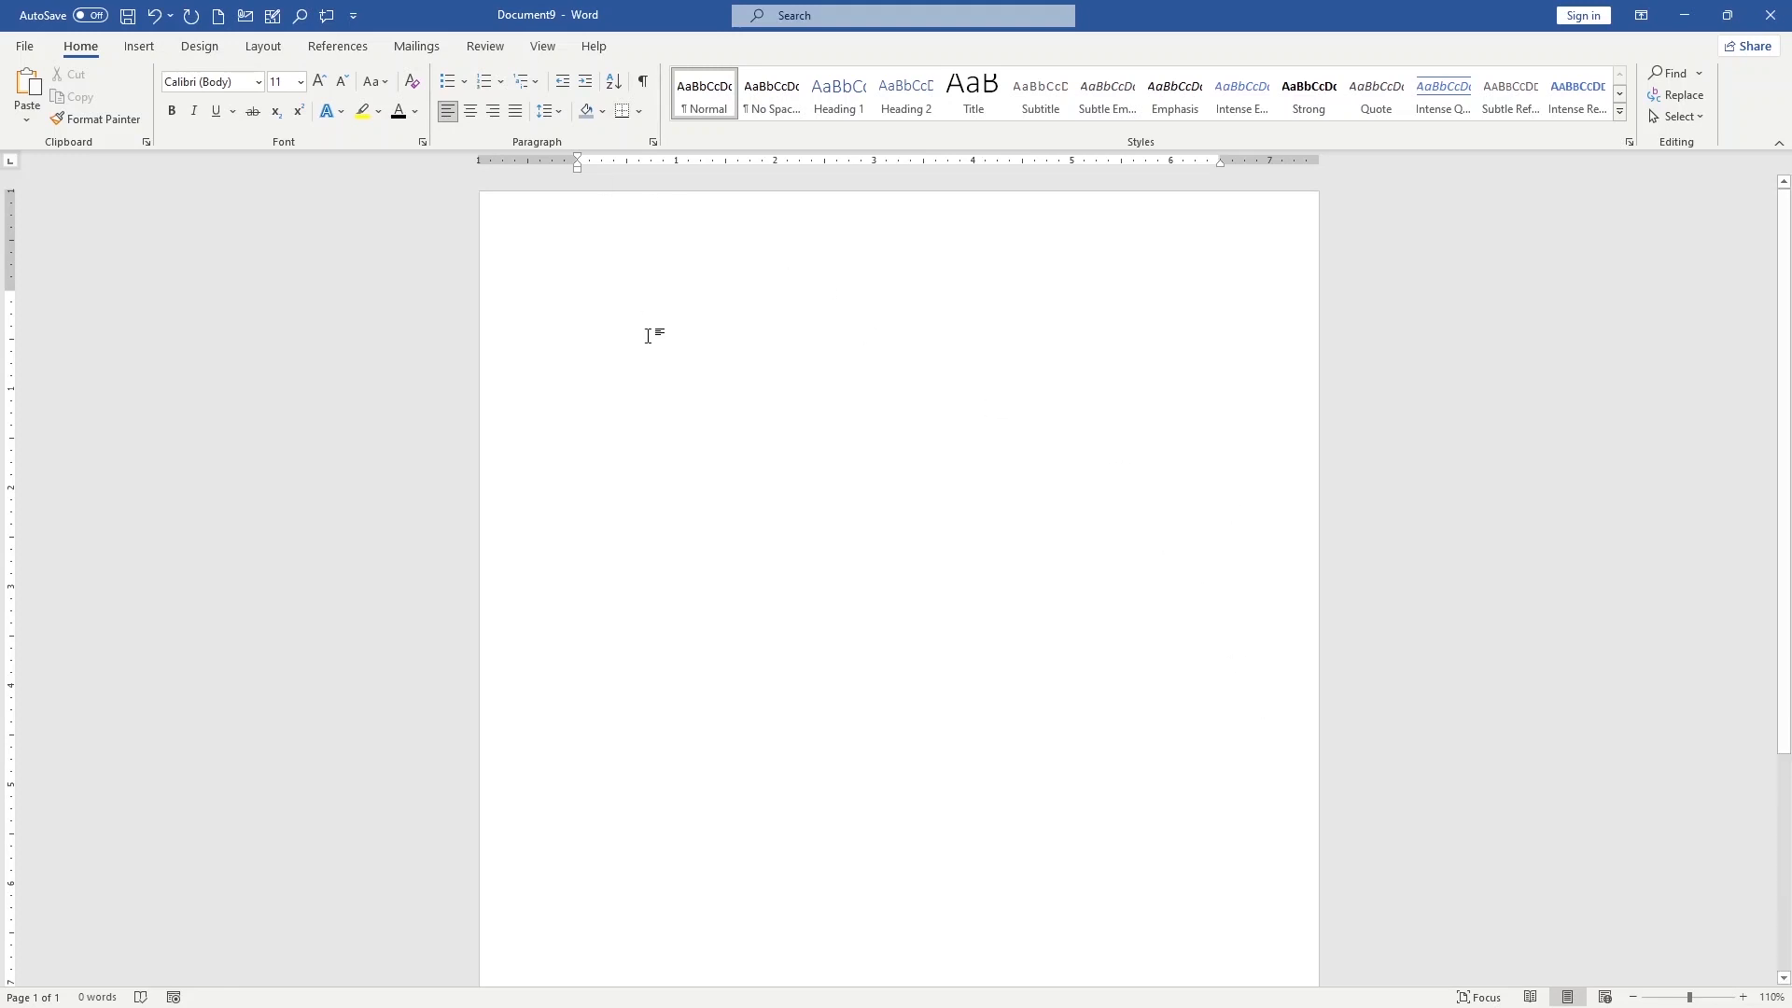
Set a custom paper size of 5 inches wide by 7 inches high for the whole document
{"action": "left_click", "coordinate": [262, 47]}
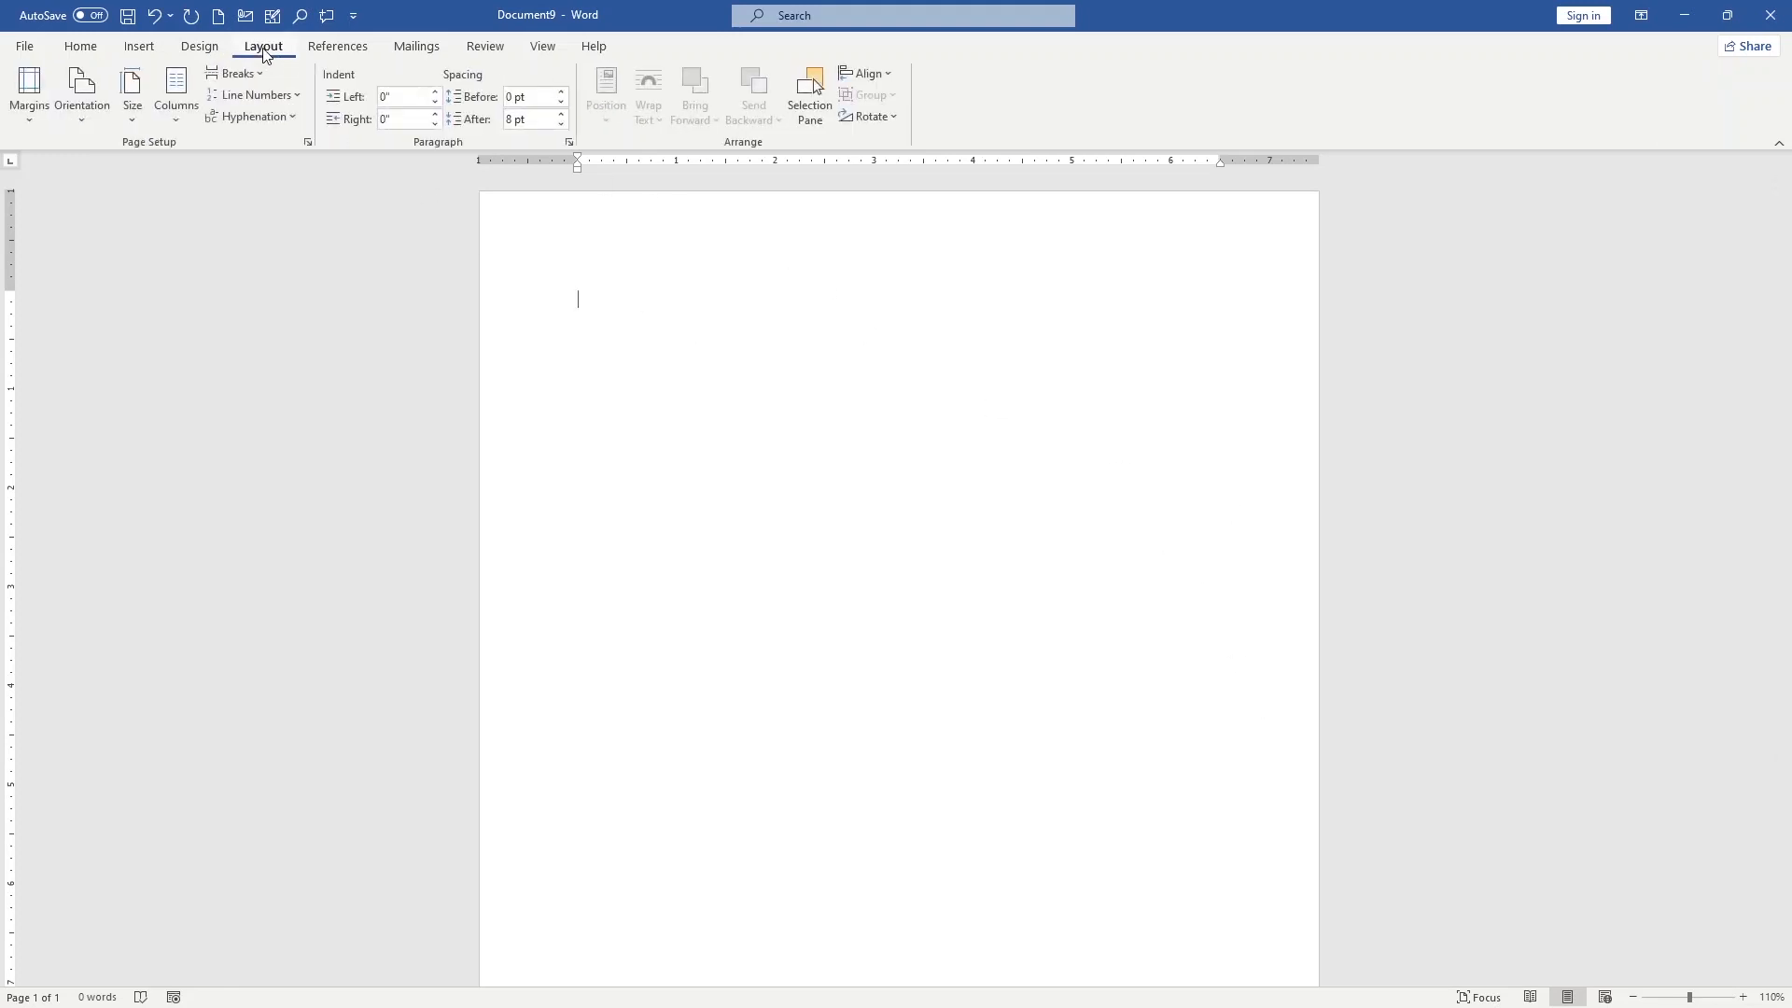
{"action": "left_click", "coordinate": [133, 119]}
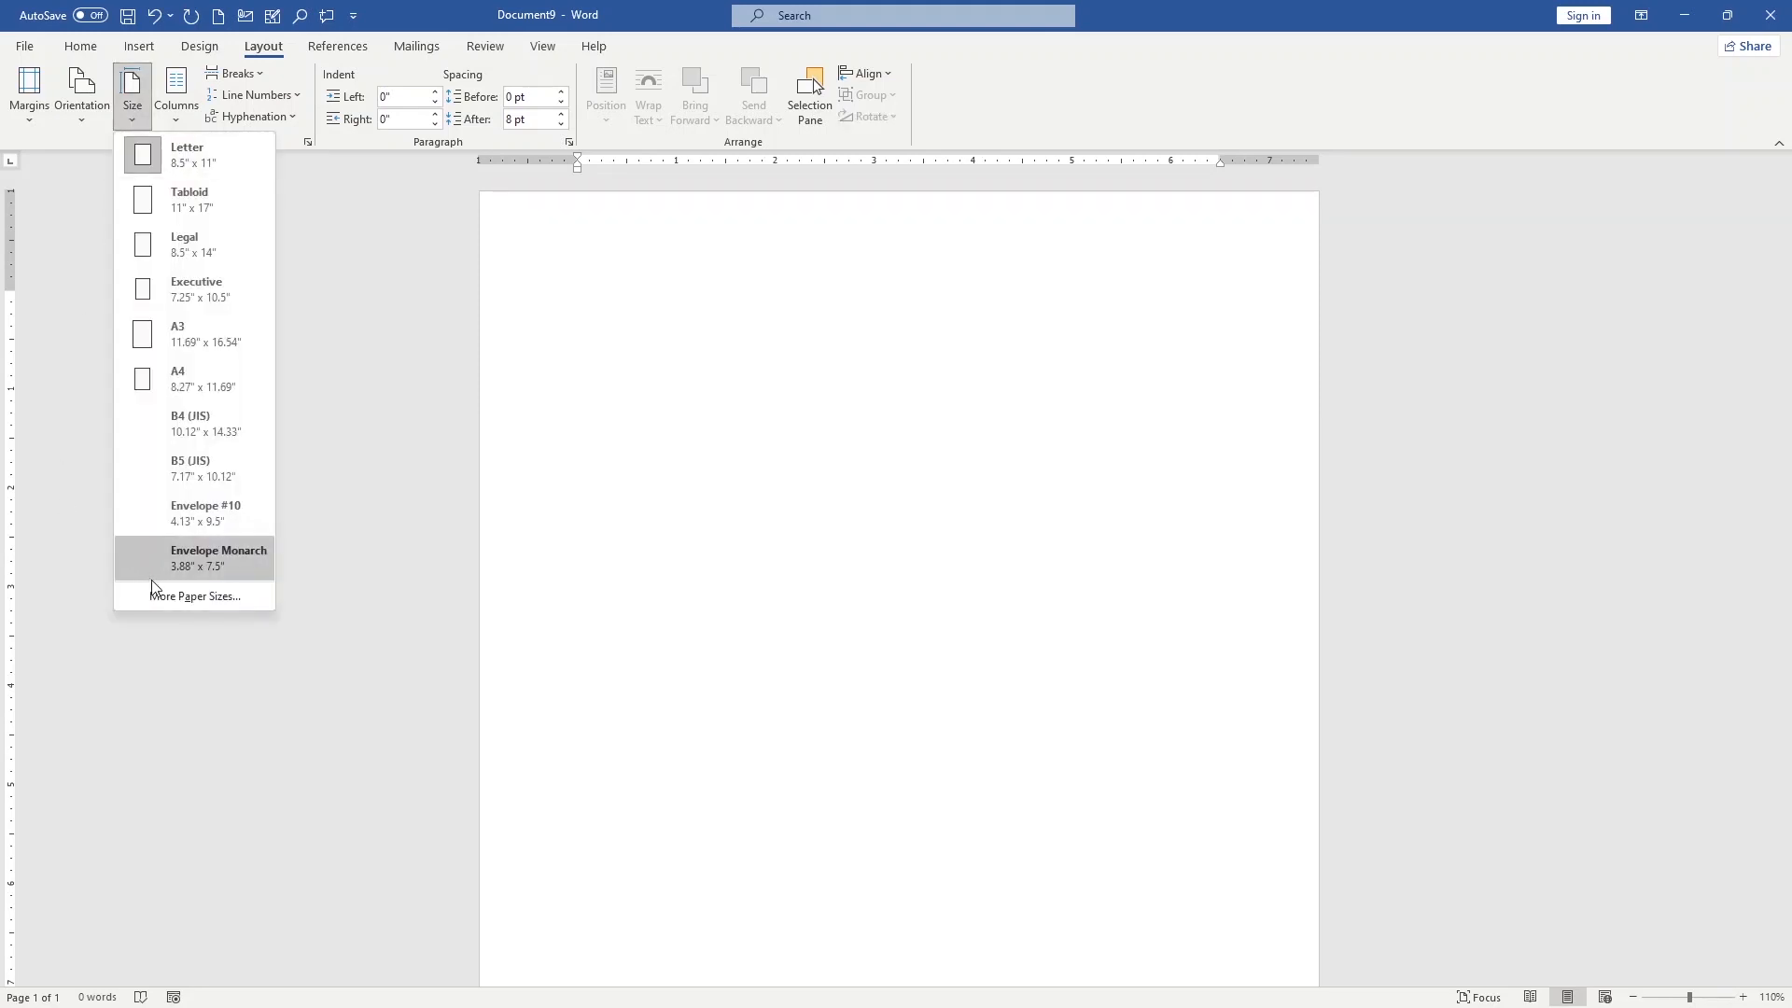
{"action": "left_click", "coordinate": [161, 598]}
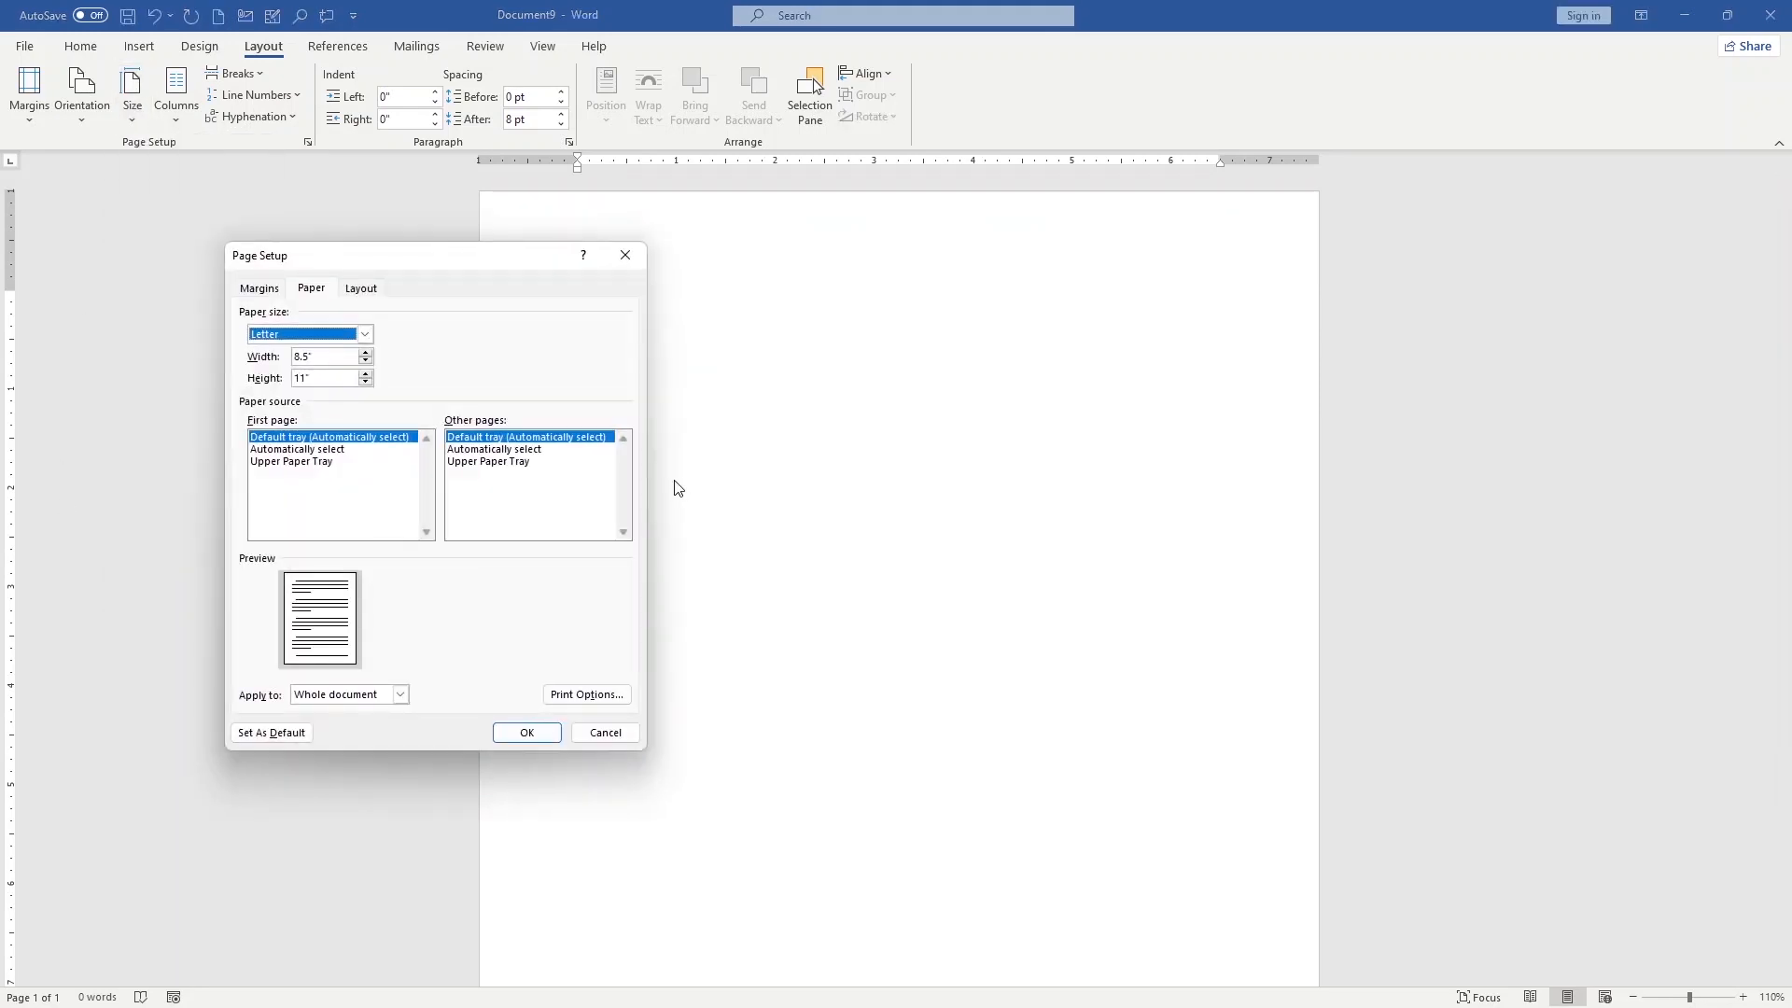
{"action": "left_click_drag", "start_coordinate": [315, 358], "coordinate": [298, 381]}
{"action": "type", "text": "5"}
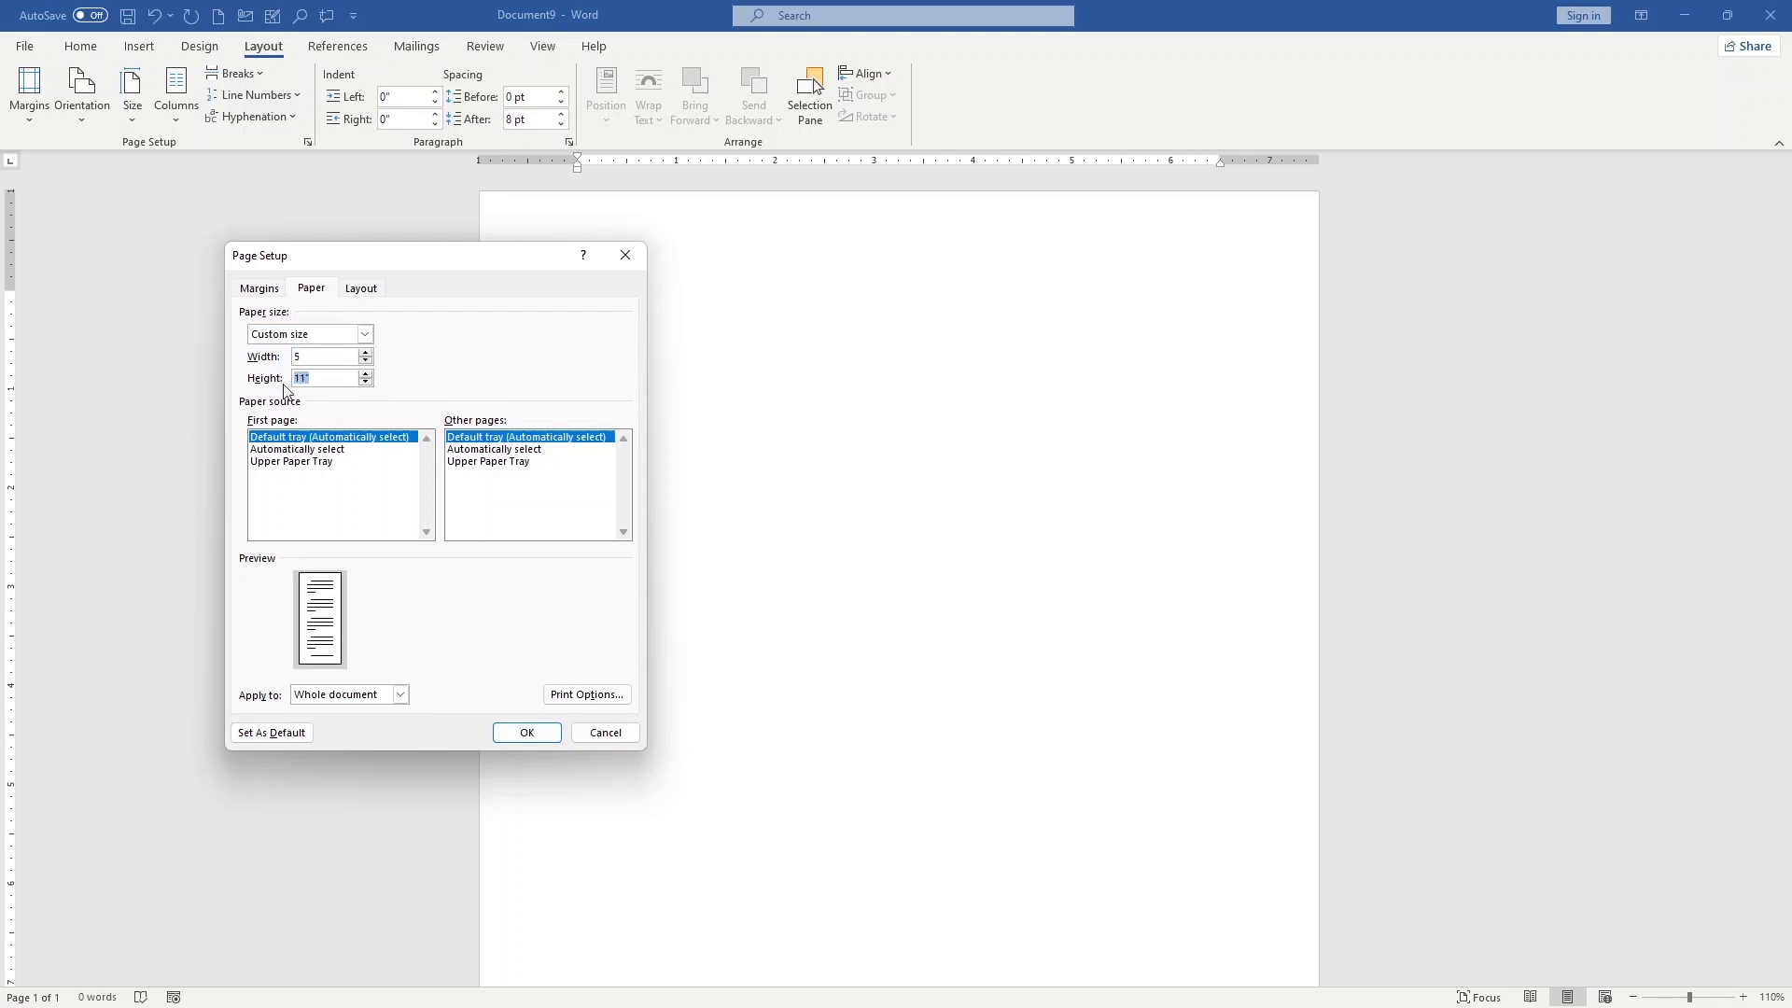
{"action": "type", "text": "7"}
Set the top, bottom, left and right page margins to 0, ignoring the printable-area warning
{"action": "left_click", "coordinate": [259, 288]}
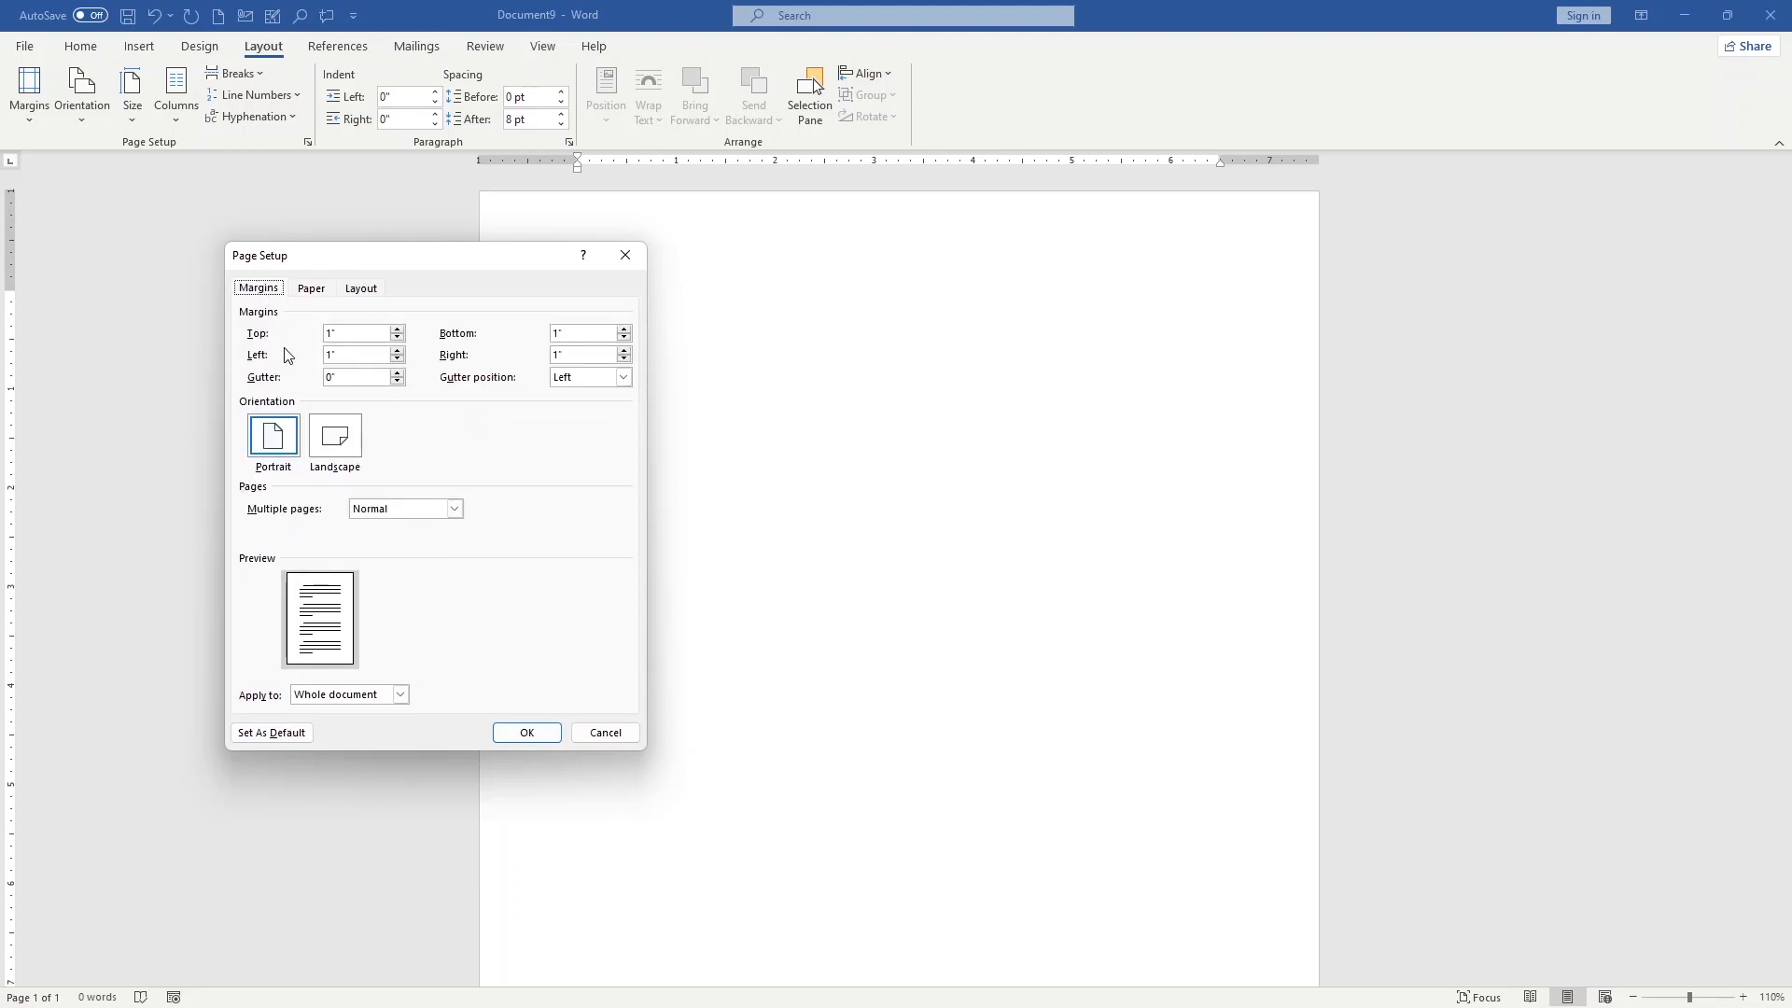
{"action": "left_click_drag", "start_coordinate": [342, 333], "coordinate": [317, 351]}
{"action": "type", "text": "0"}
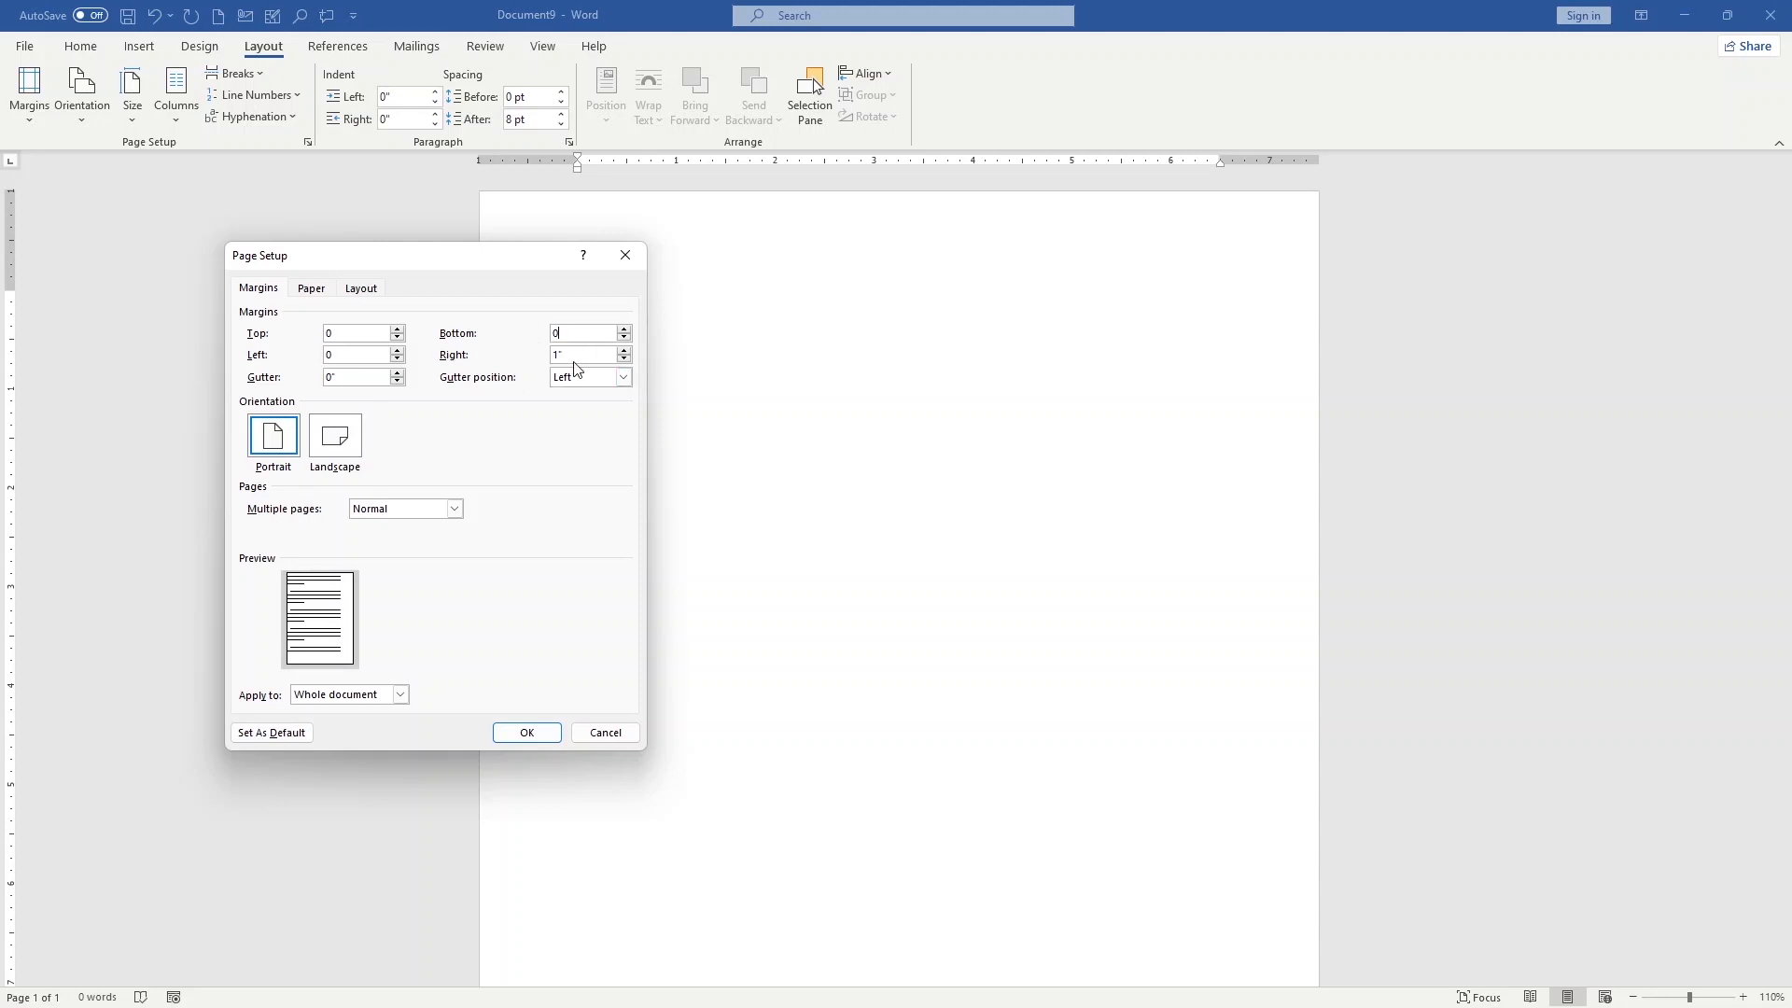
{"action": "left_click_drag", "start_coordinate": [574, 356], "coordinate": [508, 371]}
{"action": "type", "text": "0"}
{"action": "left_click", "coordinate": [525, 733]}
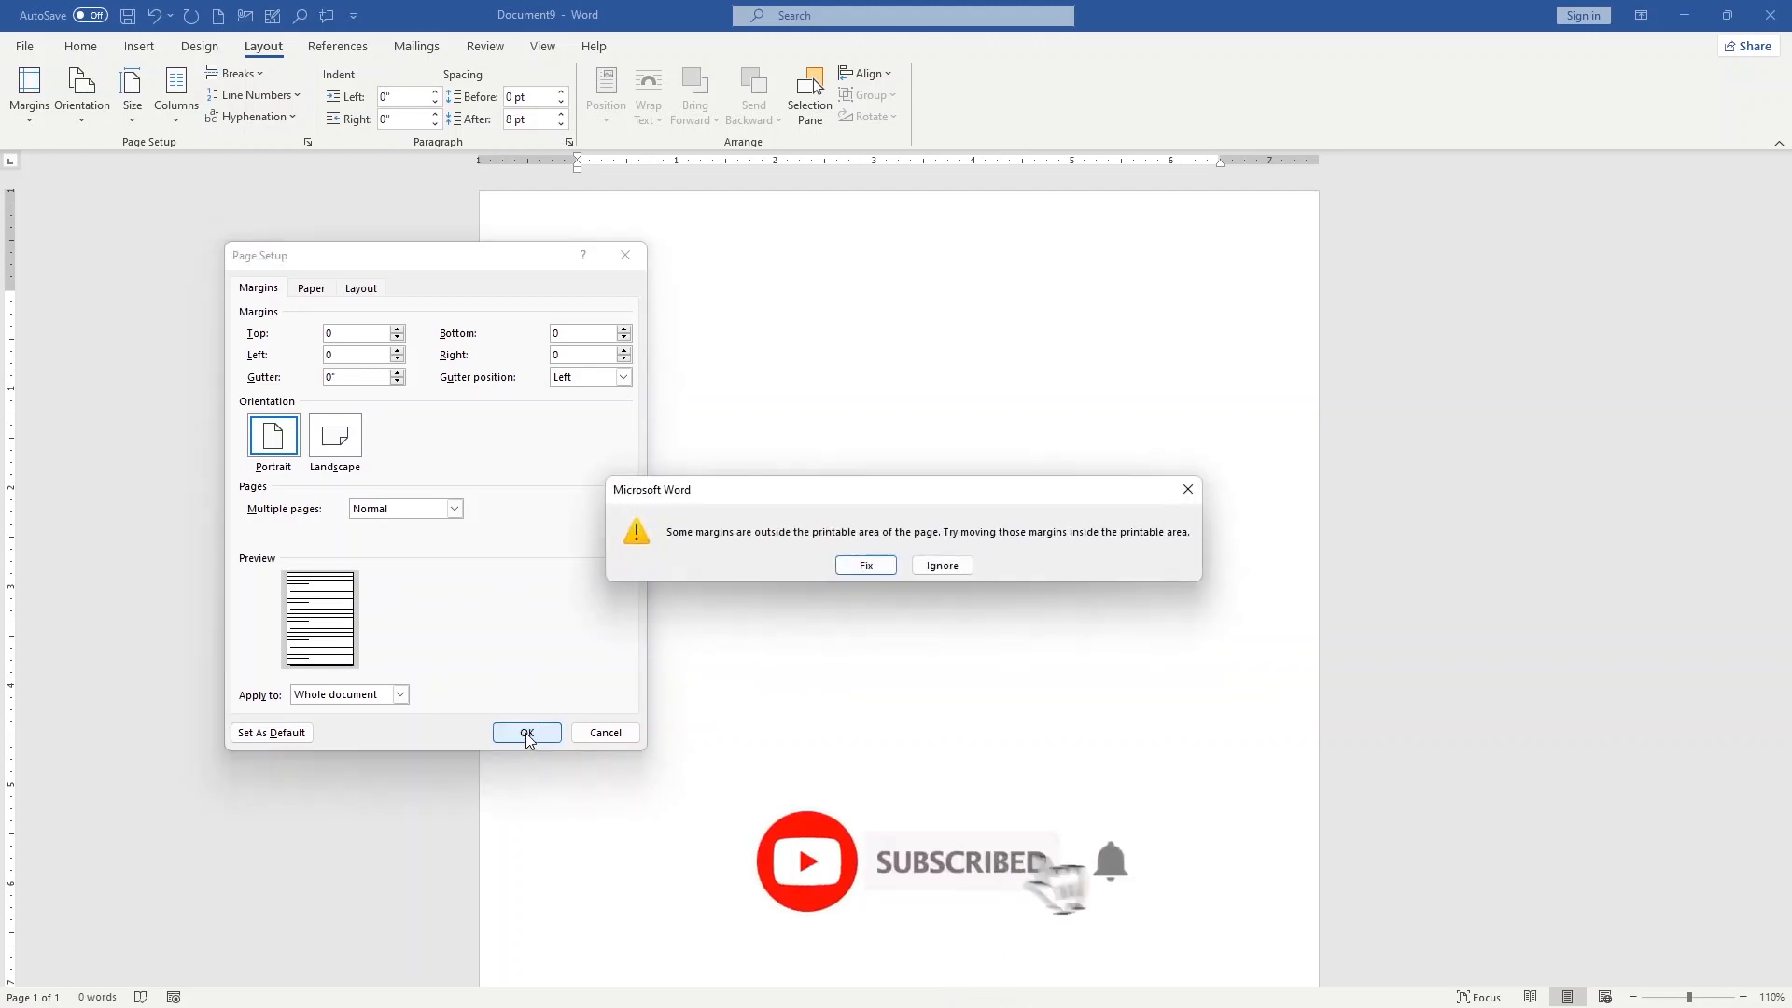
{"action": "left_click", "coordinate": [943, 566]}
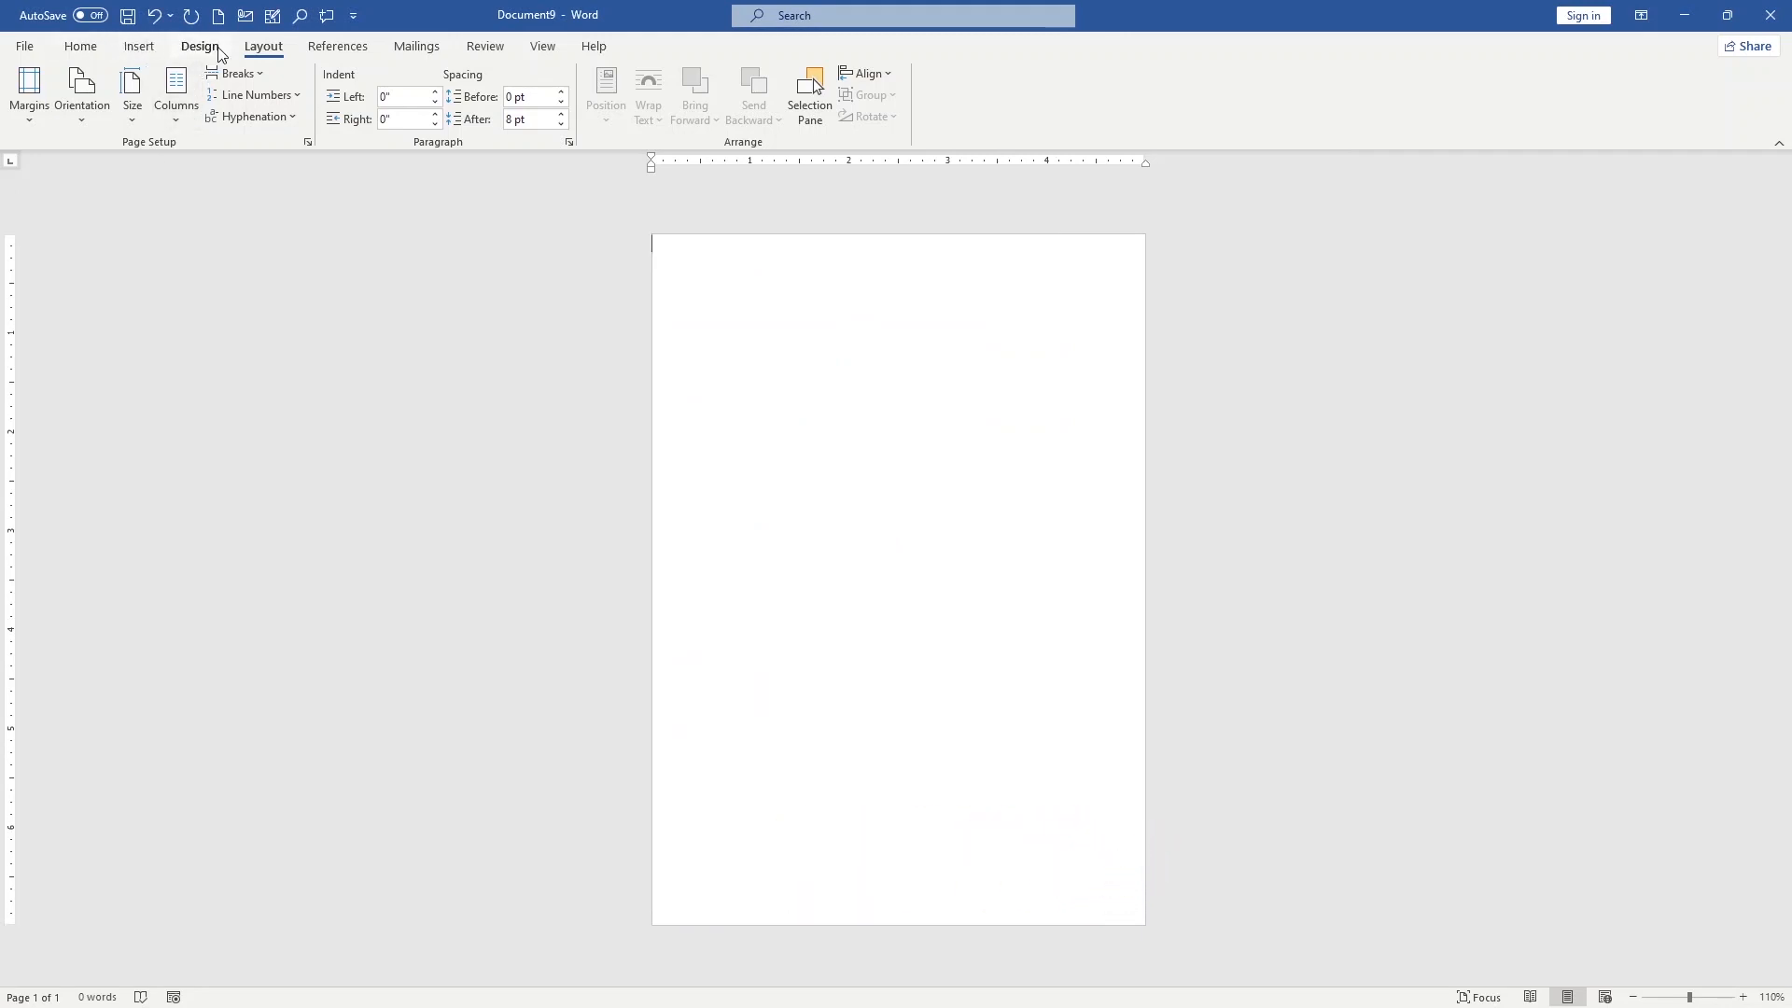
Apply a dark teal page color chosen from the standard color palette under More Colors
{"action": "left_click", "coordinate": [220, 51]}
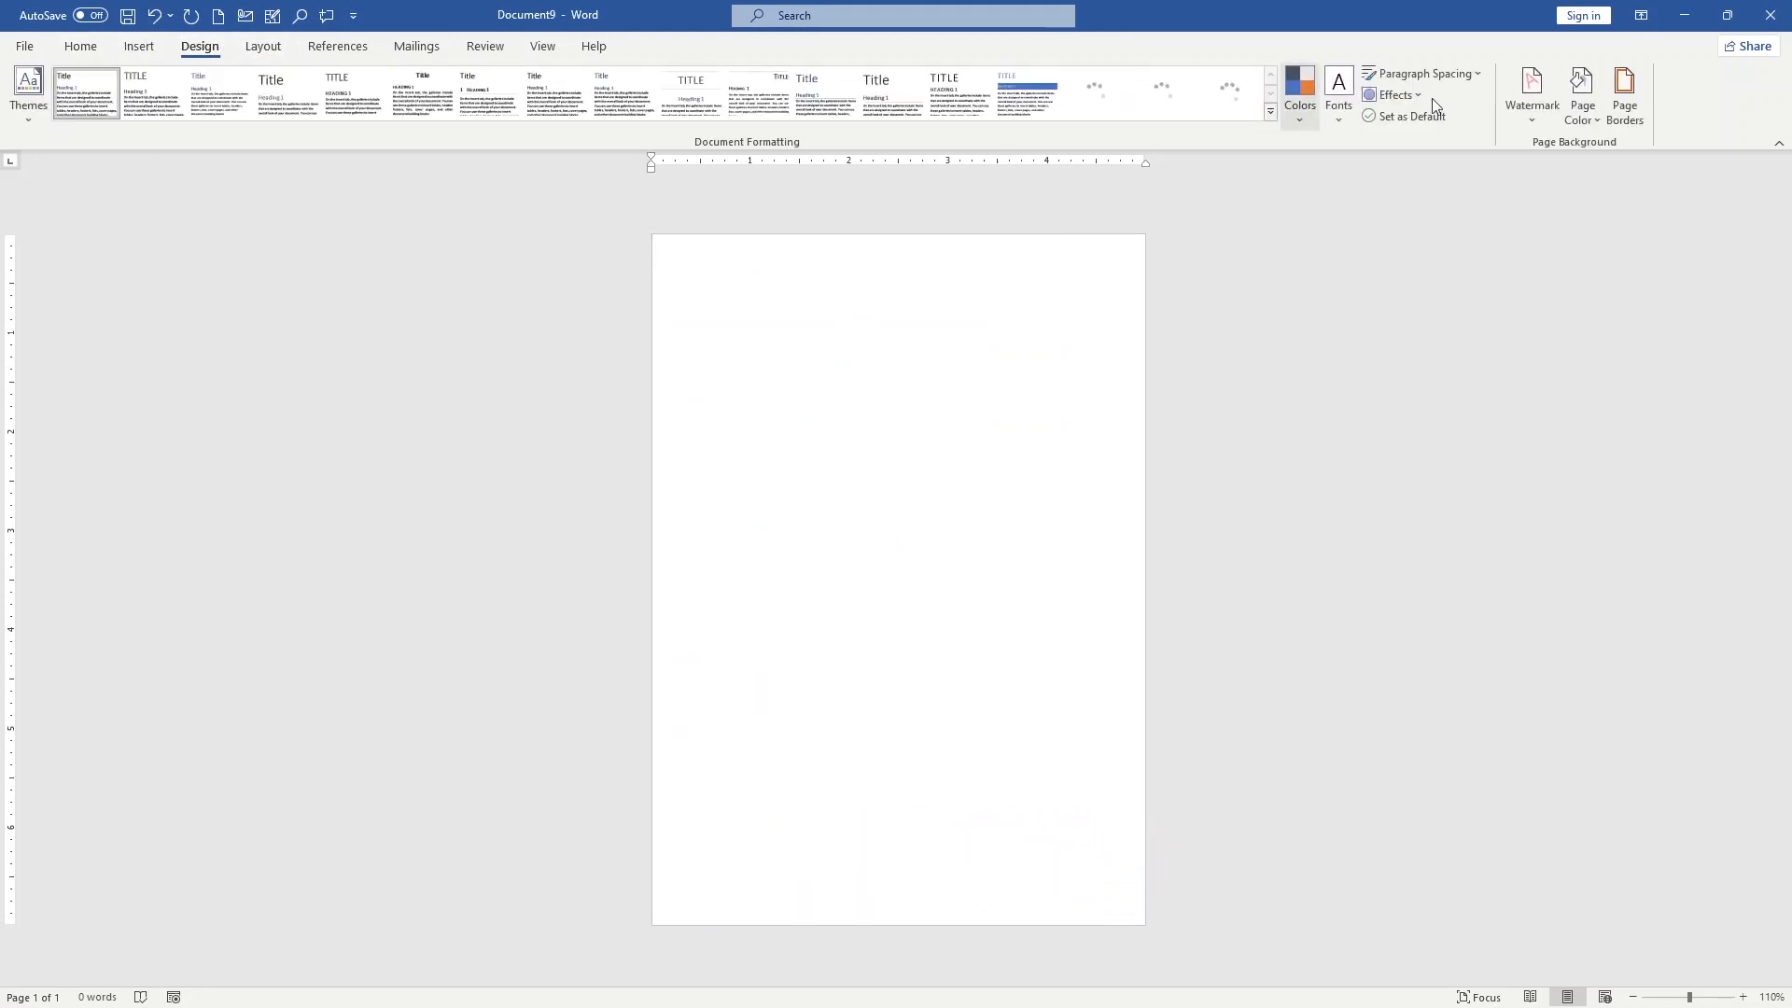
{"action": "left_click", "coordinate": [1587, 132]}
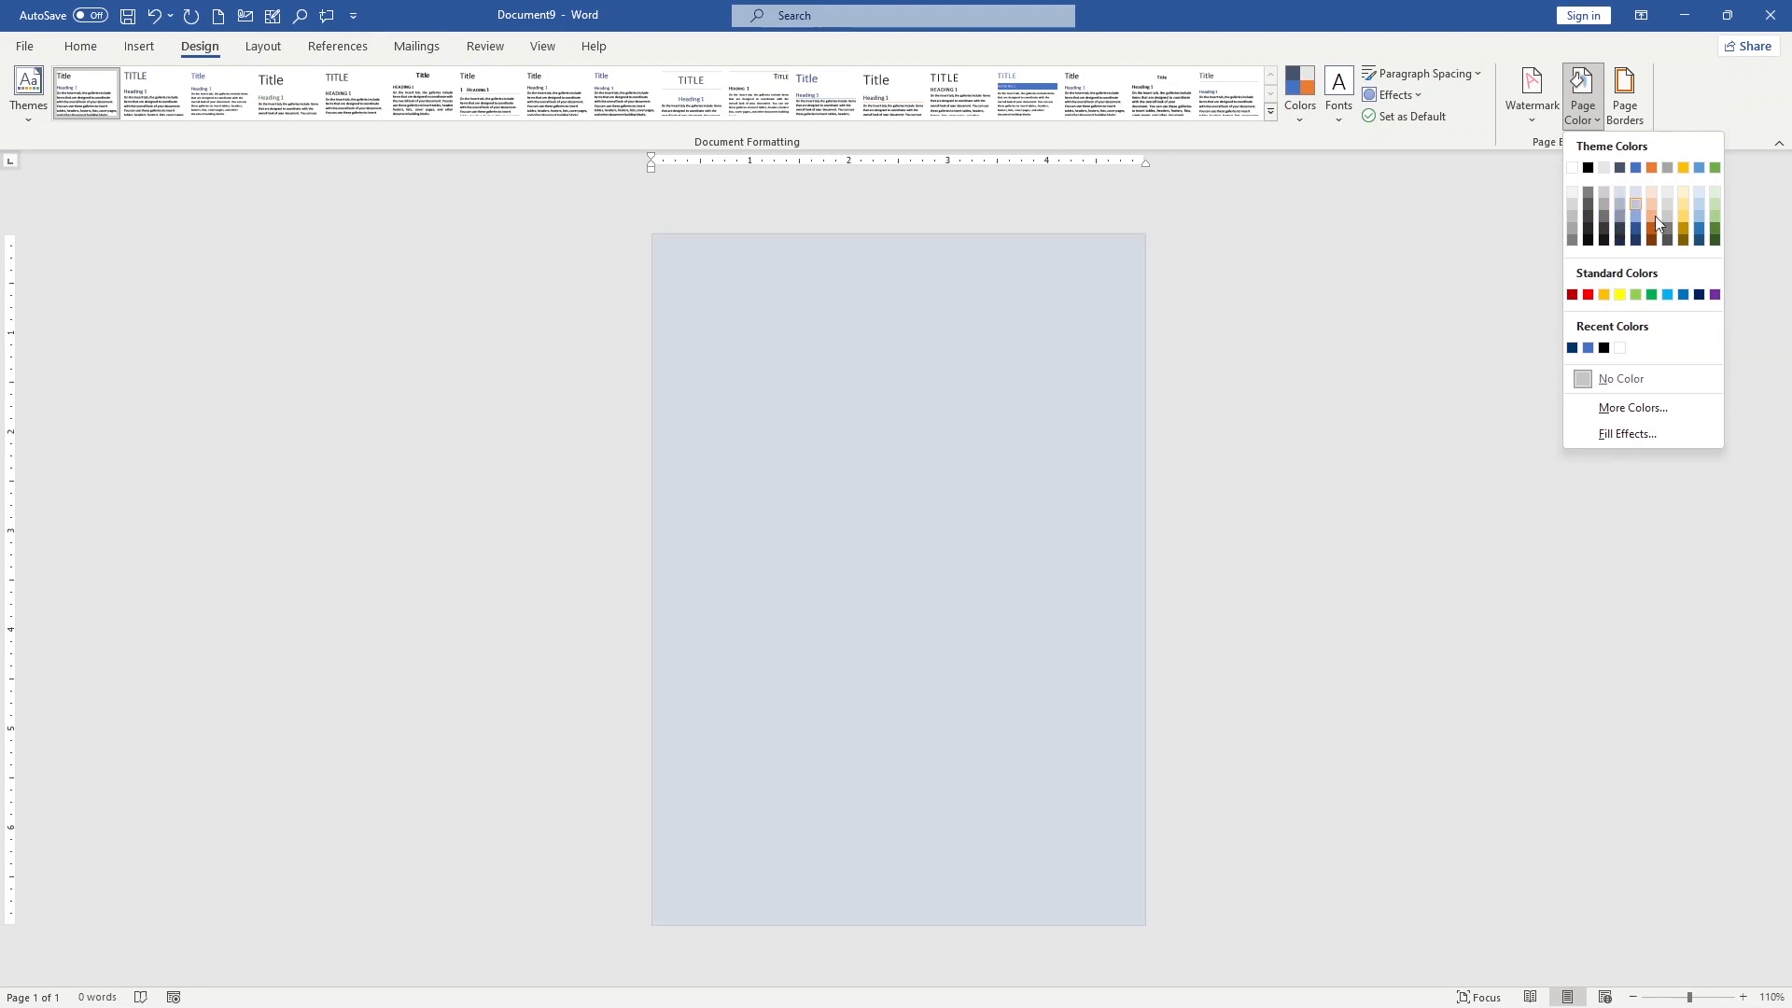
{"action": "left_click", "coordinate": [1636, 410]}
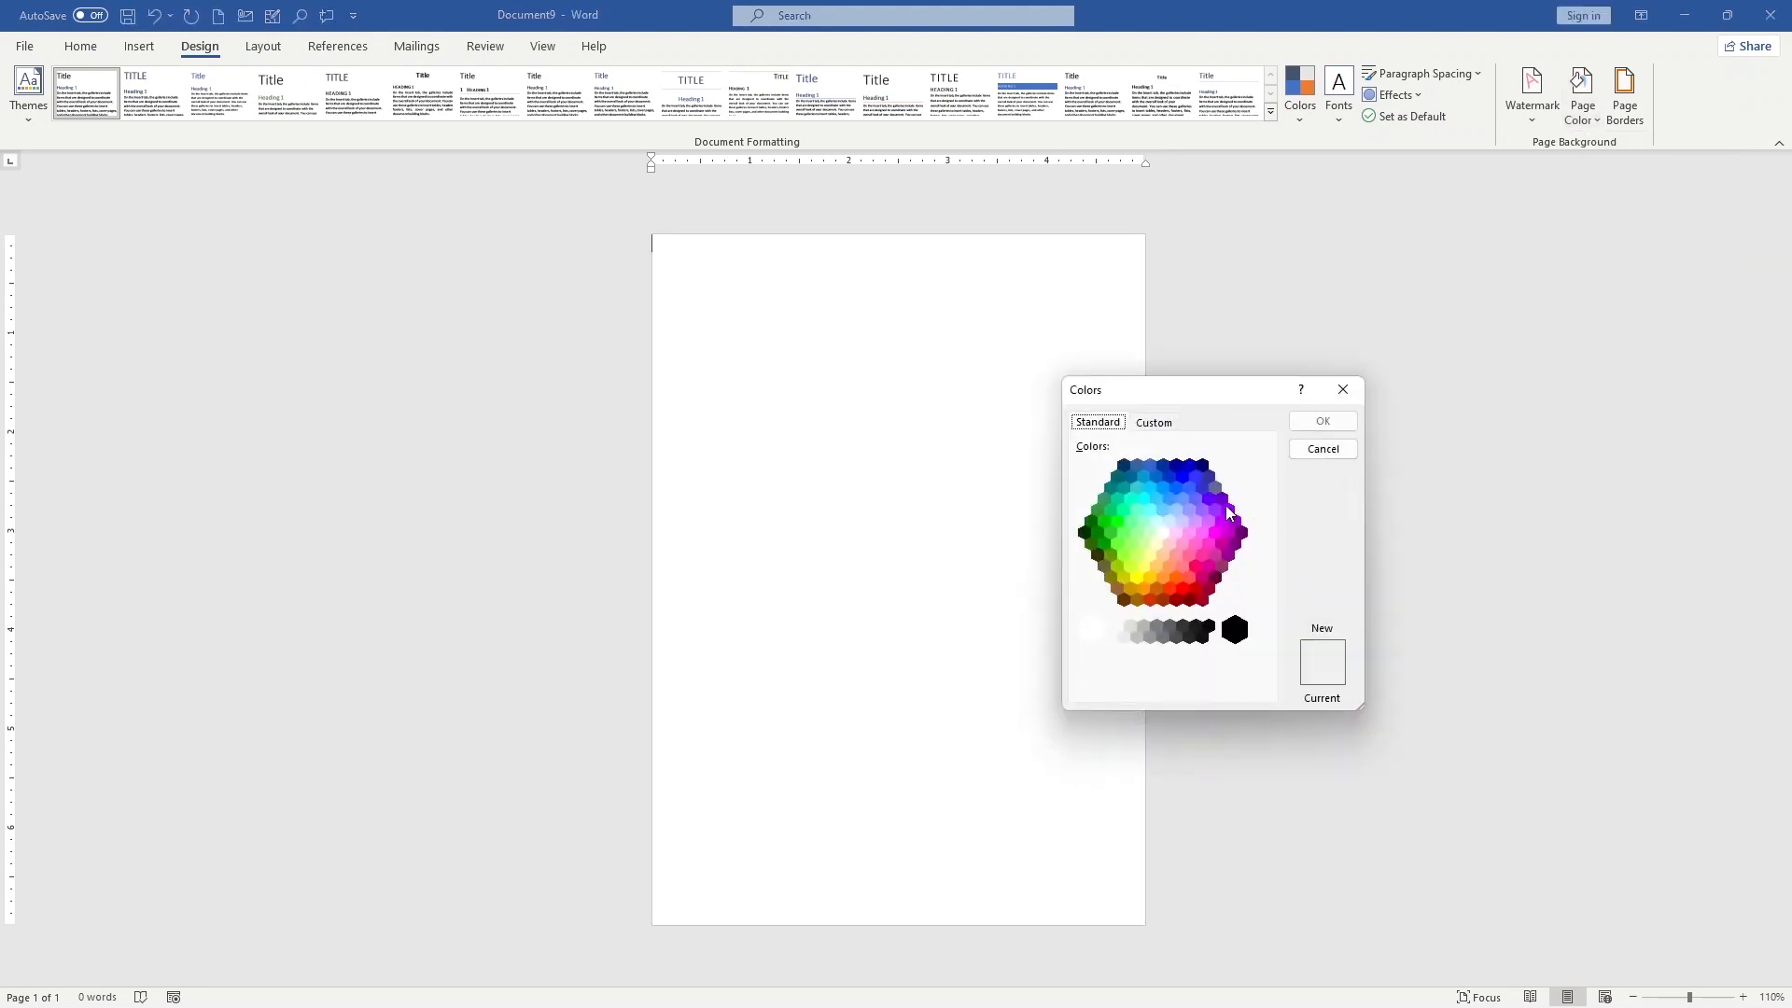
{"action": "left_click", "coordinate": [1131, 477]}
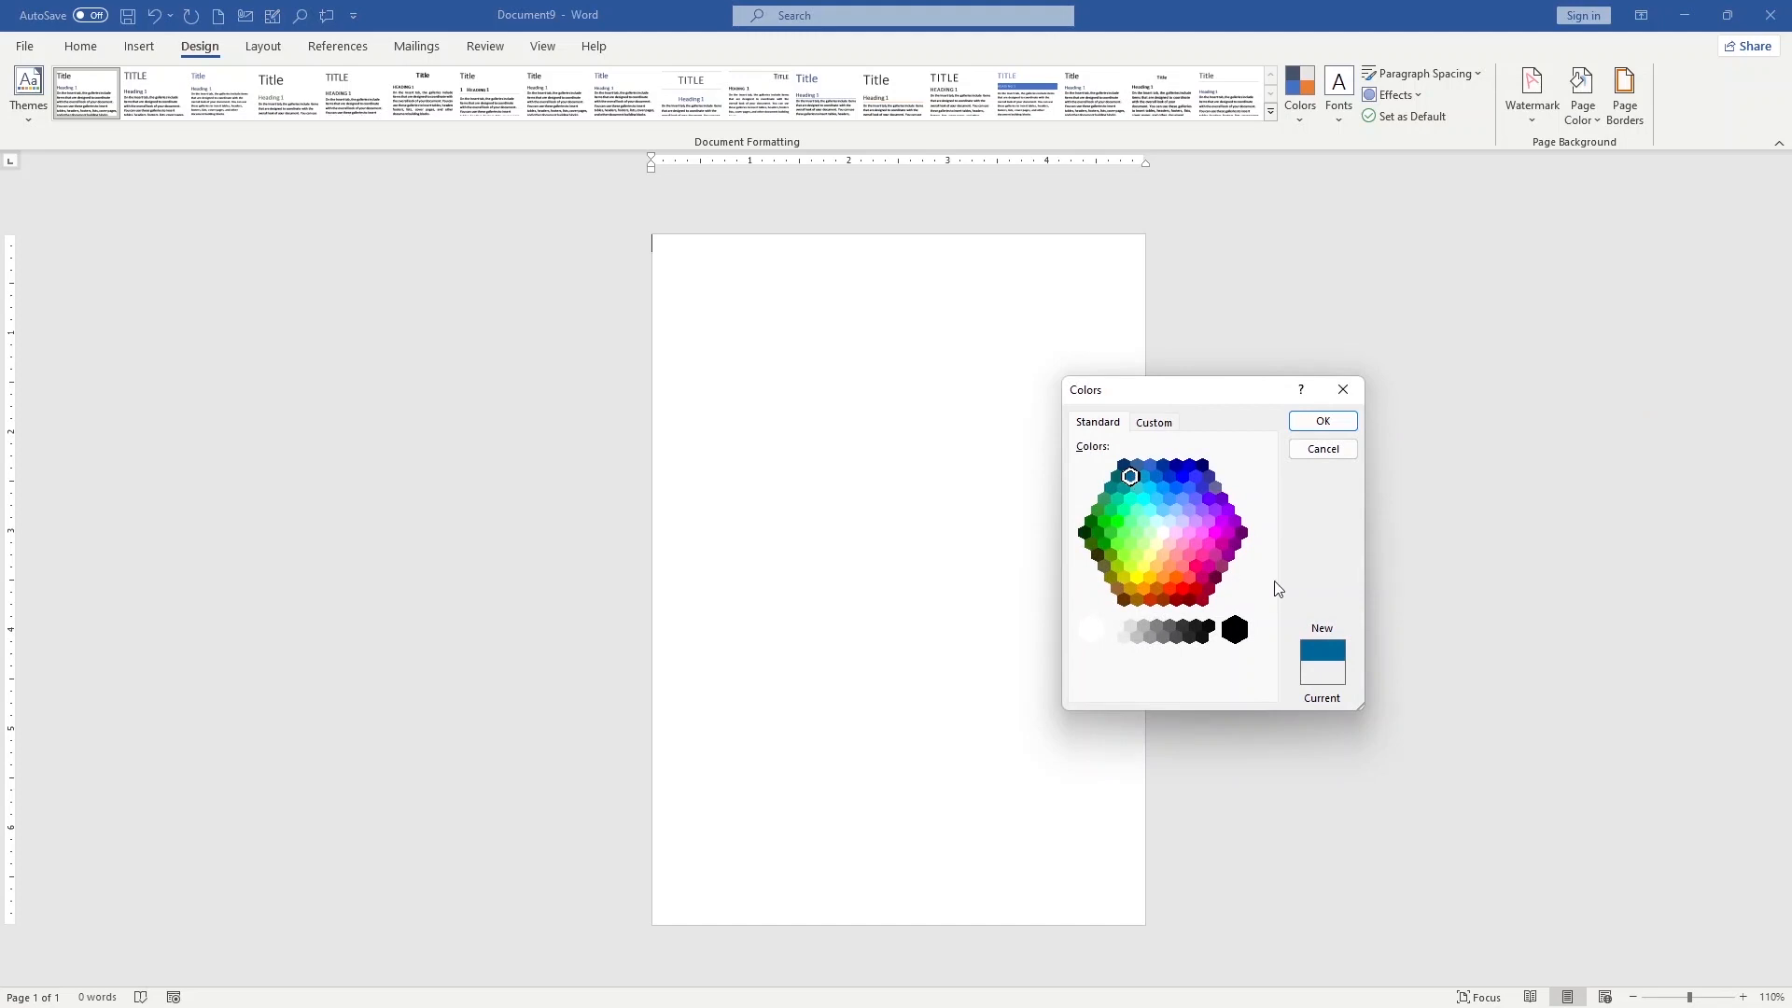
{"action": "left_click", "coordinate": [1117, 477]}
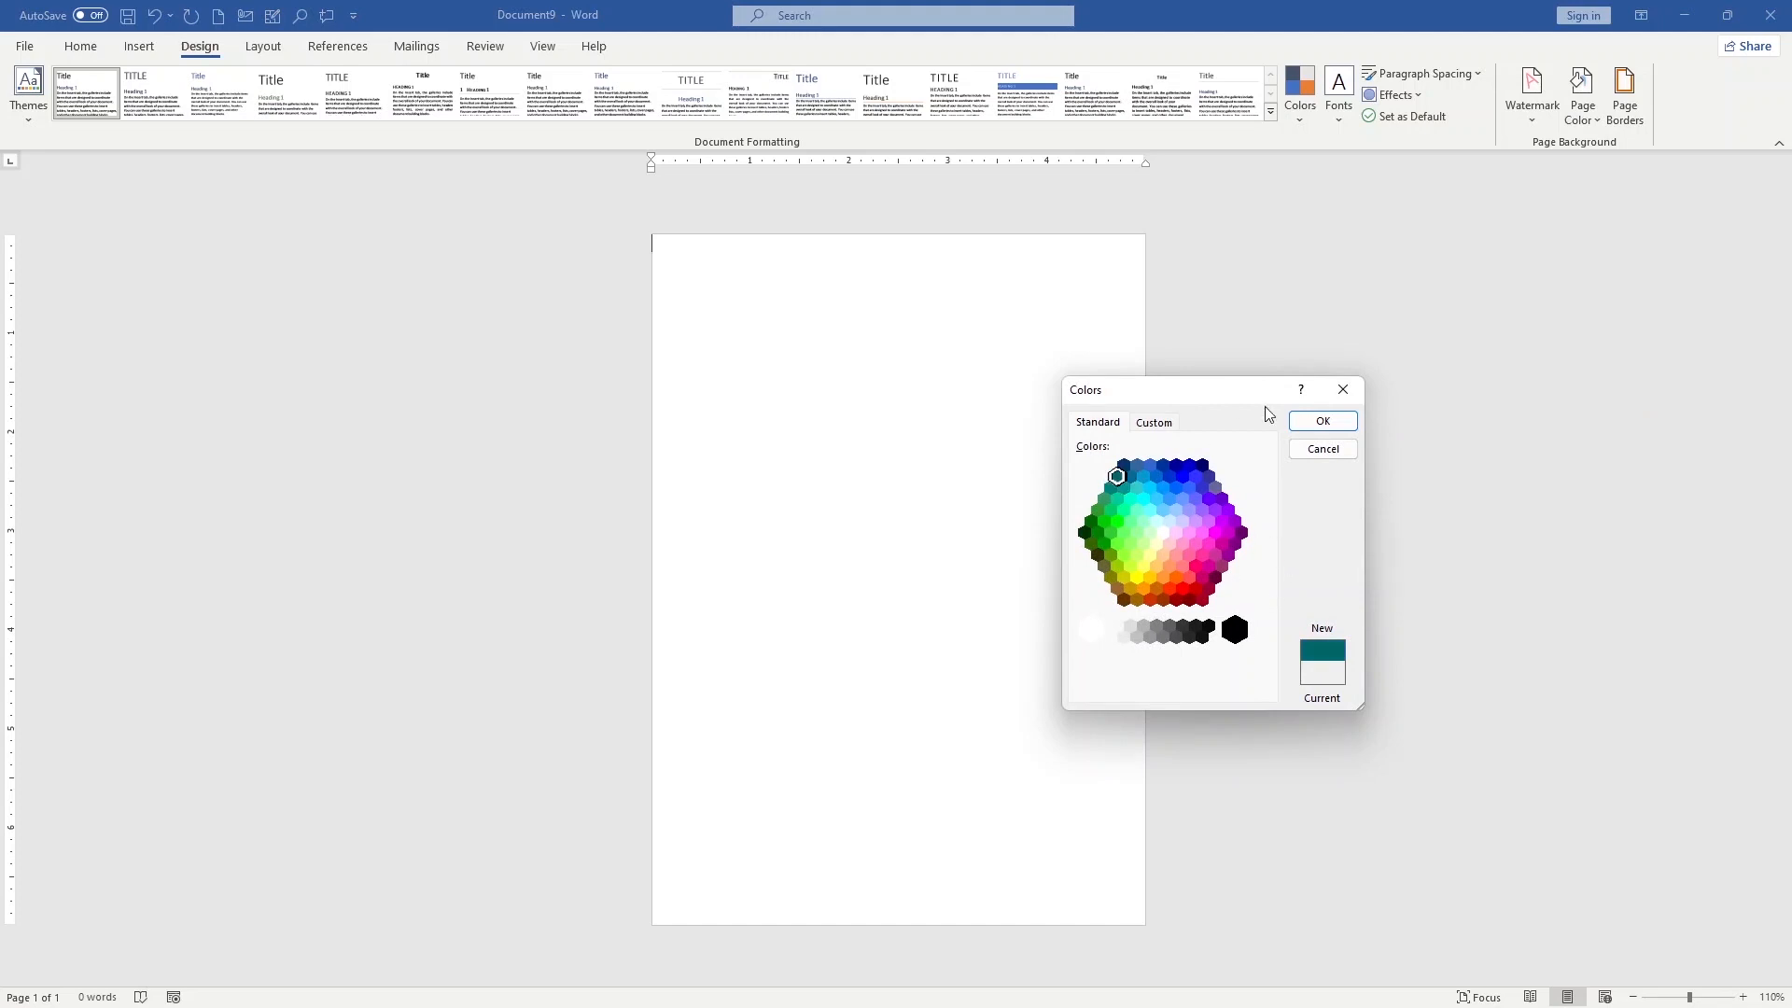
{"action": "left_click", "coordinate": [1348, 427]}
{"action": "scroll", "coordinate": [899, 387], "scroll_direction": "up", "scroll_amount": 3, "text": "ctrl"}
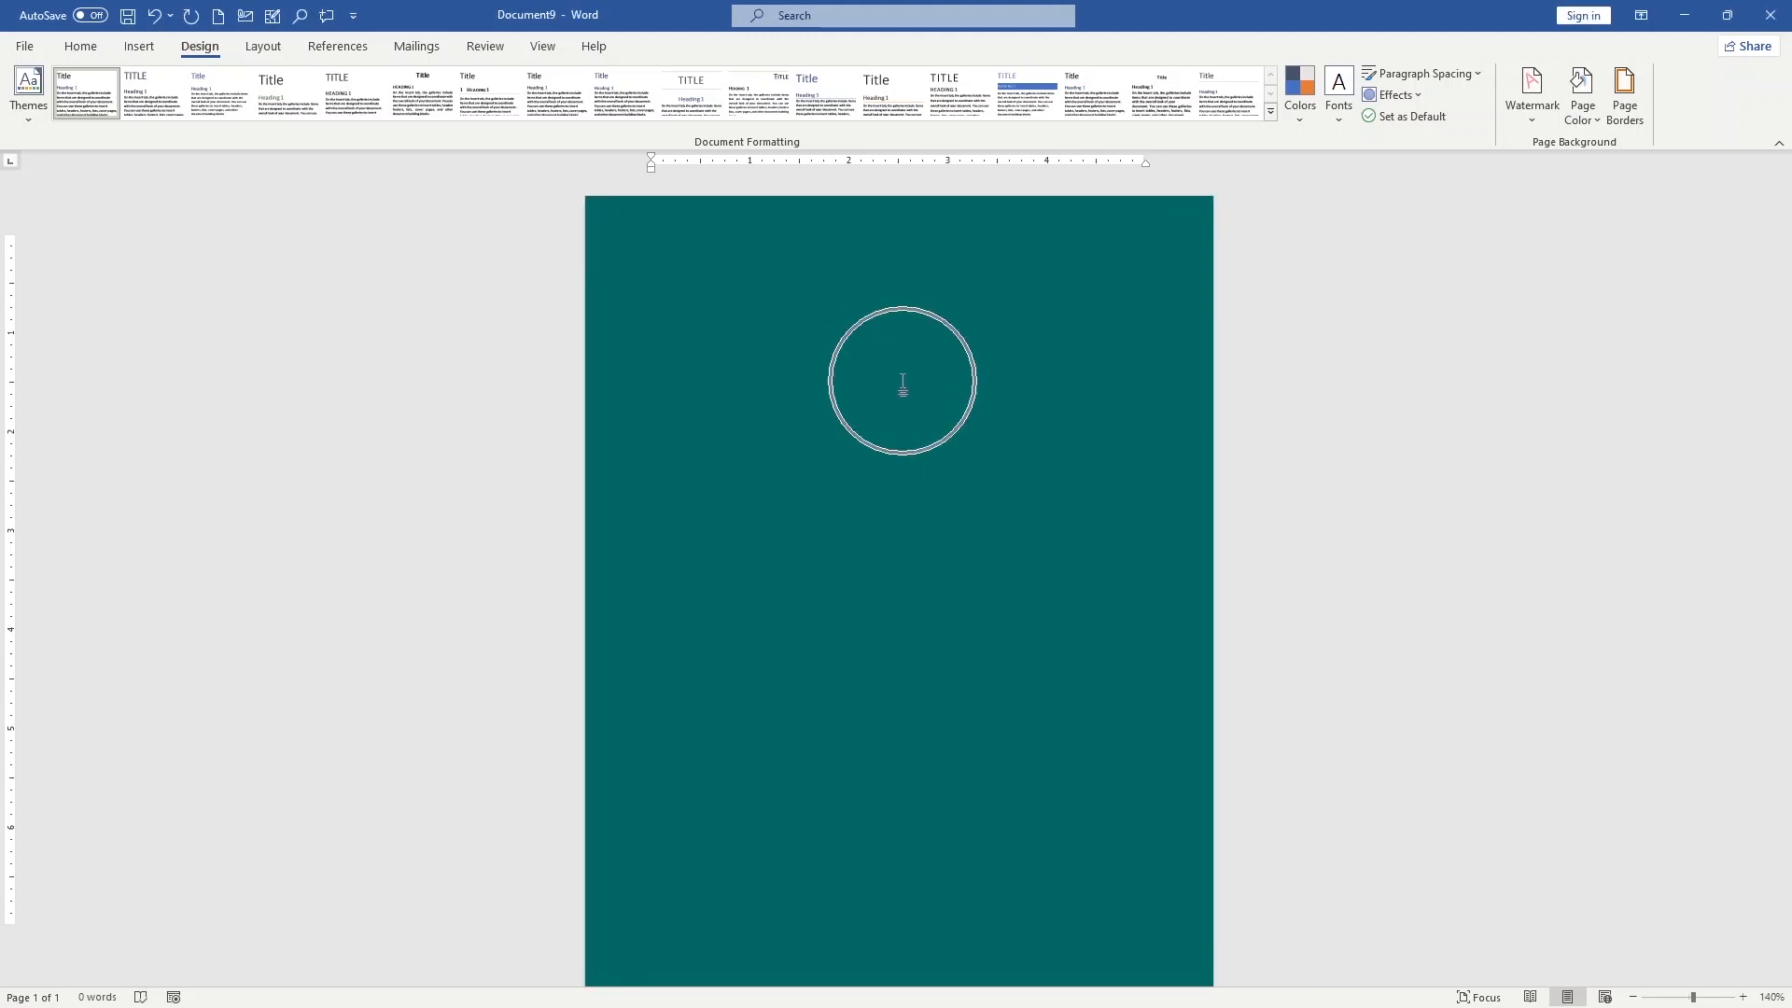
Draw a narrow vertical rectangle about 3.93" high and 0.34" wide in the page's upper part, with Square text wrapping
{"action": "left_click", "coordinate": [139, 47]}
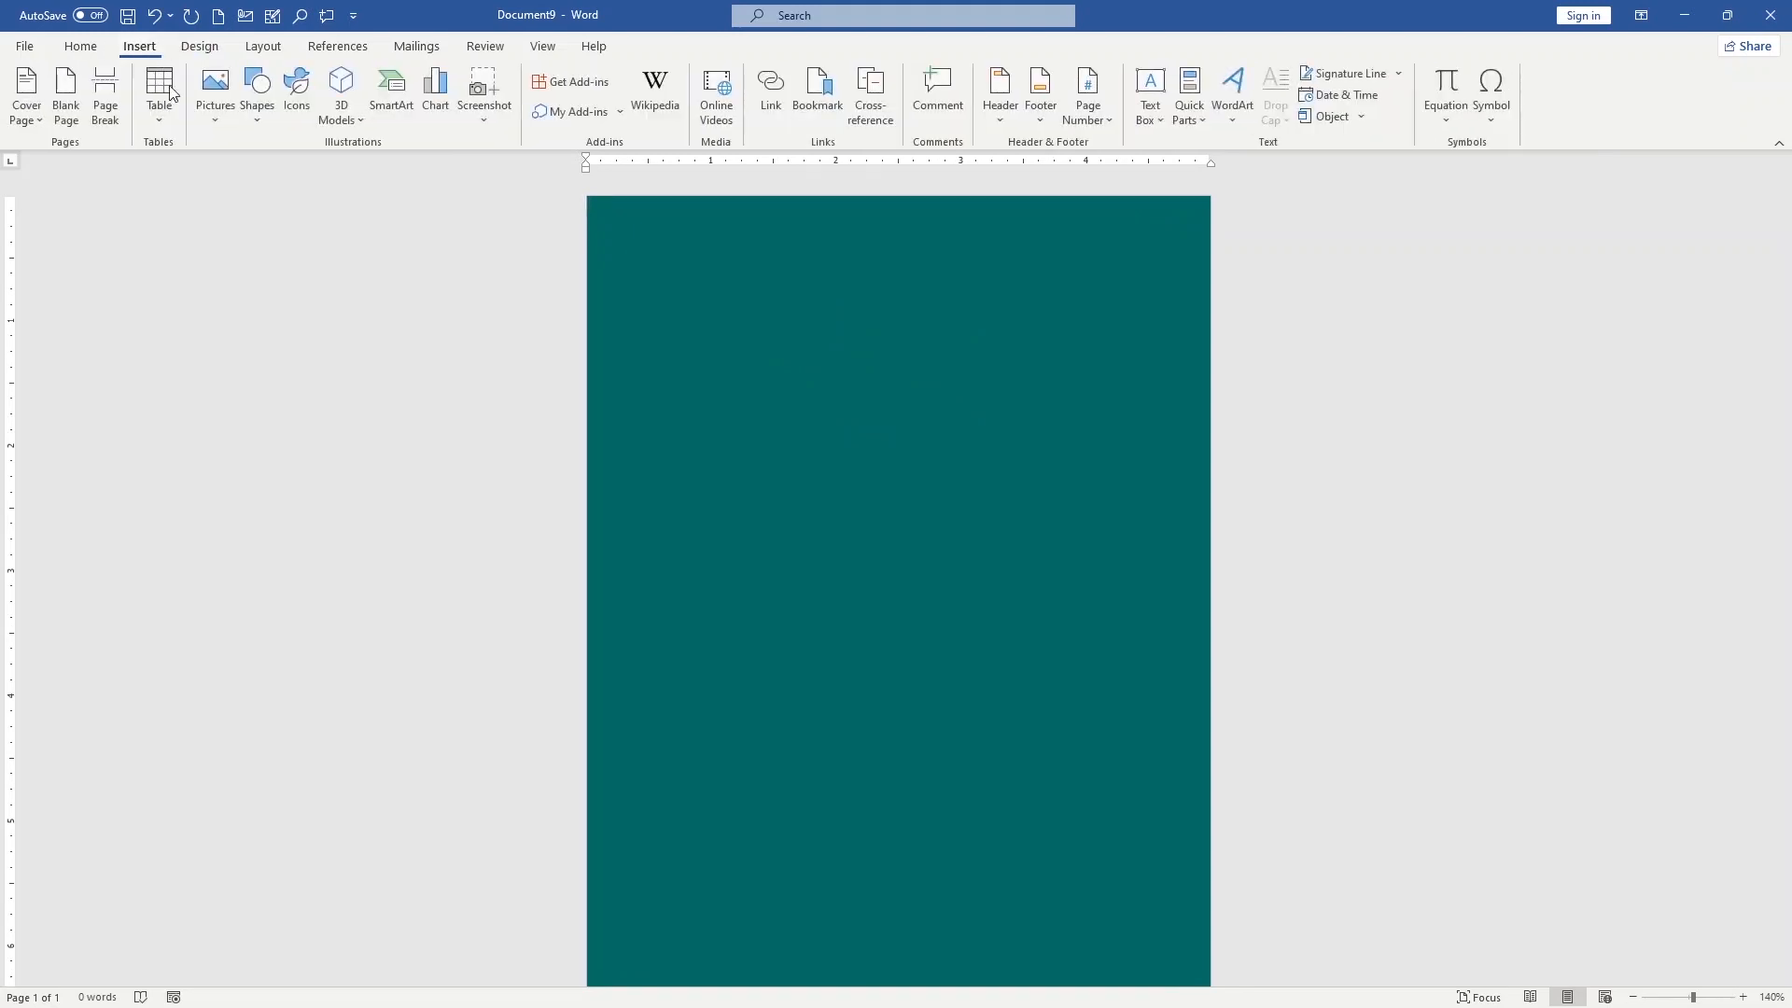
{"action": "left_click", "coordinate": [265, 128]}
{"action": "left_click", "coordinate": [322, 170]}
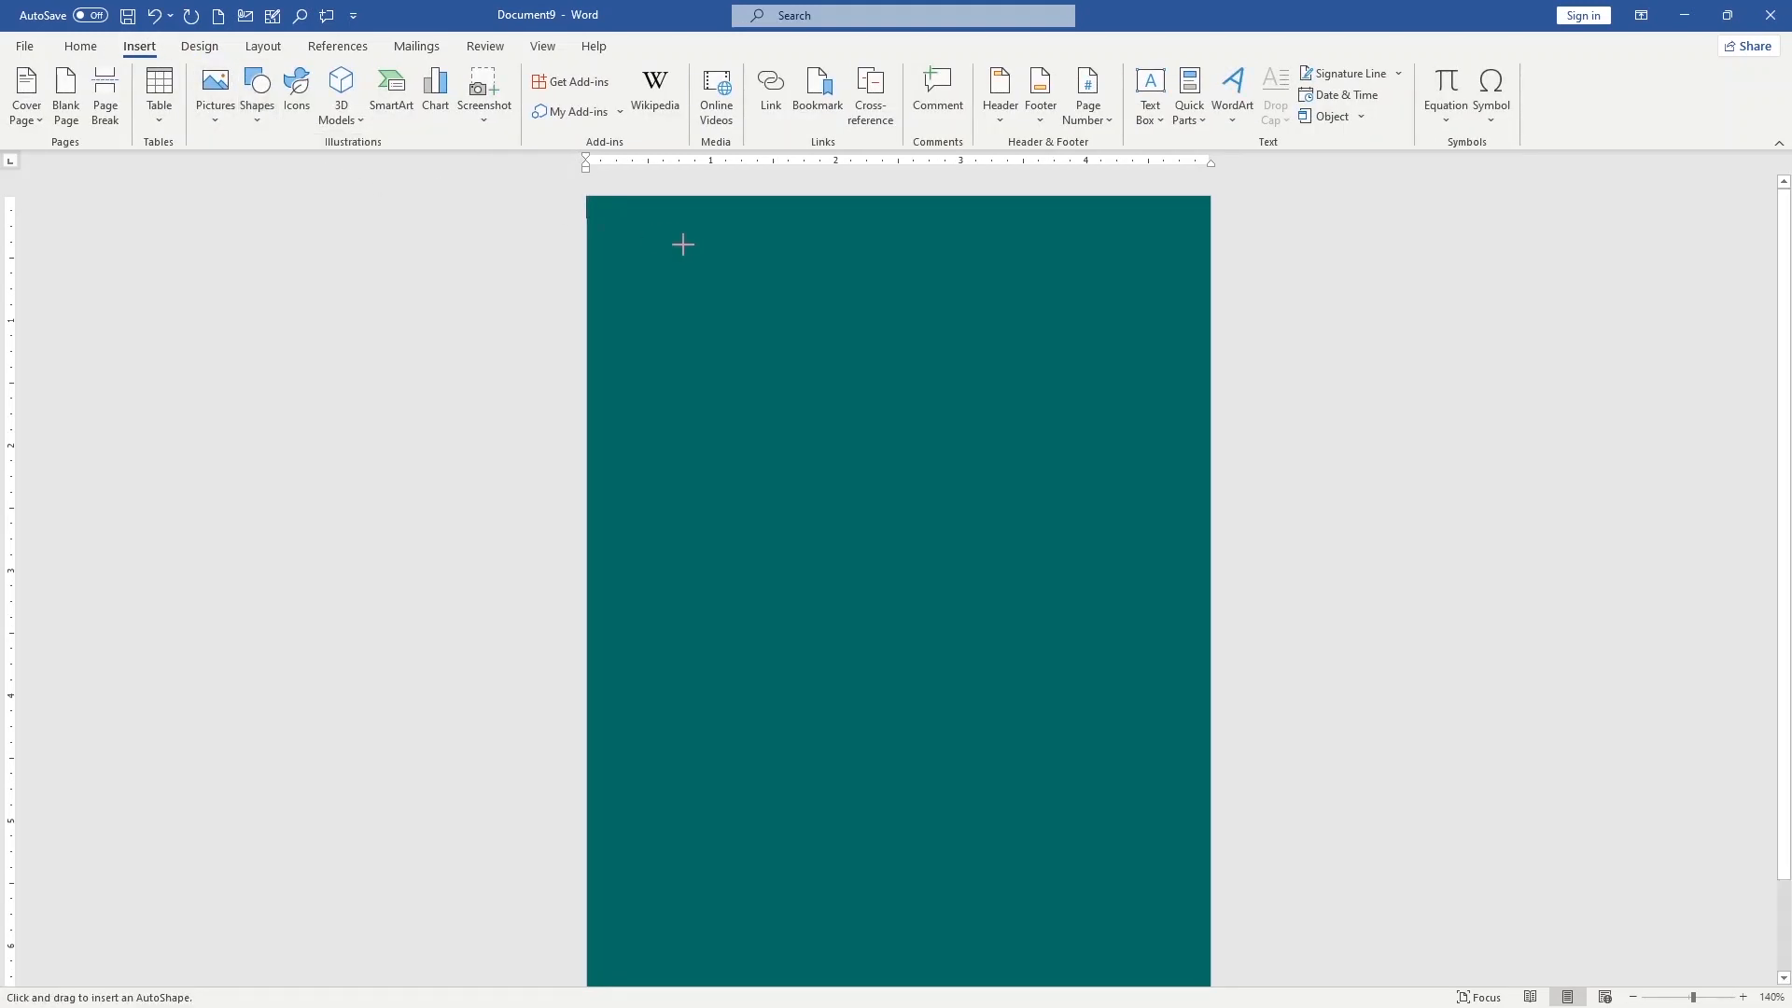
{"action": "mouse_move", "coordinate": [779, 205]}
{"action": "left_mouse_down"}
{"action": "mouse_move", "coordinate": [780, 467]}
{"action": "mouse_move", "coordinate": [849, 632]}
{"action": "mouse_move", "coordinate": [821, 696]}
{"action": "left_mouse_up"}
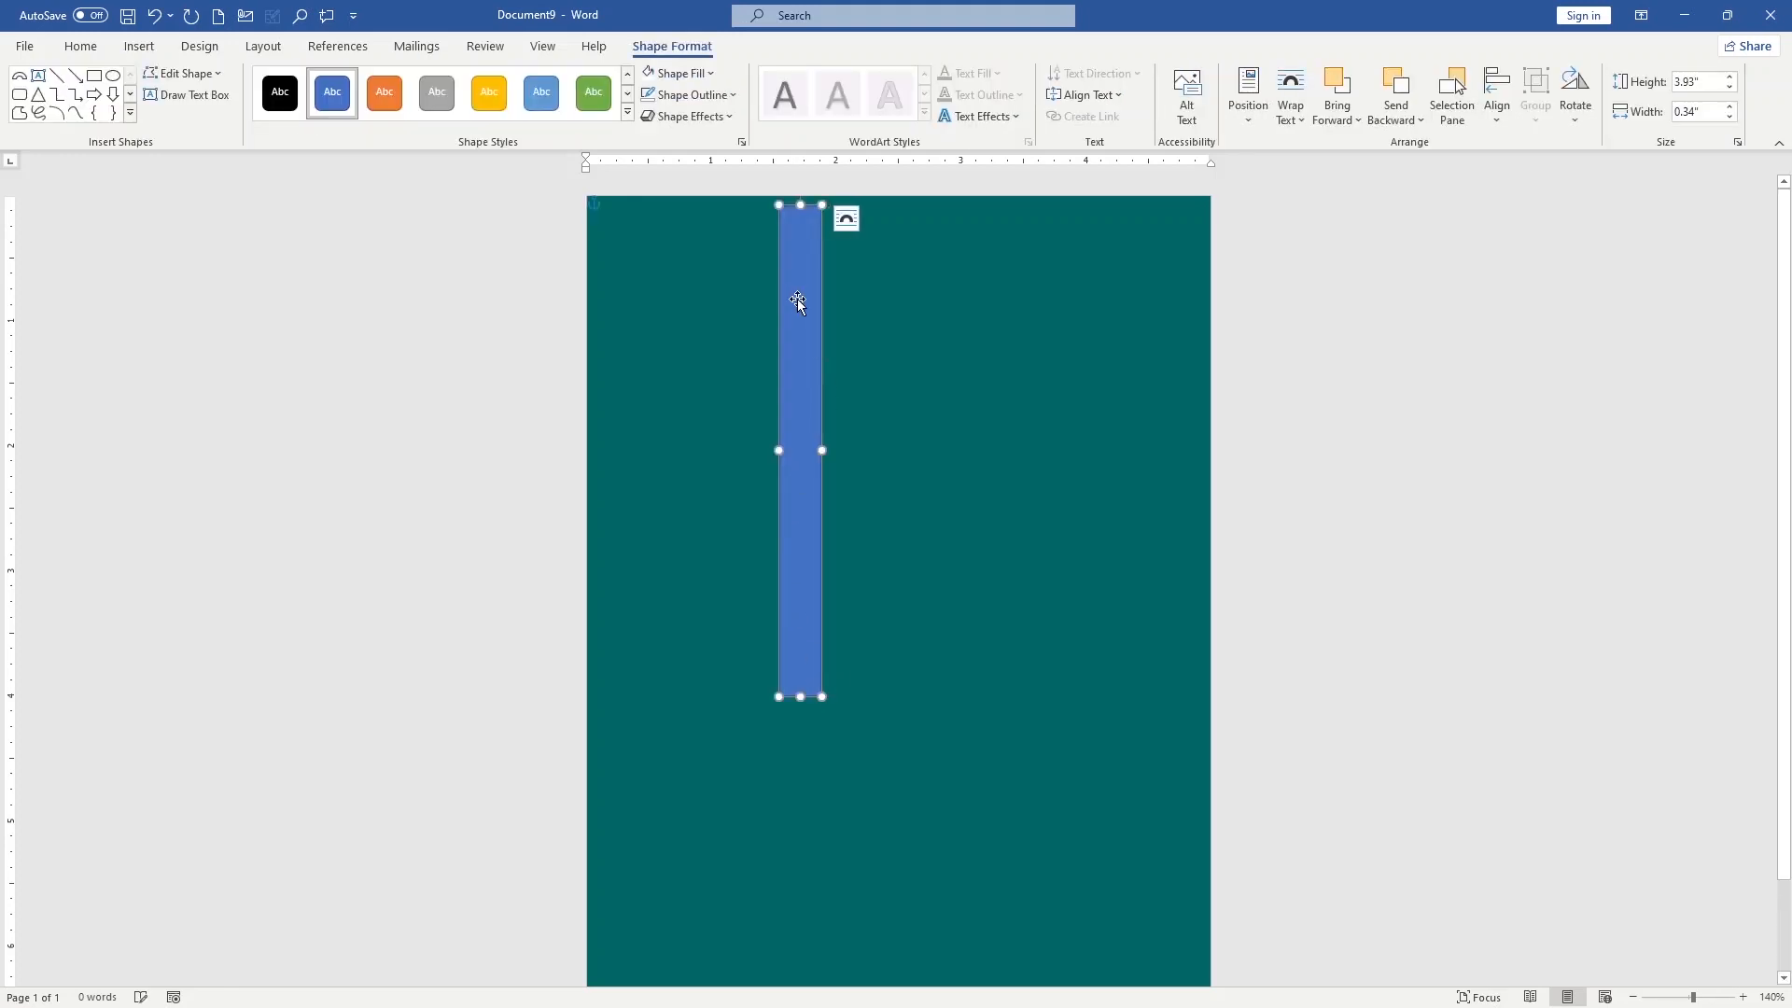
{"action": "left_click_drag", "start_coordinate": [799, 301], "coordinate": [800, 333]}
{"action": "left_click", "coordinate": [846, 252]}
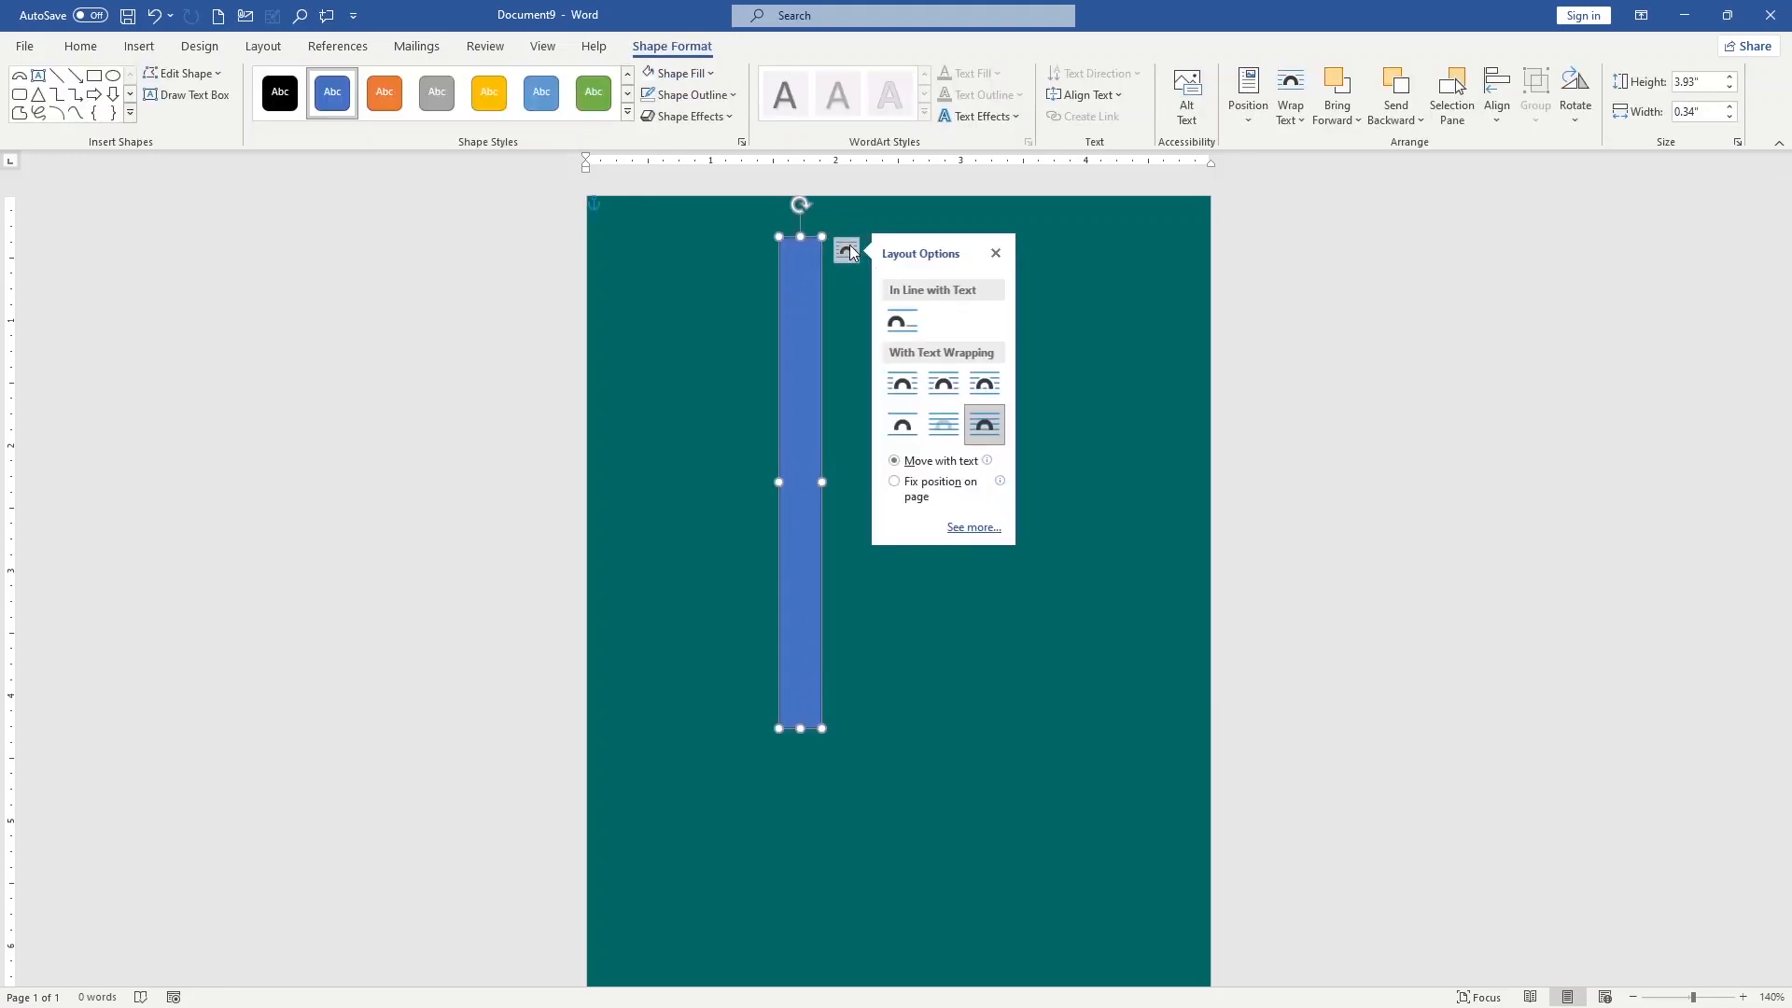
{"action": "left_click", "coordinate": [905, 386]}
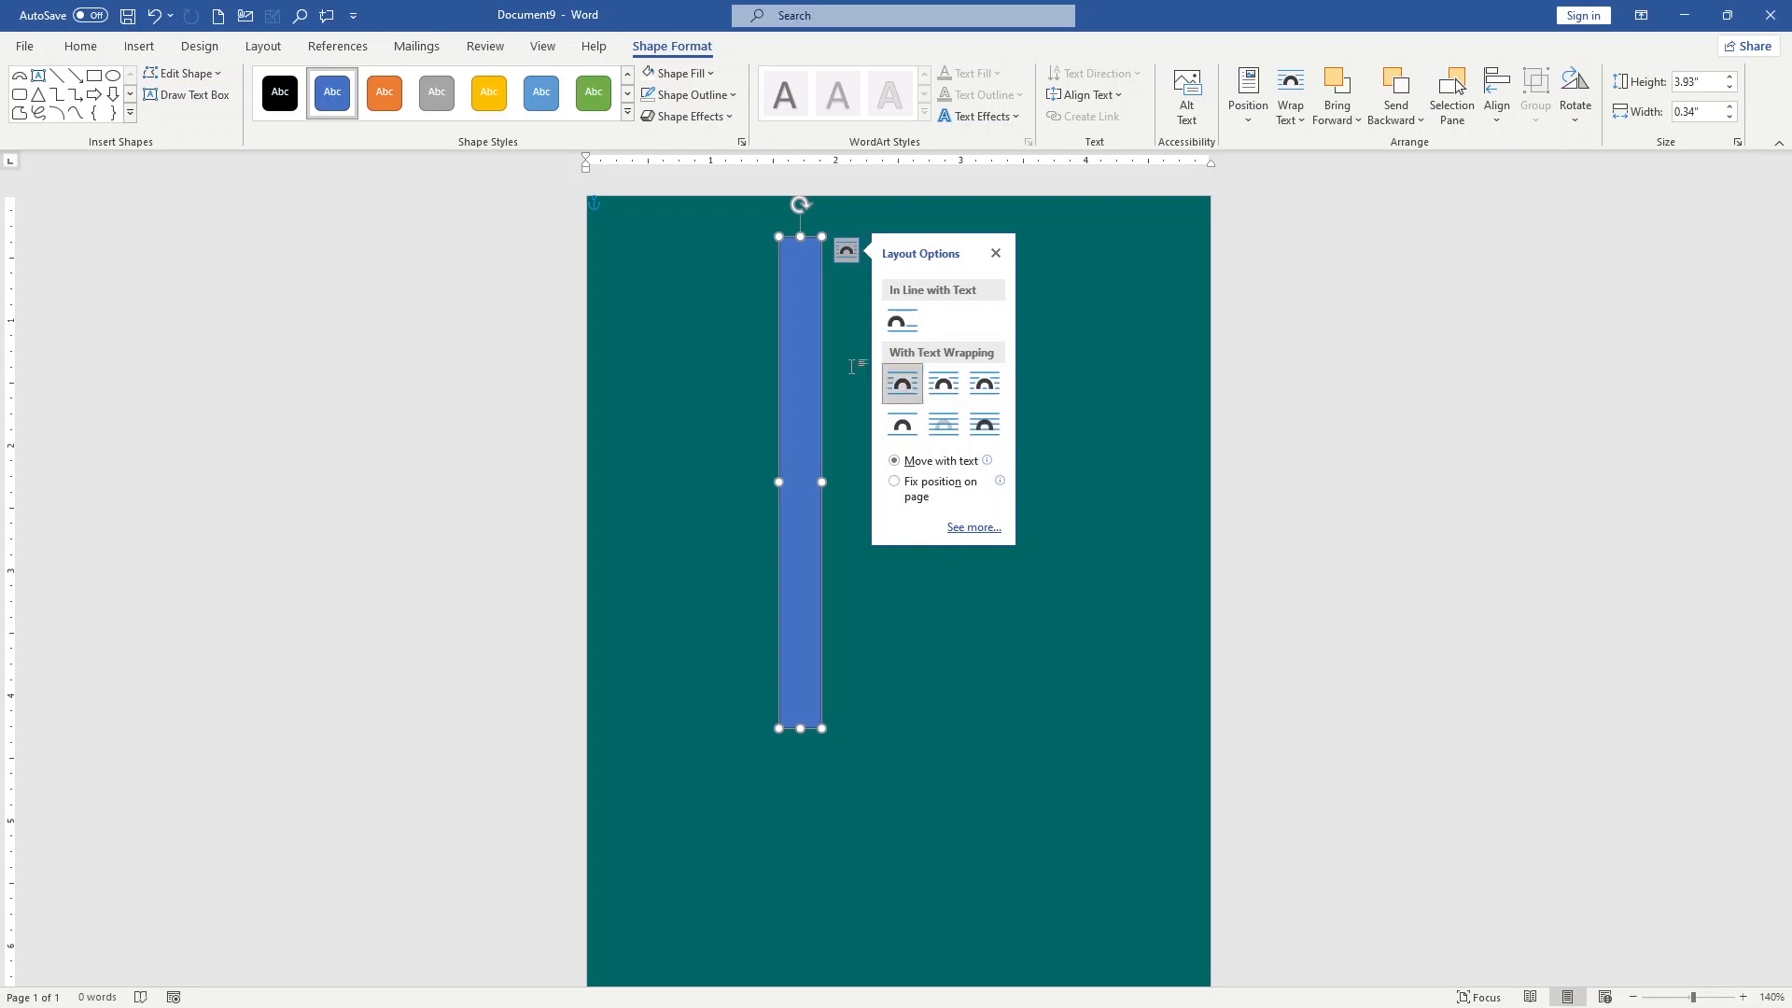
{"action": "left_click", "coordinate": [760, 400]}
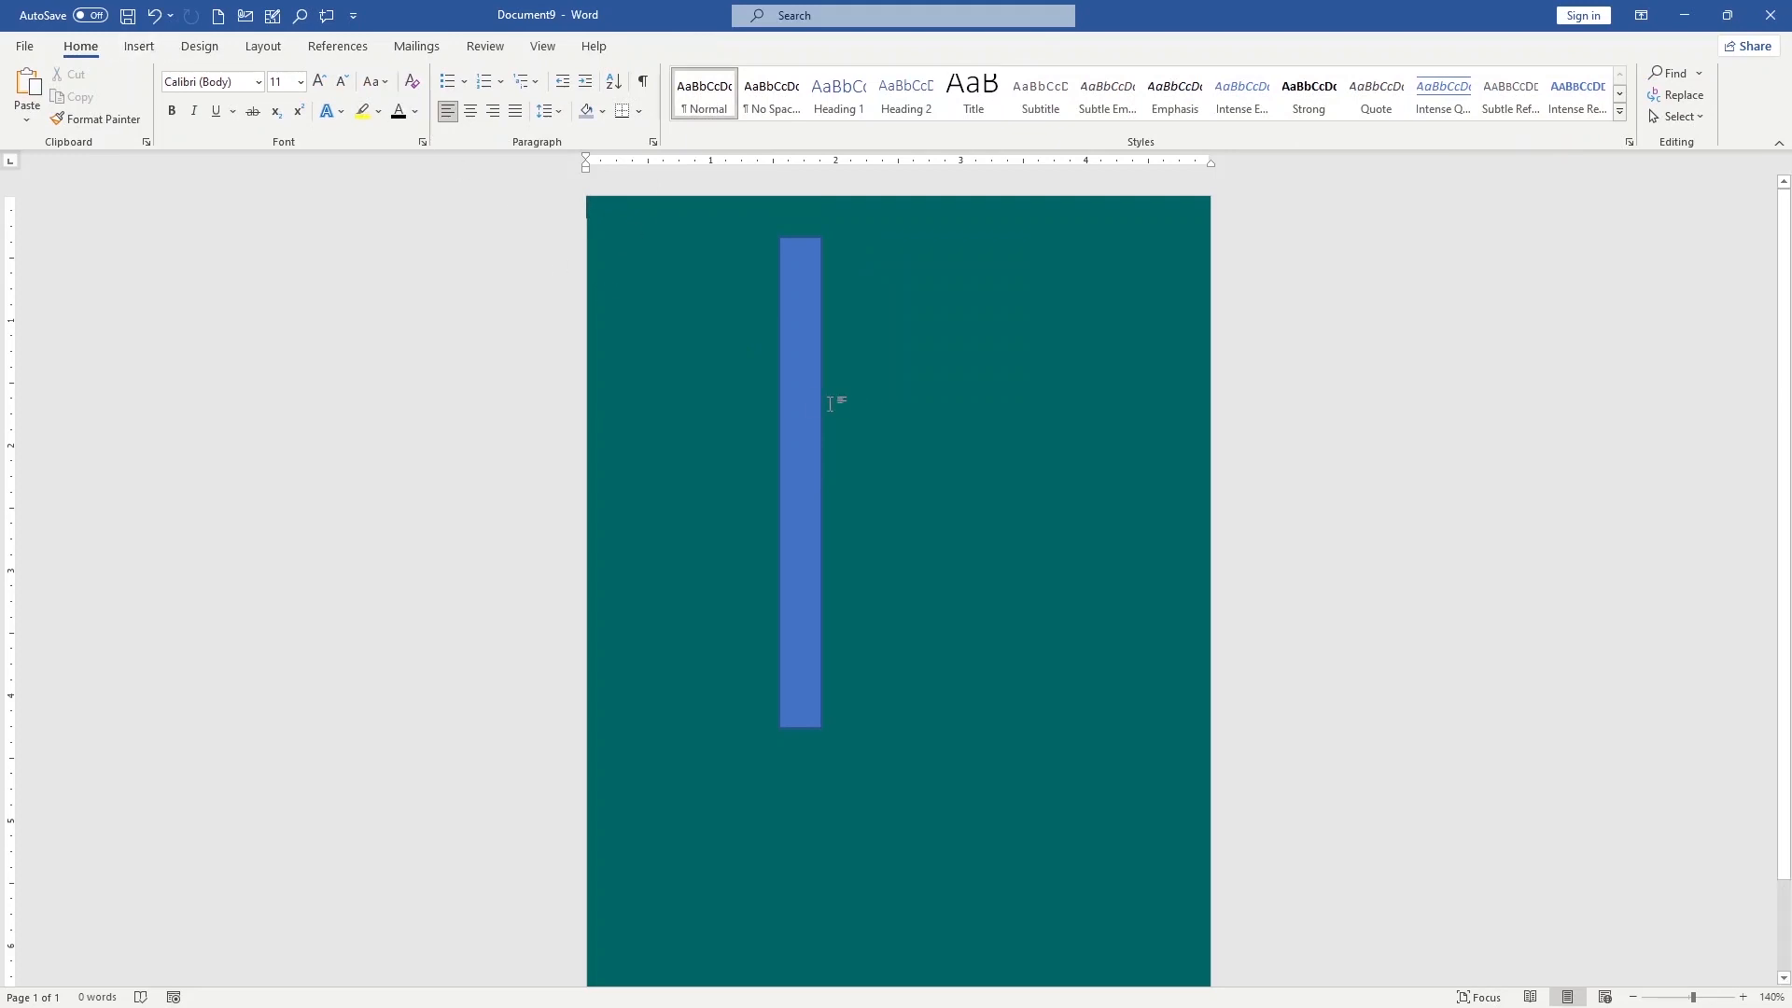
Fill the narrow rectangle with white and rotate it counterclockwise into a diagonal bar sloping down to the right
{"action": "left_click", "coordinate": [802, 395]}
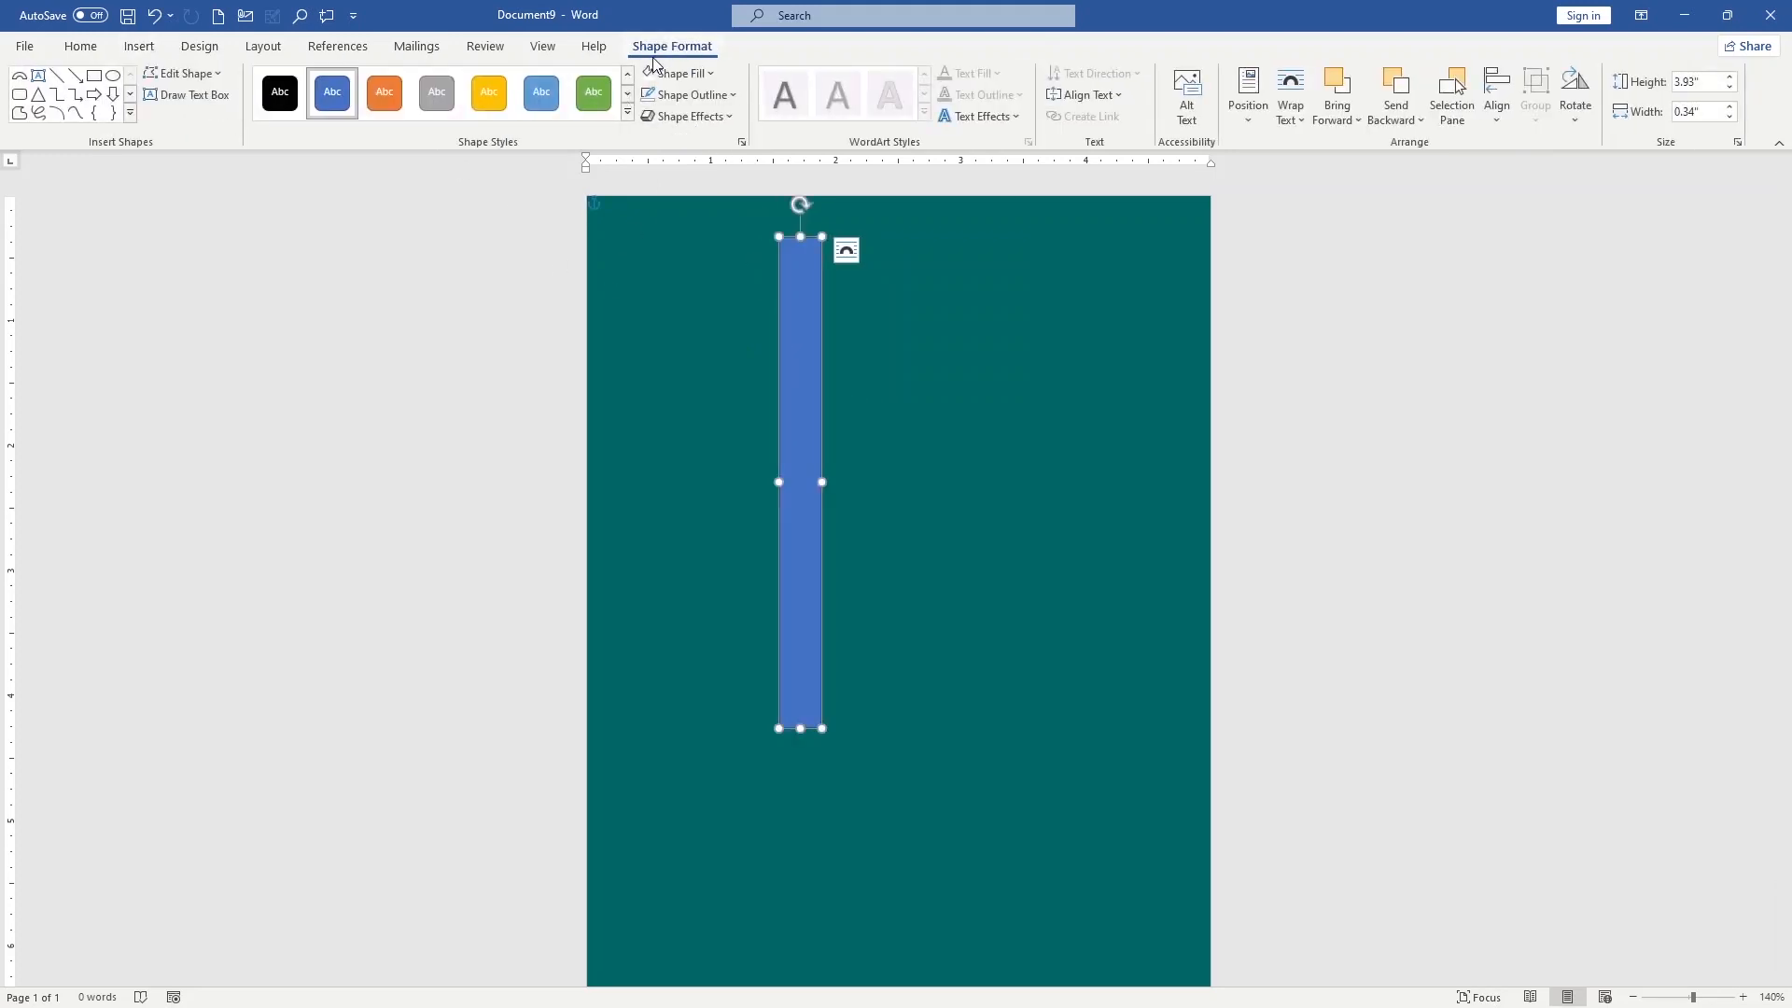
{"action": "left_click", "coordinate": [716, 77]}
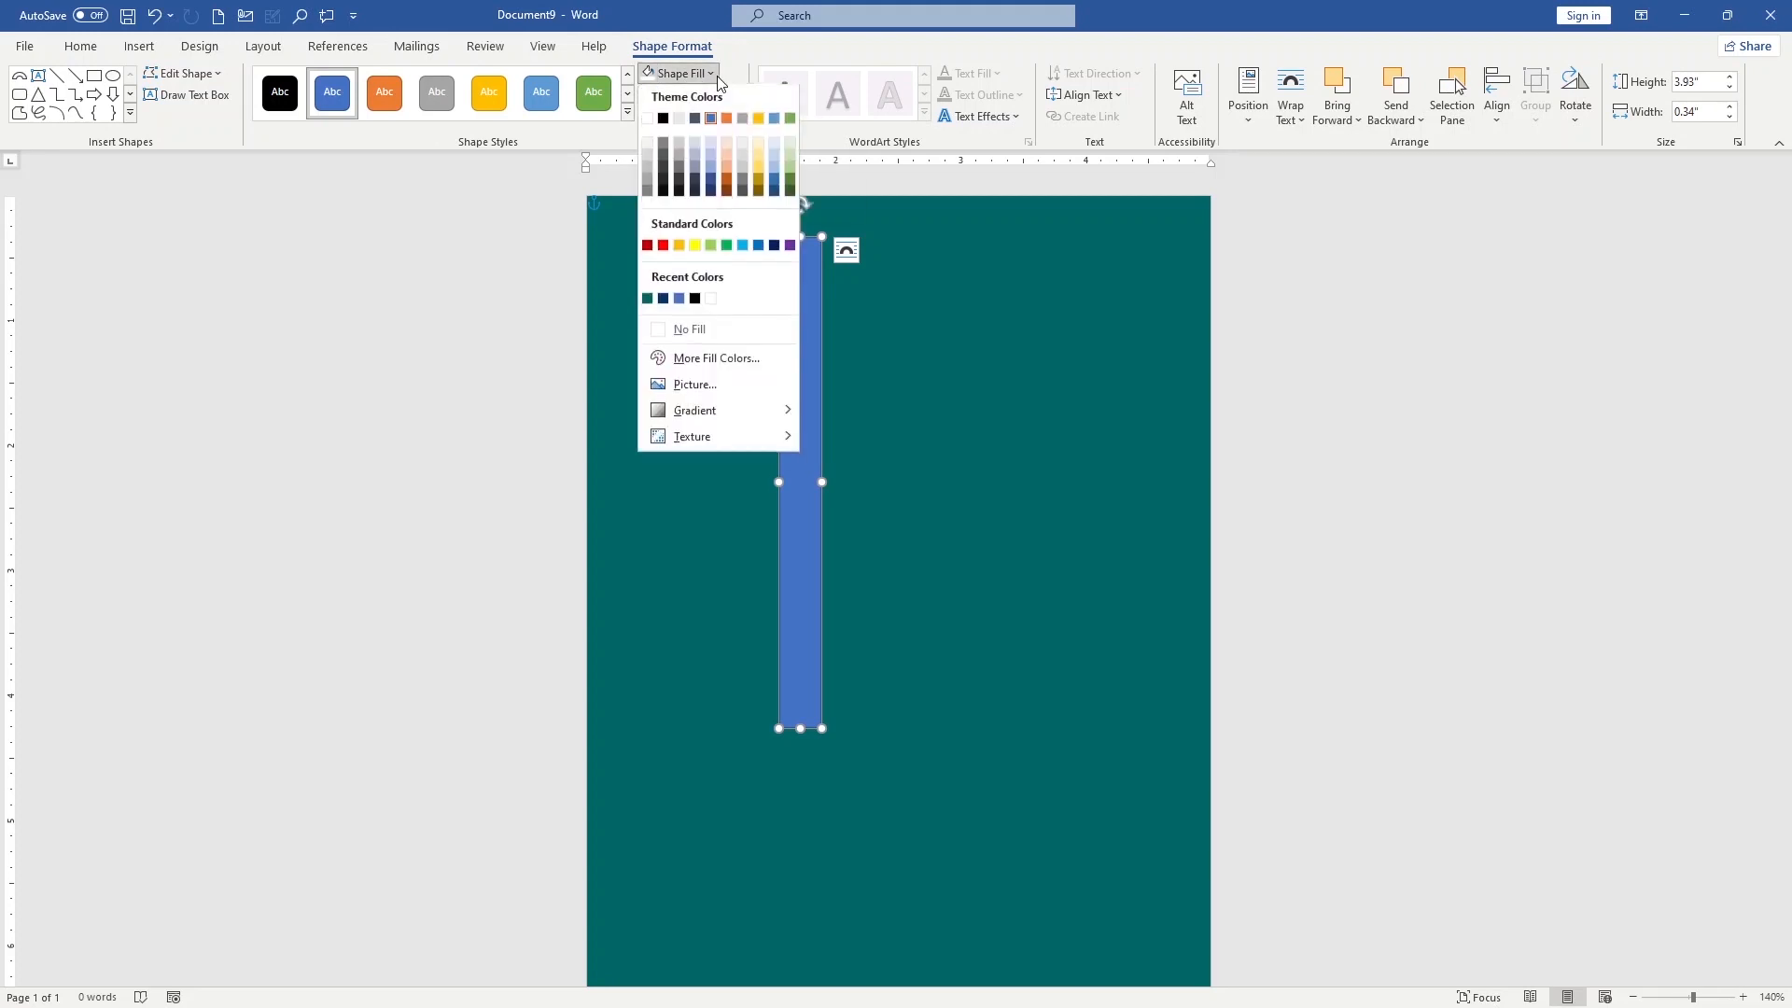
{"action": "left_click", "coordinate": [647, 121]}
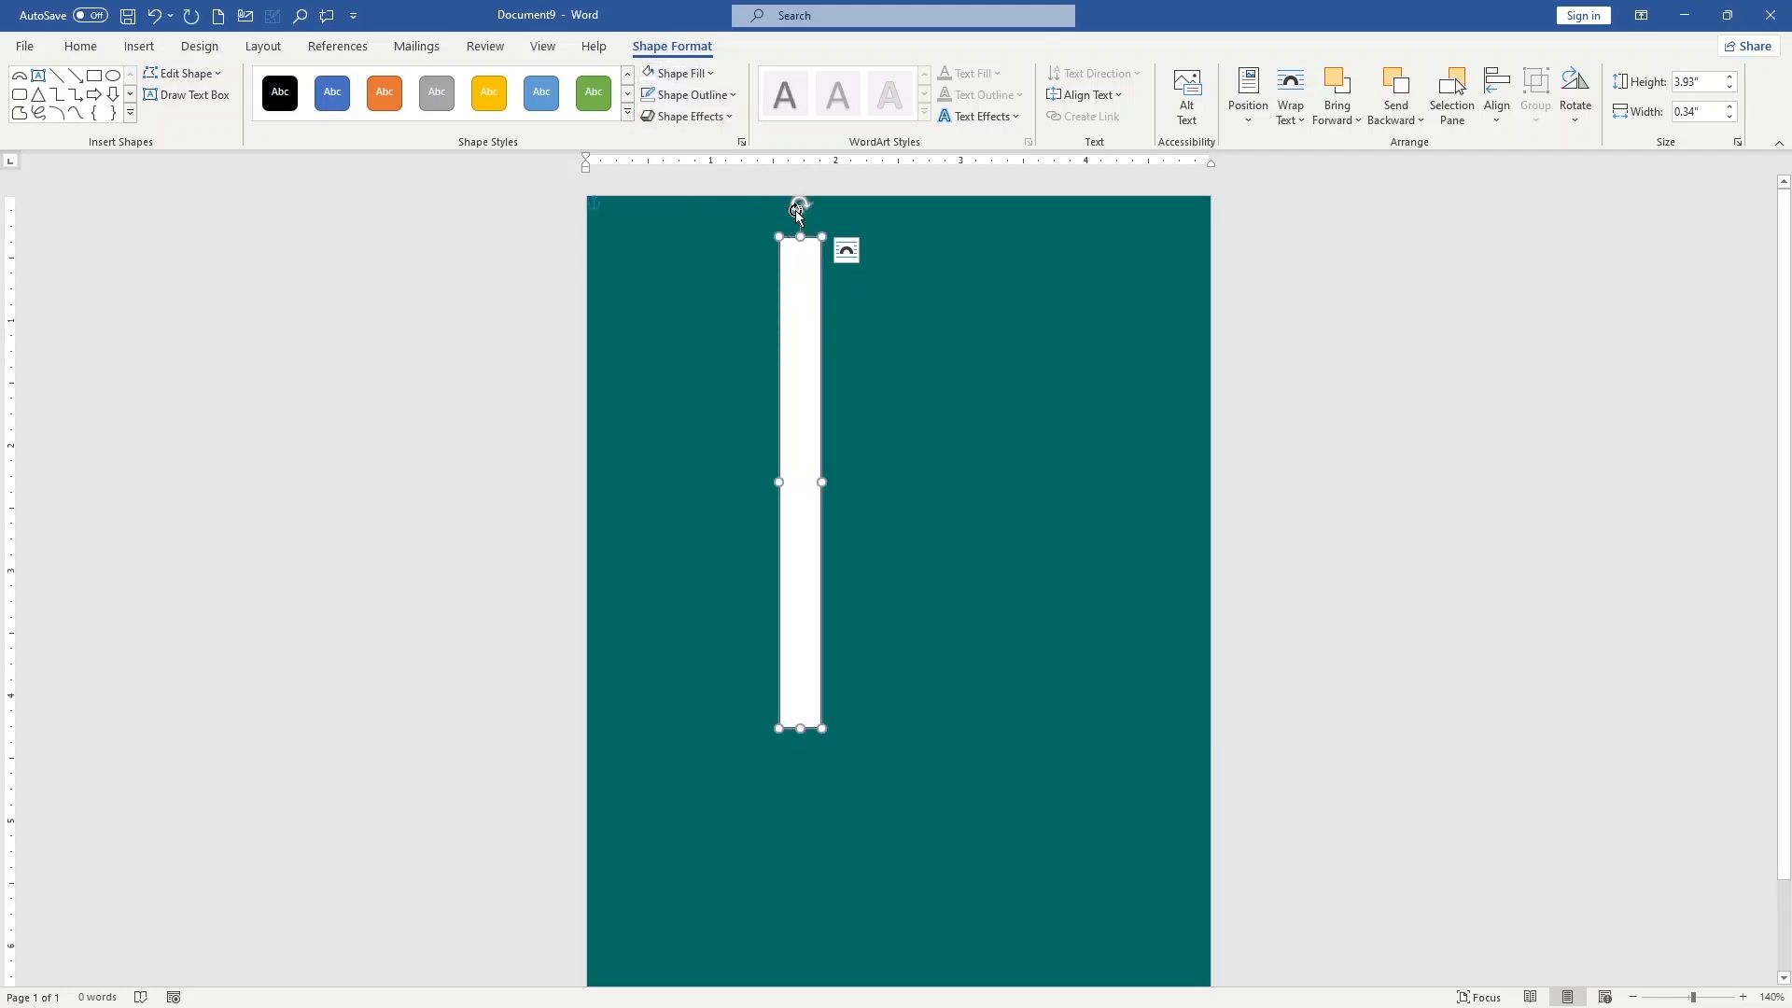
{"action": "left_click_drag", "start_coordinate": [800, 207], "coordinate": [637, 272]}
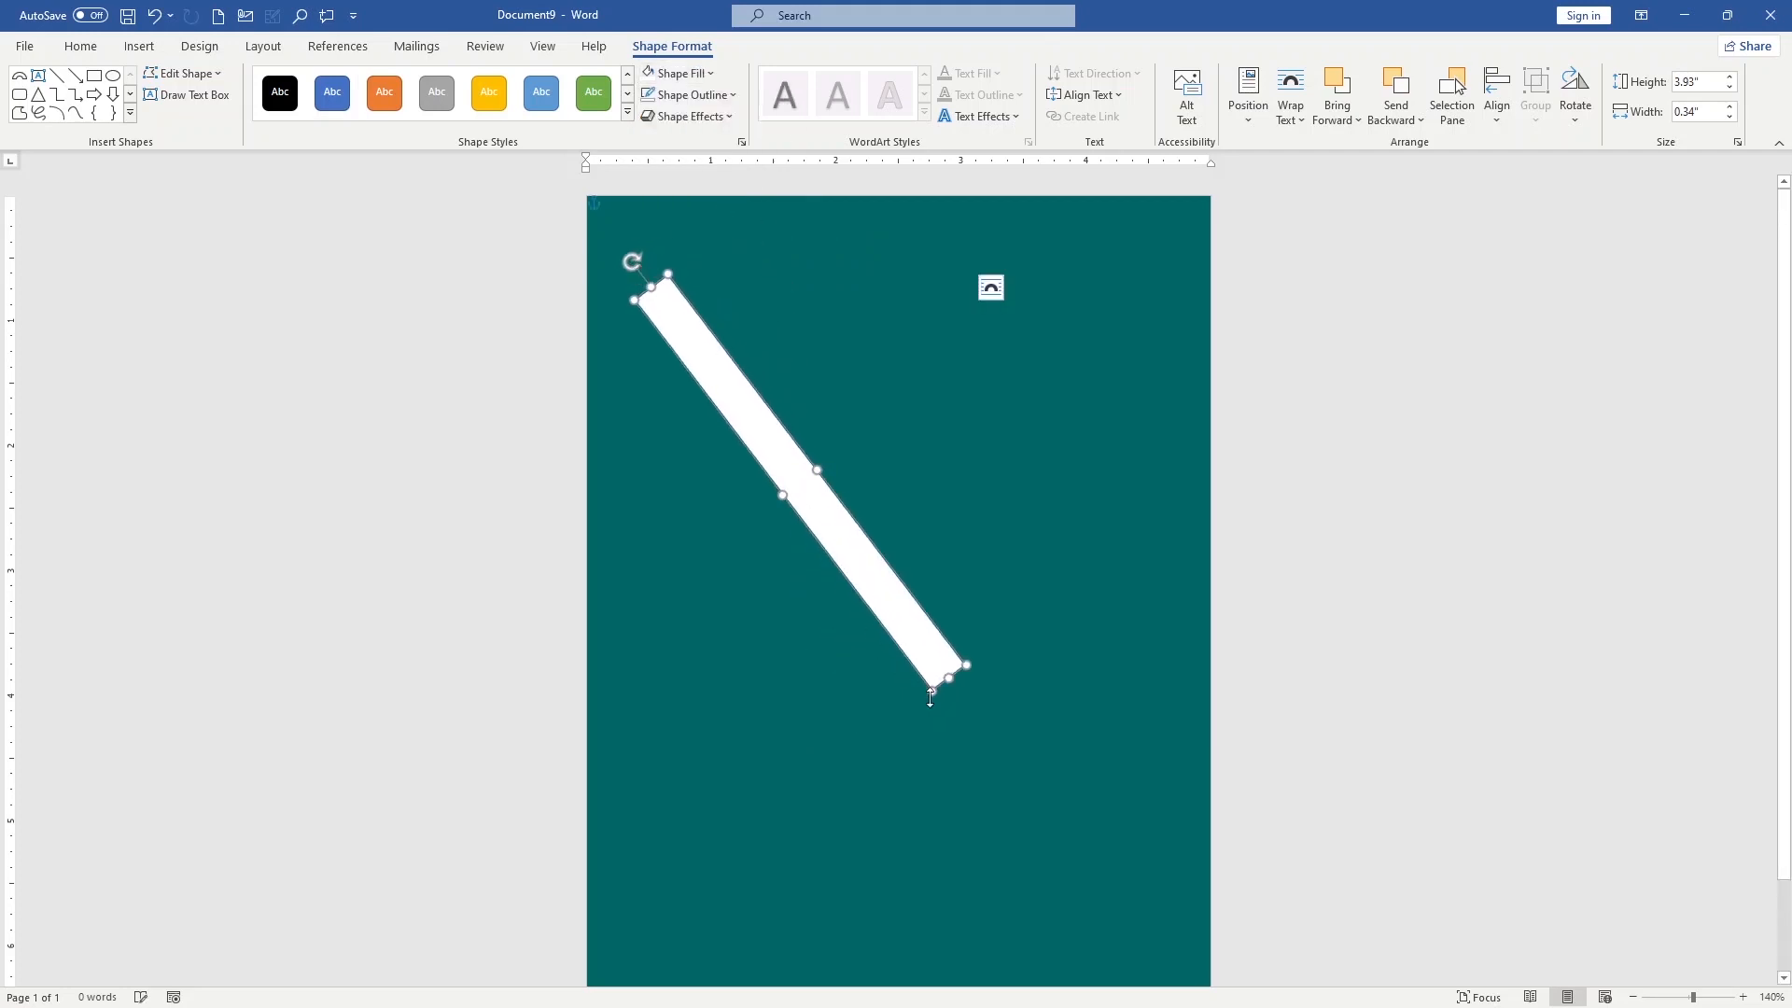
Resize the diagonal bar to about 3.74" by 0.17" and place it across the page's upper-right corner, with its position fixed on the page
{"action": "left_click_drag", "start_coordinate": [928, 688], "coordinate": [1229, 339]}
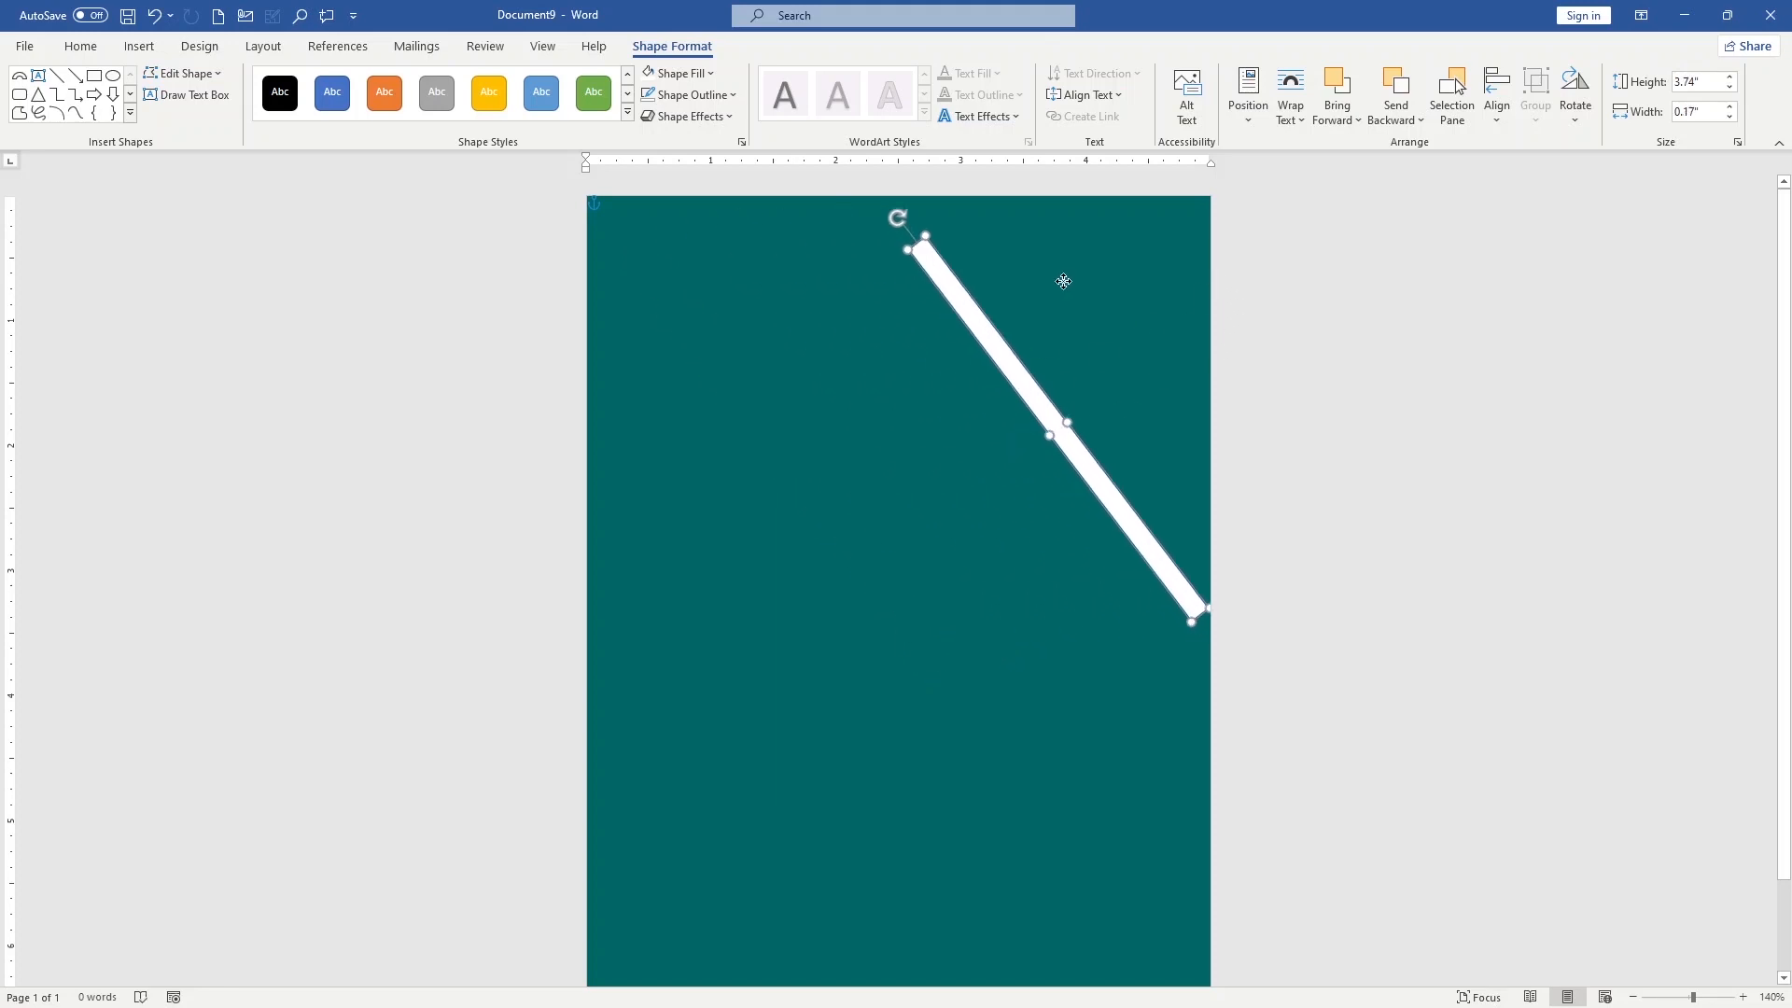
{"action": "left_click", "coordinate": [1234, 250]}
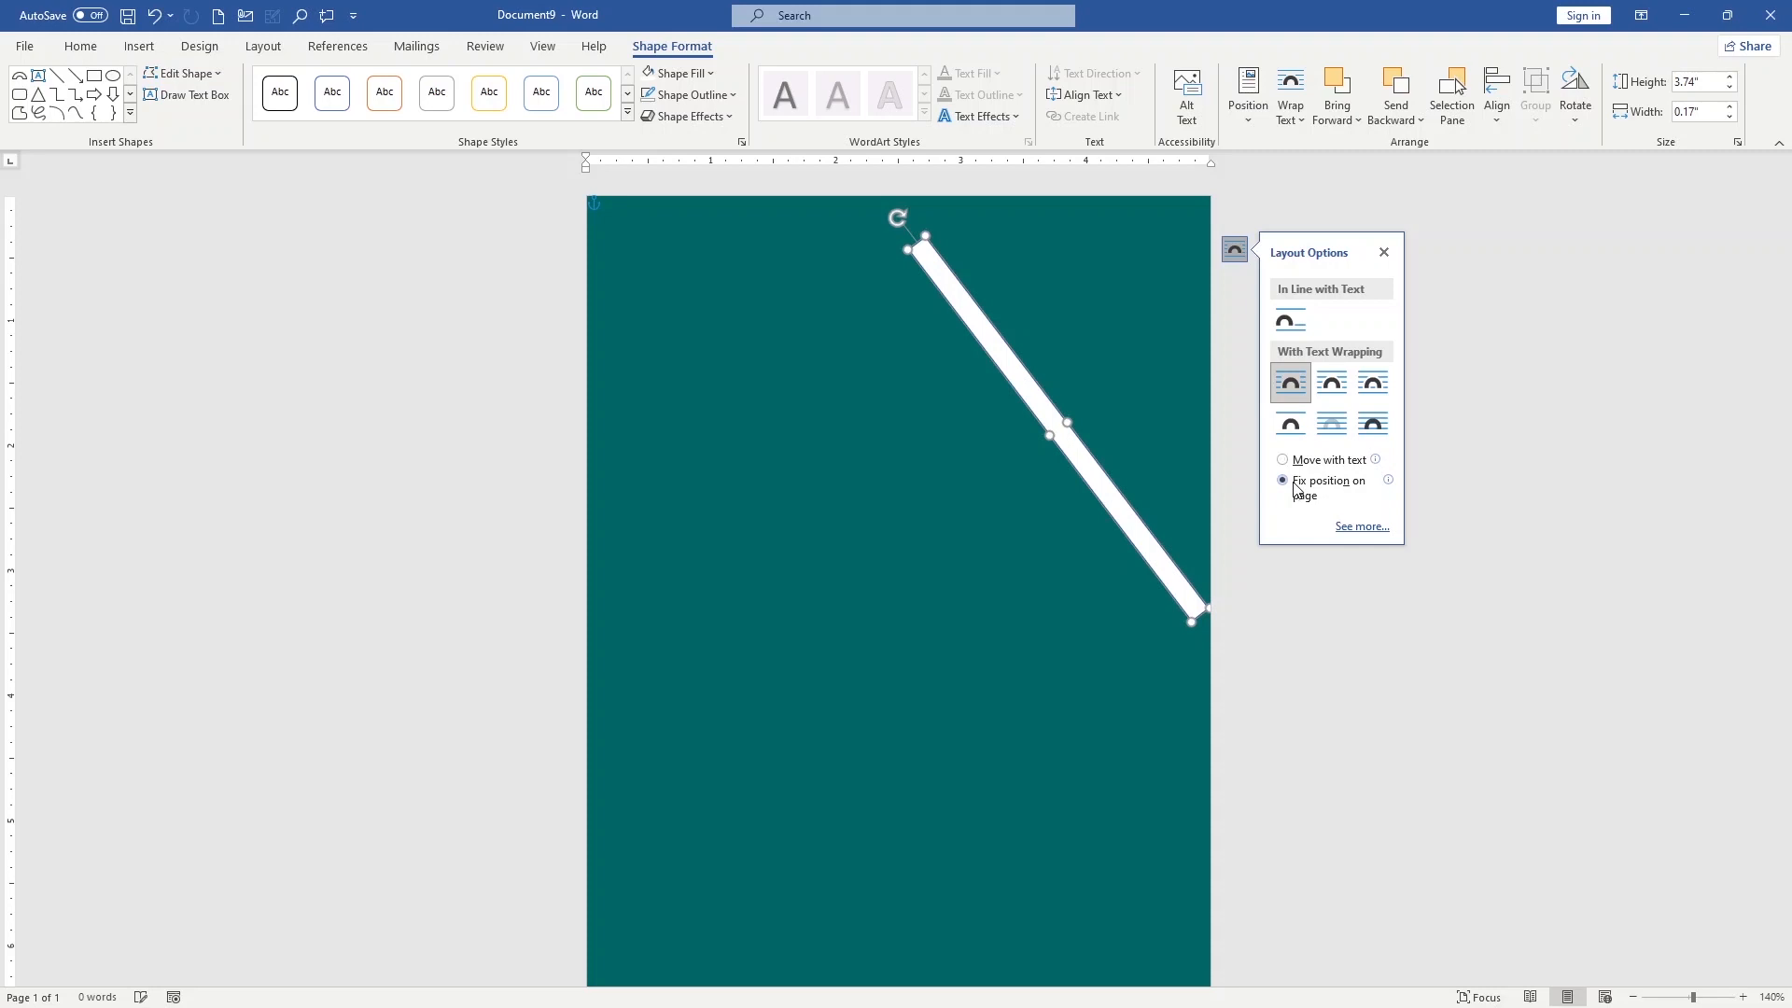
{"action": "left_click_drag", "start_coordinate": [1139, 529], "coordinate": [1196, 432]}
{"action": "left_click", "coordinate": [1156, 640]}
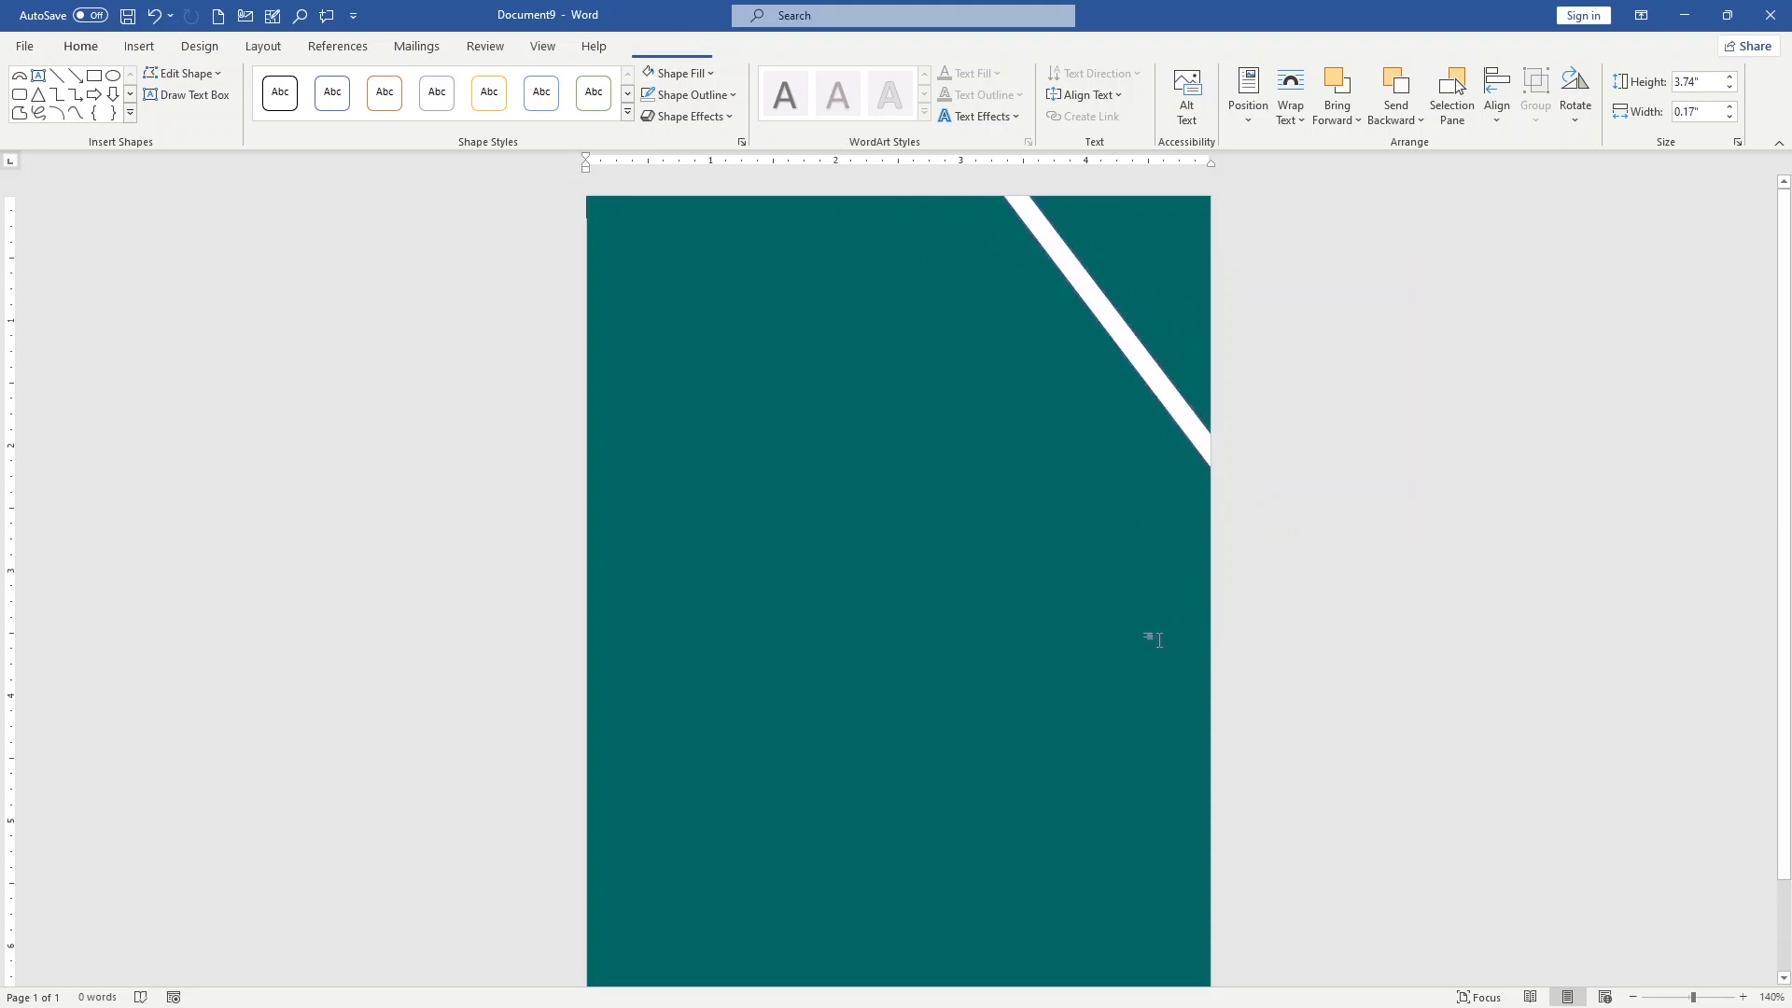
Draw an oval about 2.81" high and 3.03" wide in the middle of the page, below the white bar
{"action": "scroll", "coordinate": [1132, 584], "scroll_direction": "down", "scroll_amount": 2}
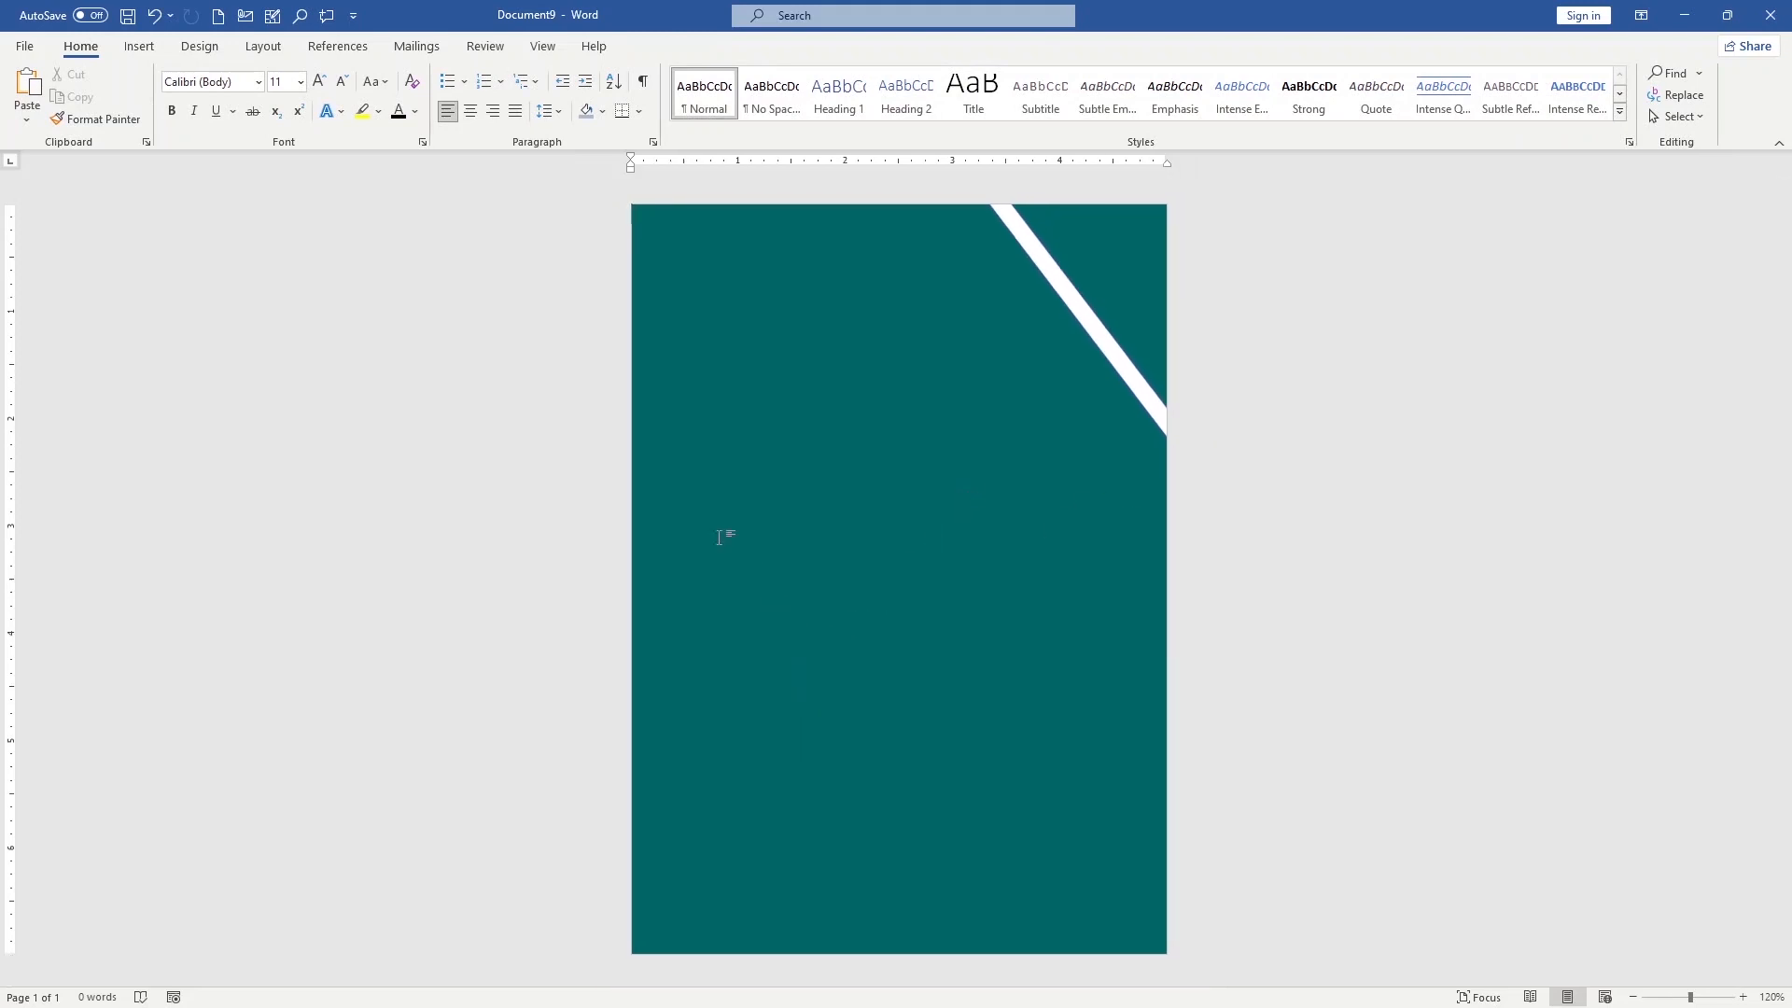
{"action": "left_click", "coordinate": [140, 46]}
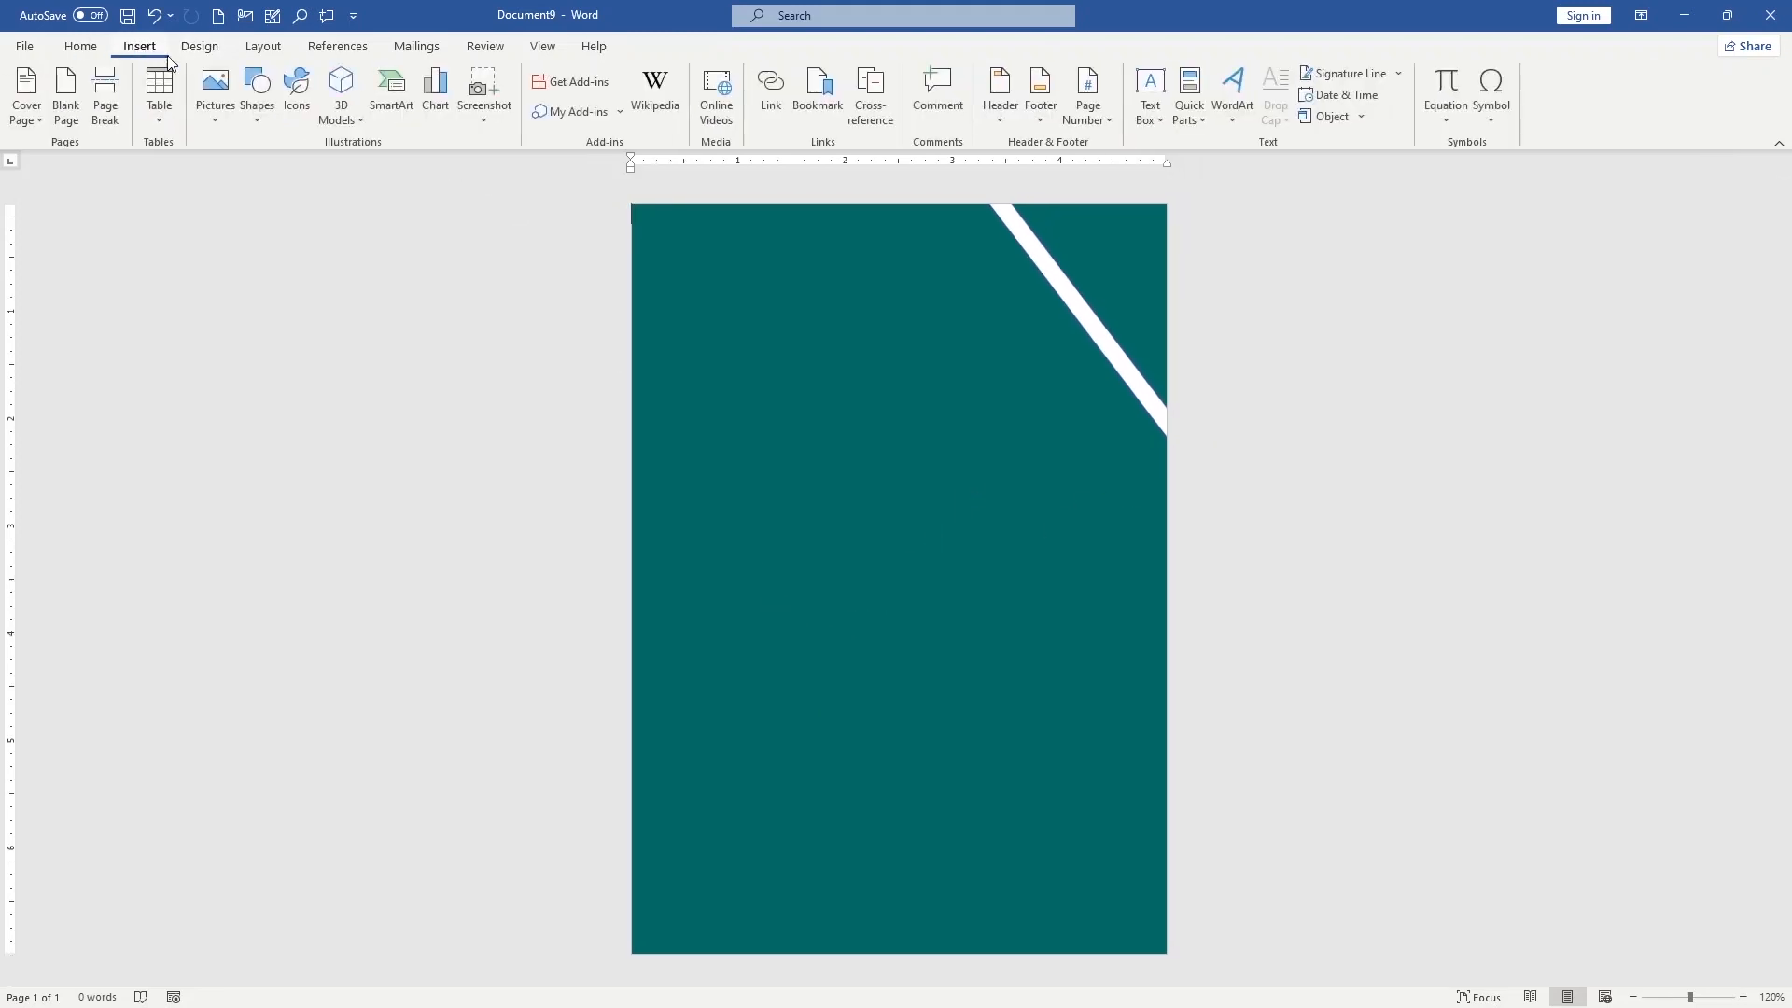
{"action": "left_click", "coordinate": [257, 112]}
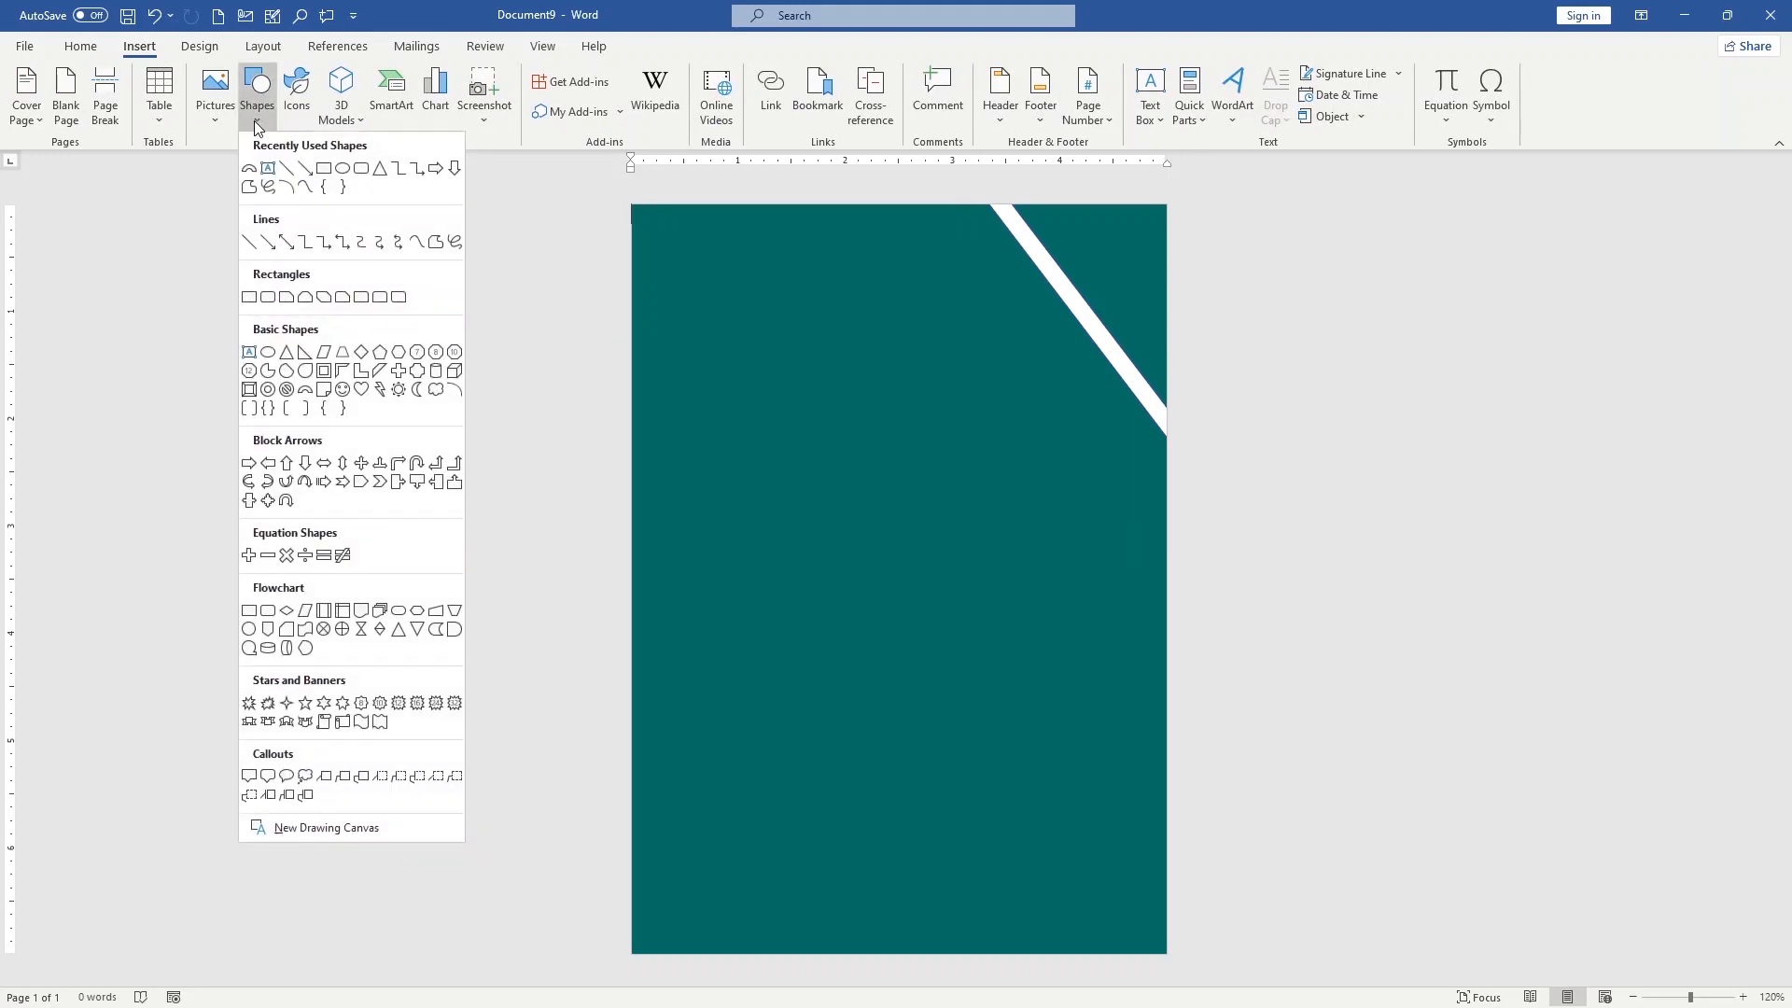
{"action": "left_click", "coordinate": [327, 169]}
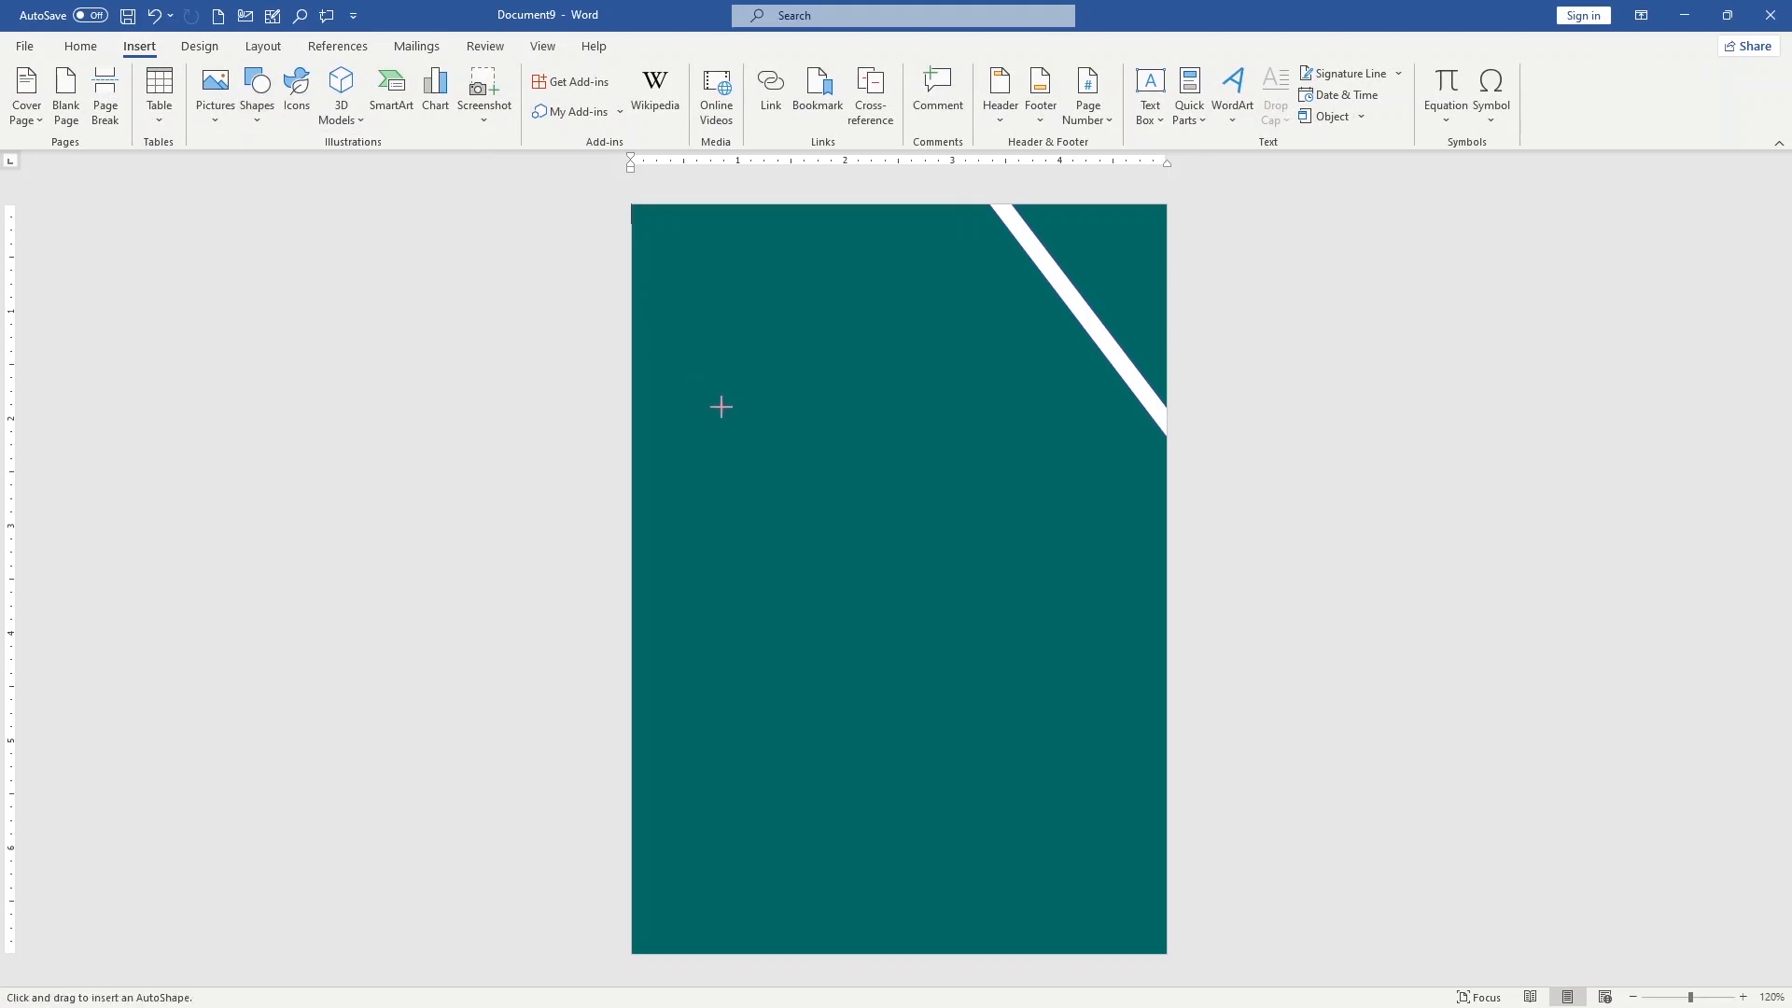
{"action": "left_click_drag", "start_coordinate": [770, 437], "coordinate": [1092, 738]}
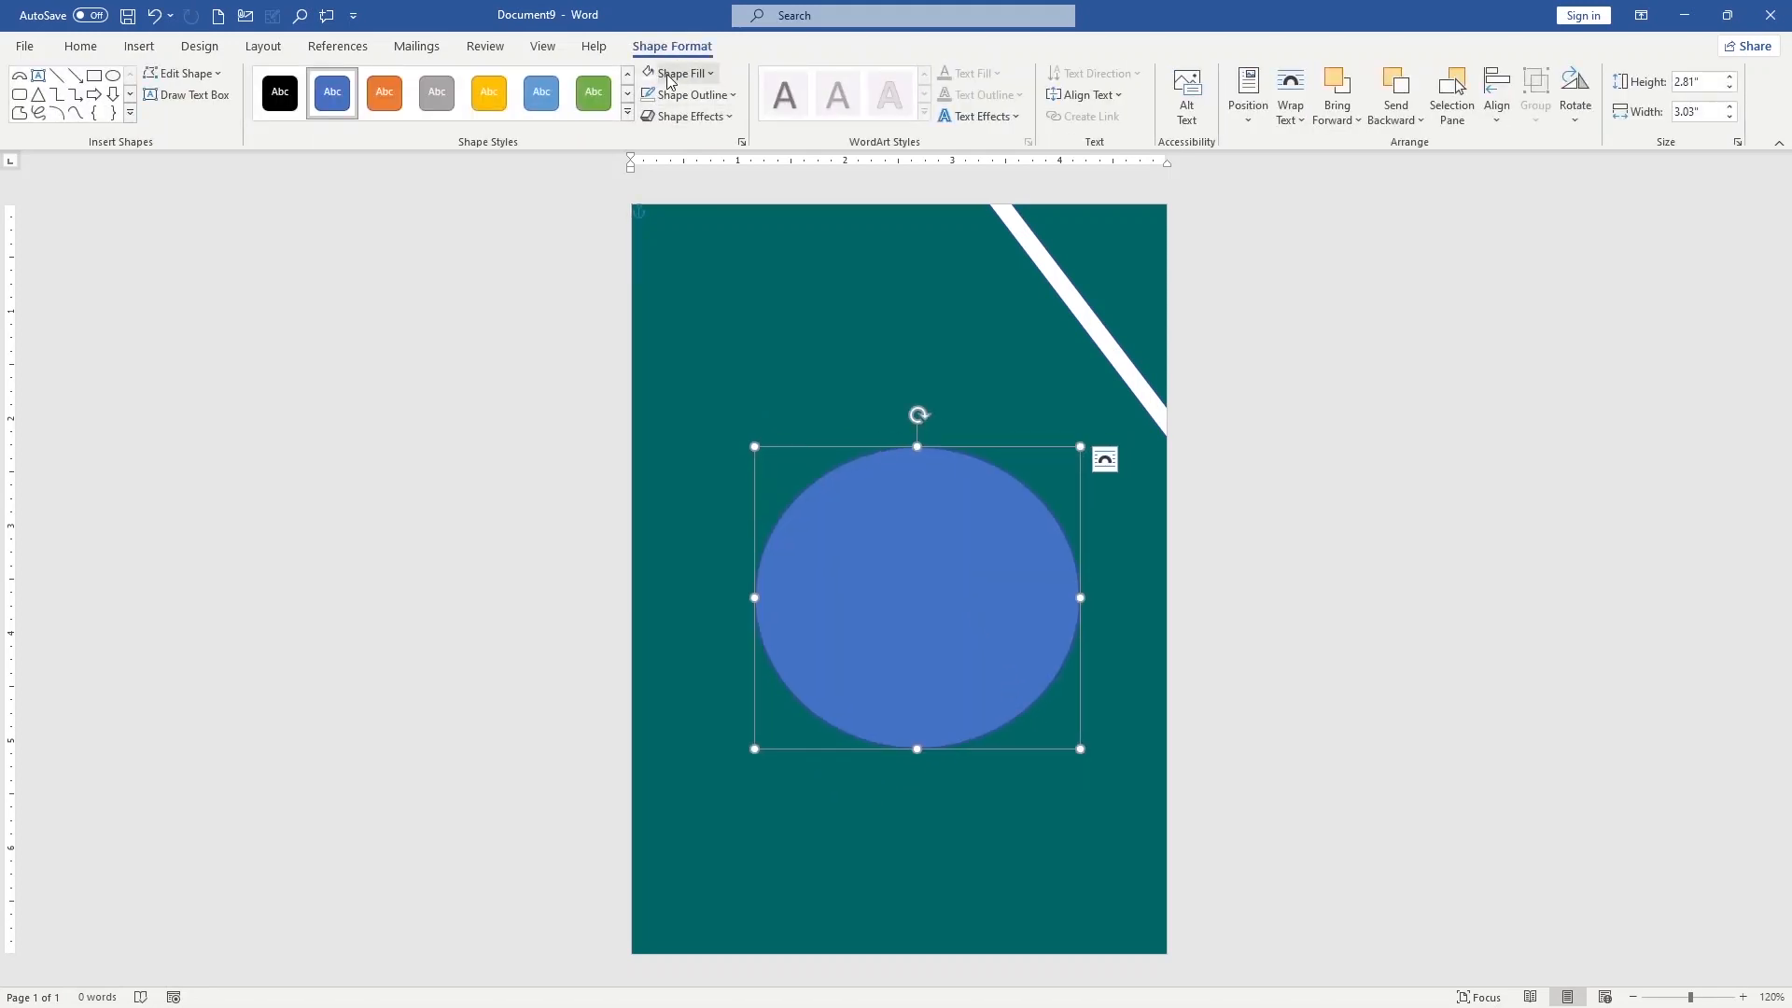
Fill the oval with white and stretch its height slightly so that it forms a circle
{"action": "left_click", "coordinate": [667, 75]}
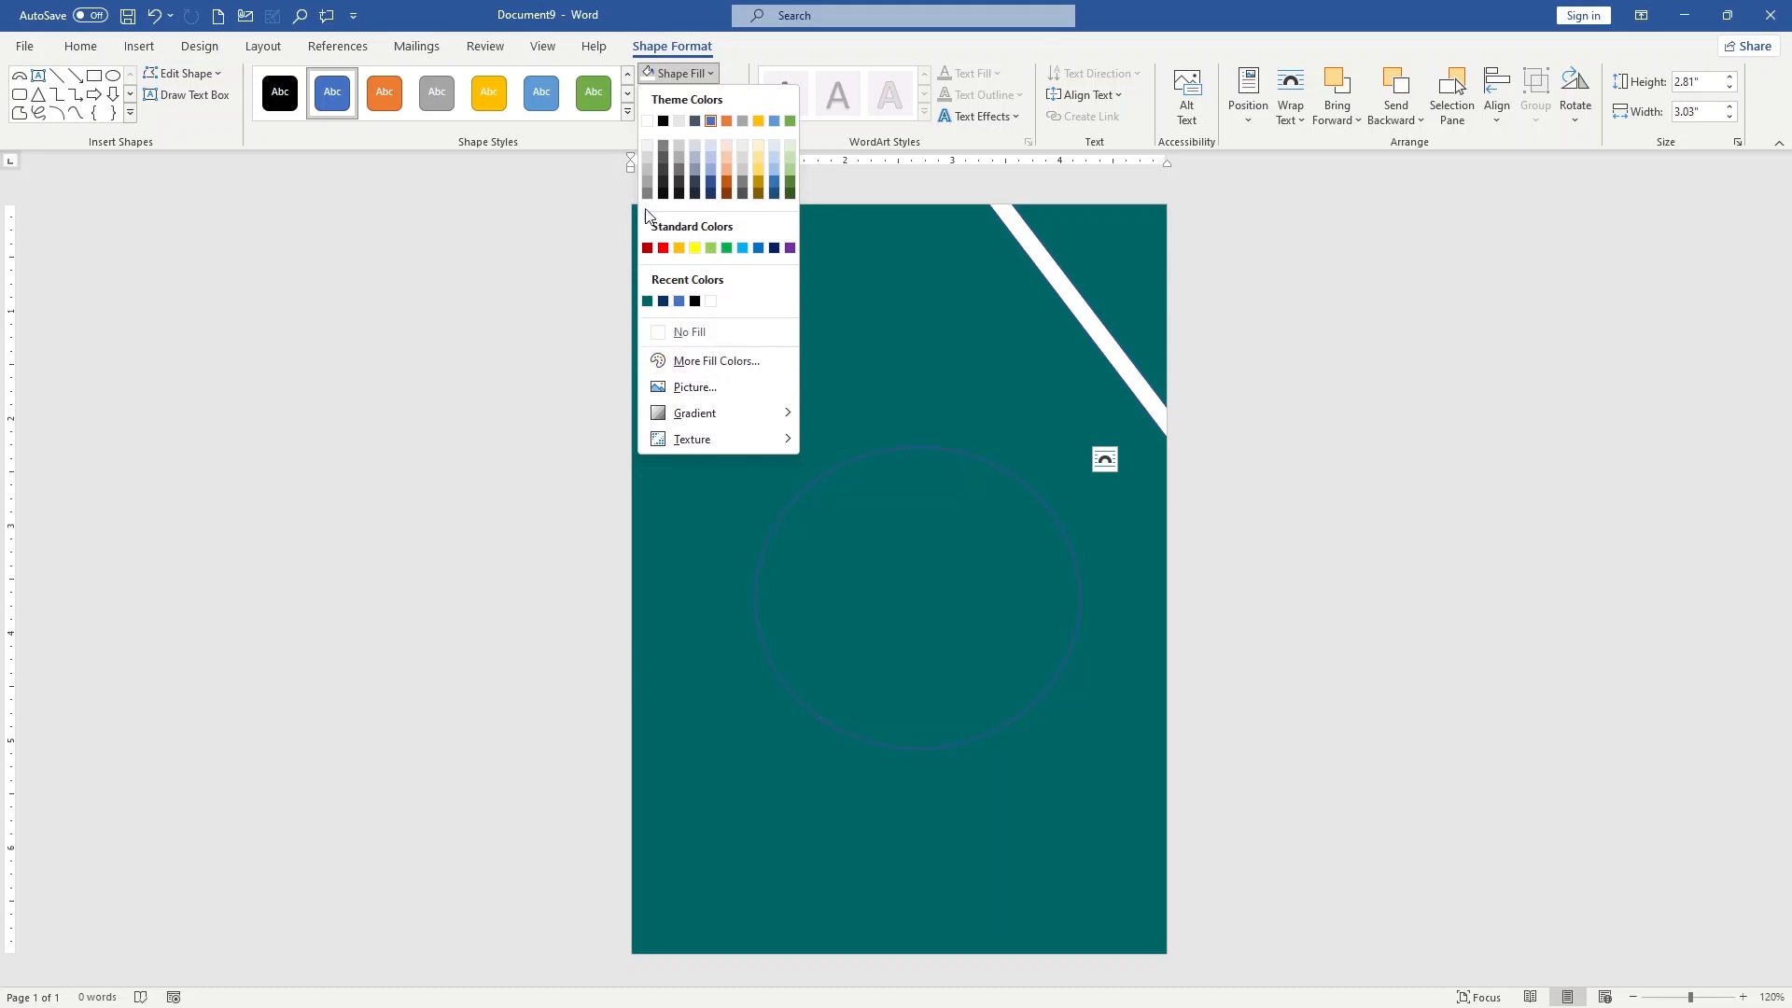
{"action": "left_click", "coordinate": [710, 301]}
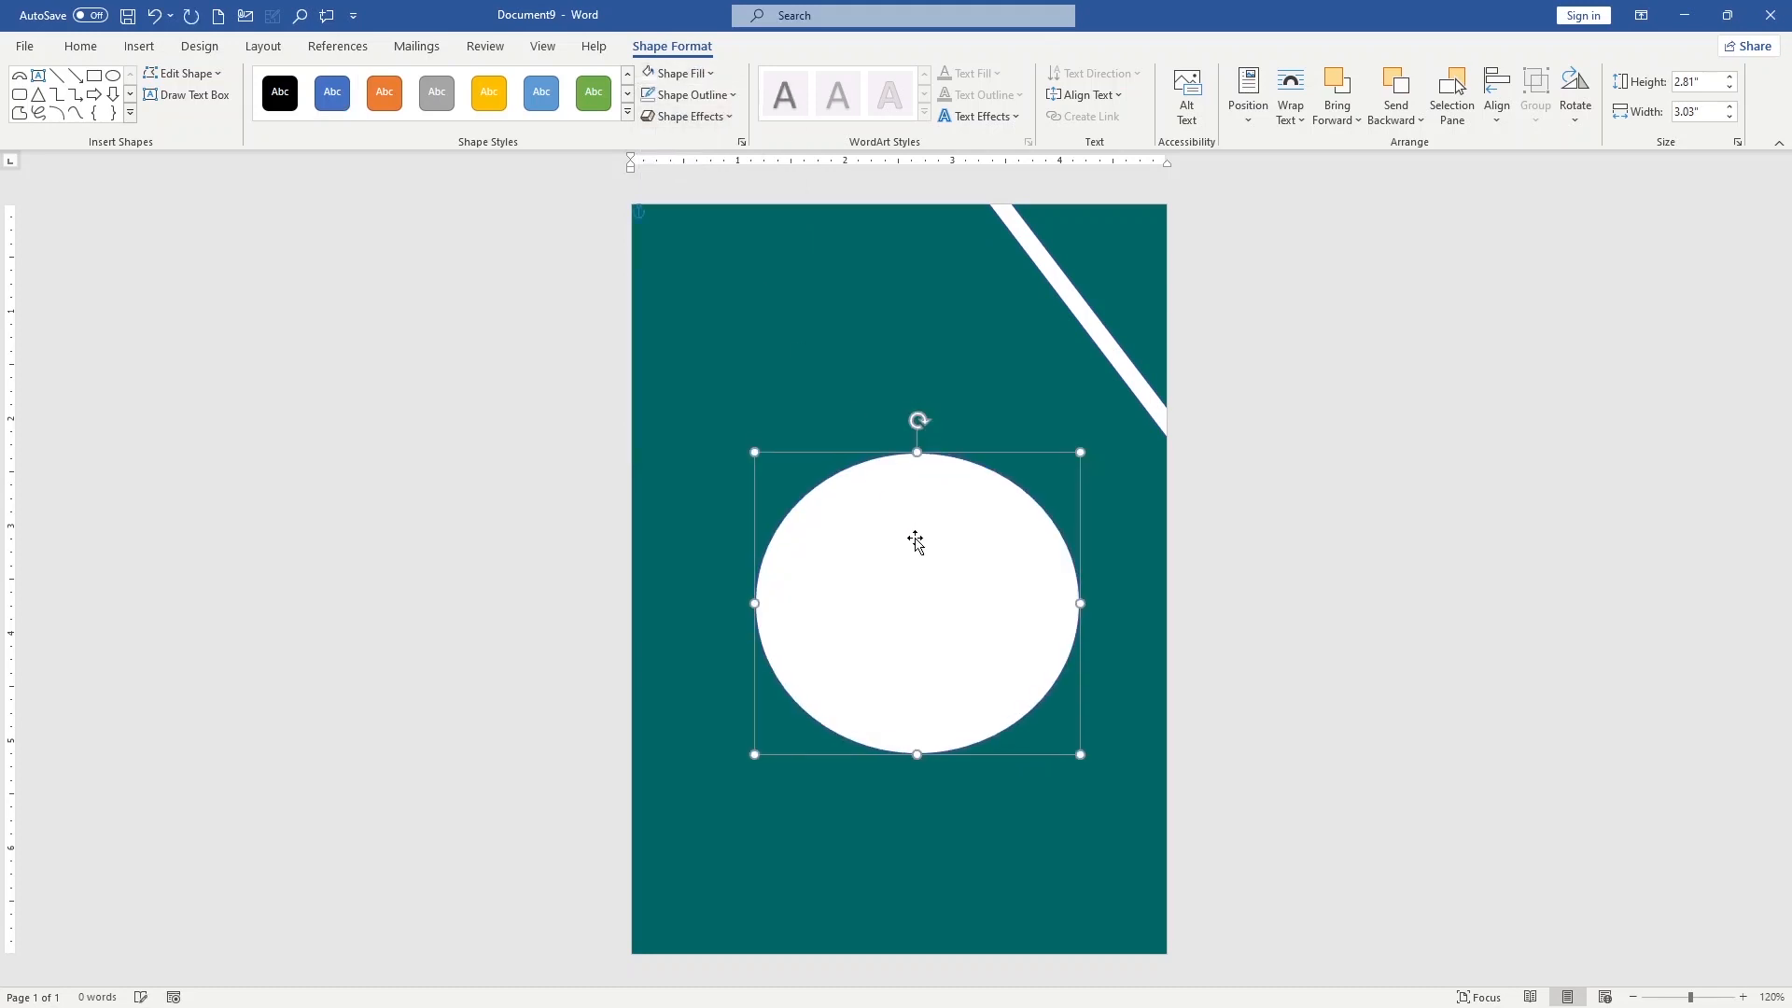
{"action": "left_click_drag", "start_coordinate": [918, 748], "coordinate": [932, 771]}
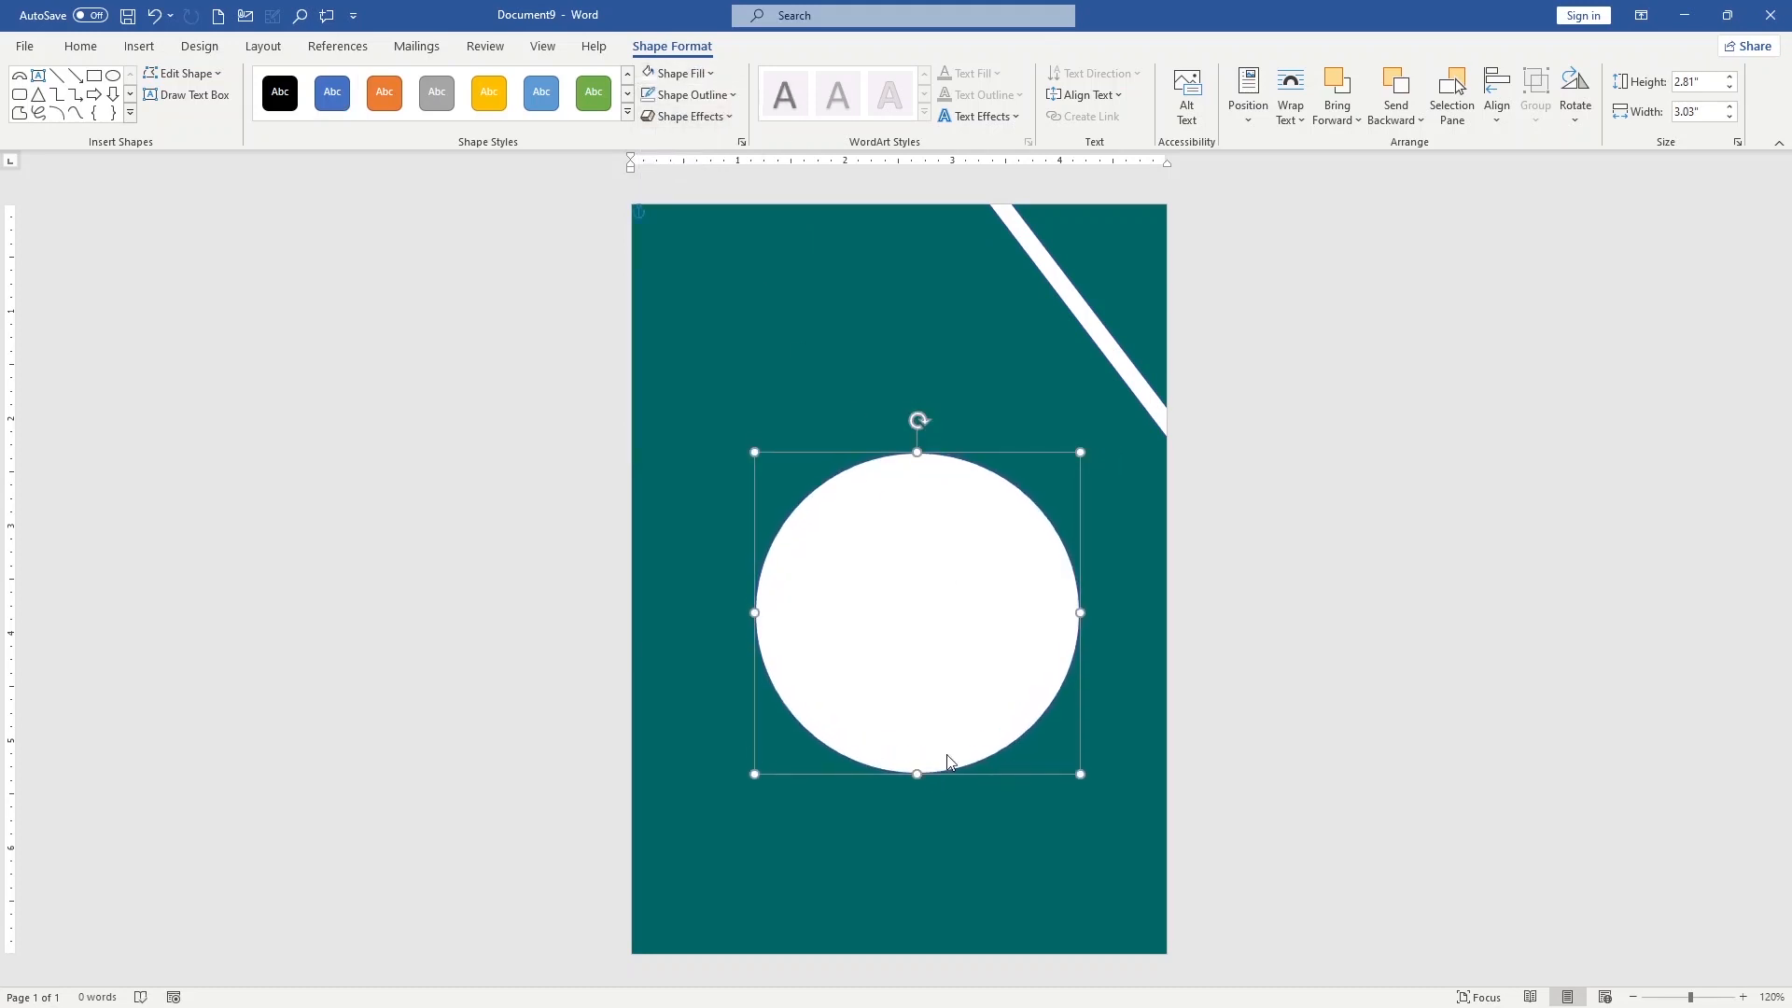
Remove the white circle's outline and adjust its position slightly in the middle of the page
{"action": "mouse_move", "coordinate": [968, 597]}
{"action": "left_mouse_down"}
{"action": "mouse_move", "coordinate": [1002, 584]}
{"action": "mouse_move", "coordinate": [978, 587]}
{"action": "left_mouse_up"}
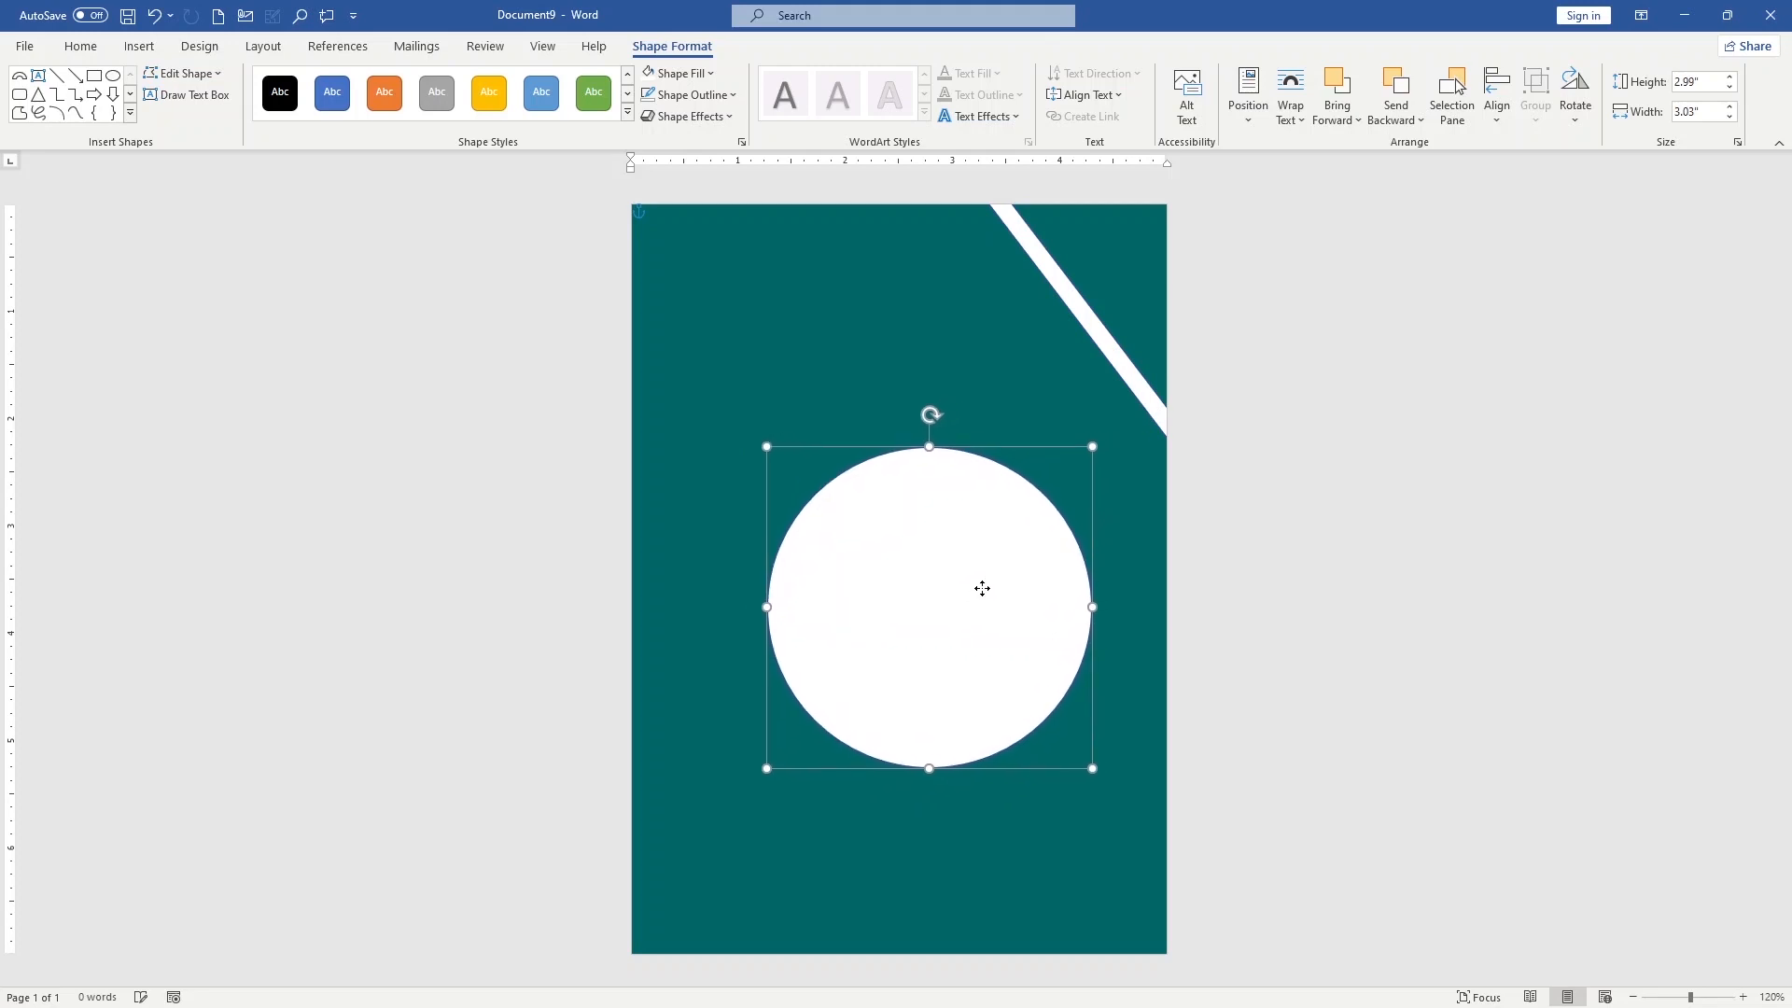
{"action": "left_click", "coordinate": [711, 101]}
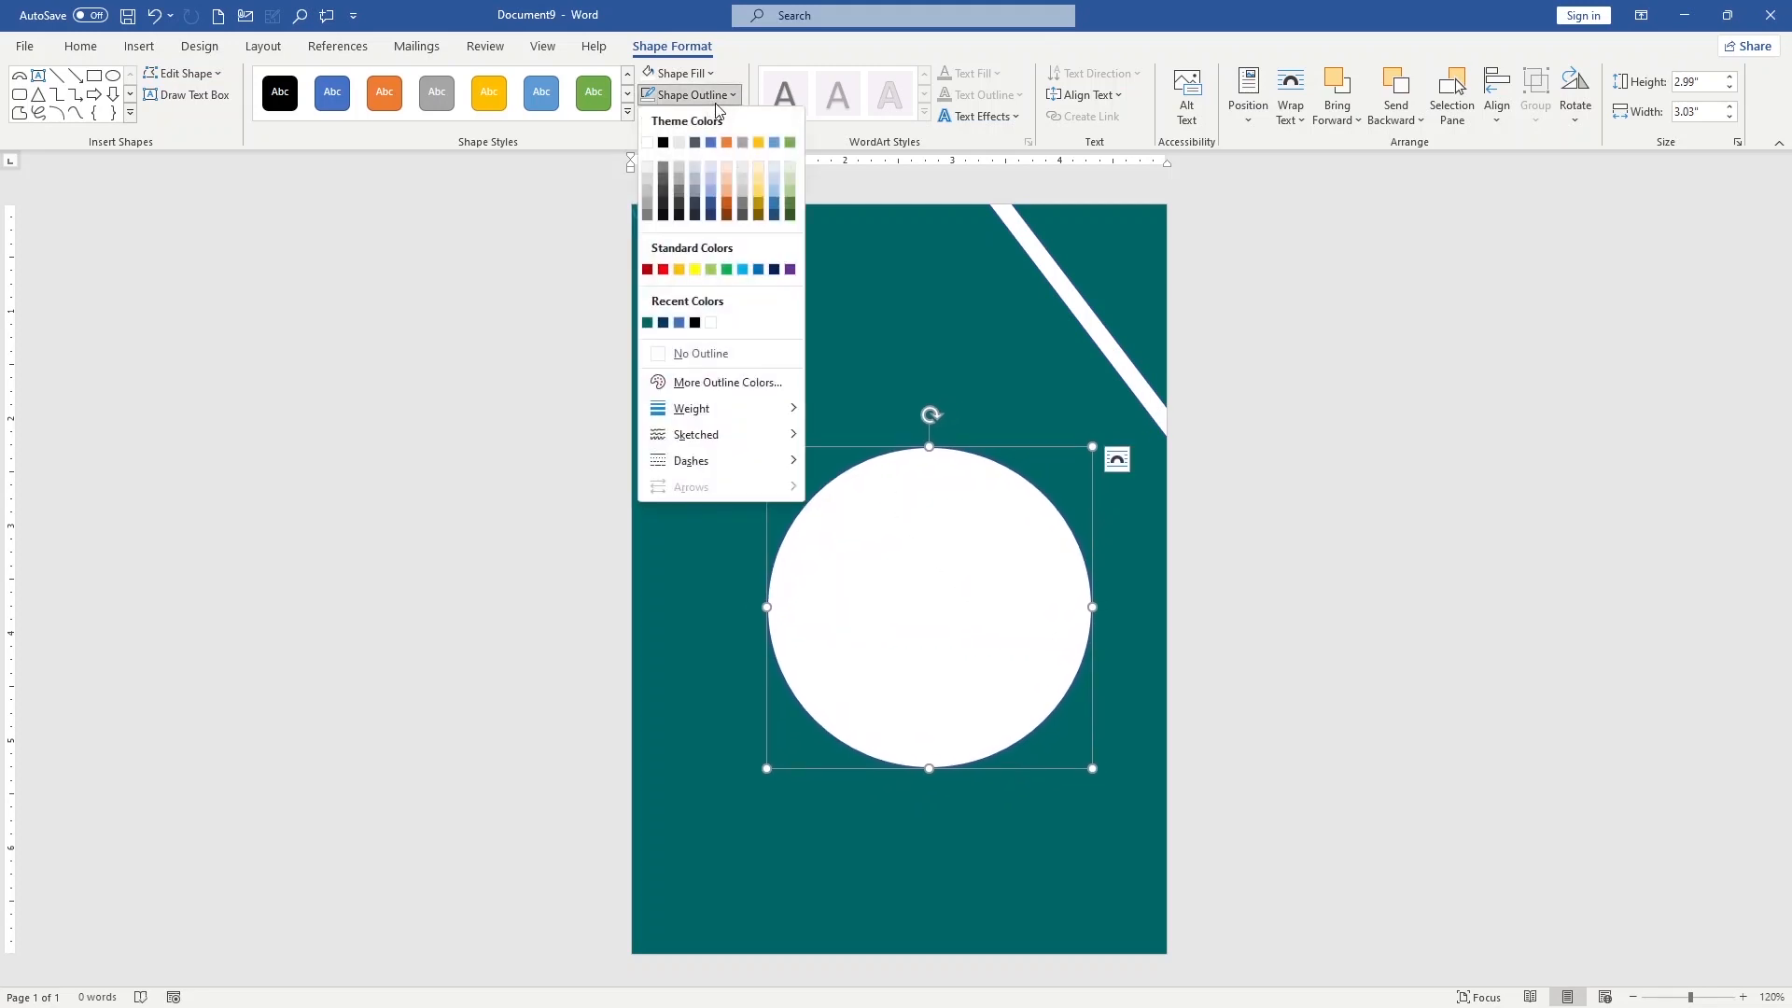
{"action": "left_click", "coordinate": [697, 356]}
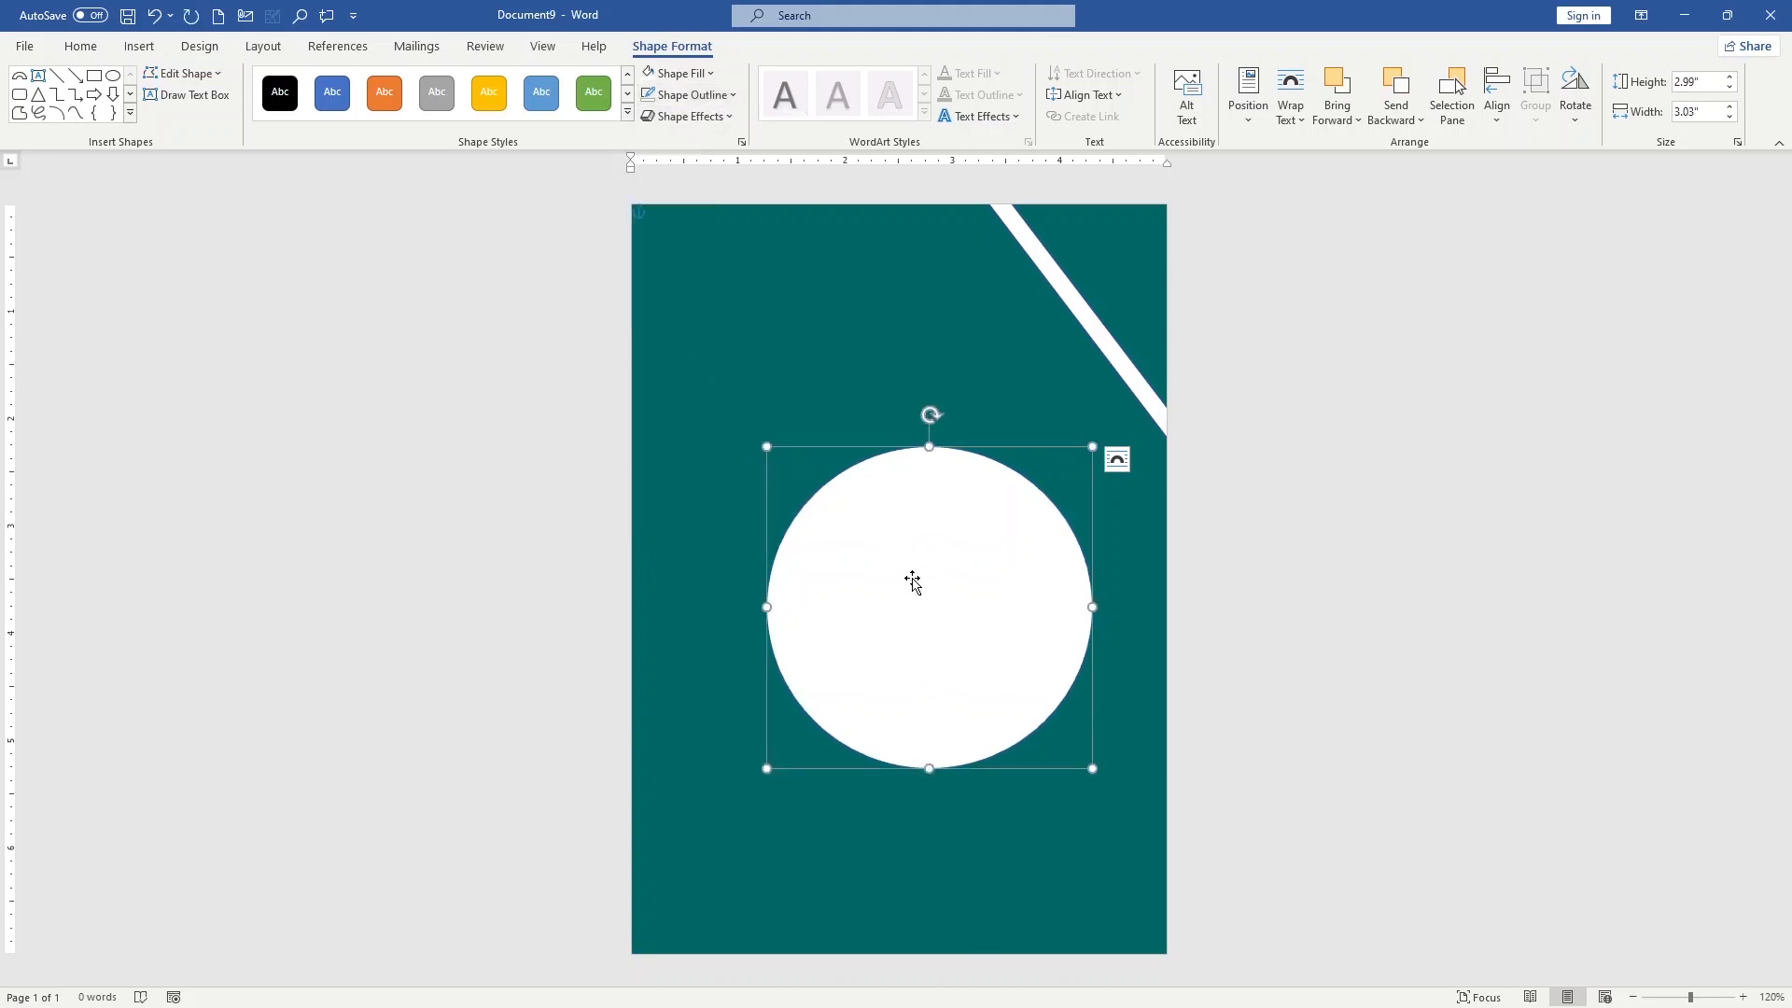
{"action": "left_click_drag", "start_coordinate": [913, 577], "coordinate": [932, 564]}
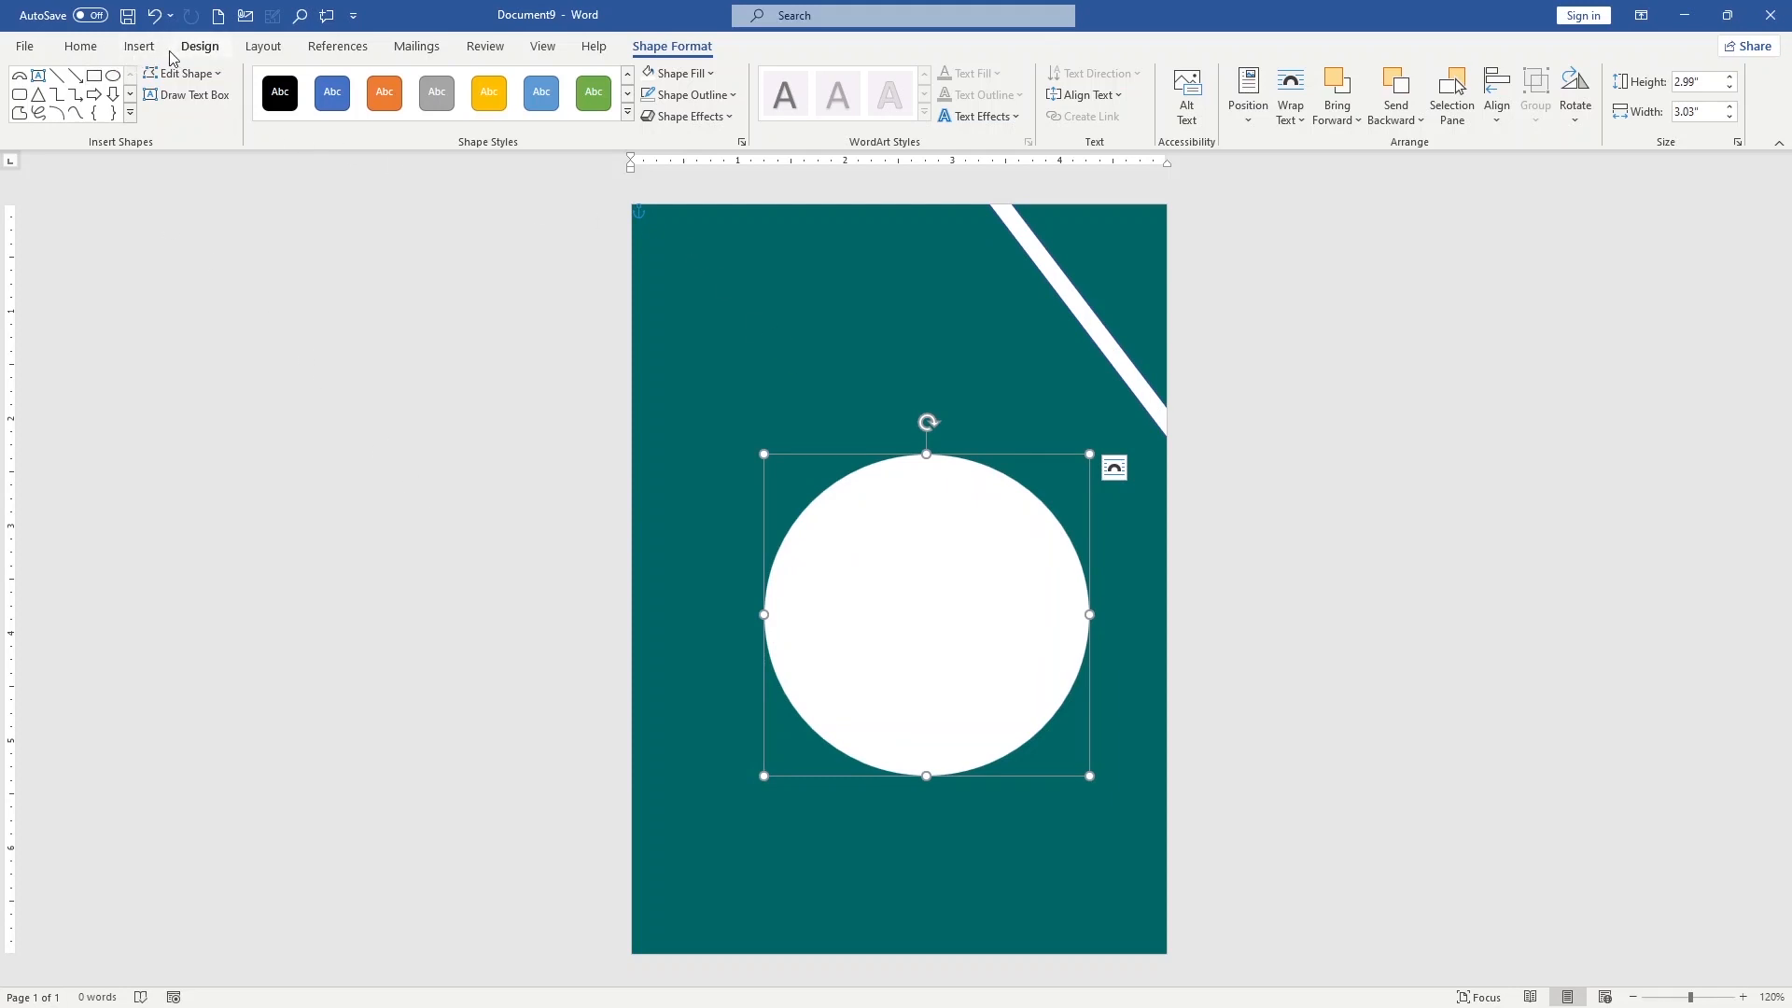
Draw a blue rectangle about 0.98" high and 4.97" wide across the bottom edge of the page
{"action": "left_click", "coordinate": [139, 46]}
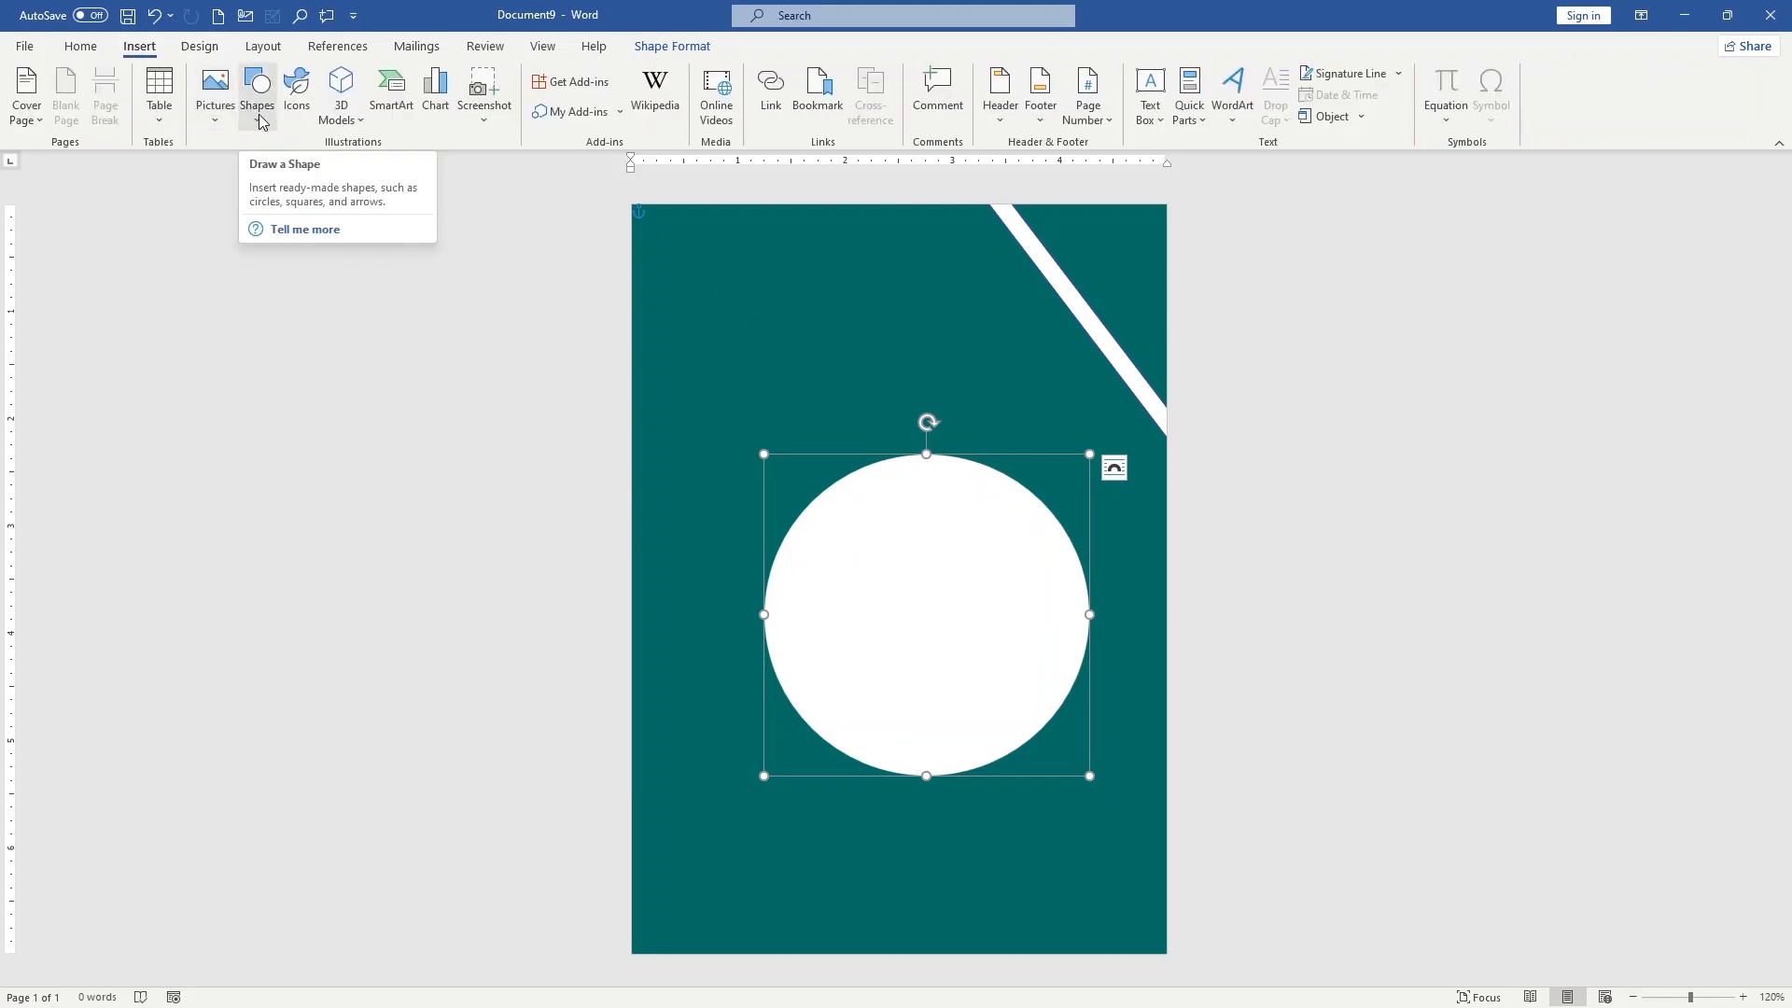
{"action": "left_click", "coordinate": [259, 105]}
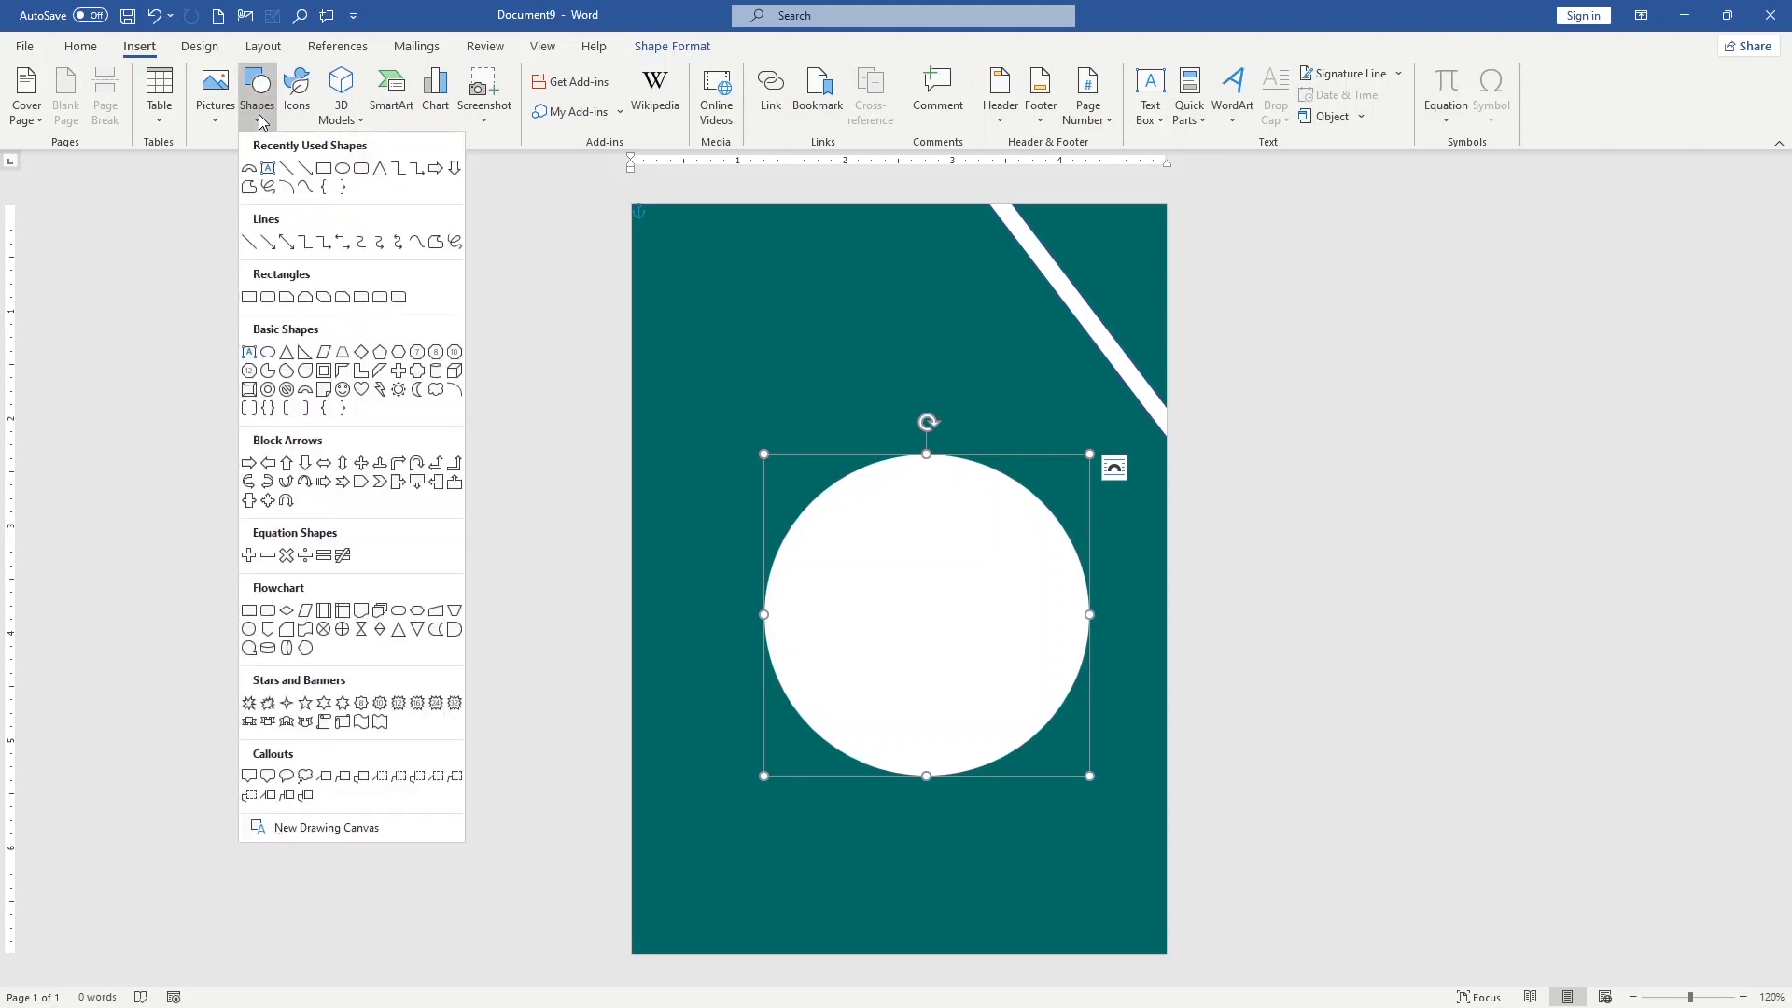
{"action": "left_click", "coordinate": [325, 174]}
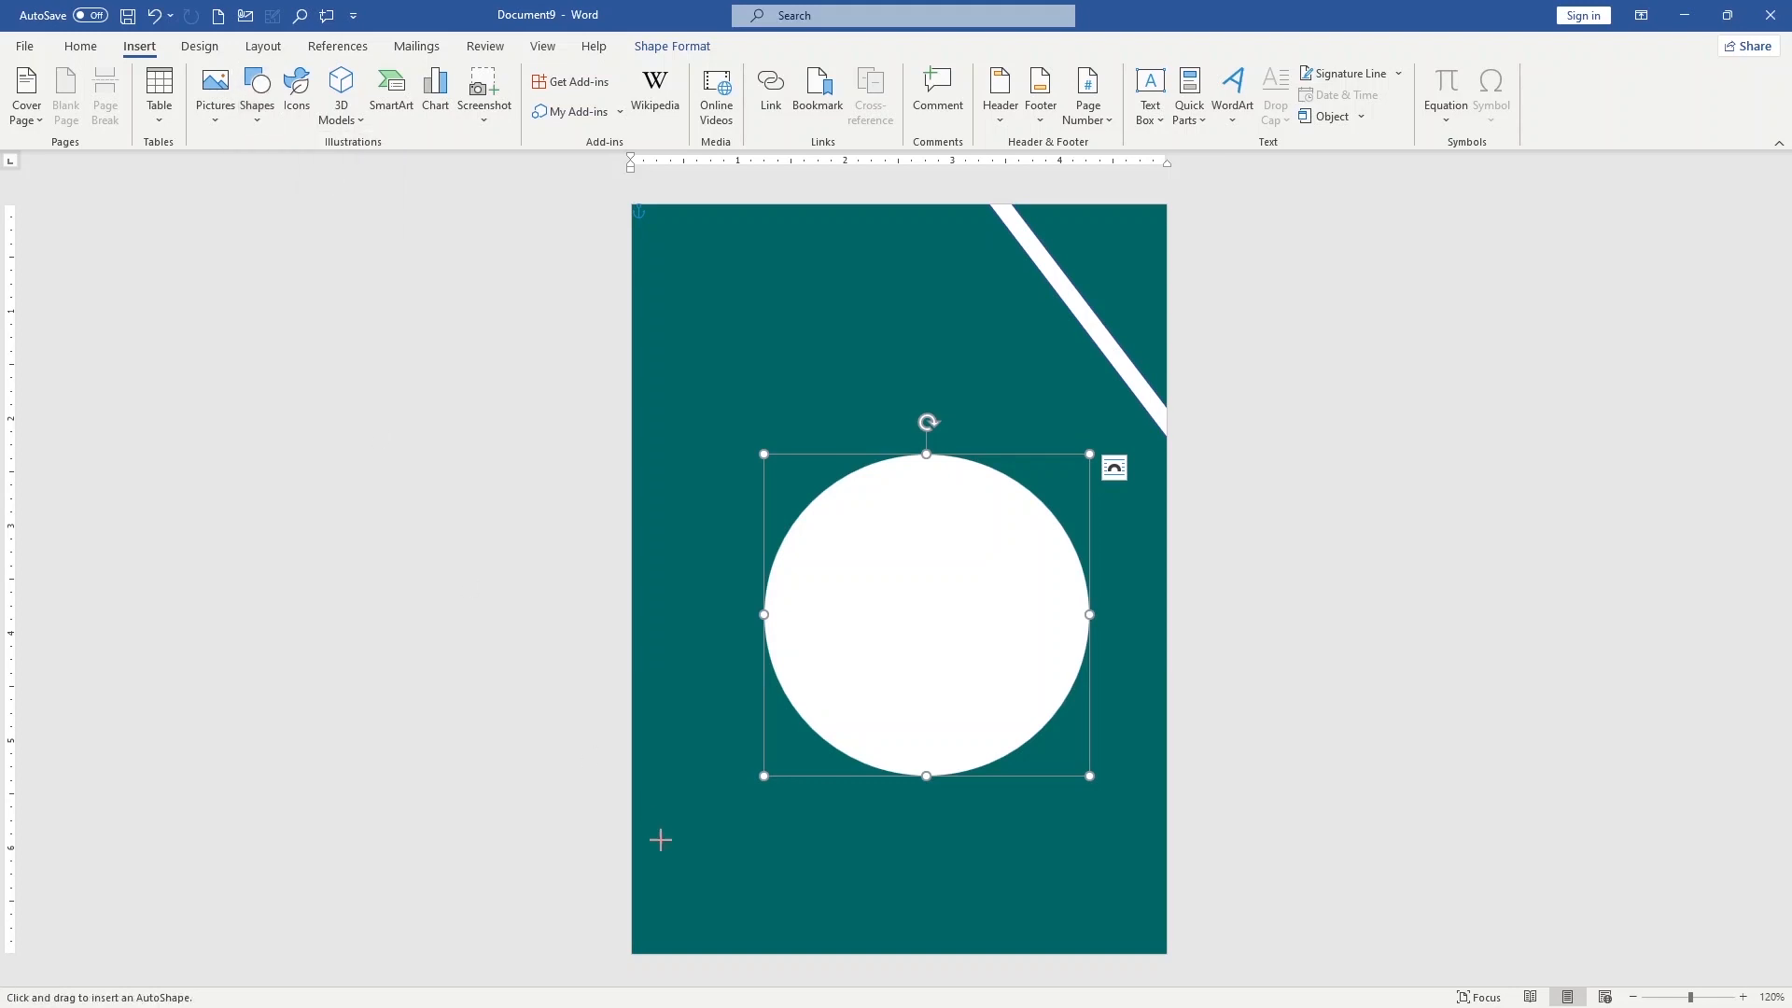
{"action": "left_click_drag", "start_coordinate": [632, 852], "coordinate": [1166, 953]}
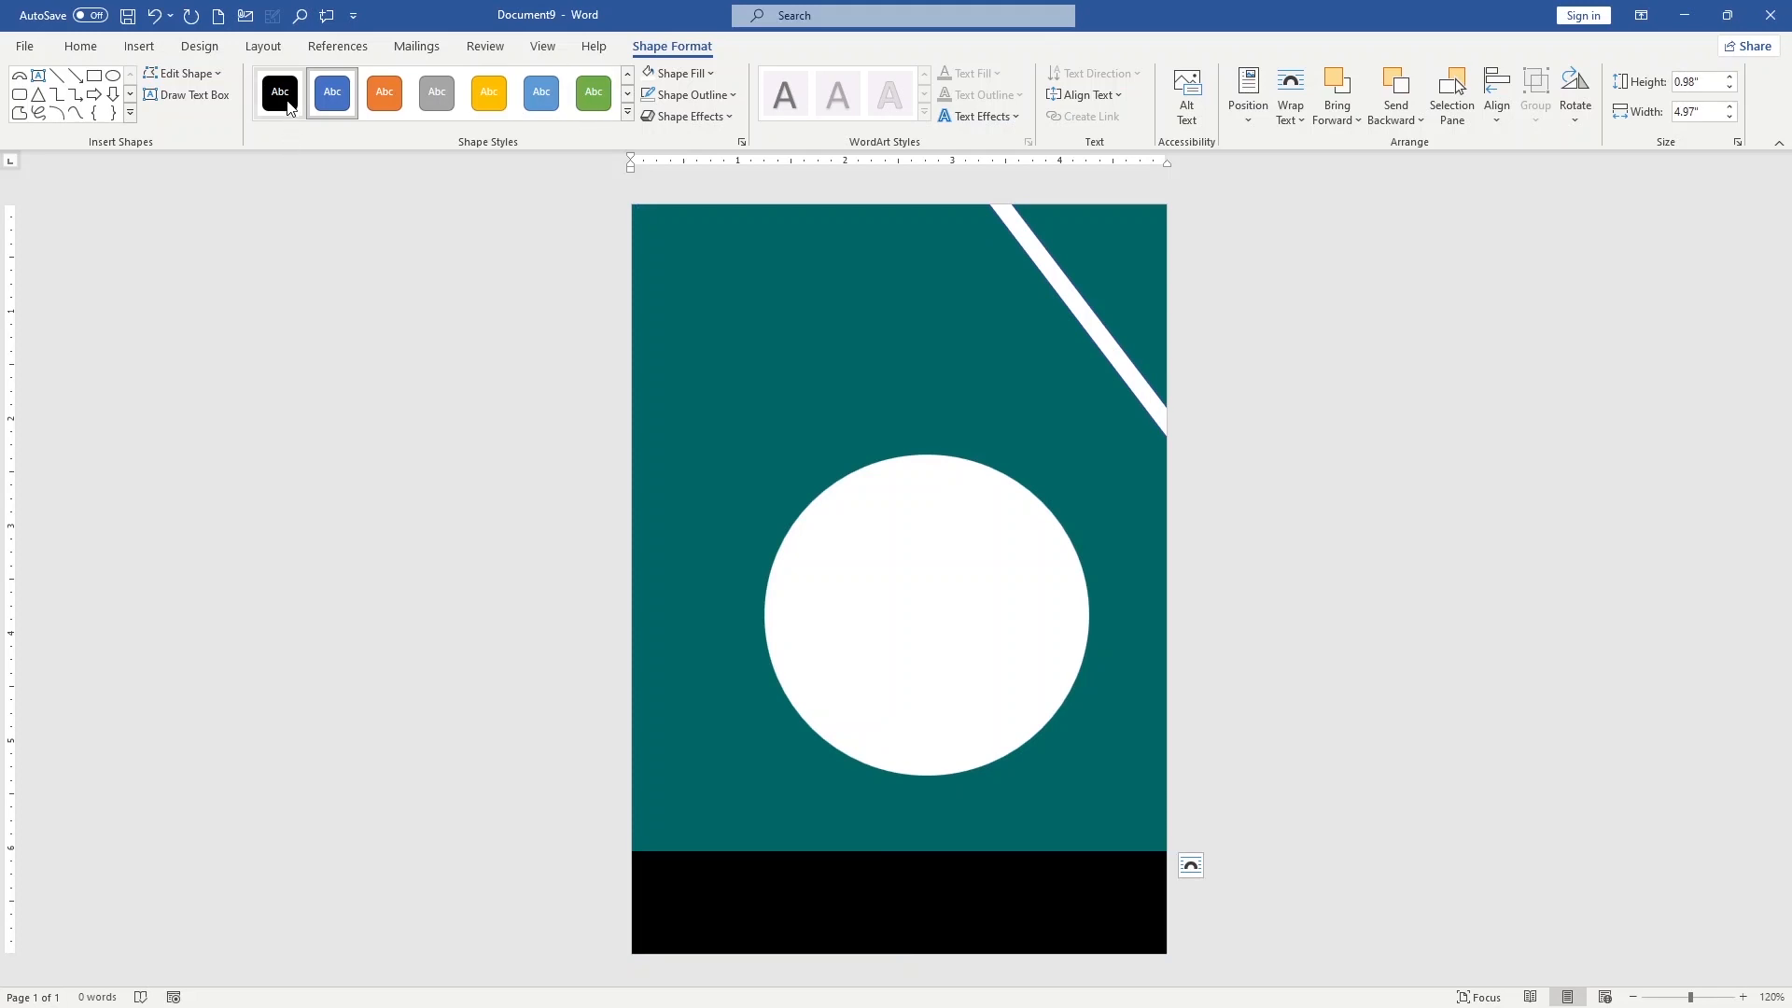
{"action": "left_click", "coordinate": [628, 112]}
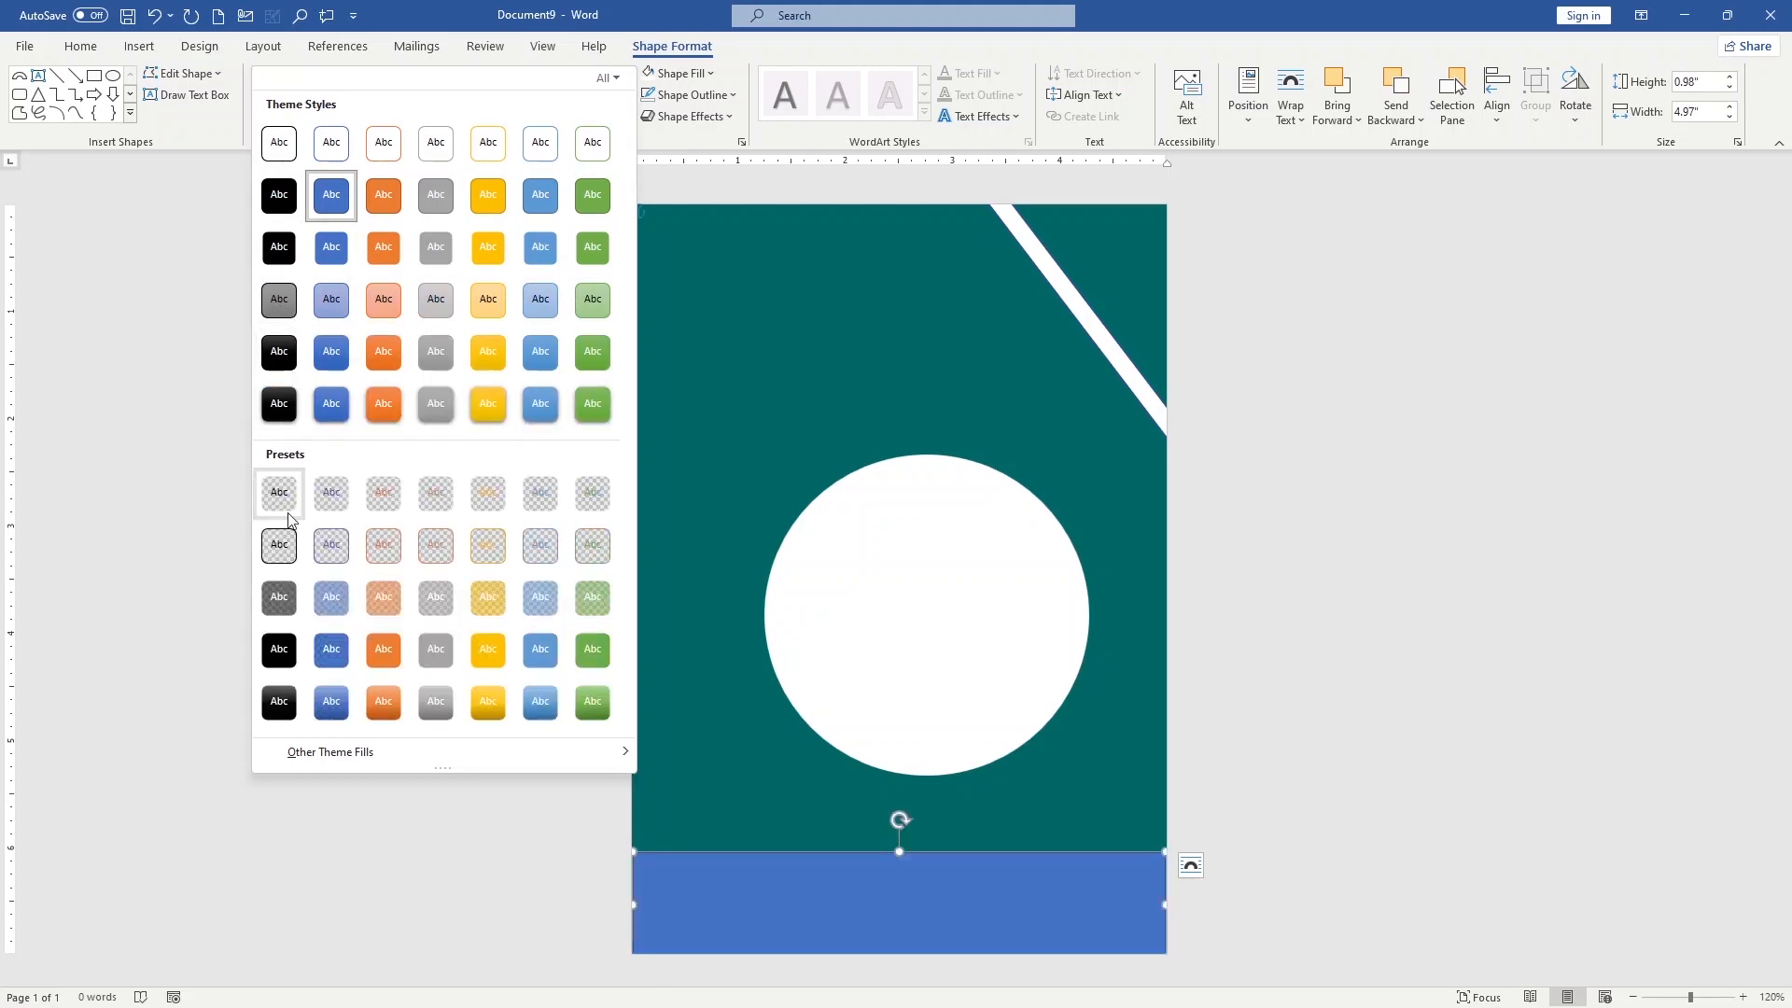
{"action": "left_click", "coordinate": [326, 194]}
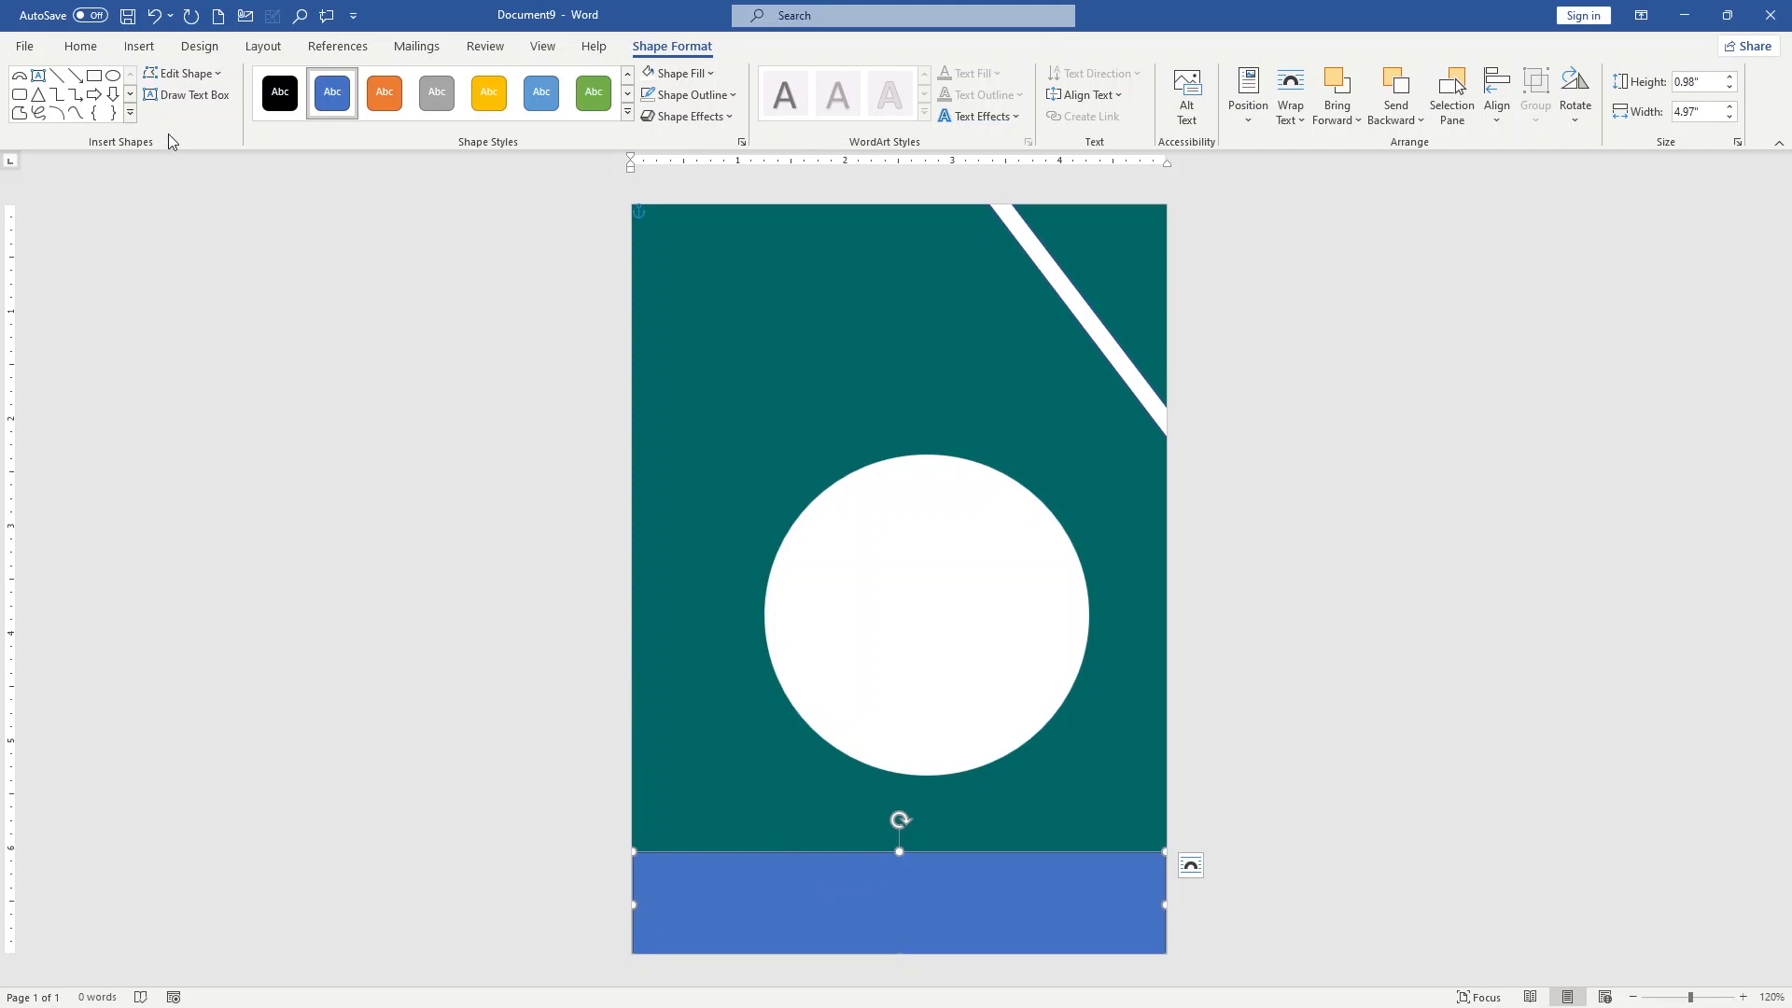
Edit the bottom rectangle's points so that its upper edge becomes a curve rising from the lower-left corner to the right
{"action": "left_click", "coordinate": [171, 77]}
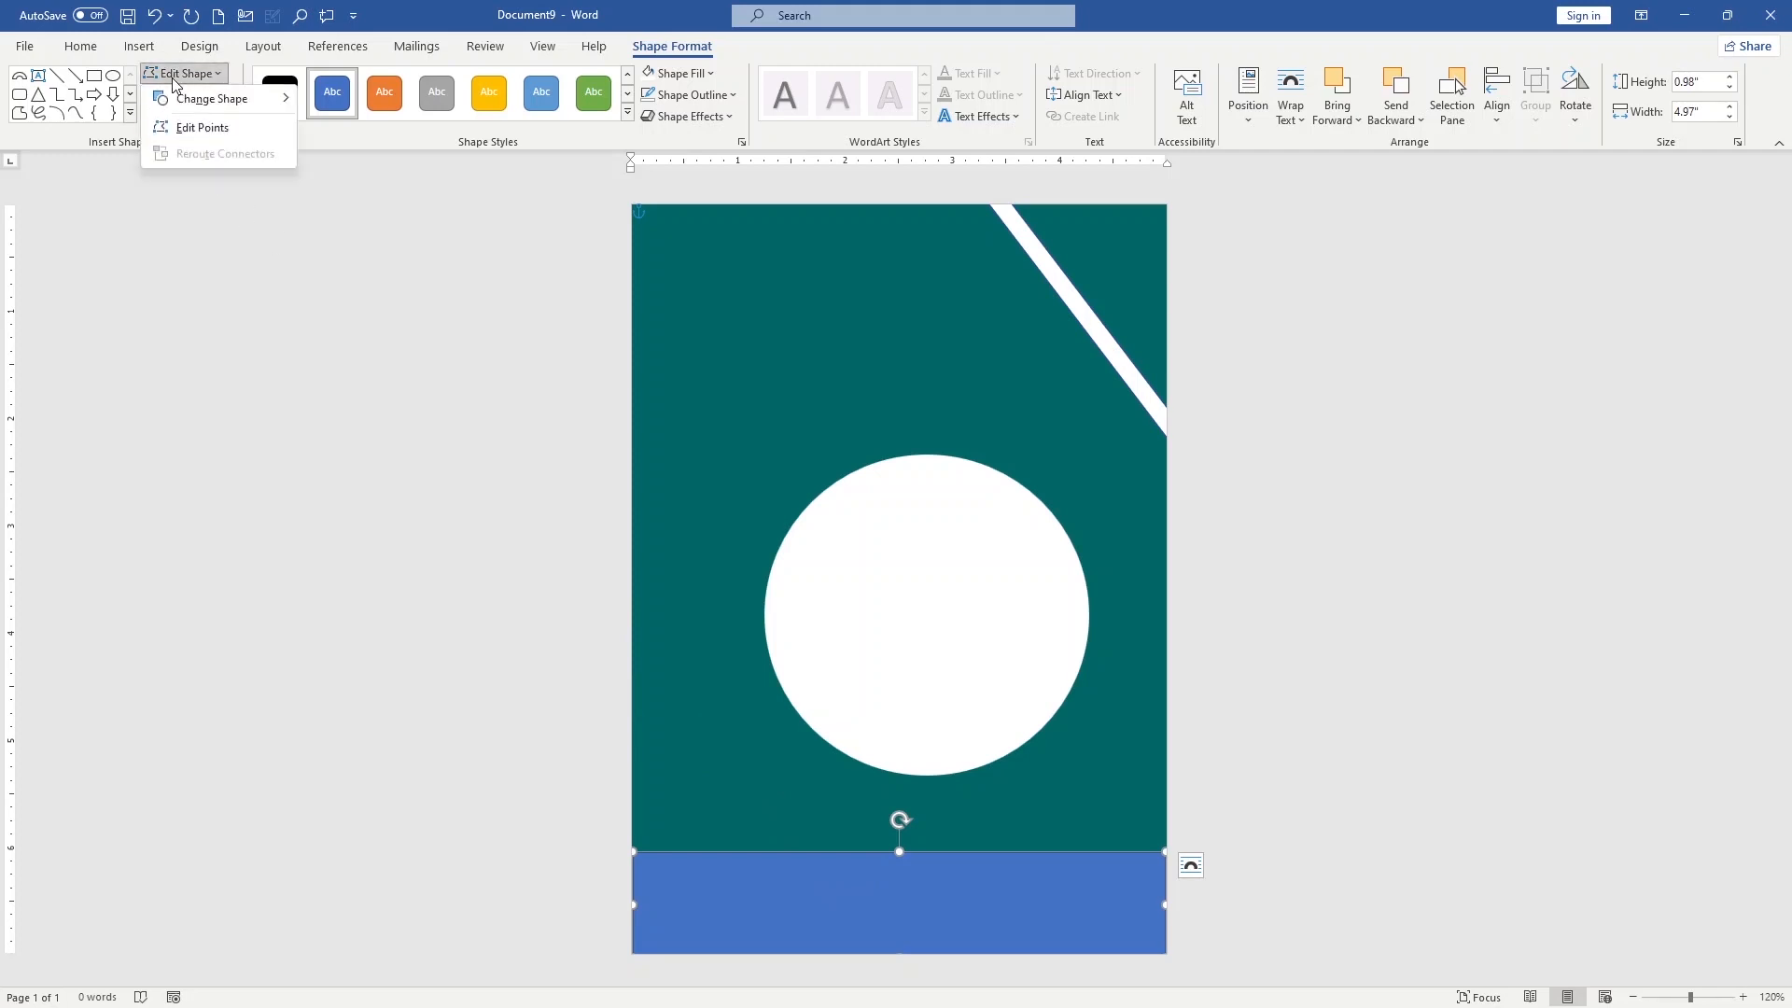
{"action": "left_click", "coordinate": [187, 129]}
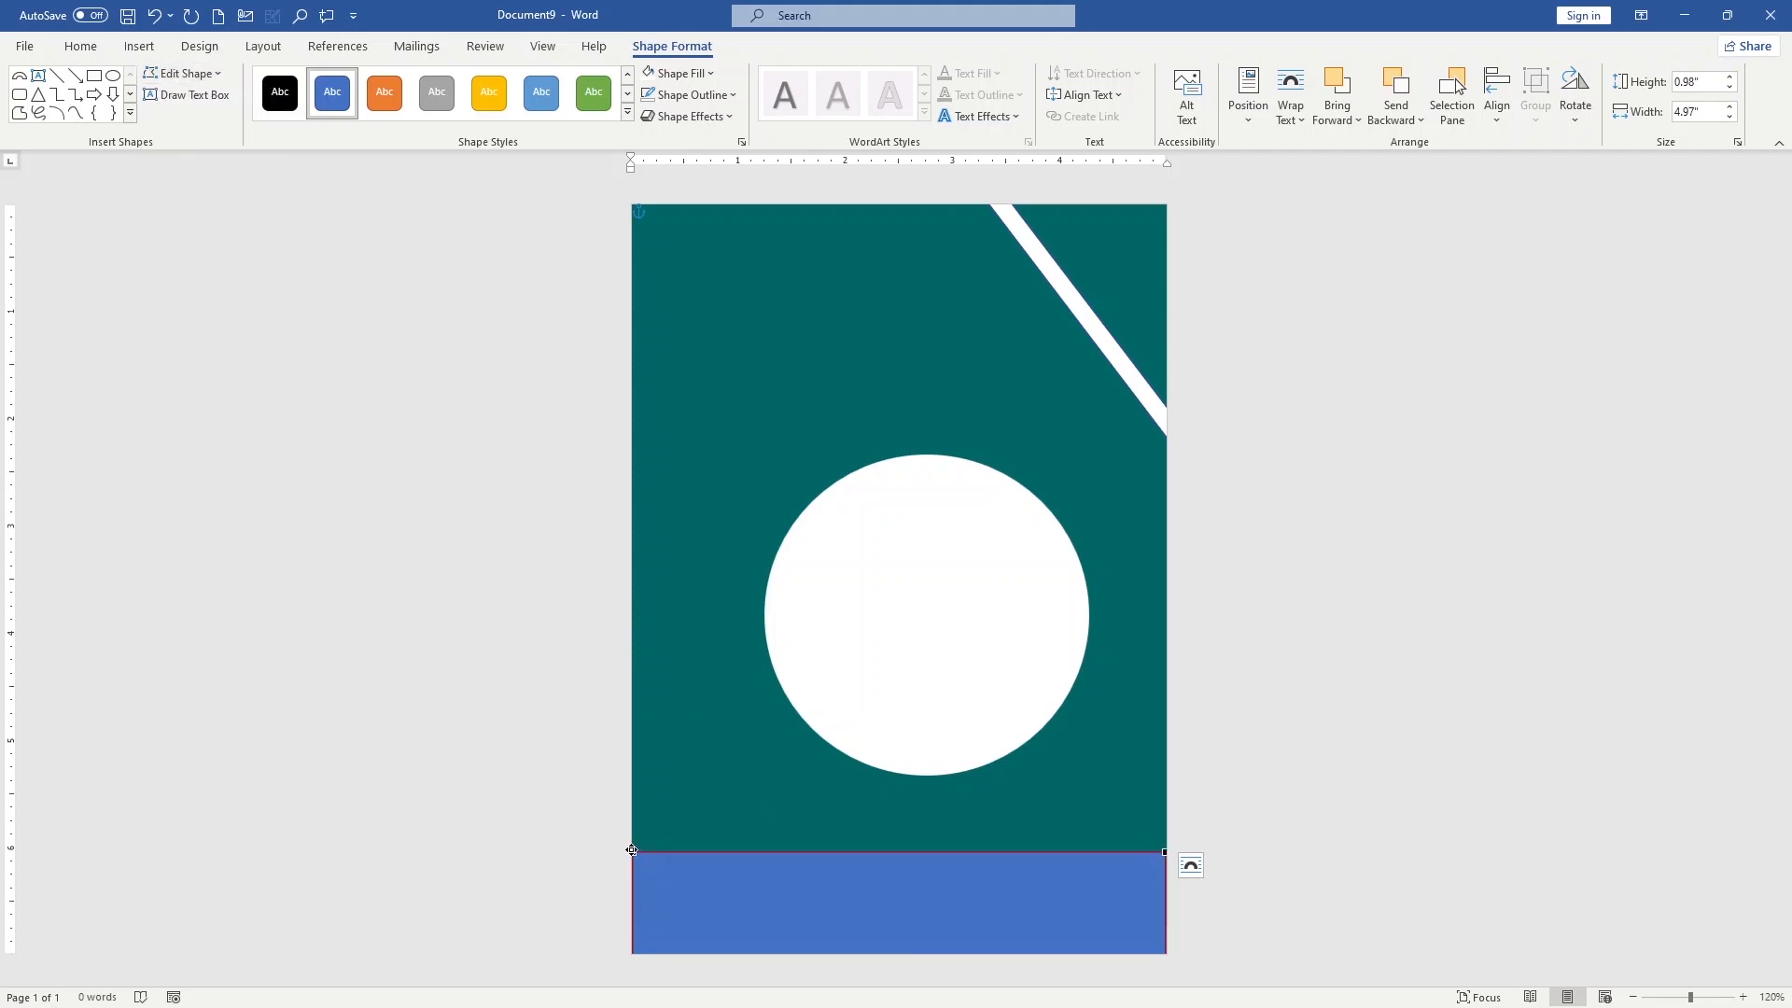
{"action": "left_click_drag", "start_coordinate": [631, 850], "coordinate": [634, 949]}
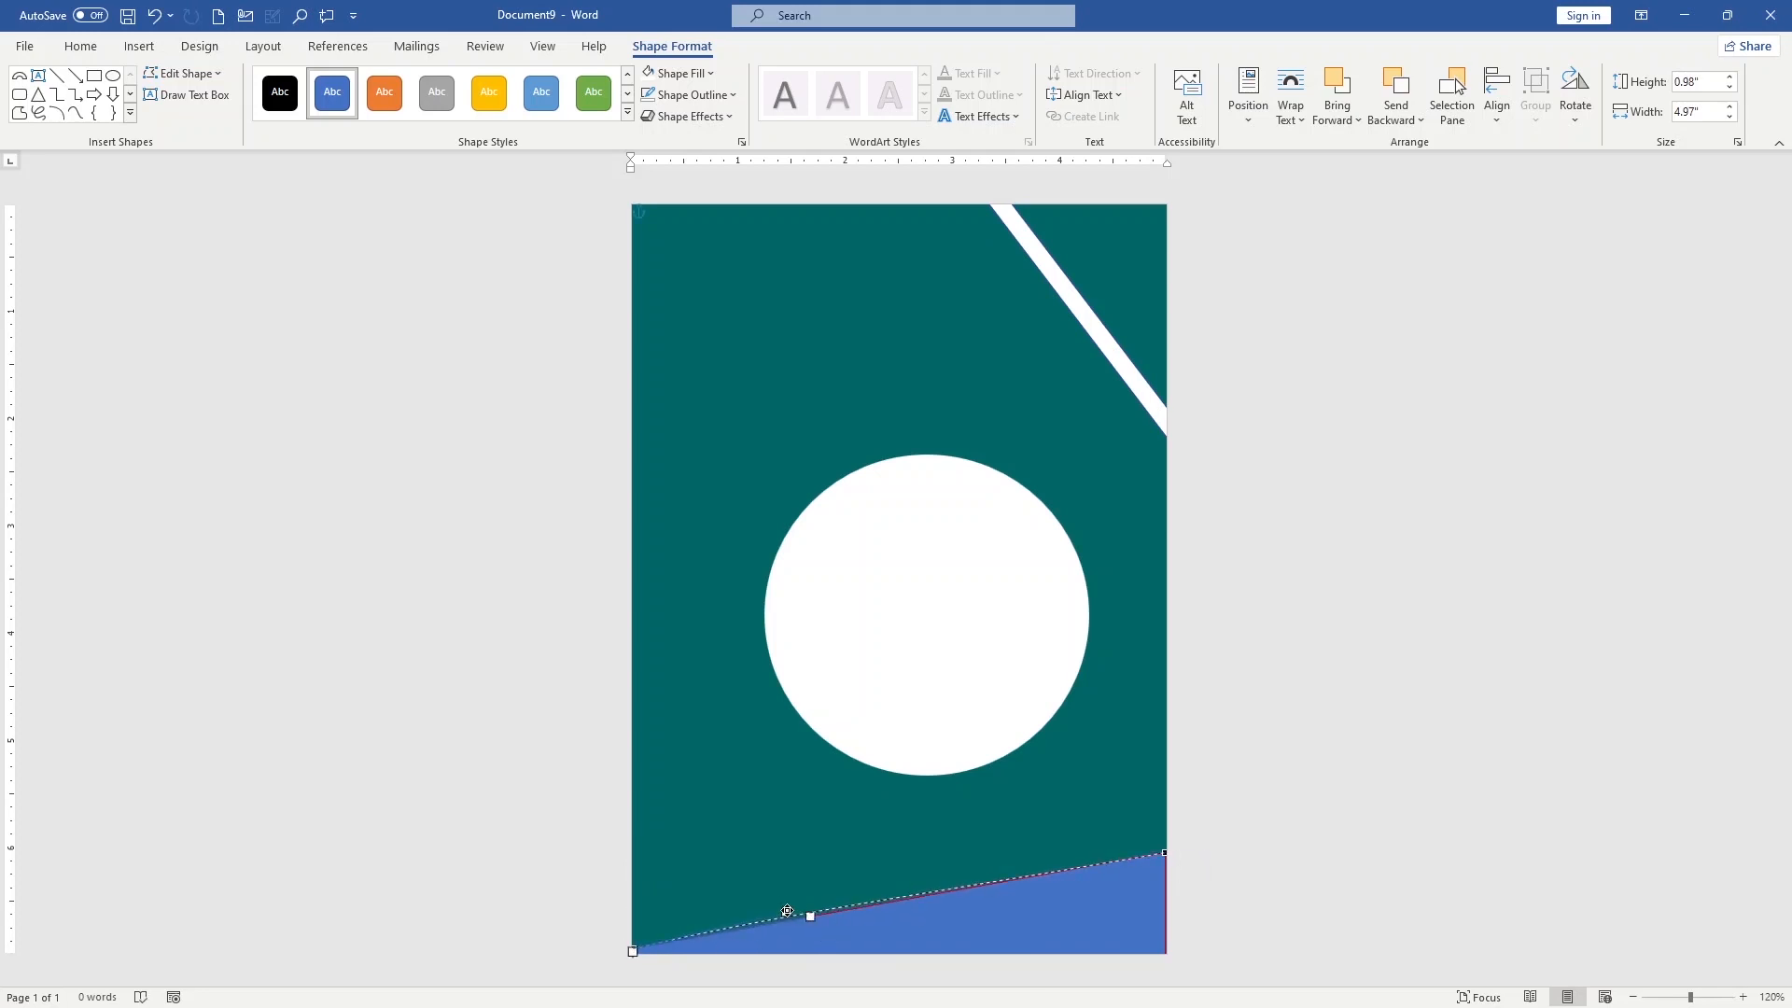
{"action": "left_click_drag", "start_coordinate": [811, 917], "coordinate": [1062, 941]}
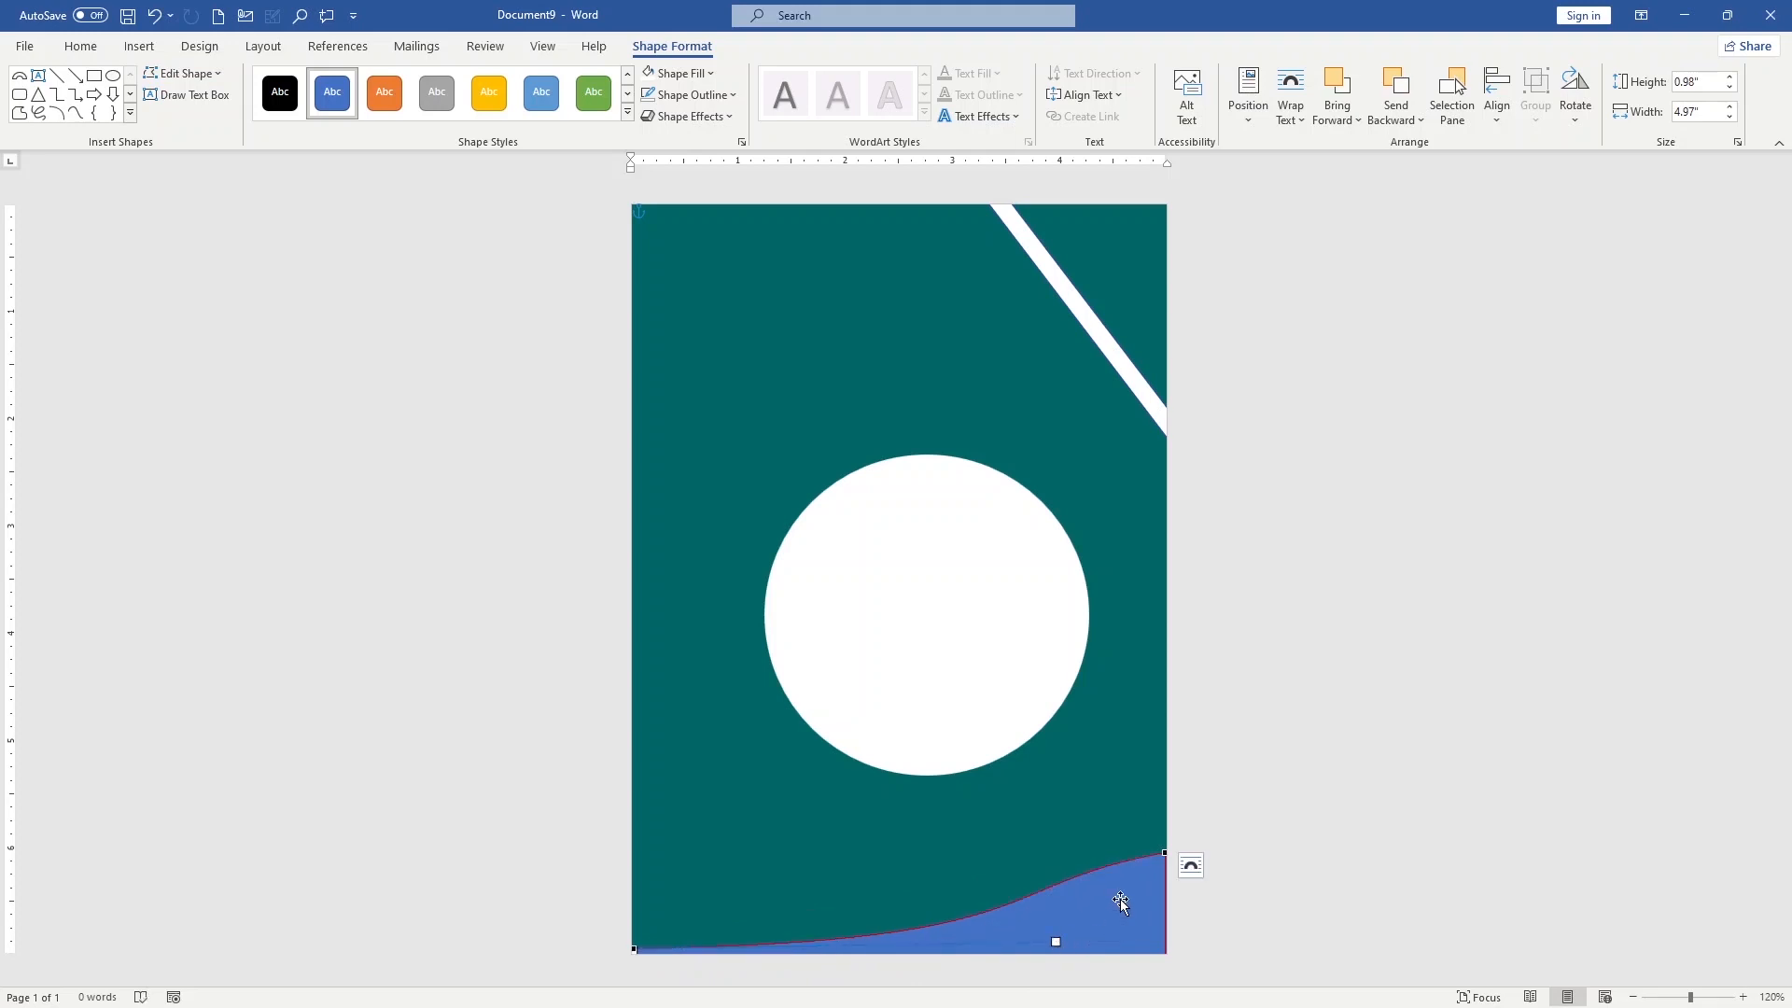
{"action": "right_click", "coordinate": [1120, 899]}
{"action": "left_click", "coordinate": [1025, 919]}
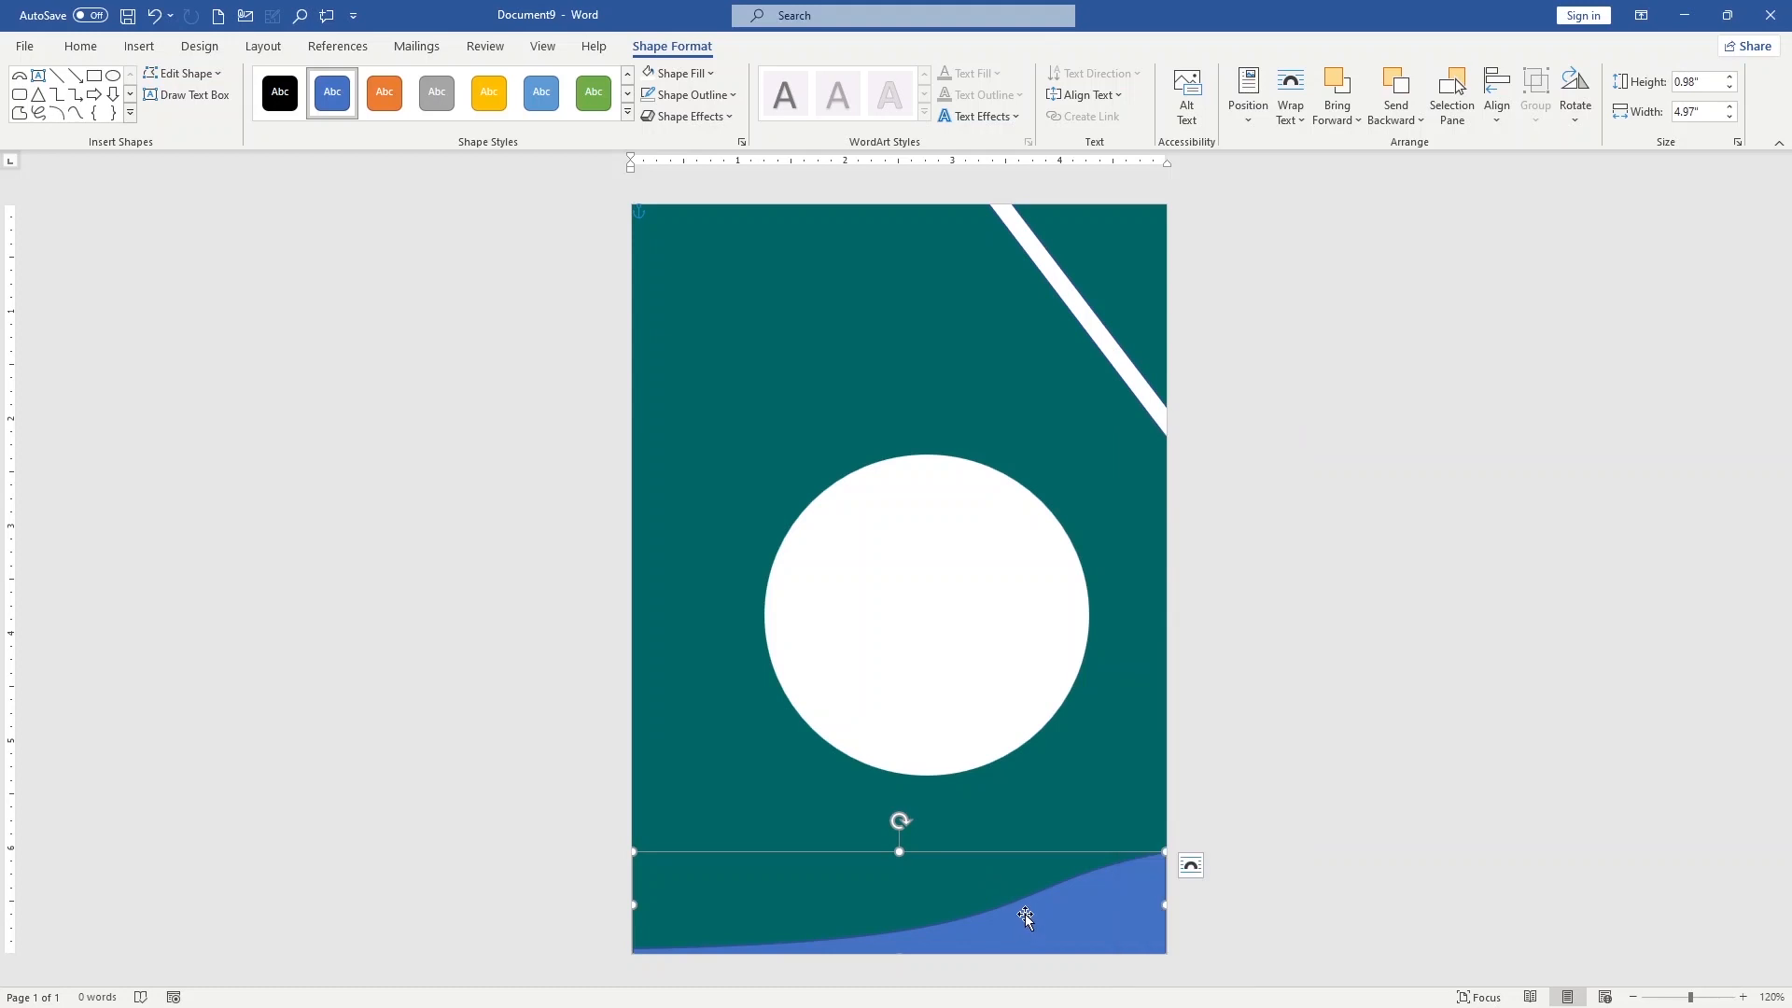
Give the blue wave shape a white outline with a weight of 2¼ pt
{"action": "left_click", "coordinate": [686, 109]}
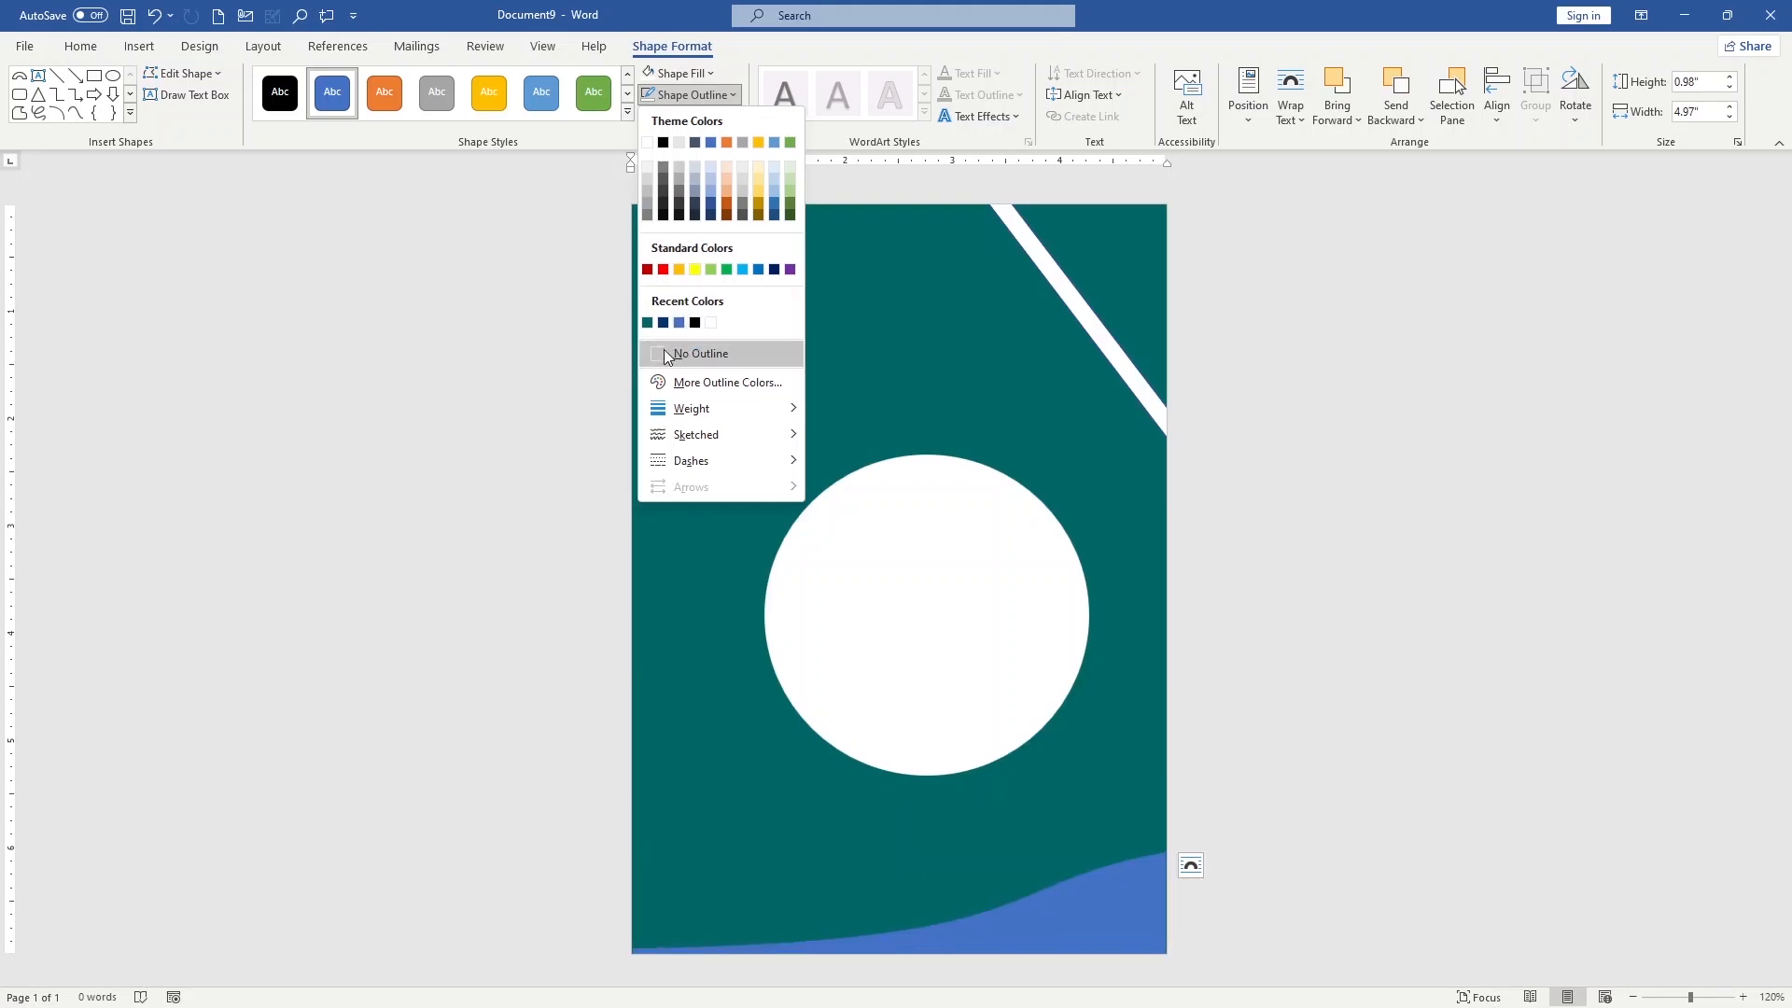
{"action": "left_click", "coordinate": [652, 166]}
{"action": "key", "text": "ctrl+z"}
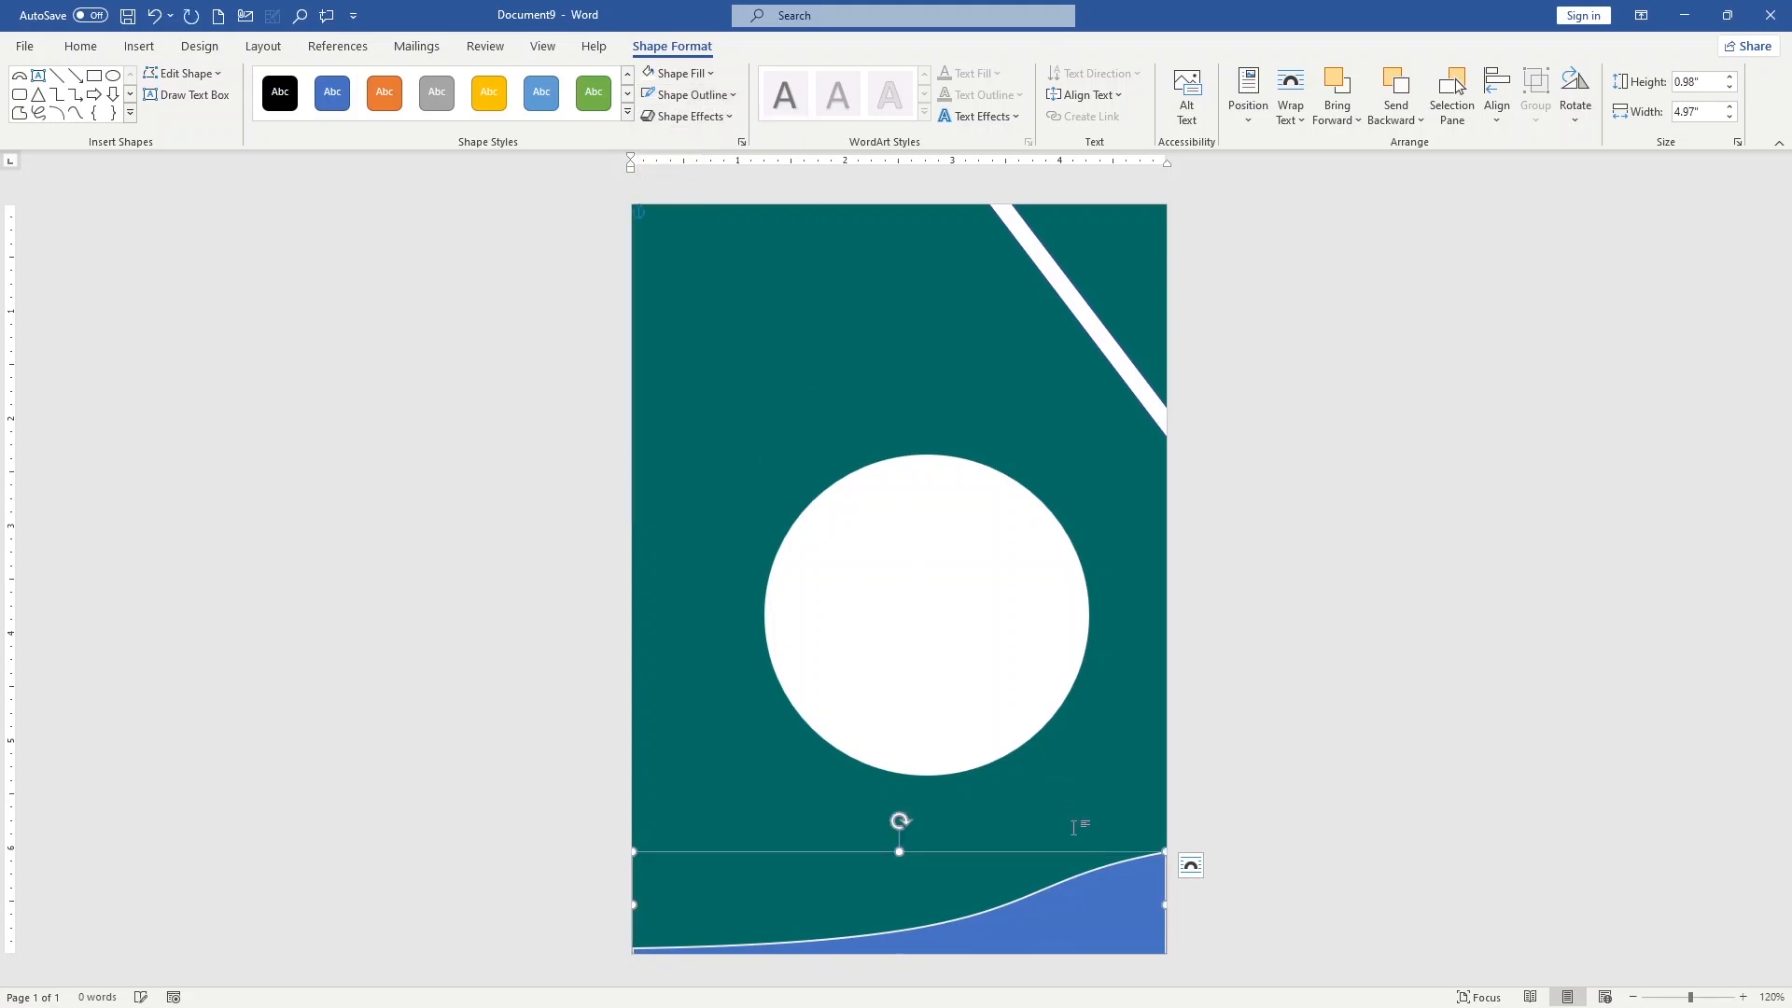
{"action": "left_click", "coordinate": [729, 97]}
{"action": "mouse_move", "coordinate": [732, 419]}
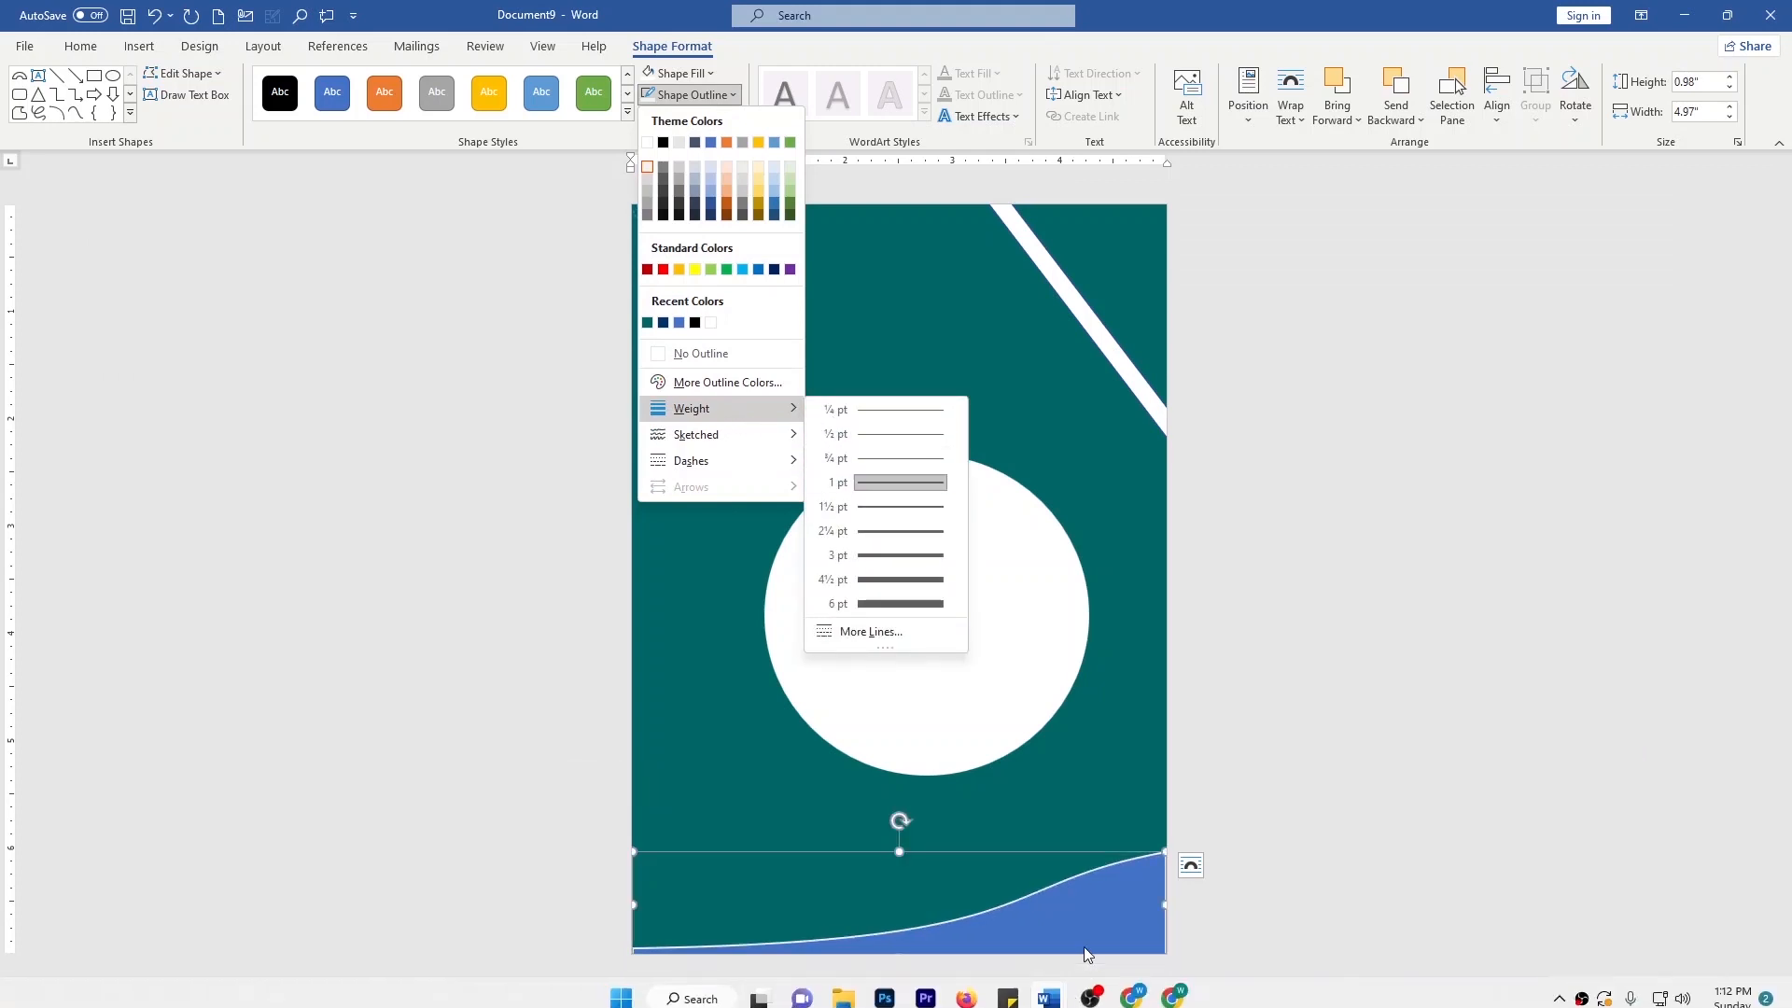
{"action": "left_click", "coordinate": [895, 525]}
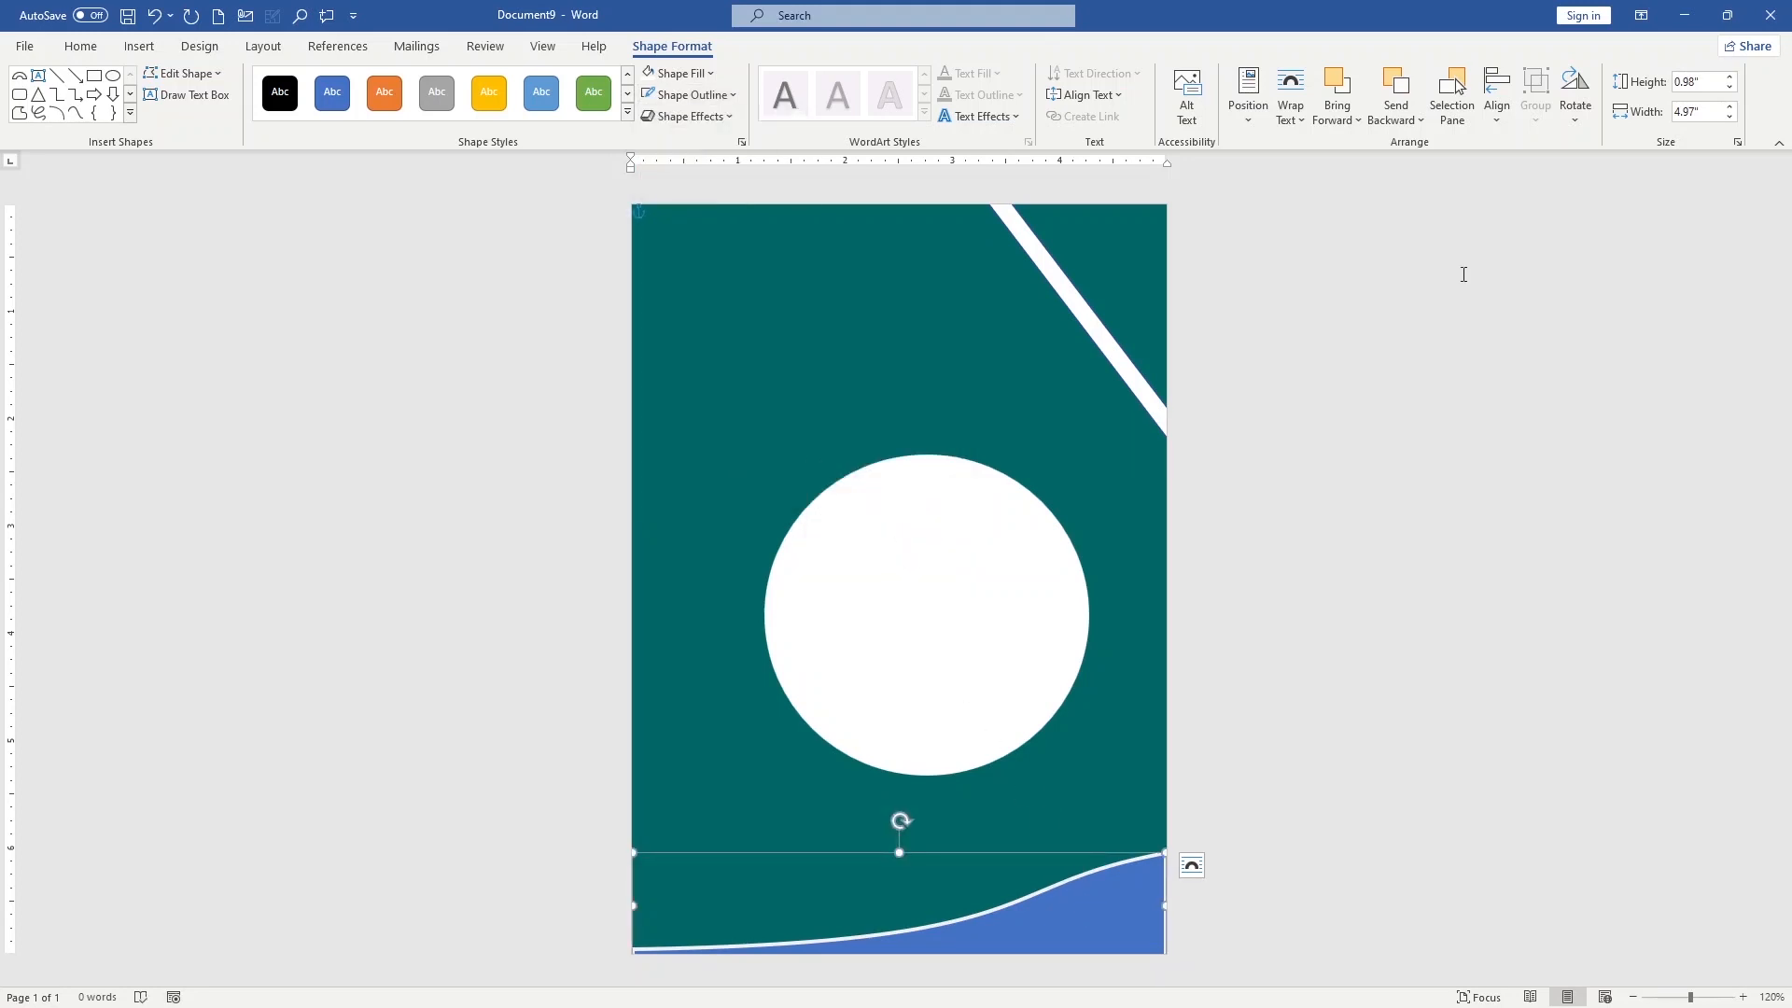
Flip the blue wave shape horizontally so that its high end is on the left
{"action": "left_click", "coordinate": [1578, 117]}
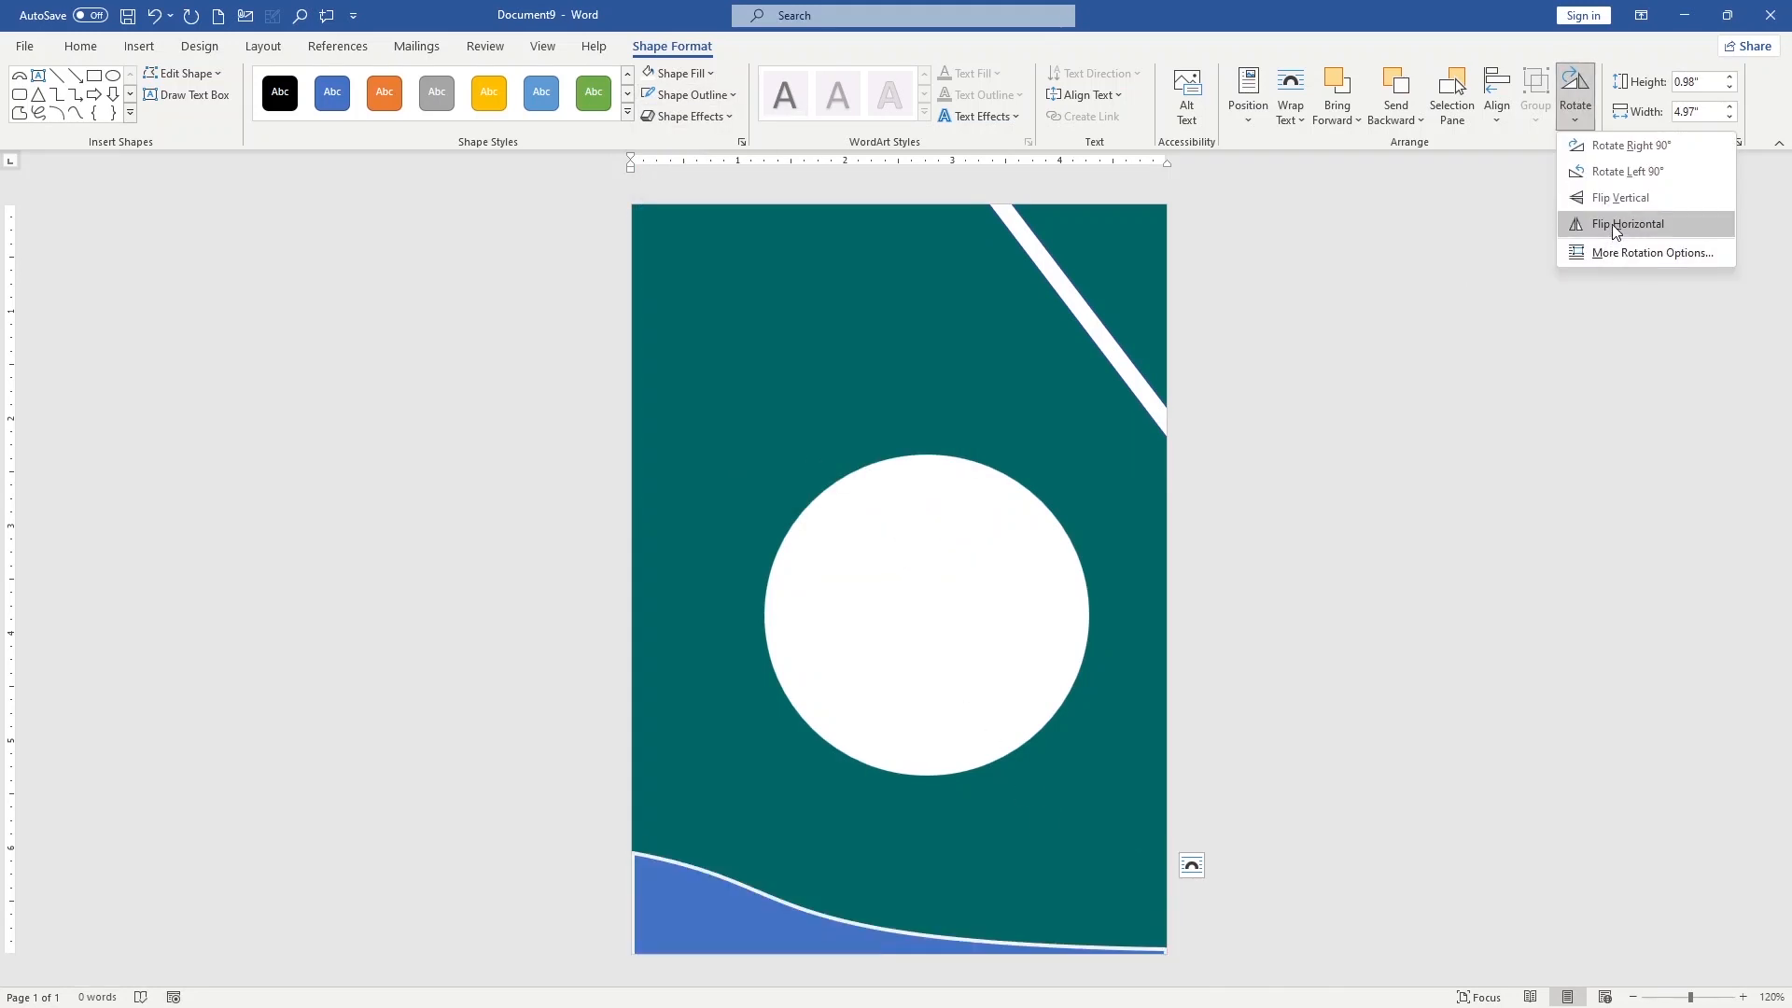
{"action": "left_click", "coordinate": [1611, 224]}
{"action": "left_click", "coordinate": [1055, 901]}
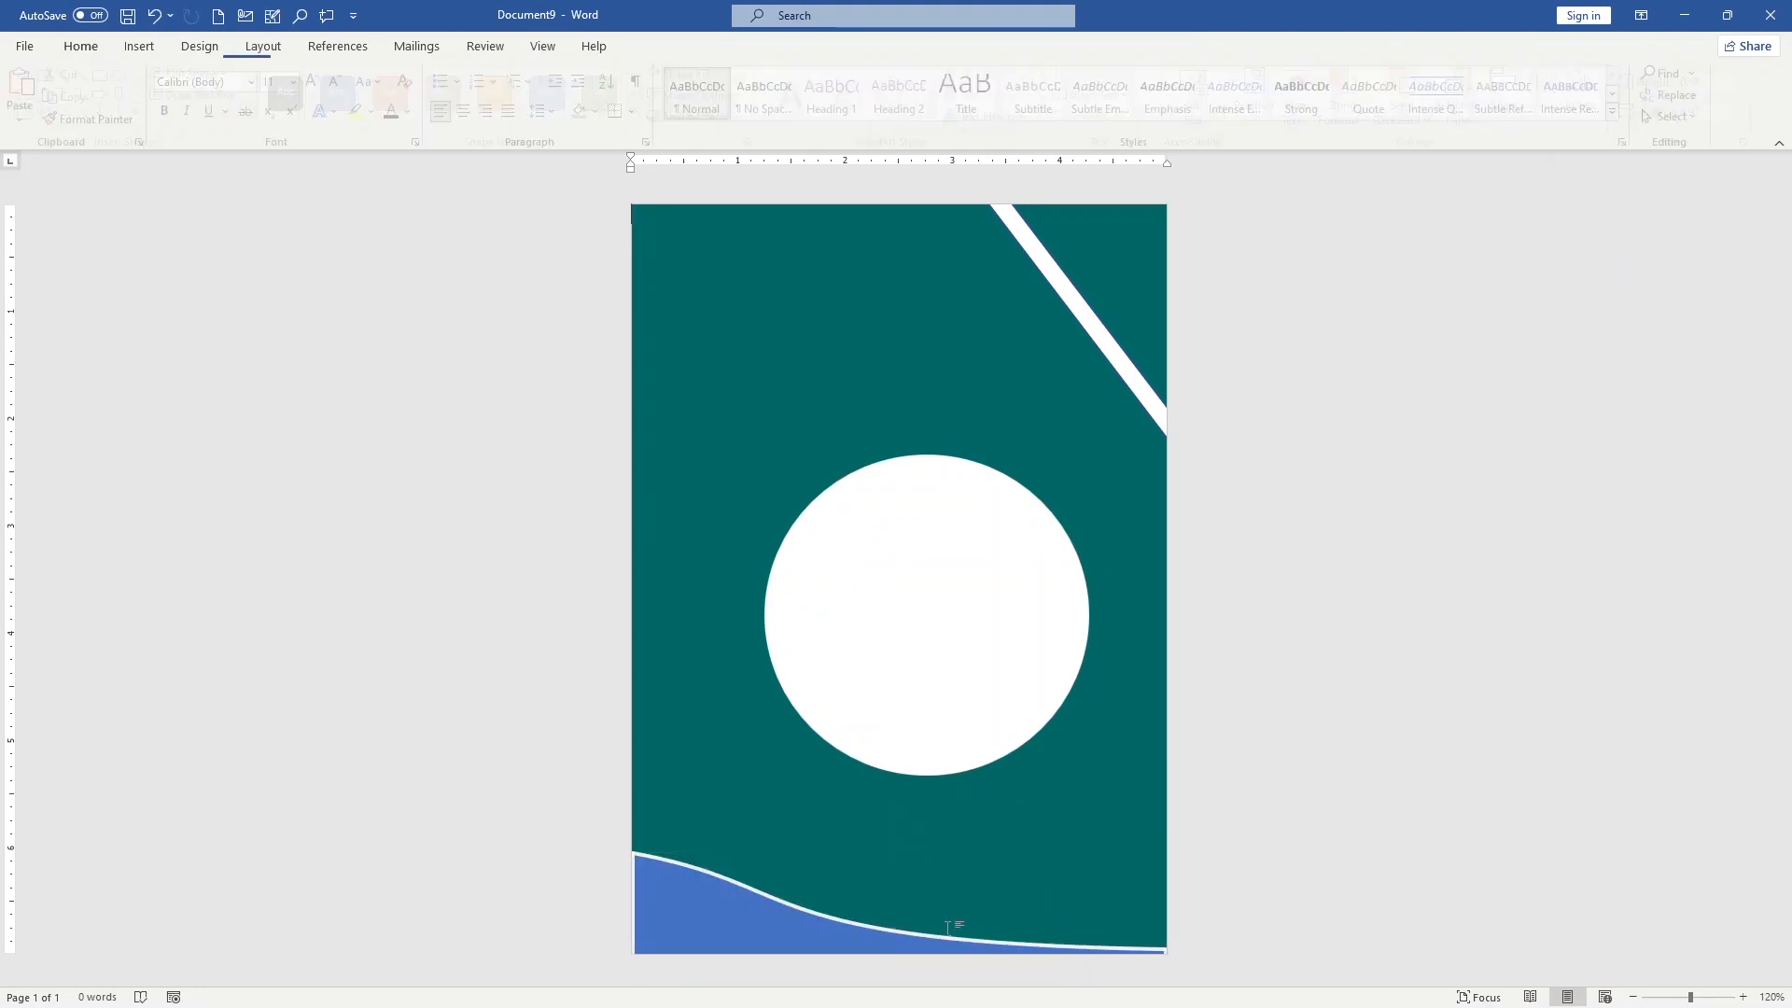
Enlarge the wave to about 1.16" by 5.36" and shift it to span the page's bottom edge, extending past the left side
{"action": "left_click", "coordinate": [817, 927]}
{"action": "left_click_drag", "start_coordinate": [632, 853], "coordinate": [604, 844]}
{"action": "left_click_drag", "start_coordinate": [681, 904], "coordinate": [673, 883]}
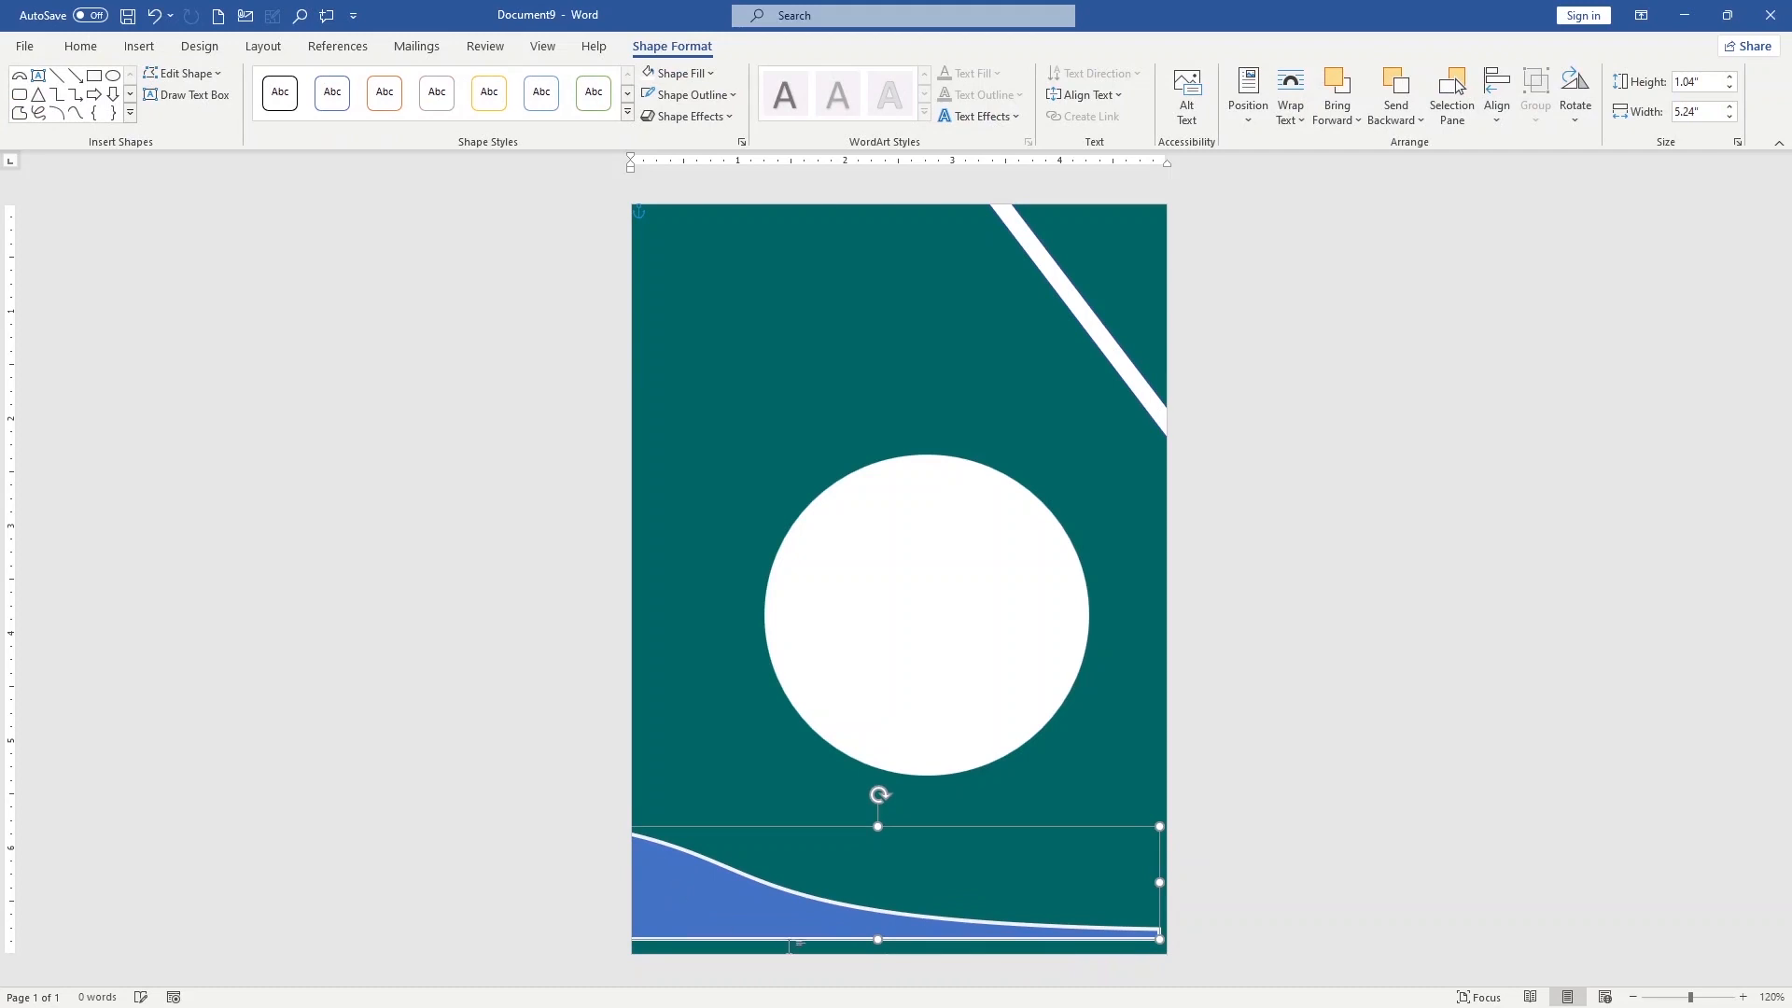
{"action": "left_click_drag", "start_coordinate": [879, 940], "coordinate": [879, 951]}
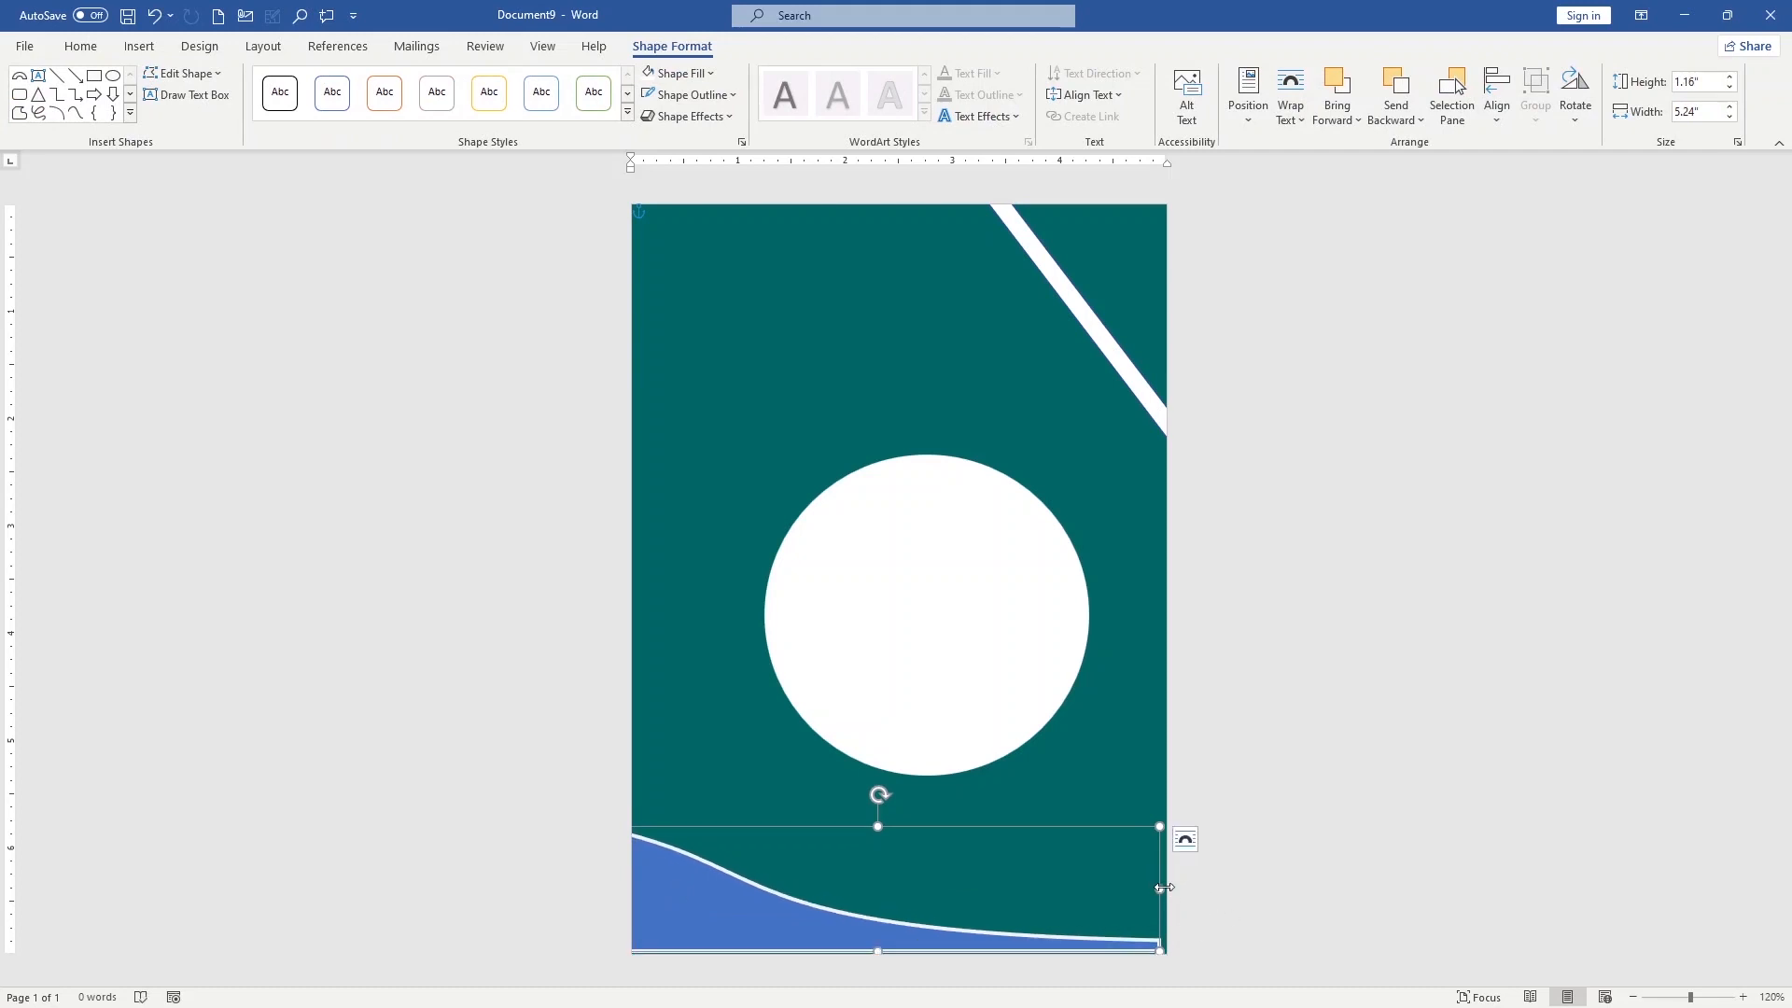
{"action": "left_click_drag", "start_coordinate": [1161, 888], "coordinate": [1167, 886]}
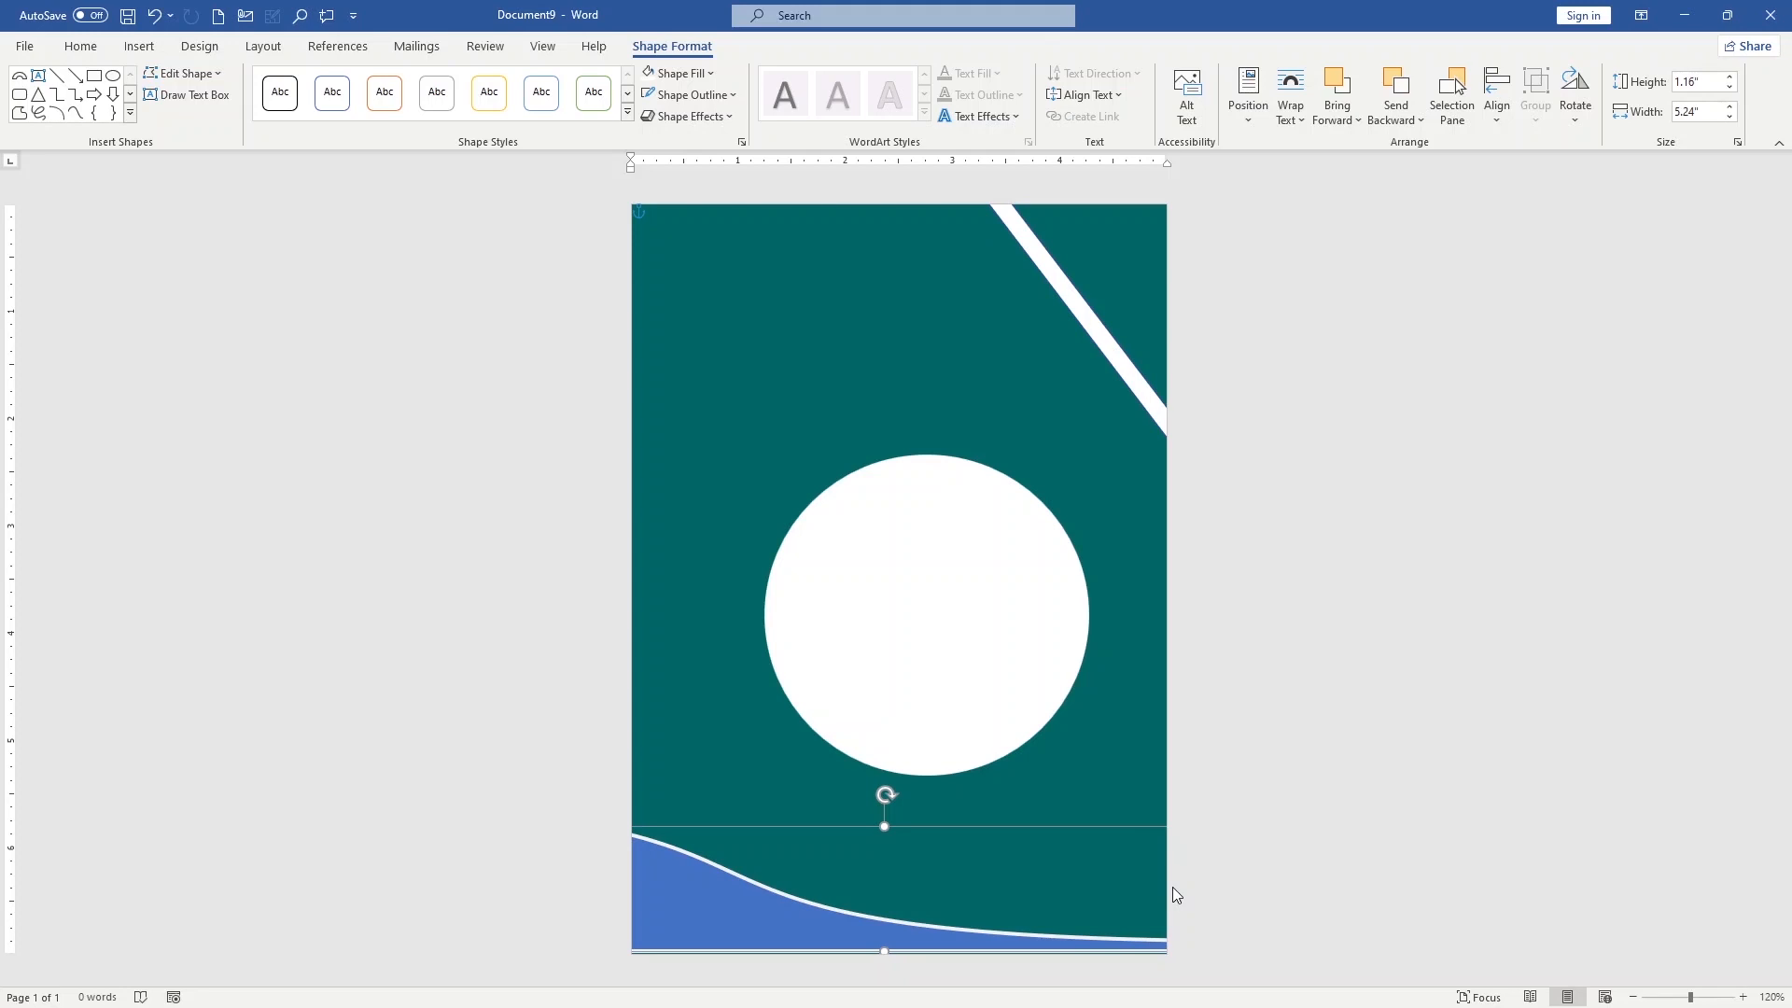
{"action": "left_click", "coordinate": [1186, 651]}
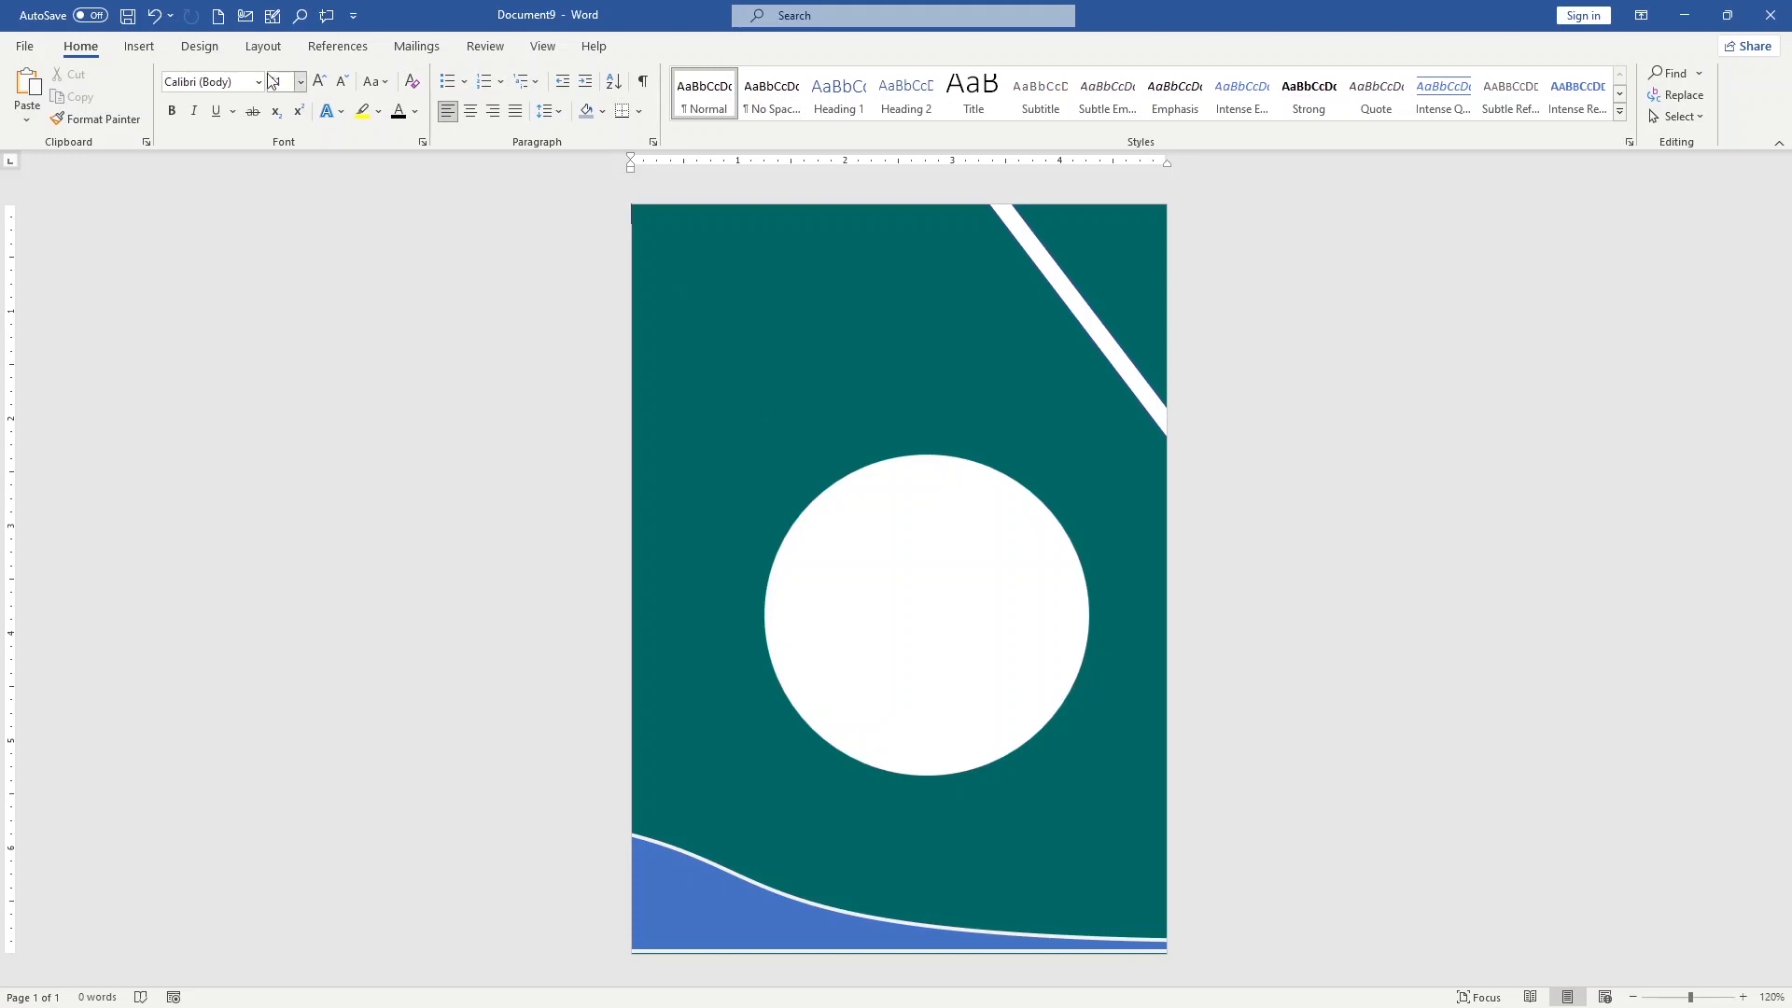
Draw a narrow vertical rectangle about 3.95" high and 0.37" wide along the page's upper left side
{"action": "left_click", "coordinate": [140, 49]}
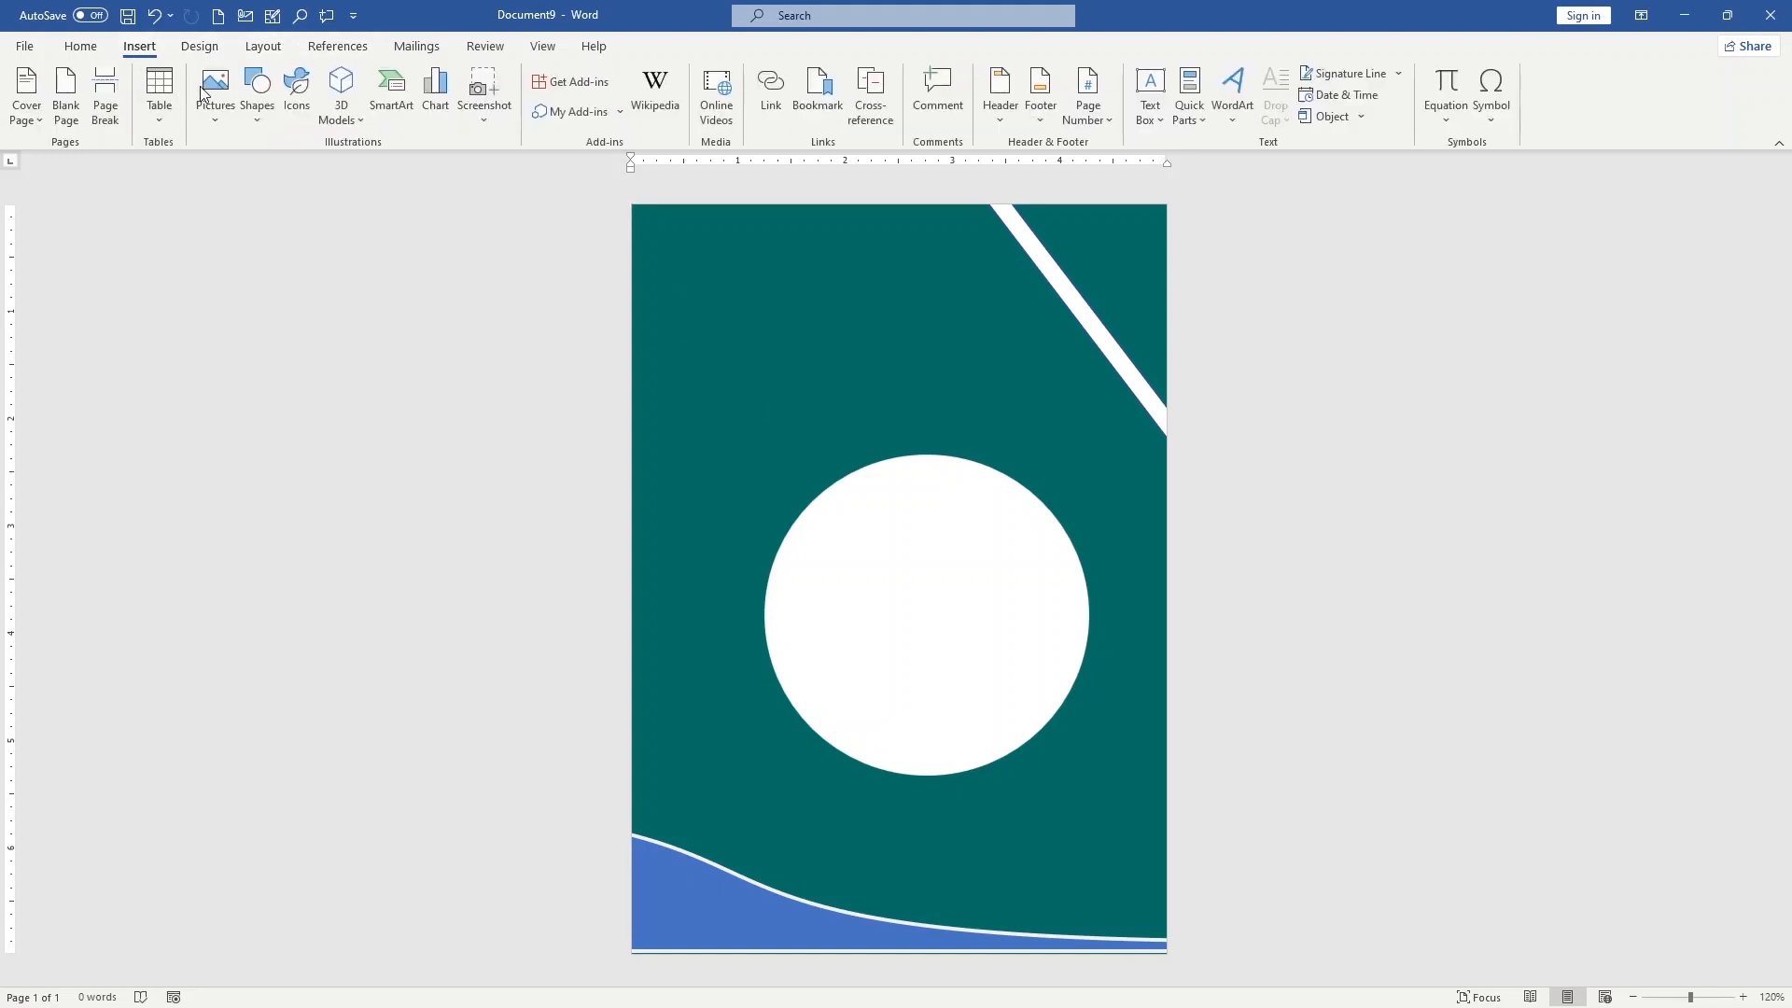
{"action": "left_click", "coordinate": [261, 121]}
{"action": "left_click", "coordinate": [308, 168]}
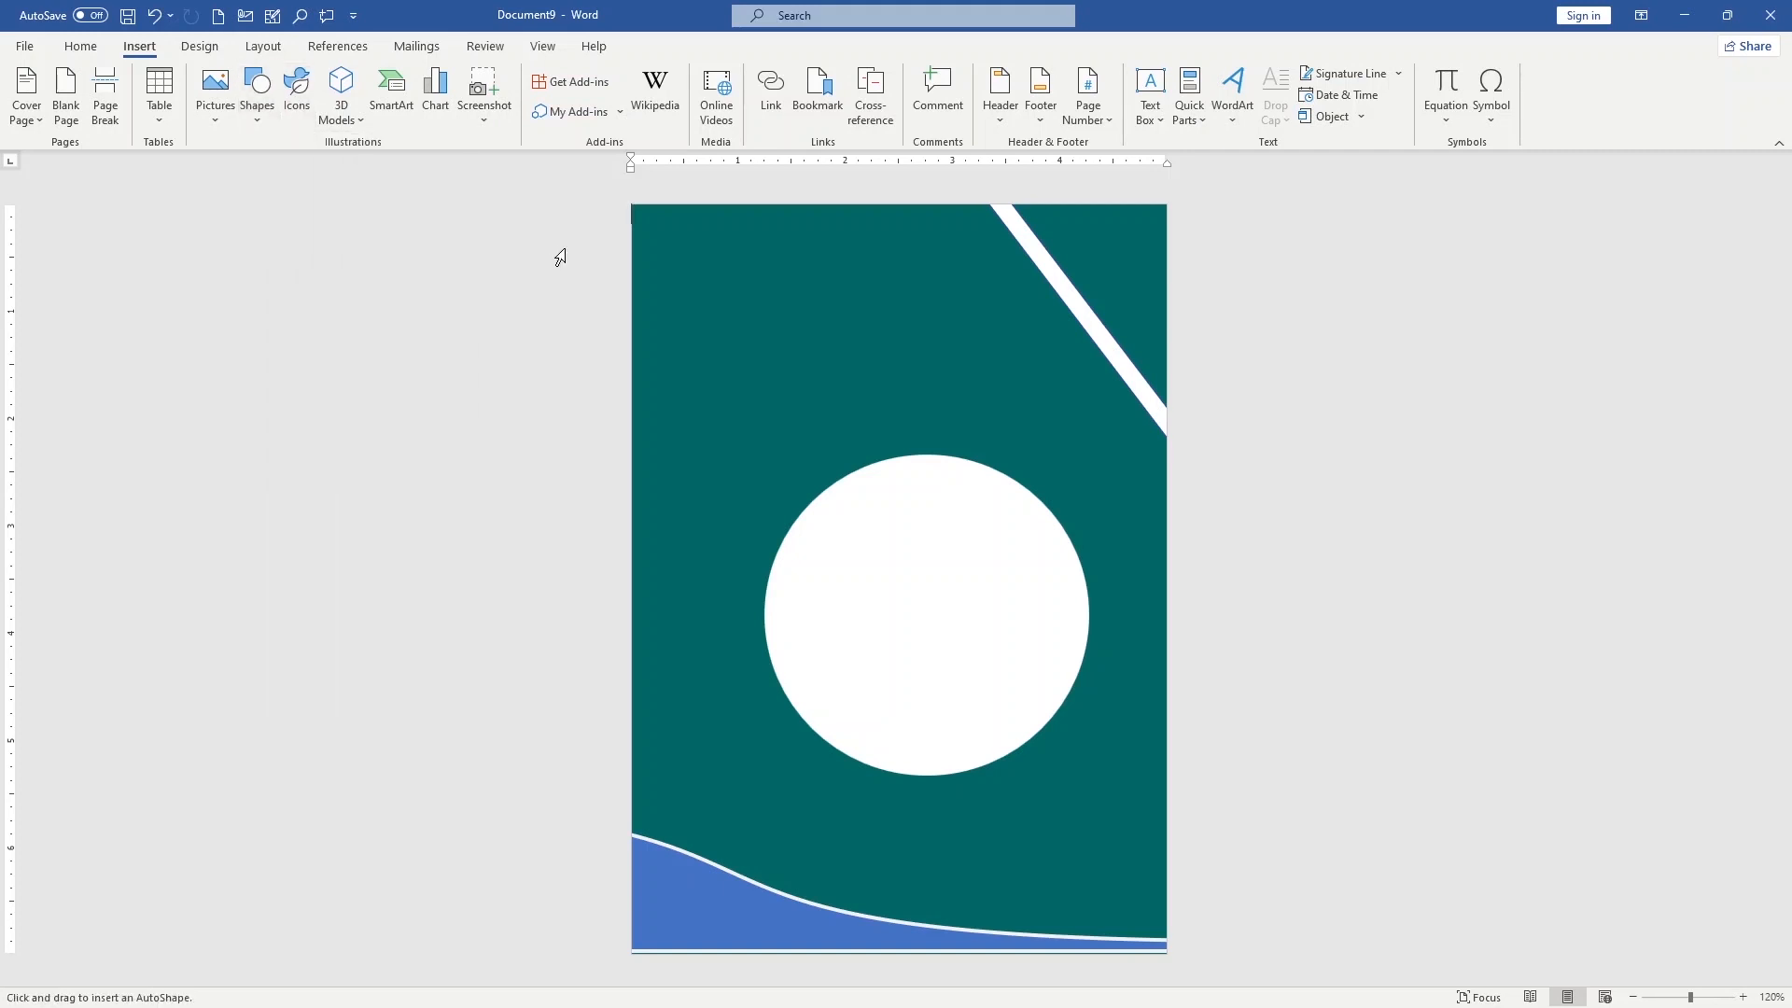
{"action": "left_click_drag", "start_coordinate": [665, 230], "coordinate": [705, 653]}
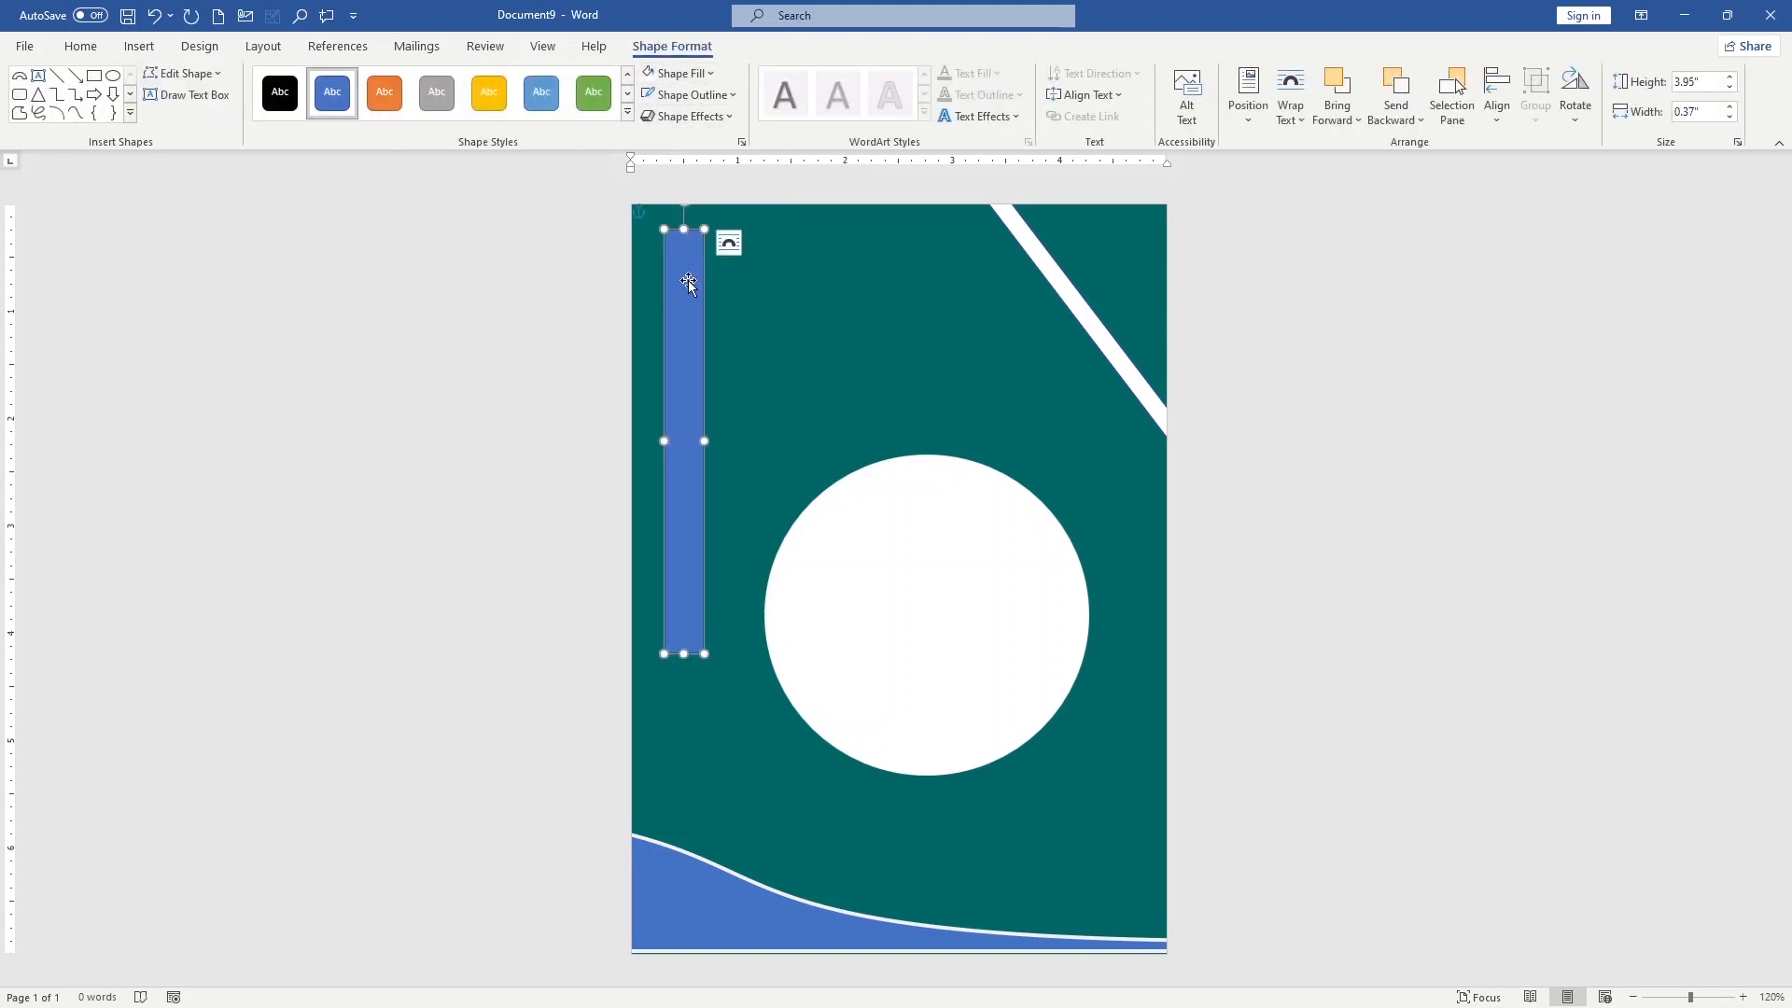
Fill the narrow vertical rectangle with the standard dark teal that matches the page background
{"action": "left_click", "coordinate": [711, 74]}
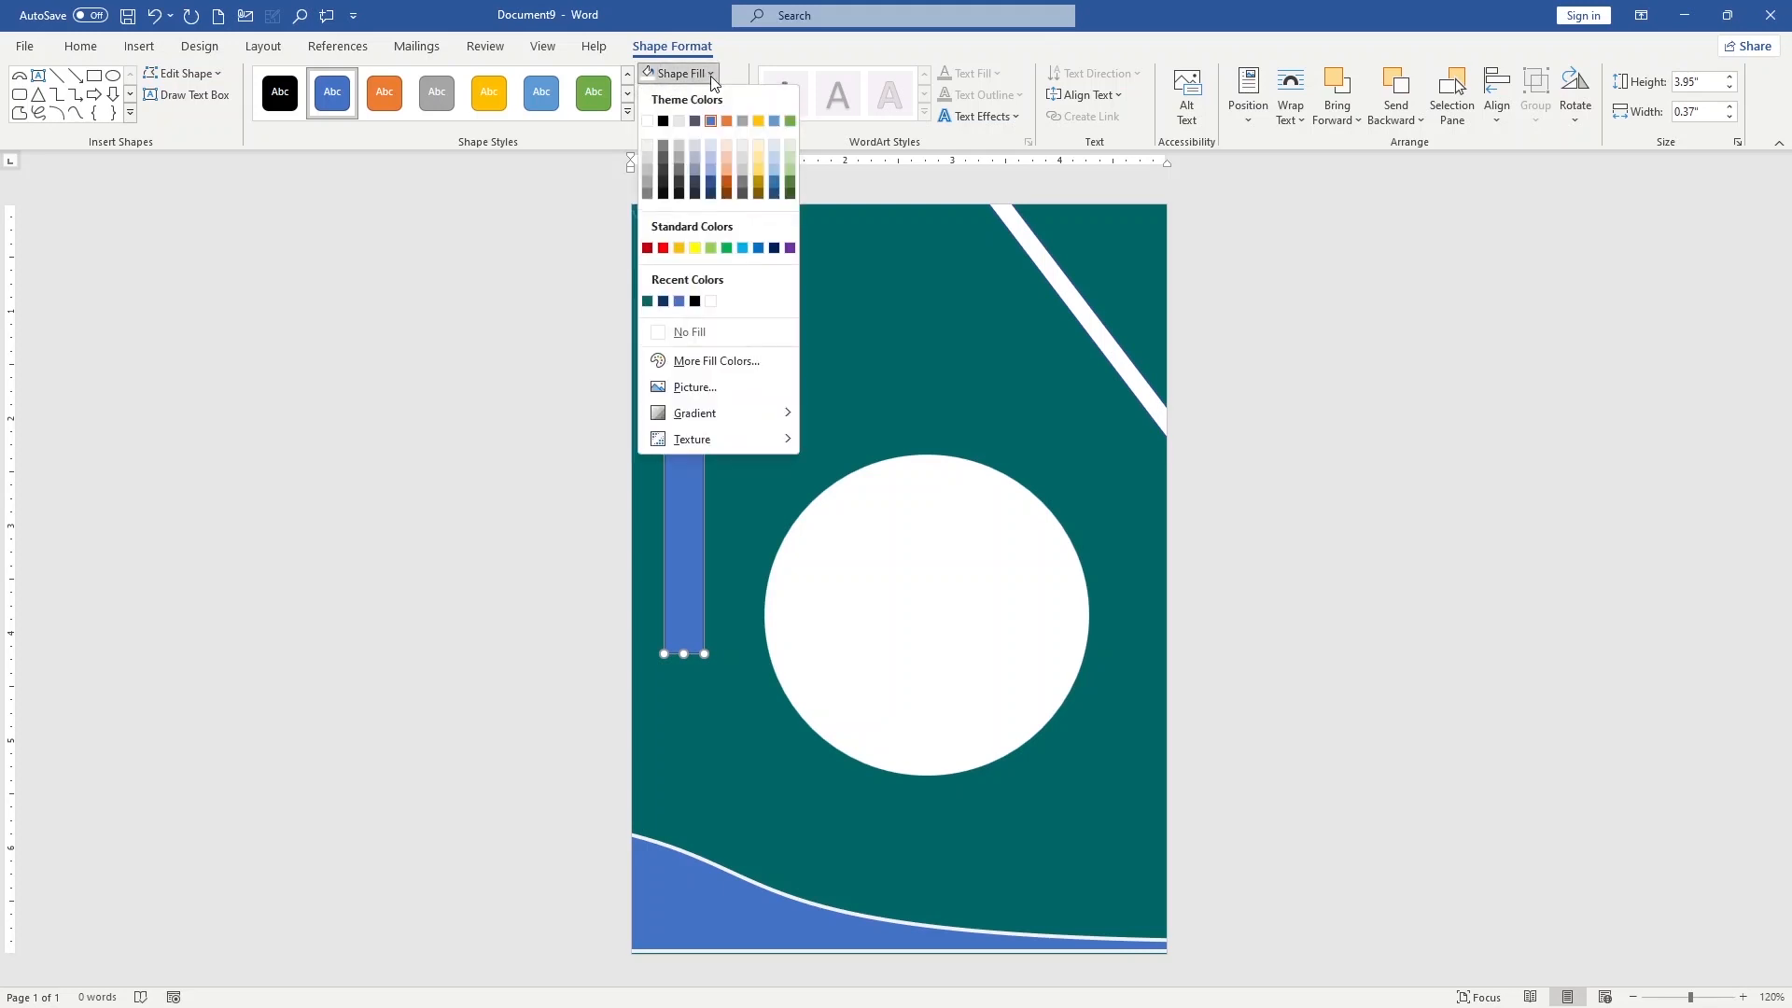
{"action": "left_click", "coordinate": [702, 361]}
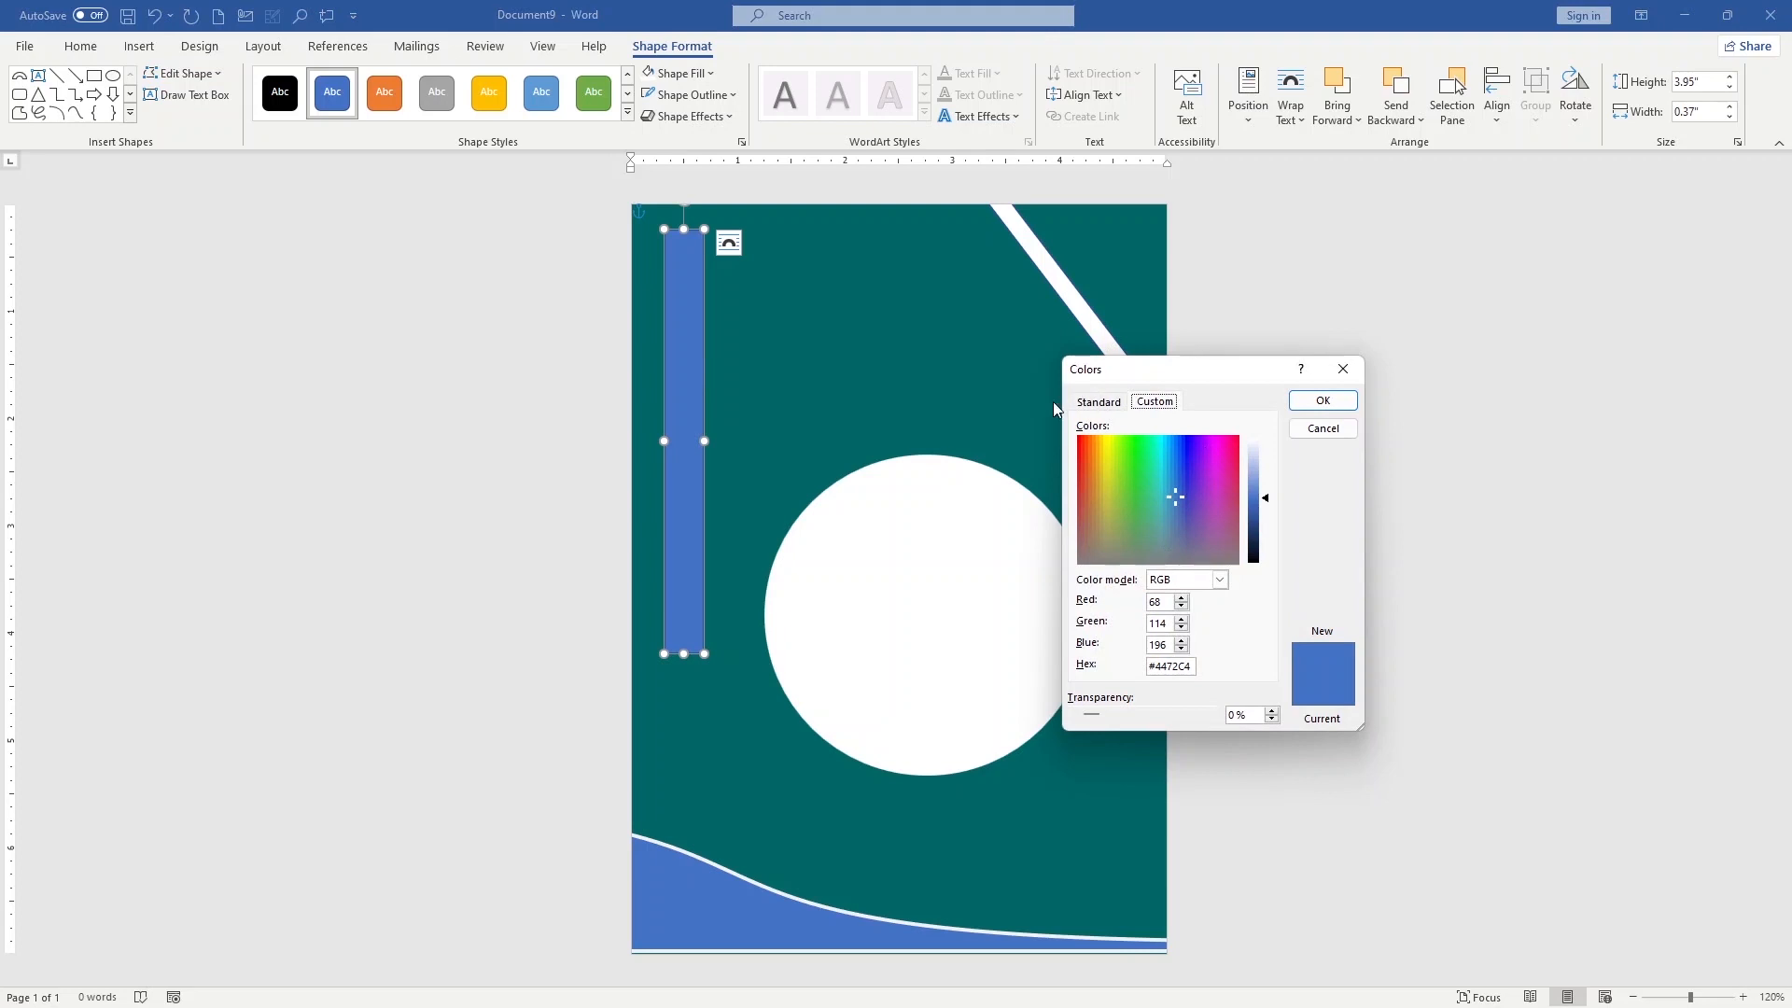
{"action": "left_click", "coordinate": [1096, 402]}
{"action": "left_click", "coordinate": [1116, 457]}
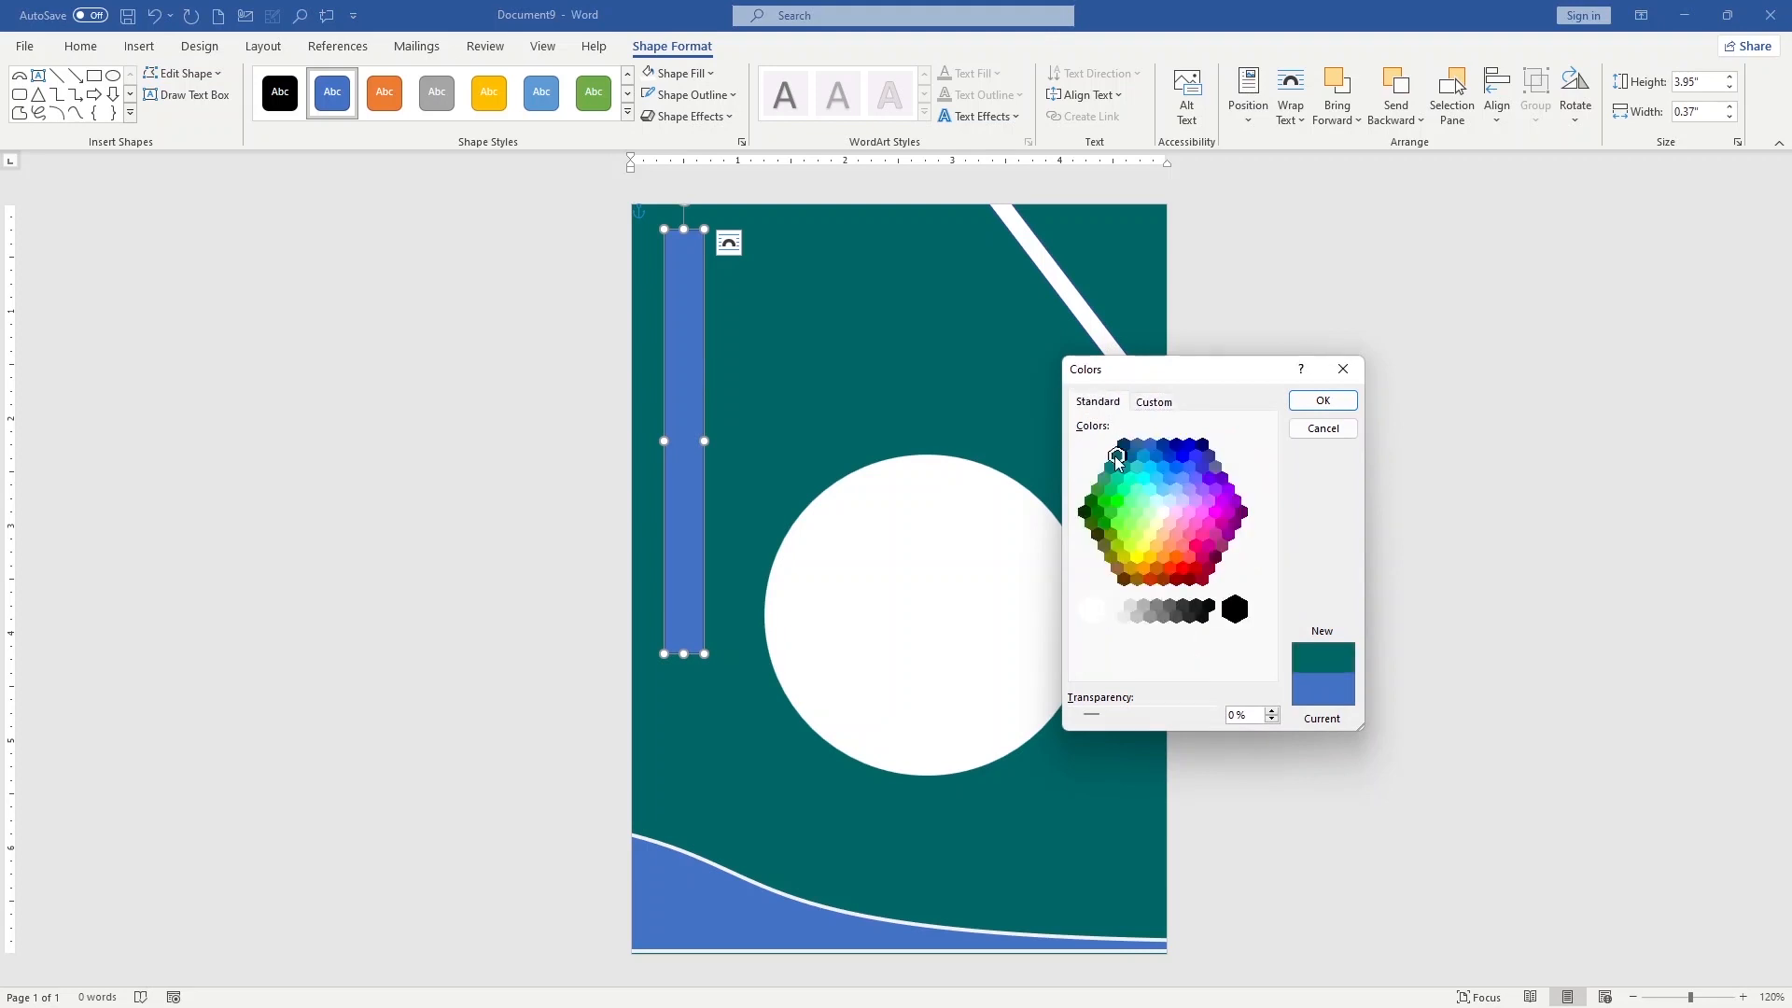
{"action": "left_click", "coordinate": [1318, 403]}
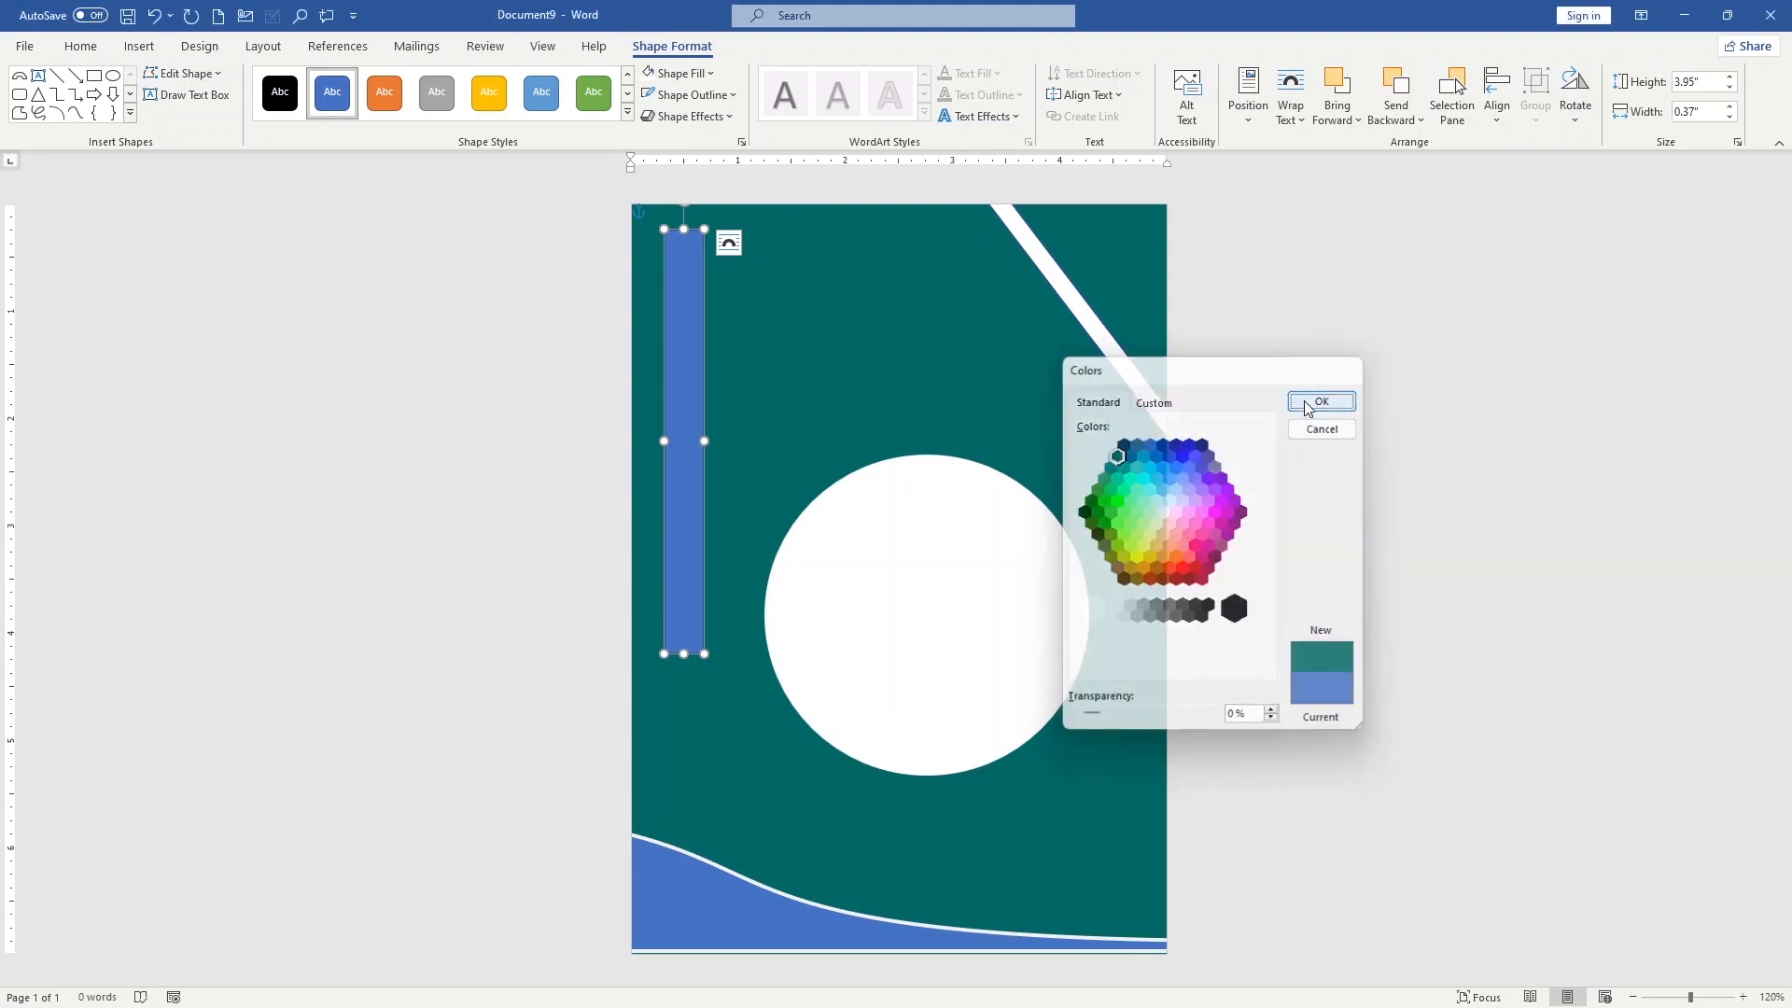
Rotate the teal bar counterclockwise and place it diagonally across the white circle, sloping down to the right
{"action": "left_click_drag", "start_coordinate": [680, 340], "coordinate": [863, 478]}
{"action": "left_click_drag", "start_coordinate": [860, 342], "coordinate": [732, 384]}
{"action": "left_click_drag", "start_coordinate": [889, 625], "coordinate": [952, 686]}
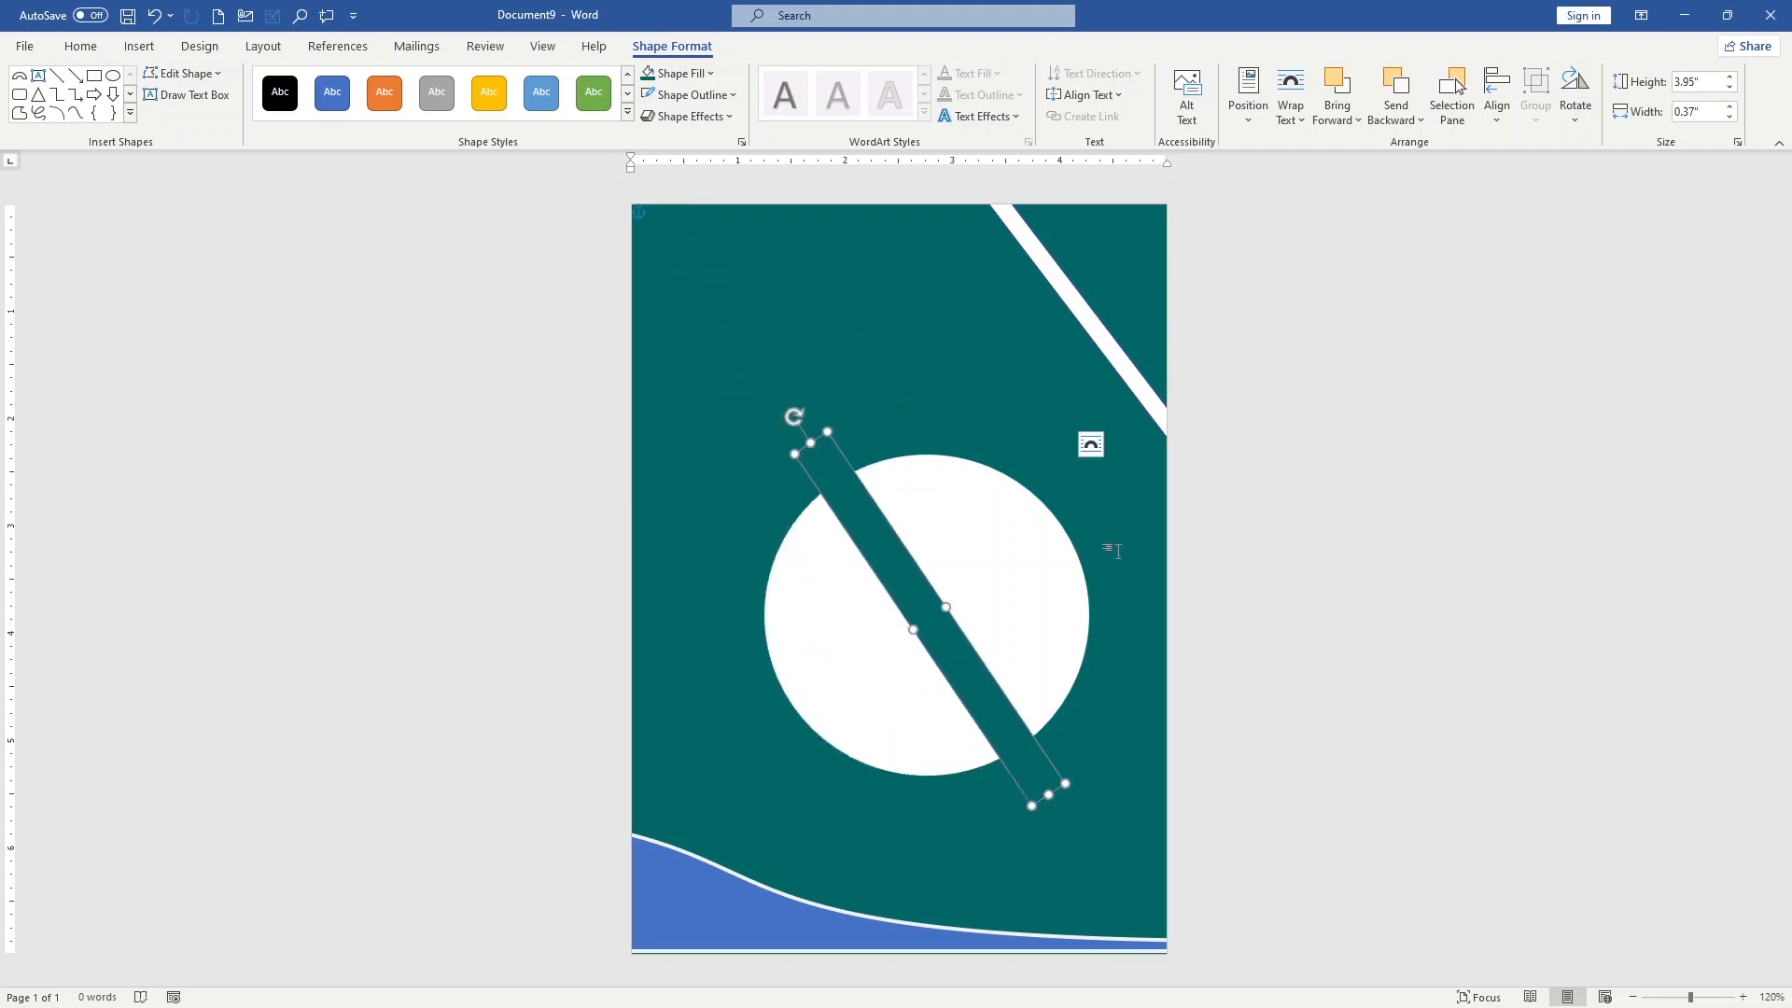
{"action": "left_click", "coordinate": [1111, 550]}
Remove the outline from the diagonal teal bar across the white circle
{"action": "left_click", "coordinate": [877, 557]}
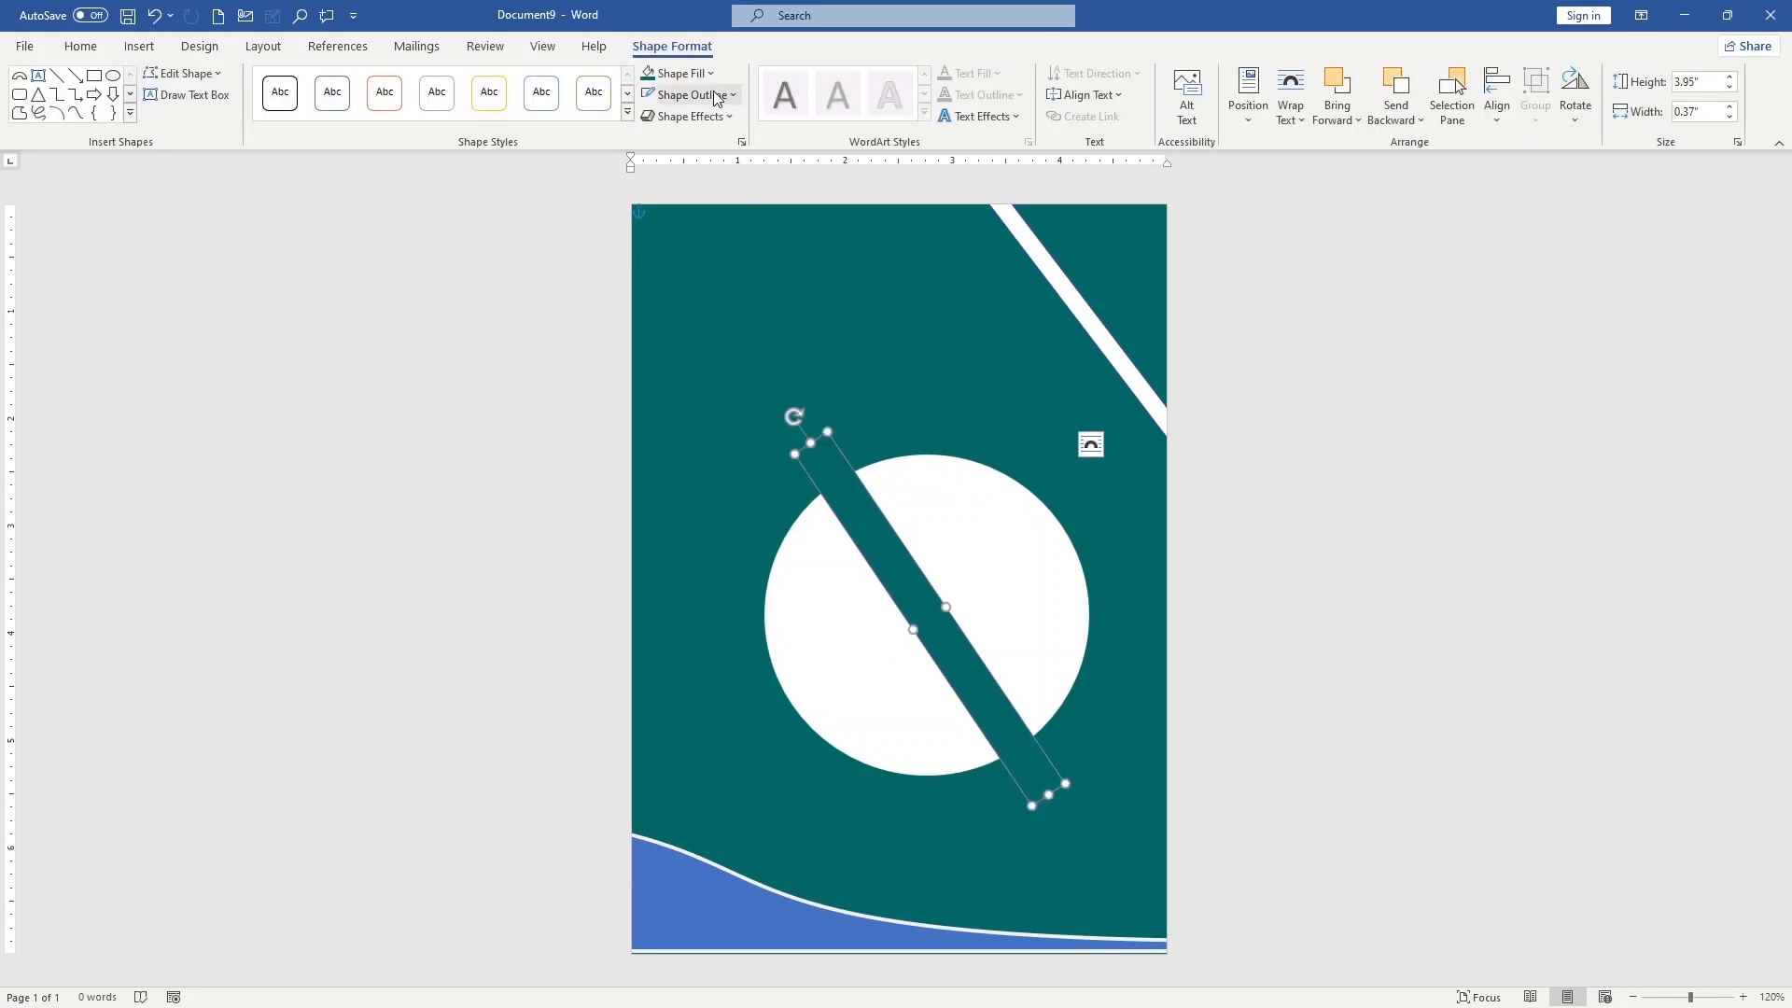
{"action": "left_click", "coordinate": [730, 96]}
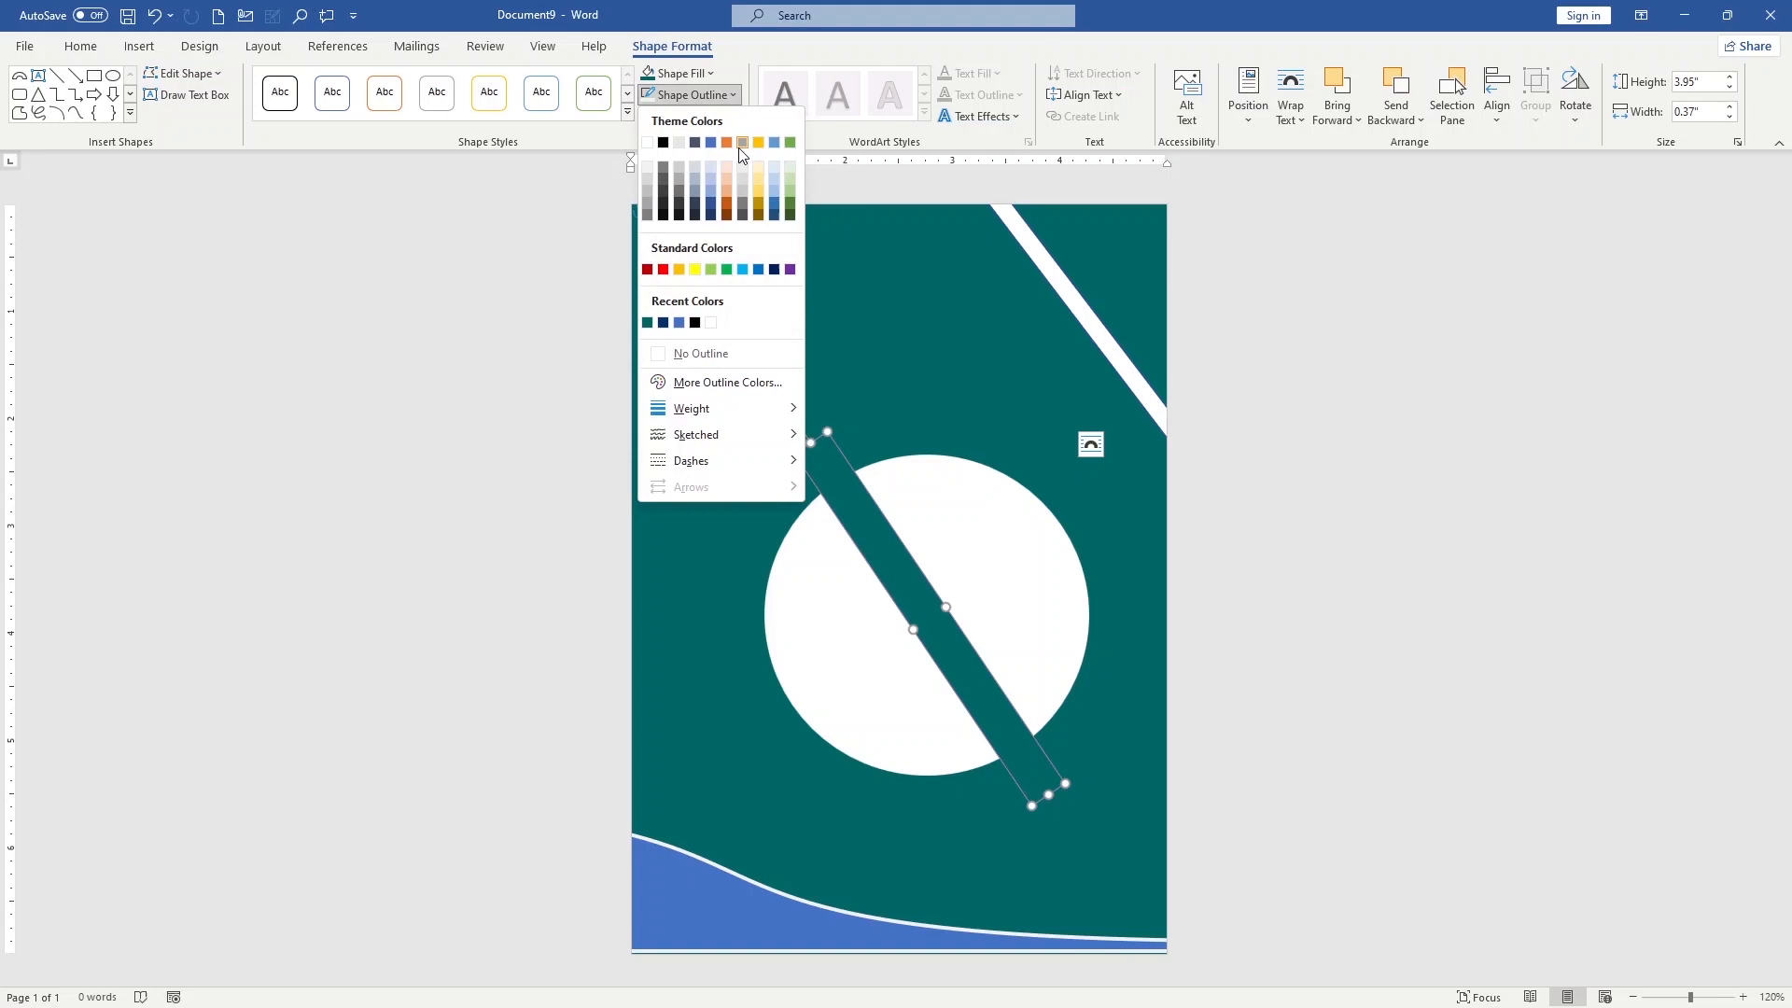
{"action": "left_click", "coordinate": [704, 354]}
{"action": "left_click", "coordinate": [998, 408]}
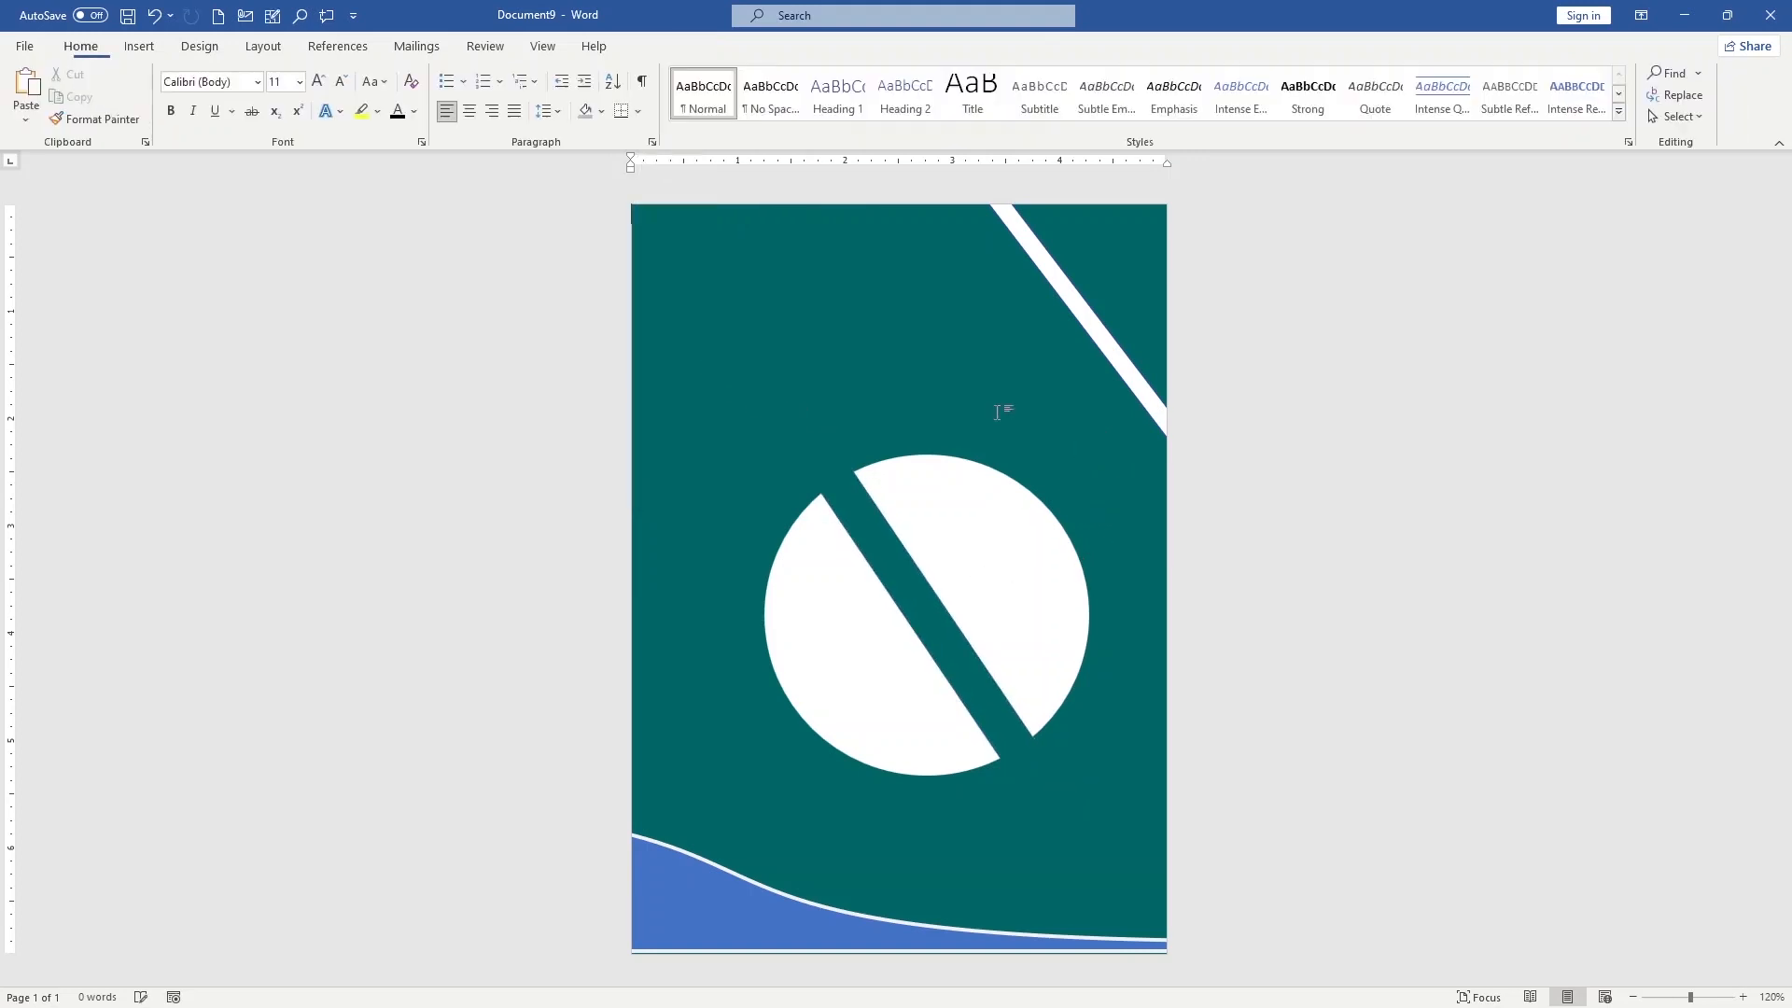
Insert an online picture of a brick house with flower-covered balconies from the House images
{"action": "left_click", "coordinate": [149, 53]}
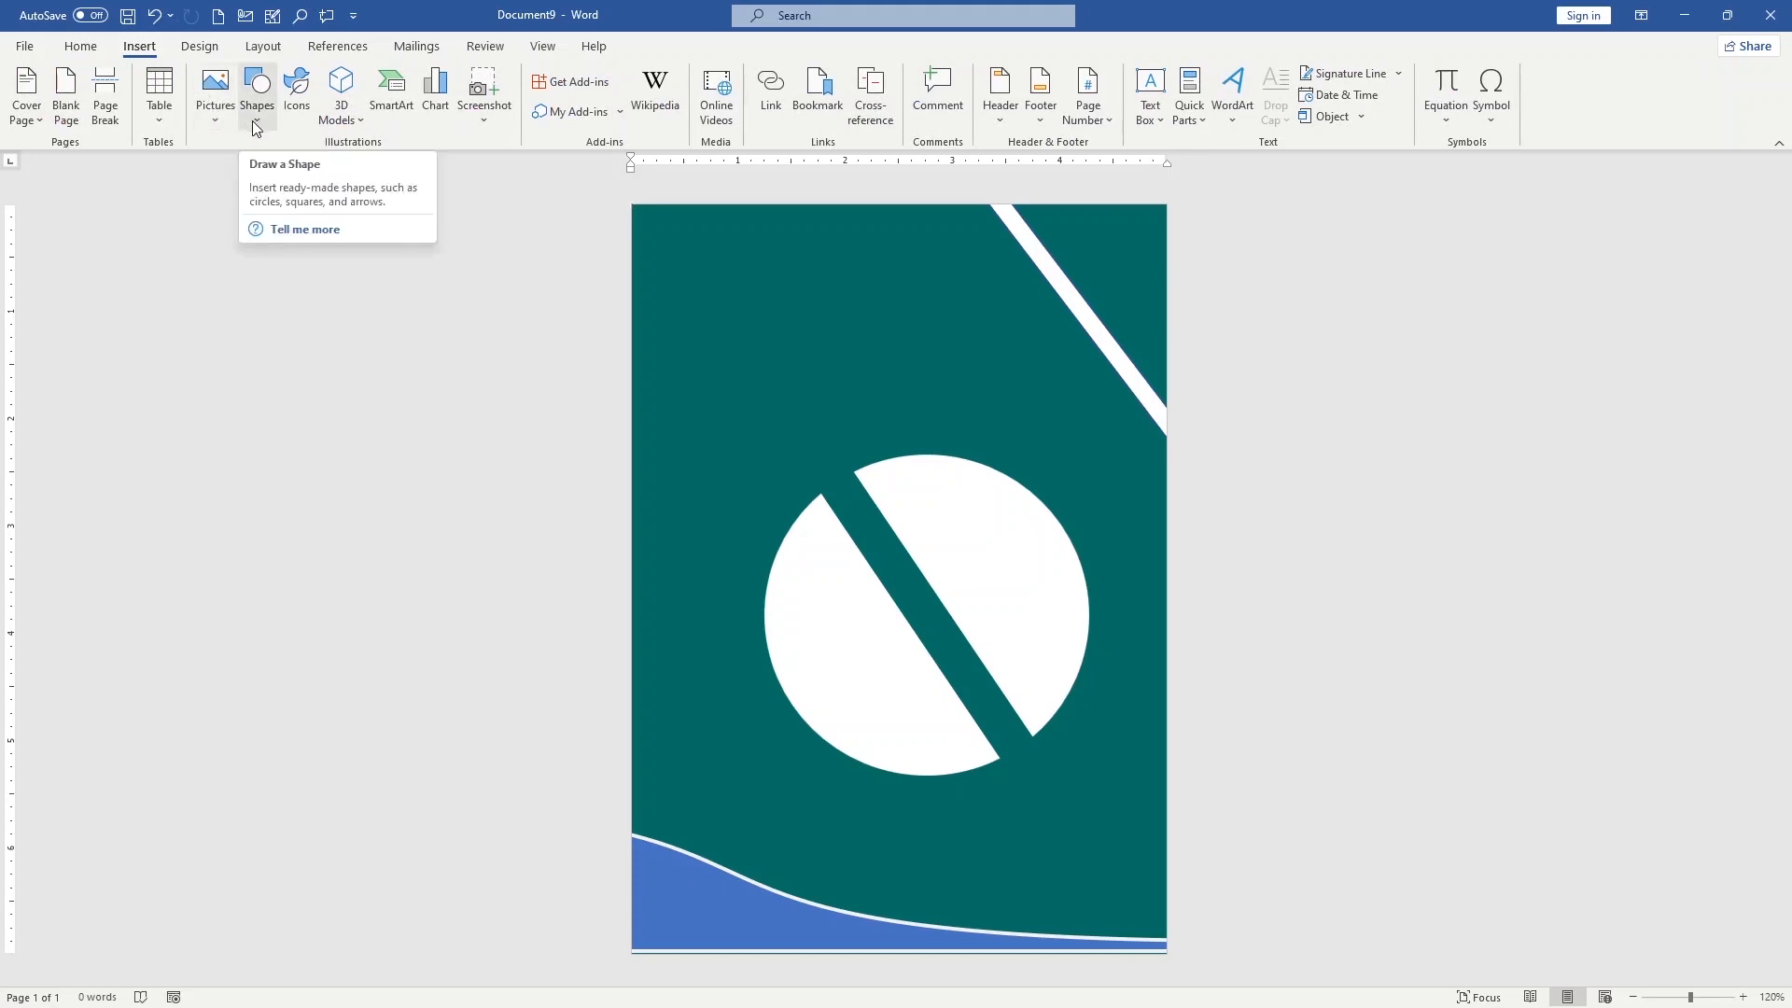
{"action": "left_click", "coordinate": [215, 120]}
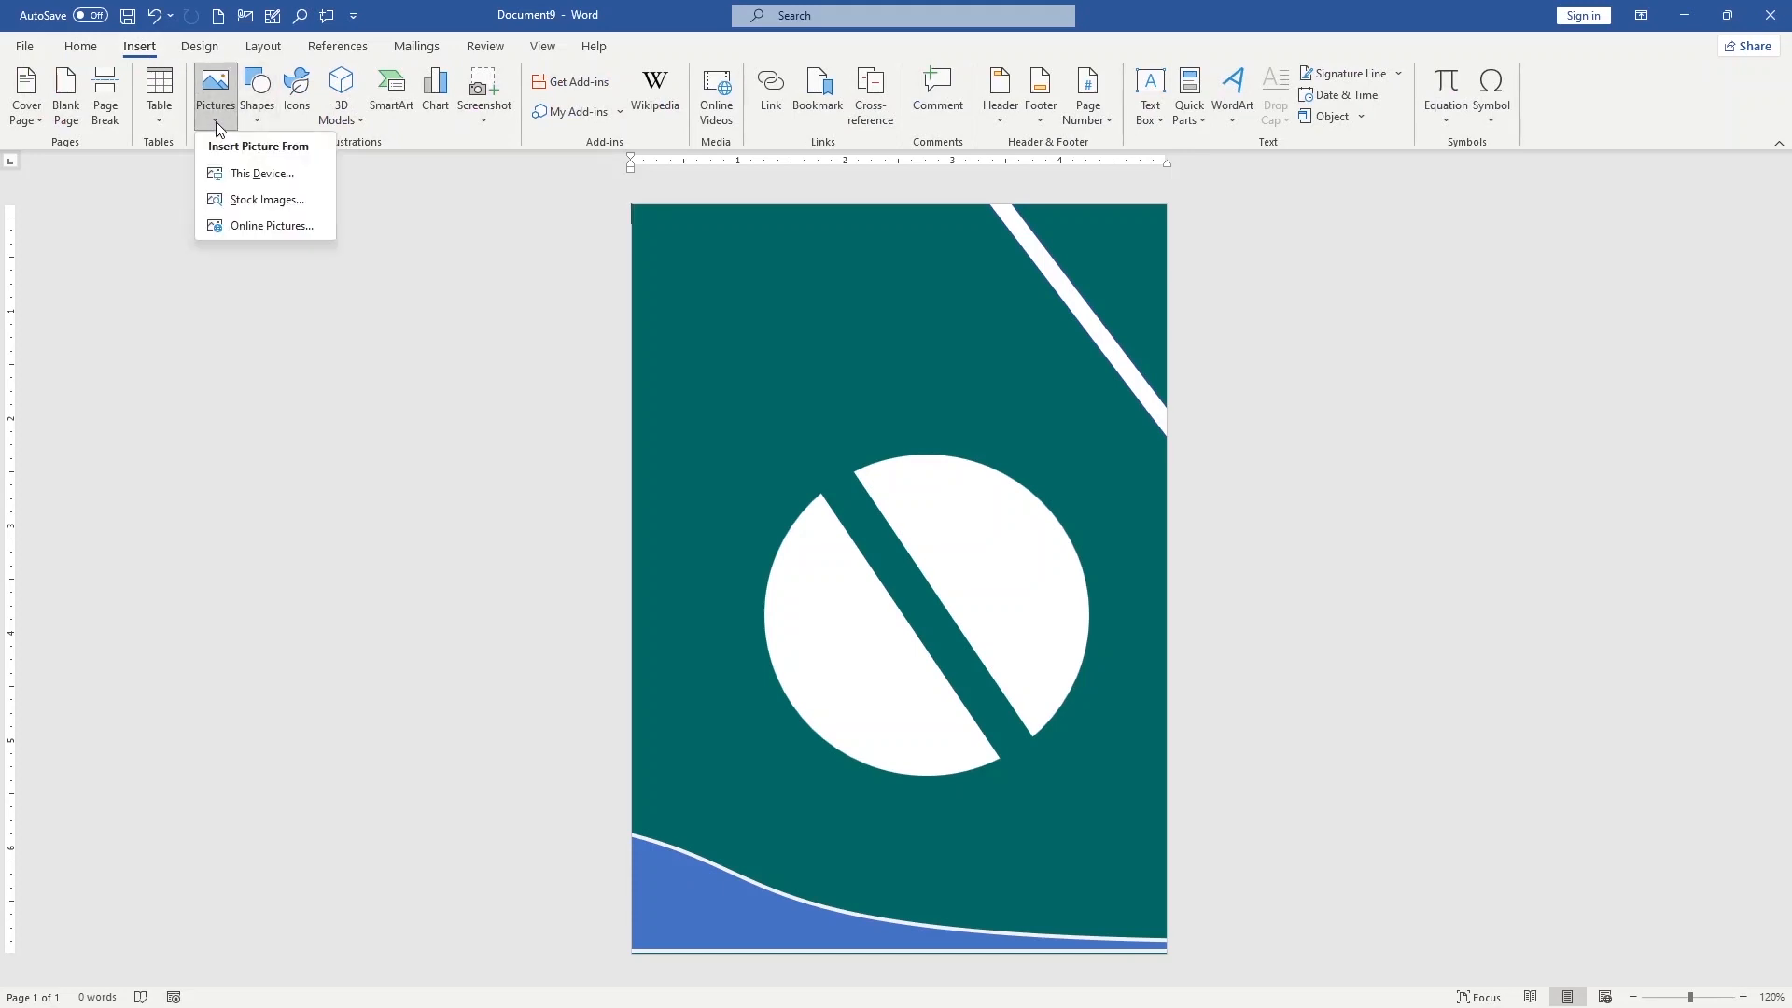
{"action": "left_click", "coordinate": [252, 226]}
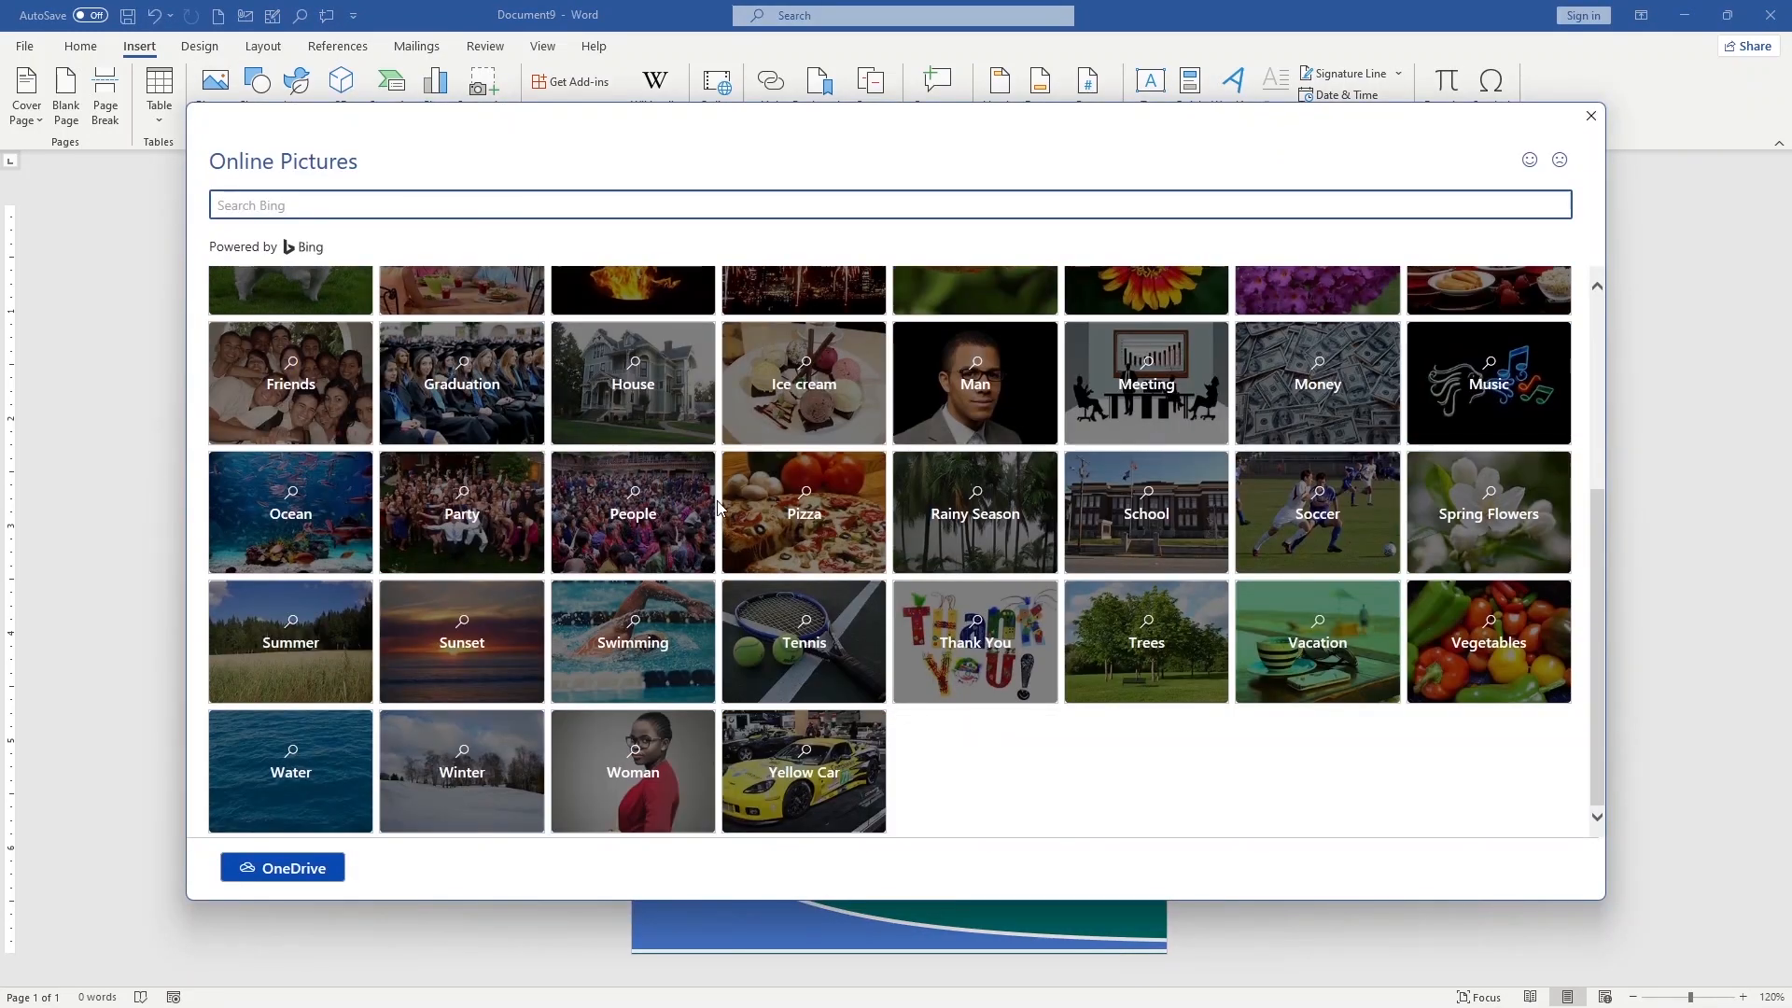
{"action": "scroll", "coordinate": [733, 523], "scroll_direction": "up", "scroll_amount": 2}
{"action": "scroll", "coordinate": [752, 532], "scroll_direction": "down", "scroll_amount": 2}
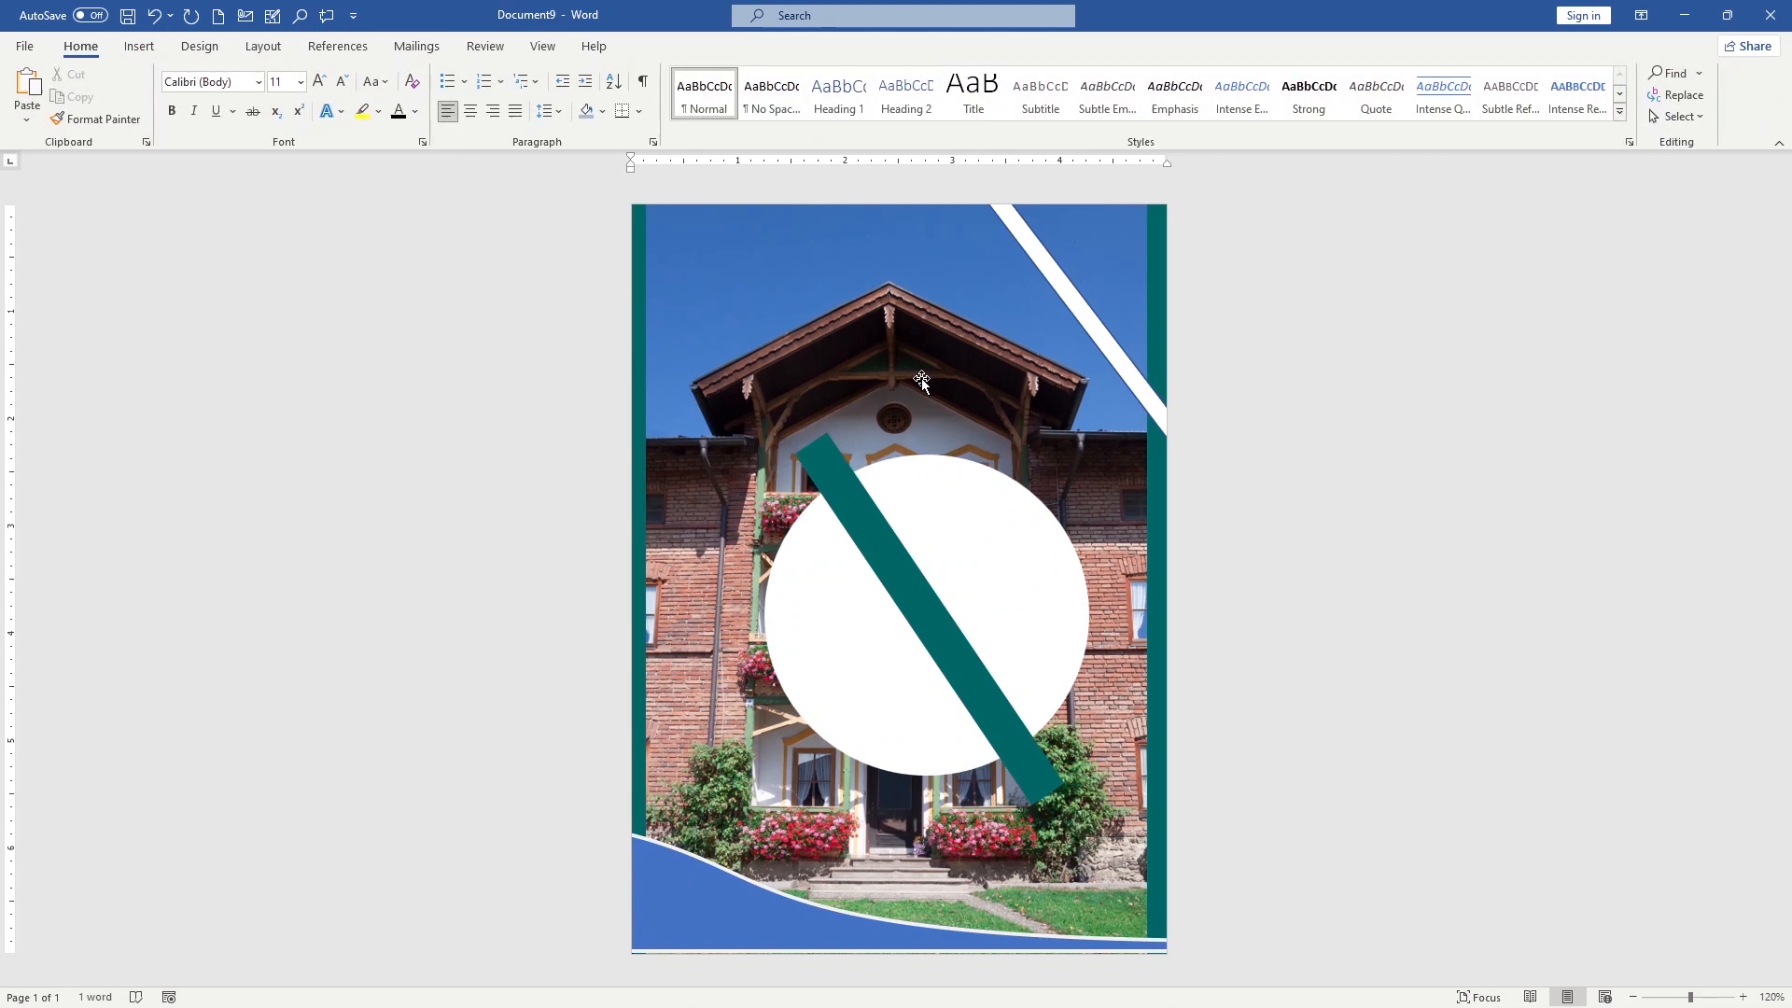
{"action": "left_click_drag", "start_coordinate": [921, 381], "coordinate": [826, 394]}
Set the house picture's text wrapping to Tight, align it with the page's left edge and send it behind the other shapes
{"action": "left_click", "coordinate": [1174, 217]}
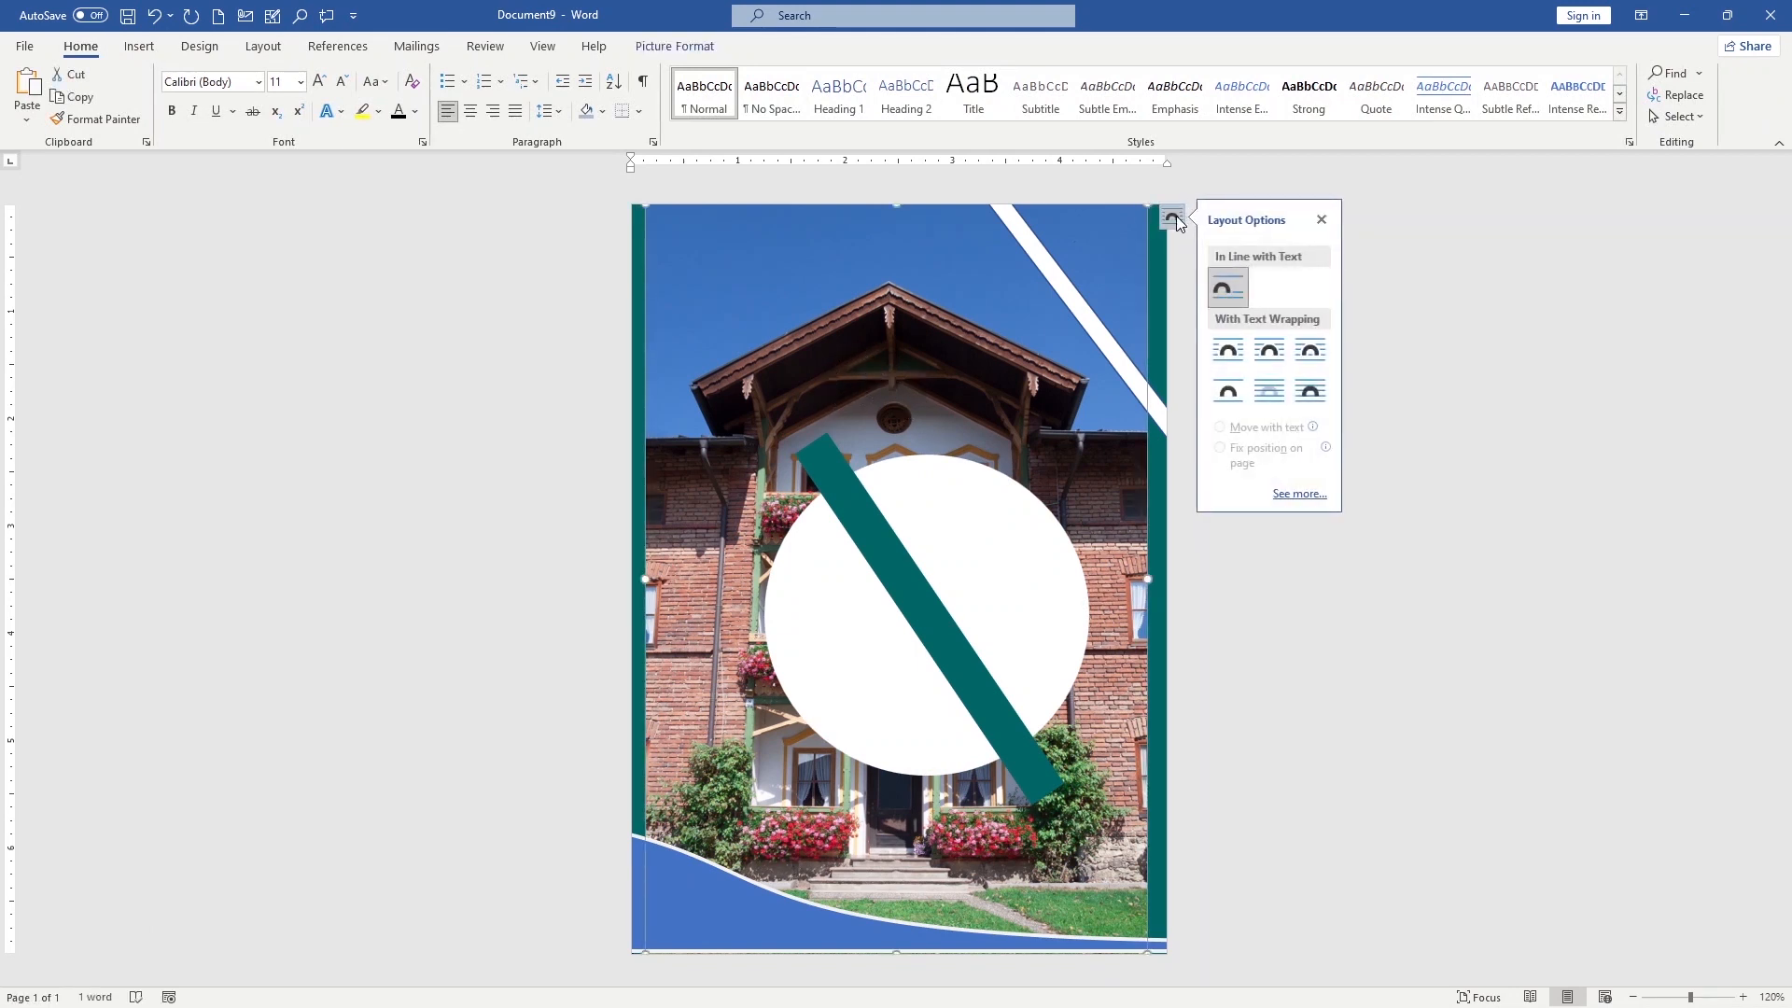
{"action": "left_click", "coordinate": [1269, 359]}
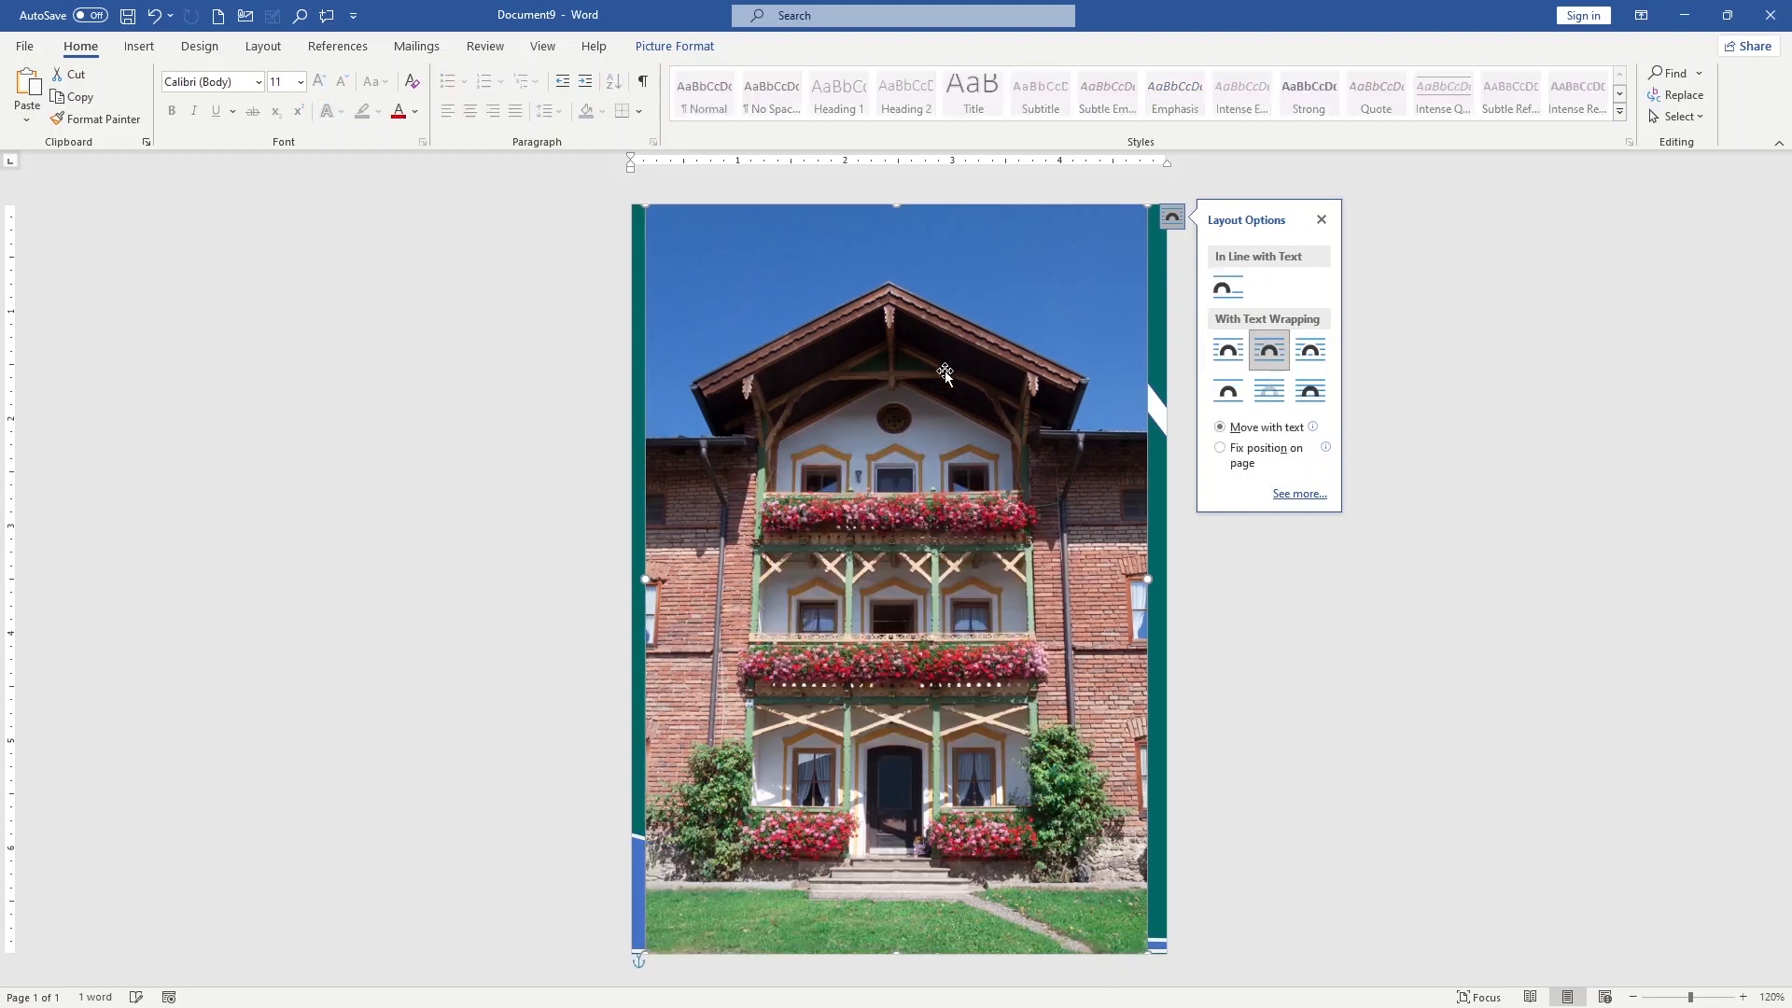
{"action": "left_click", "coordinate": [1157, 220]}
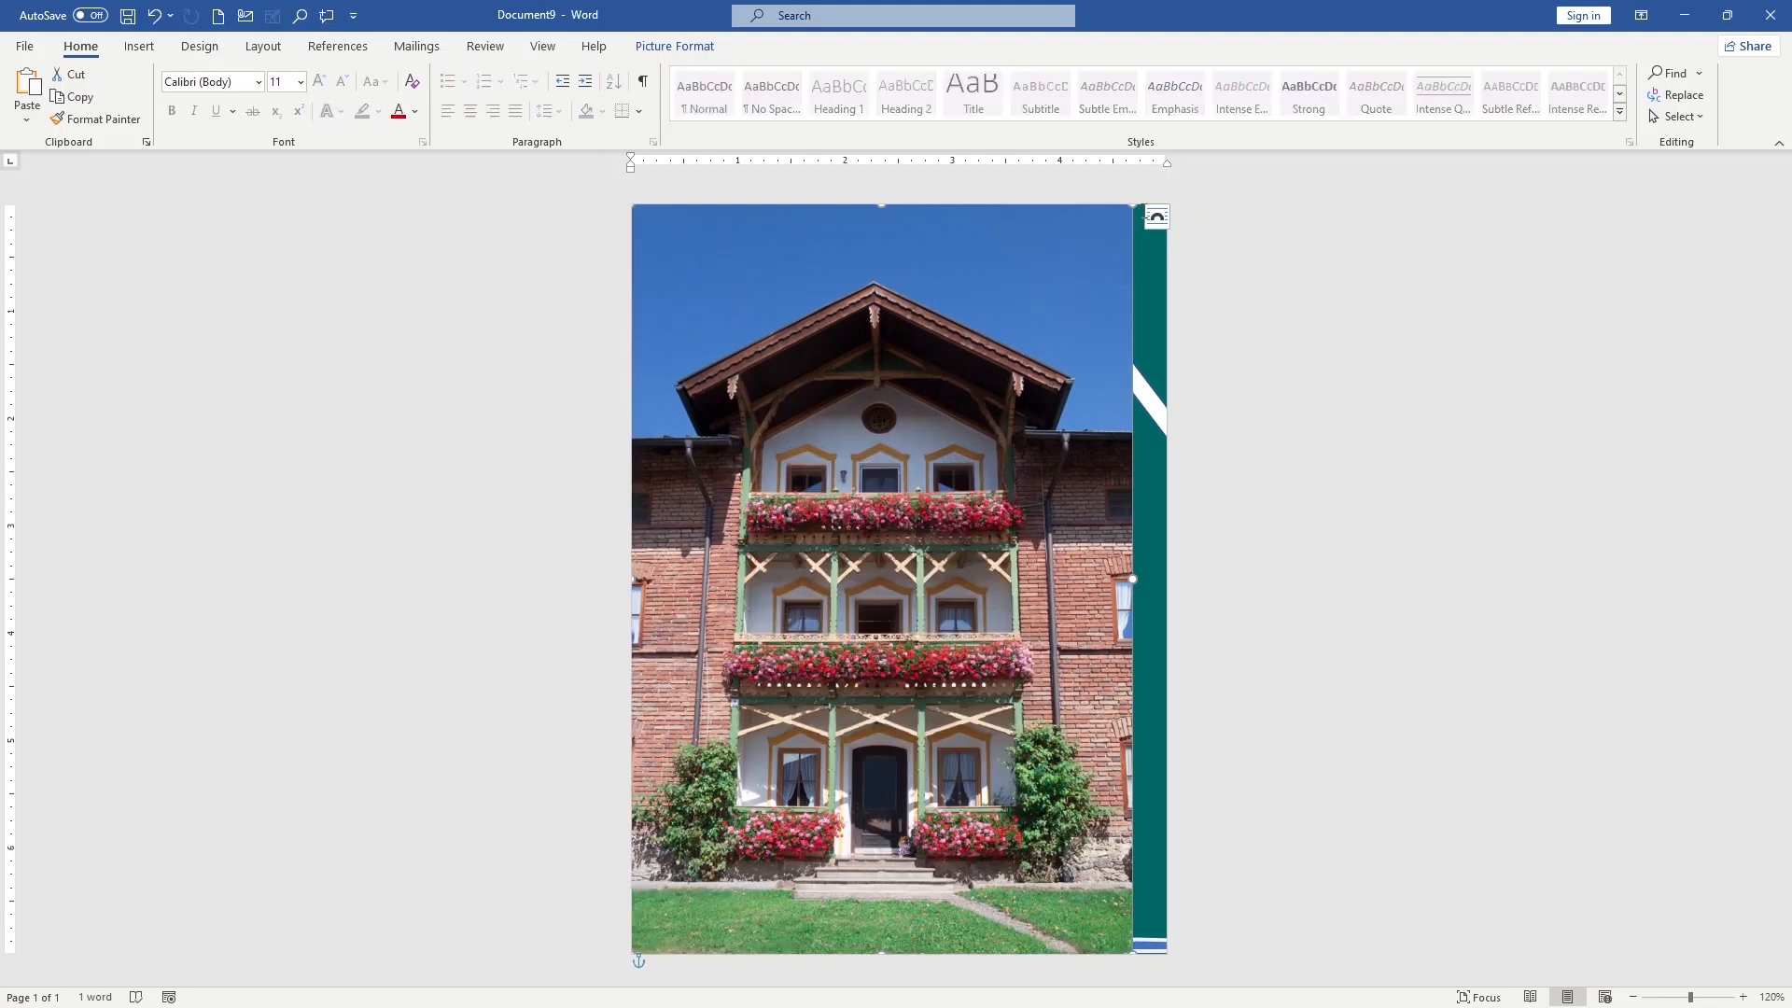
{"action": "right_click", "coordinate": [1016, 294]}
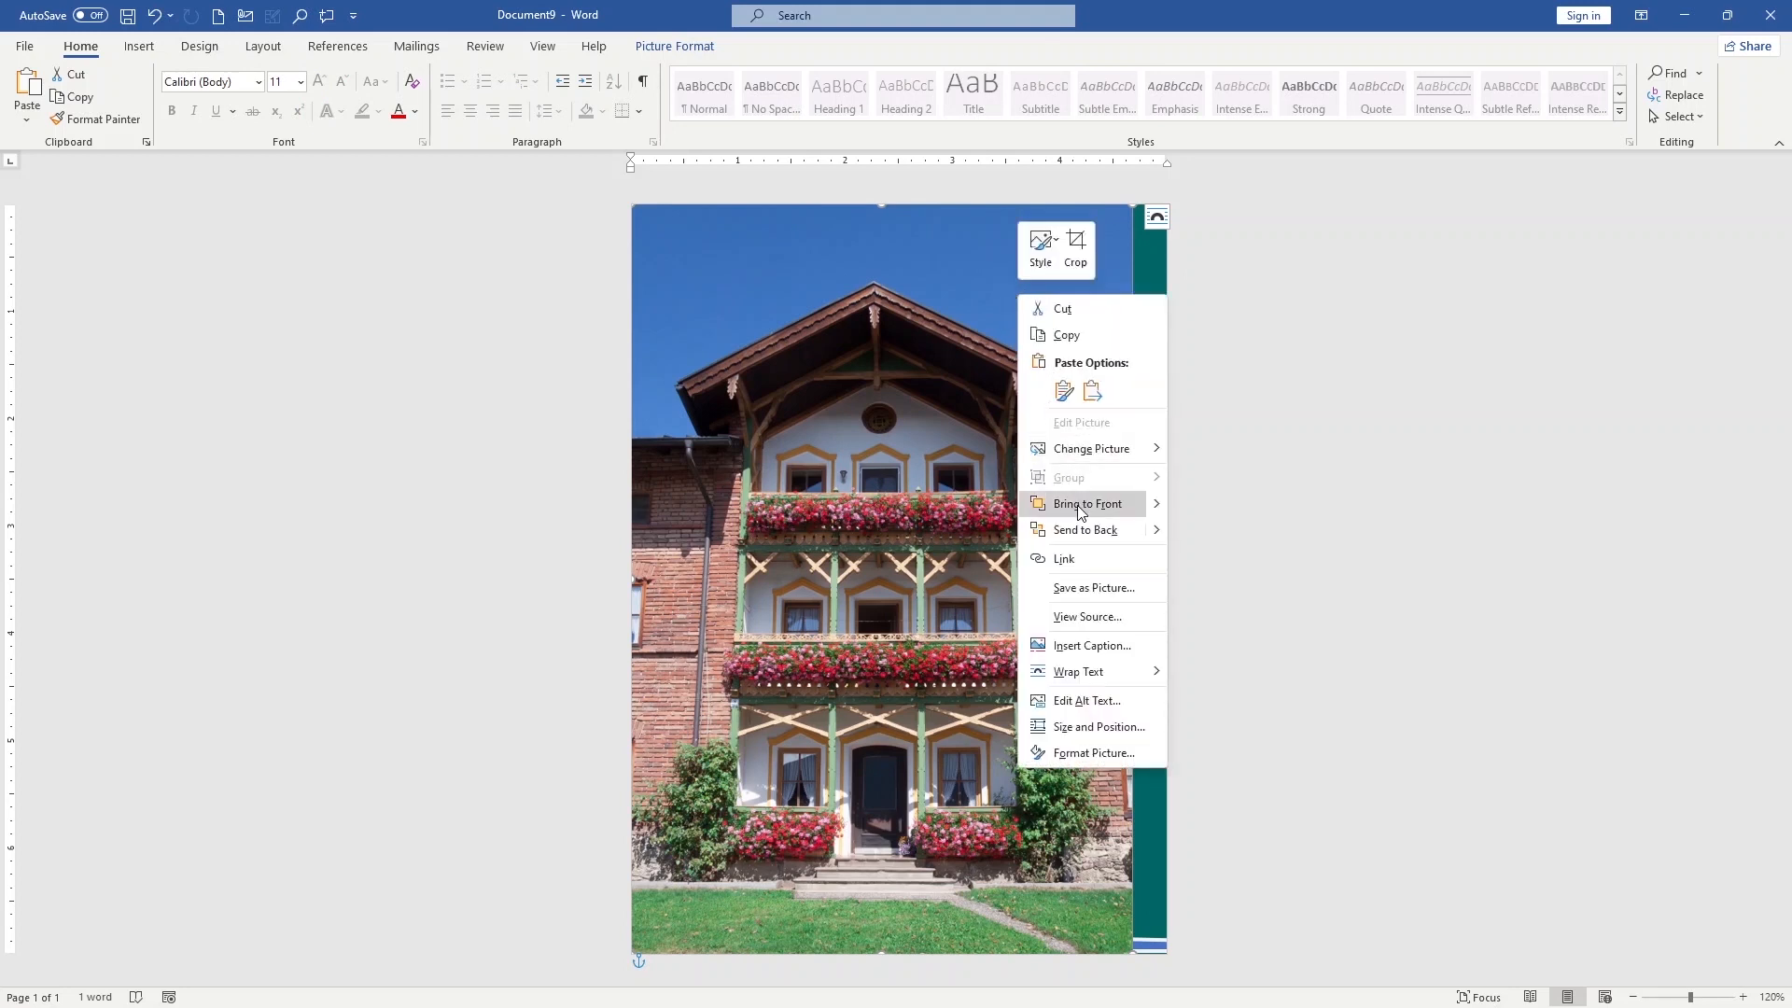
{"action": "left_click", "coordinate": [1073, 529]}
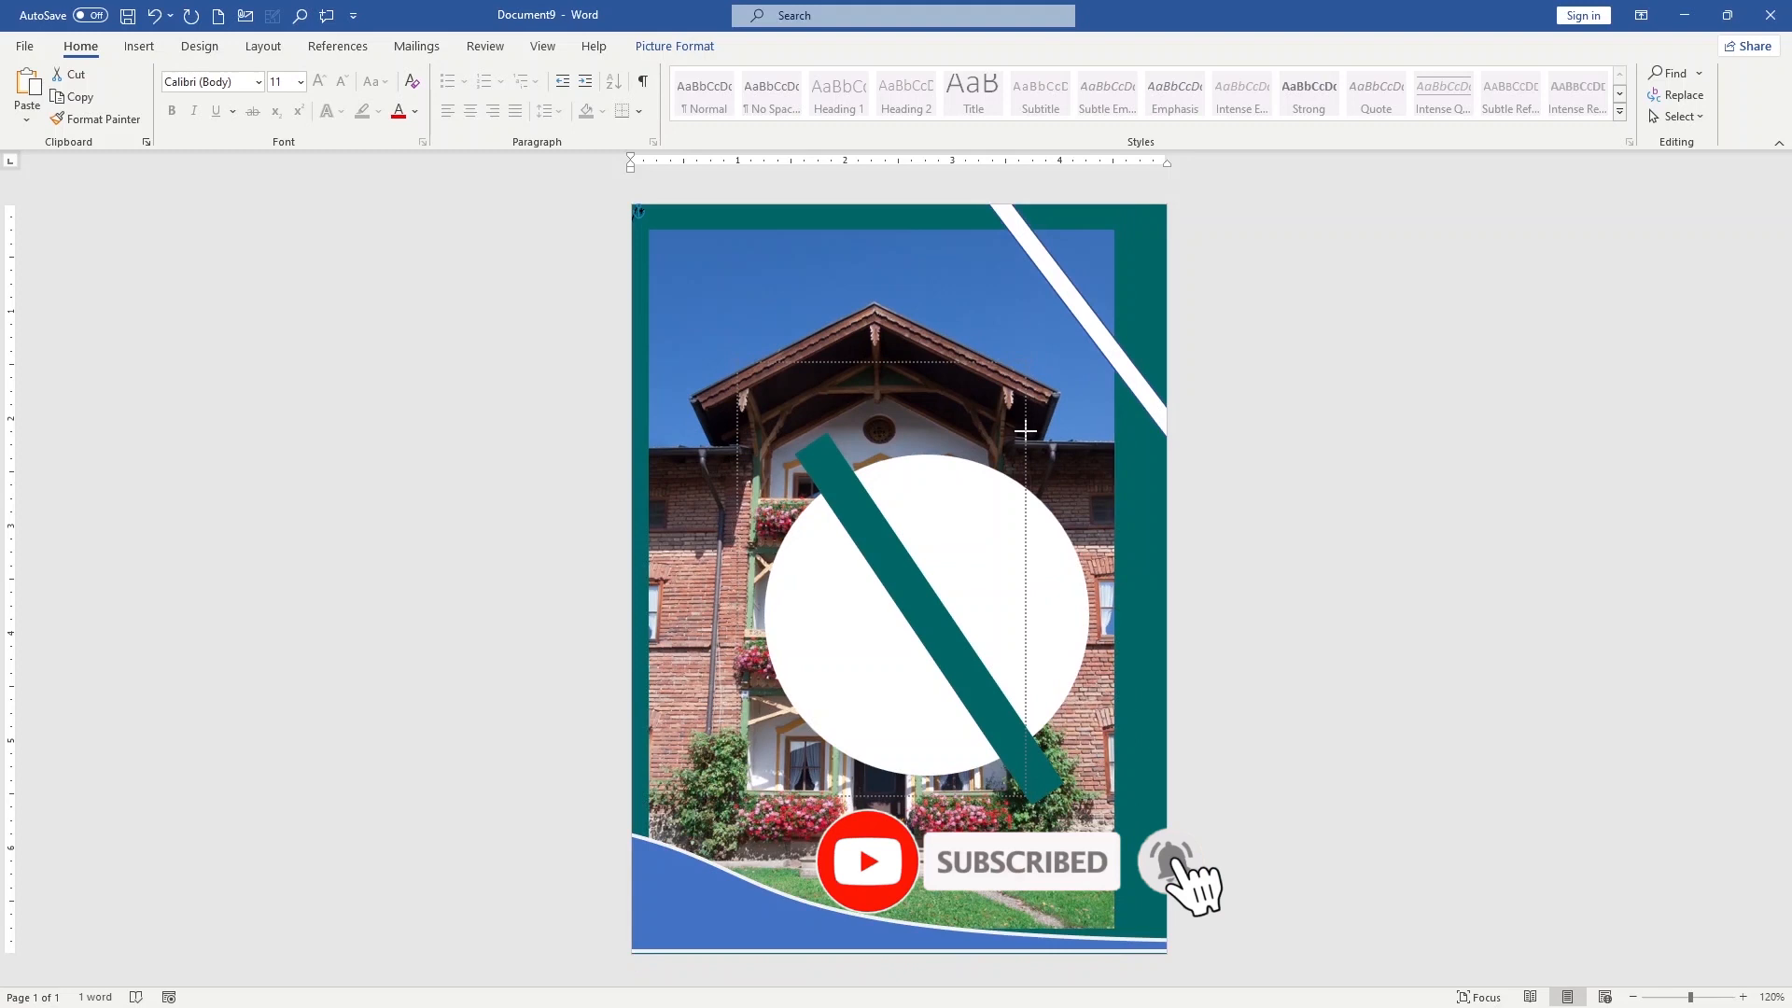
Shrink and reshape the house picture into a square just larger than the white circle and centred behind it
{"action": "mouse_move", "coordinate": [1026, 432]}
{"action": "left_mouse_down"}
{"action": "mouse_move", "coordinate": [1026, 474]}
{"action": "mouse_move", "coordinate": [1041, 438]}
{"action": "mouse_move", "coordinate": [1022, 440]}
{"action": "left_mouse_up"}
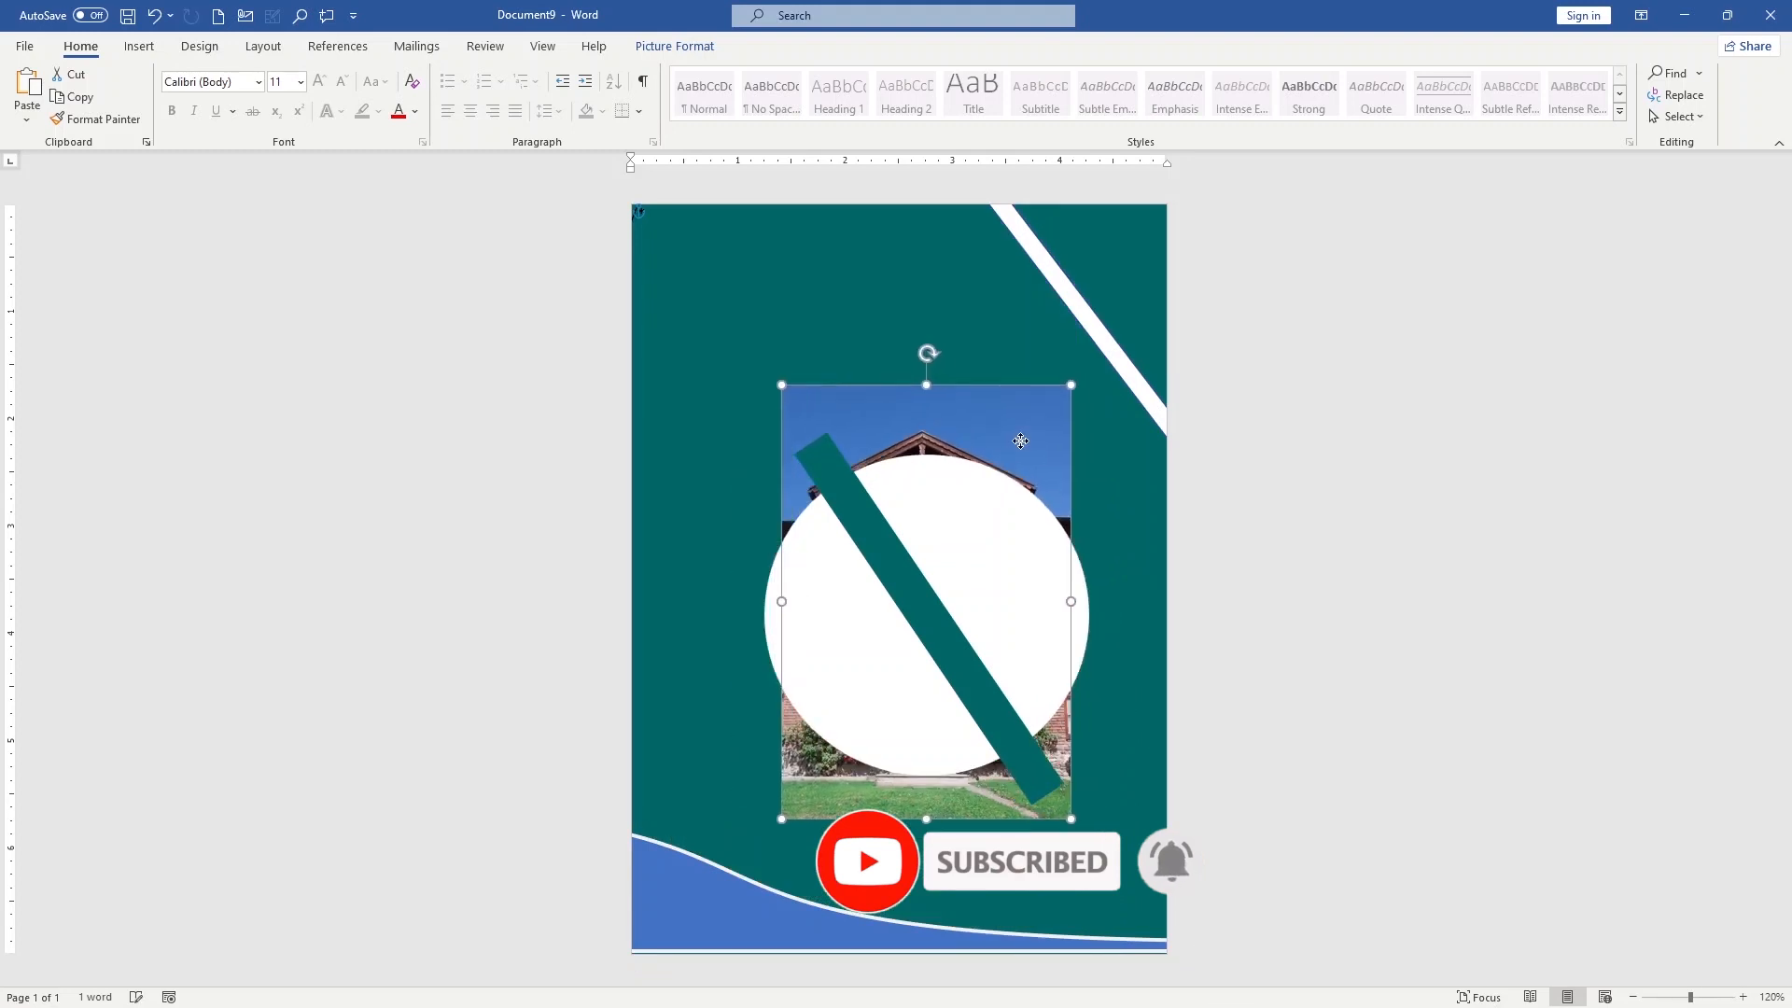
{"action": "left_click_drag", "start_coordinate": [1071, 383], "coordinate": [1017, 461]}
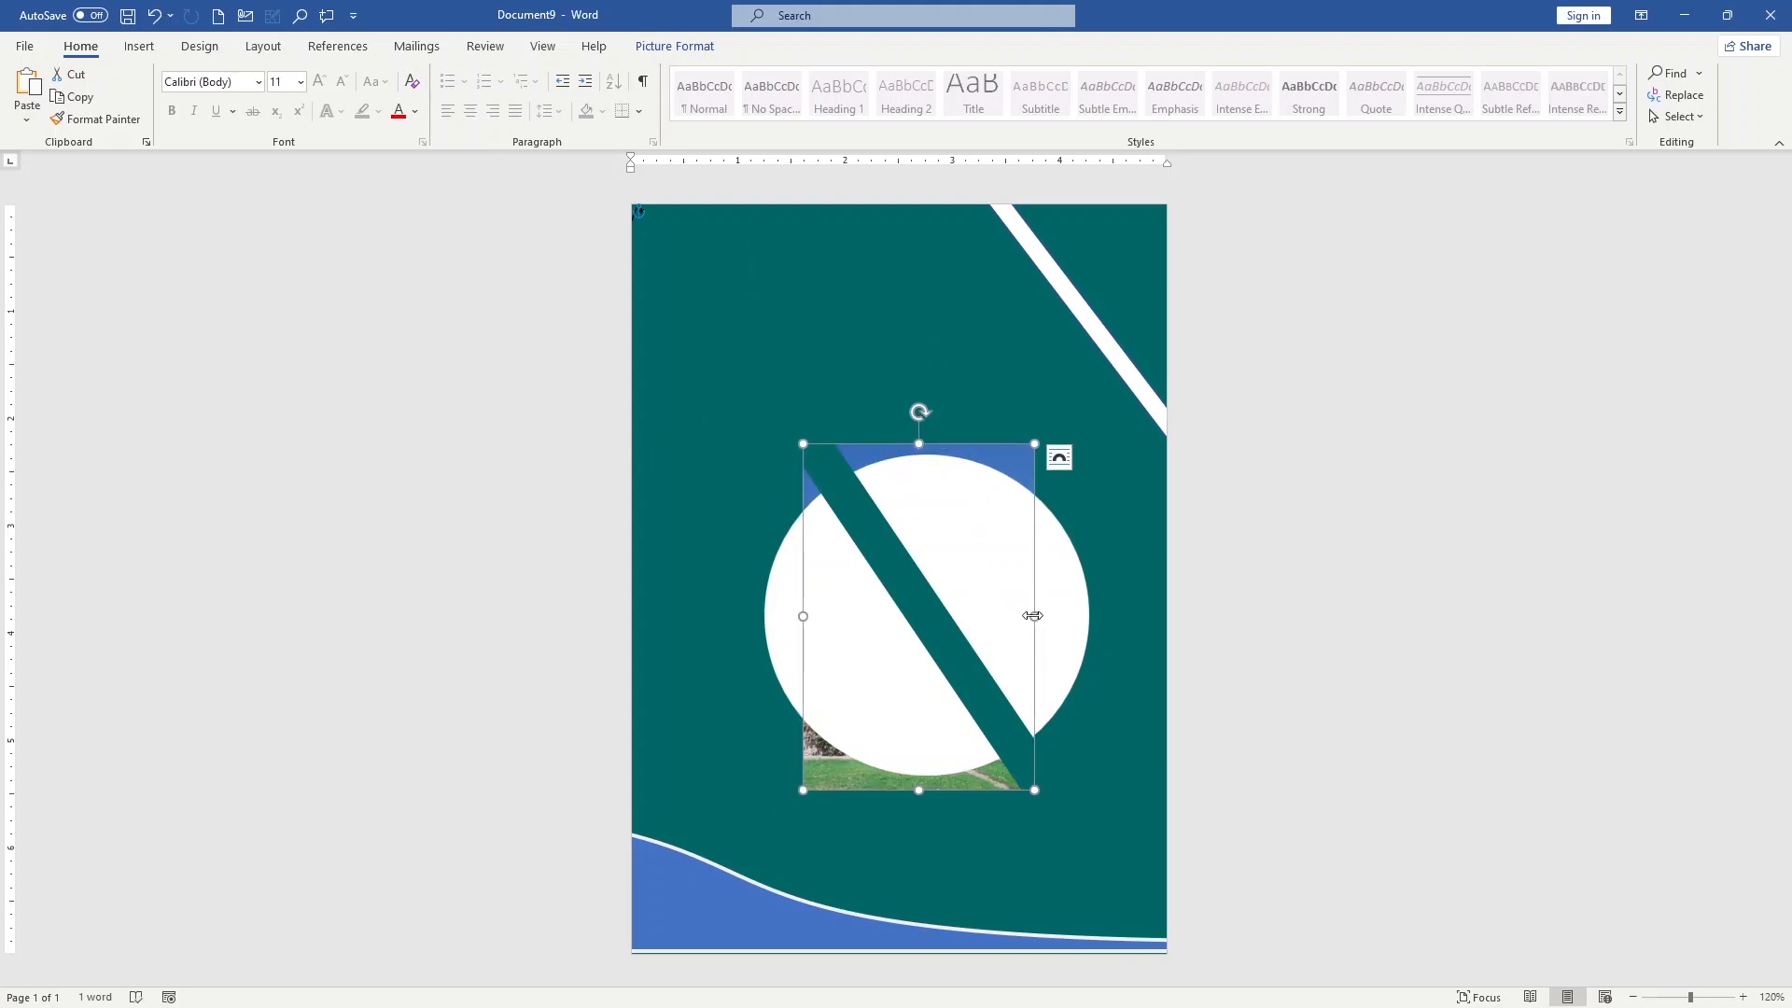
{"action": "left_click_drag", "start_coordinate": [1033, 616], "coordinate": [1101, 612]}
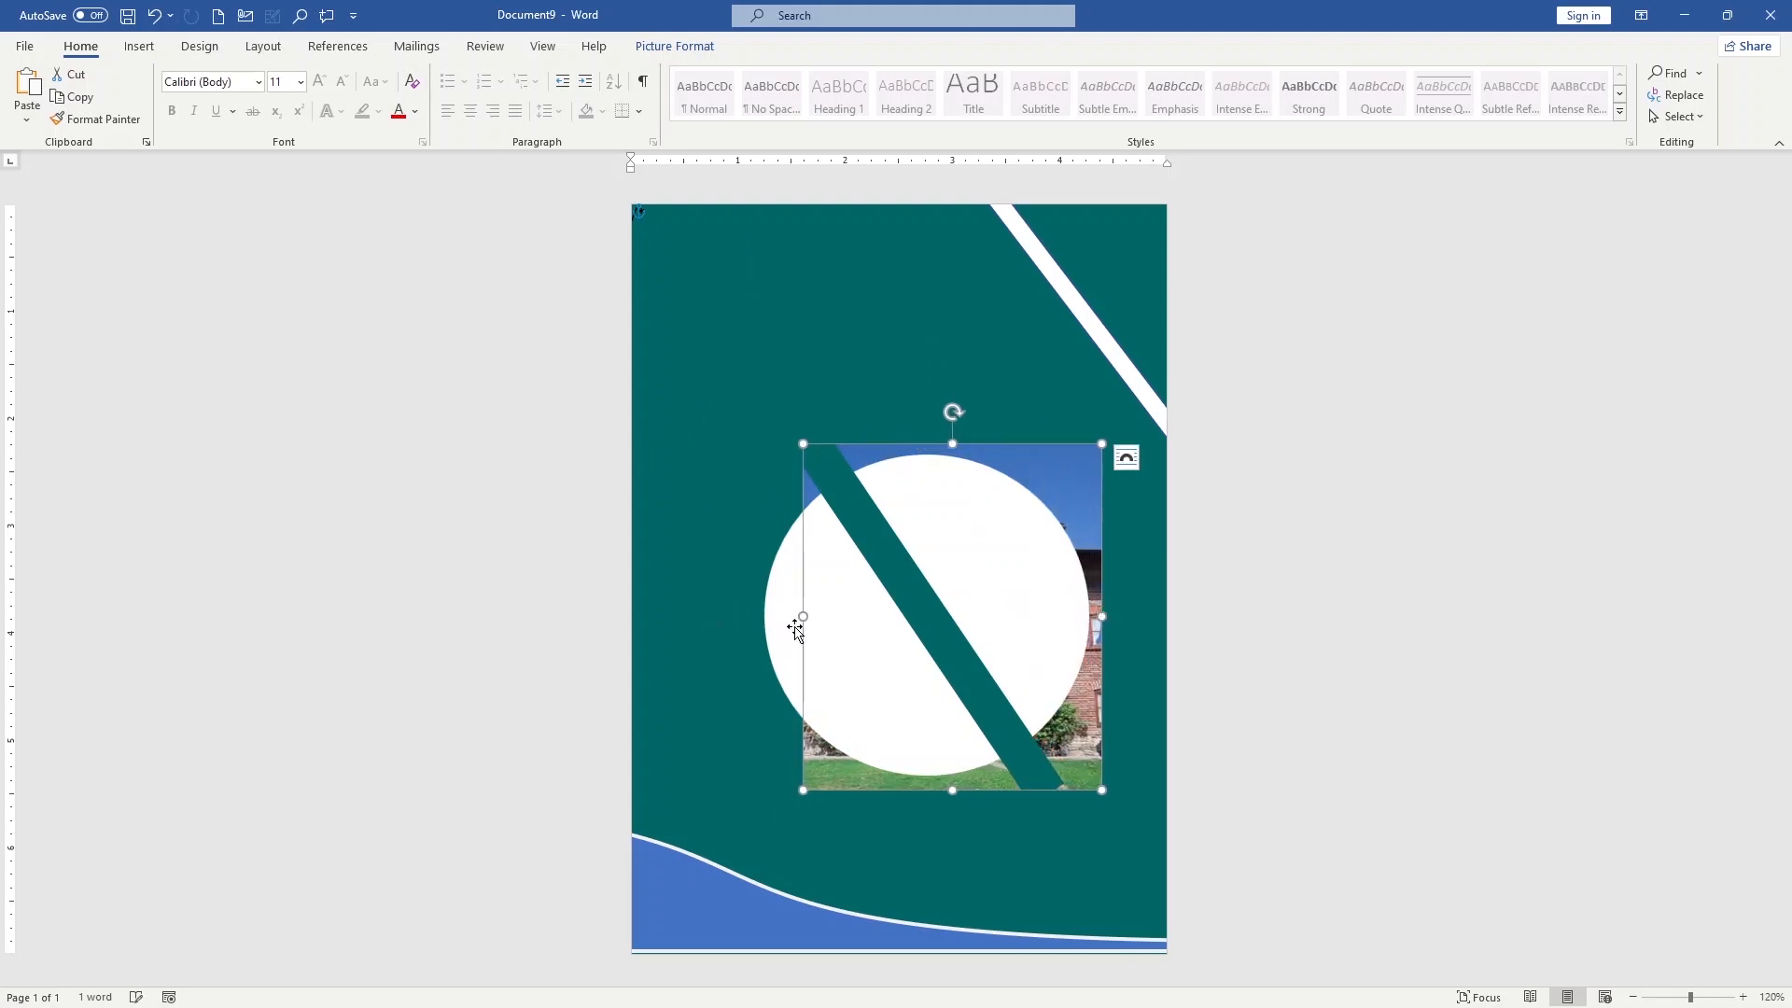
{"action": "left_click_drag", "start_coordinate": [802, 617], "coordinate": [756, 618]}
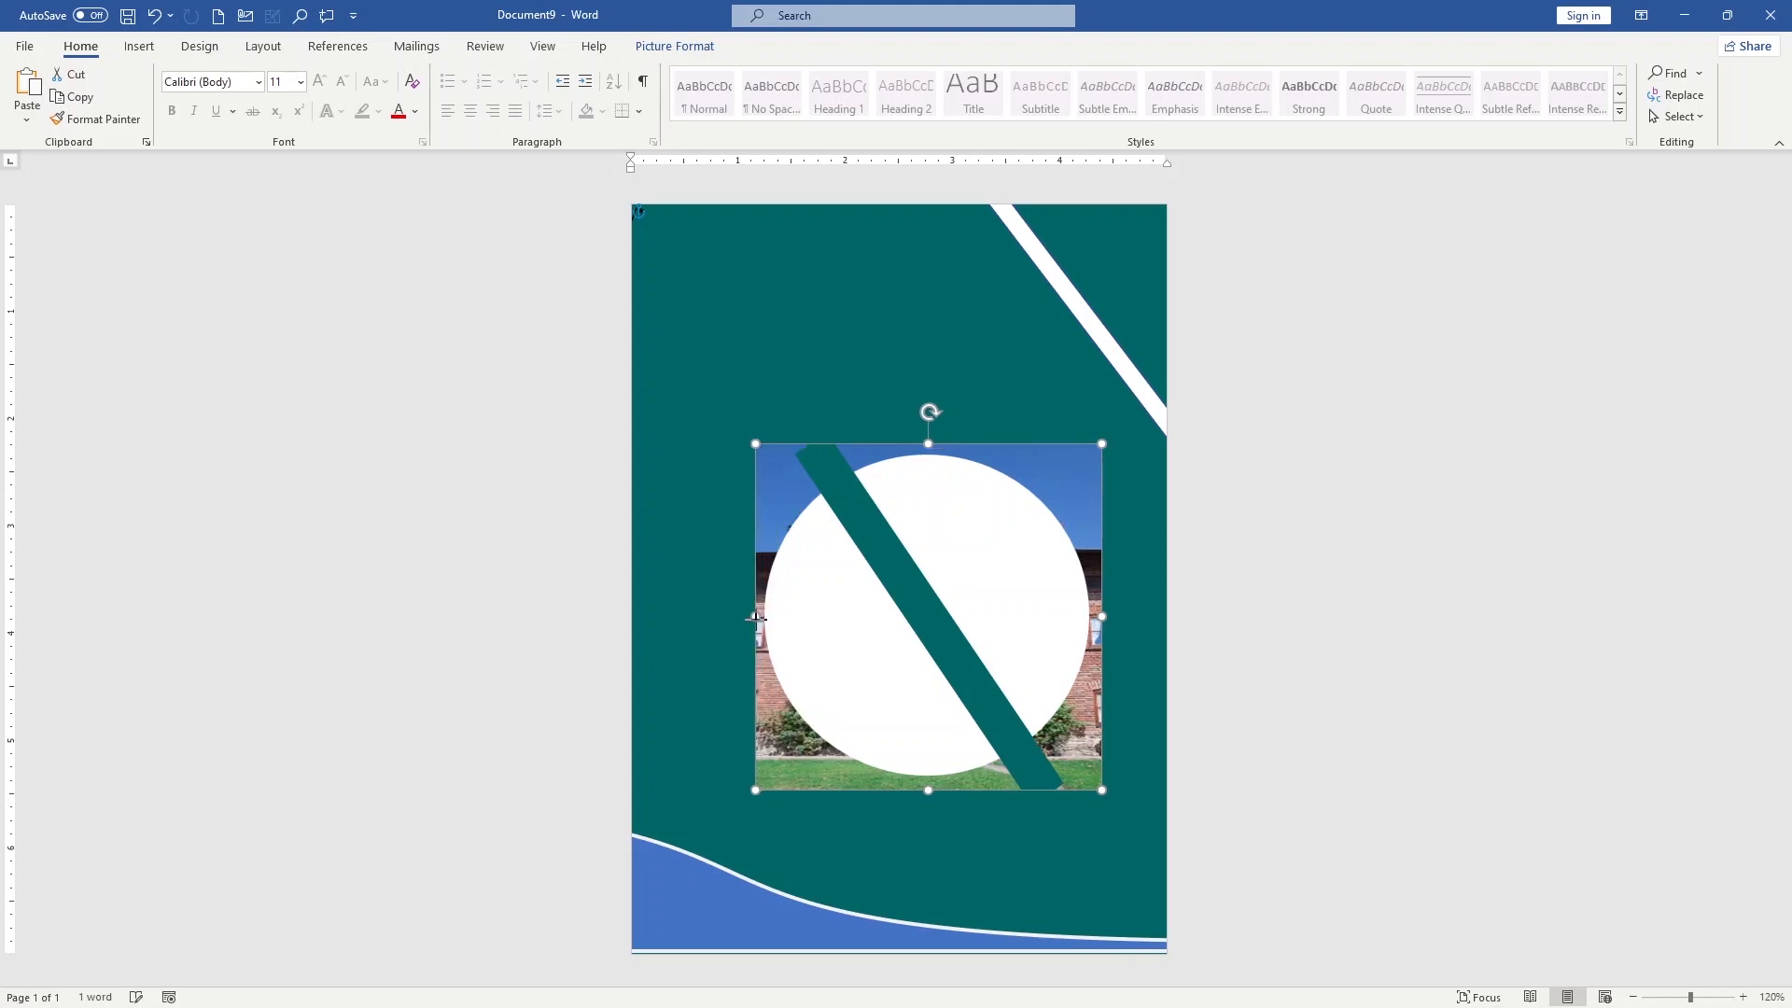
Bring the house picture to the front and shrink it to about 2.38" square, centred within the white circle
{"action": "left_click", "coordinate": [788, 607]}
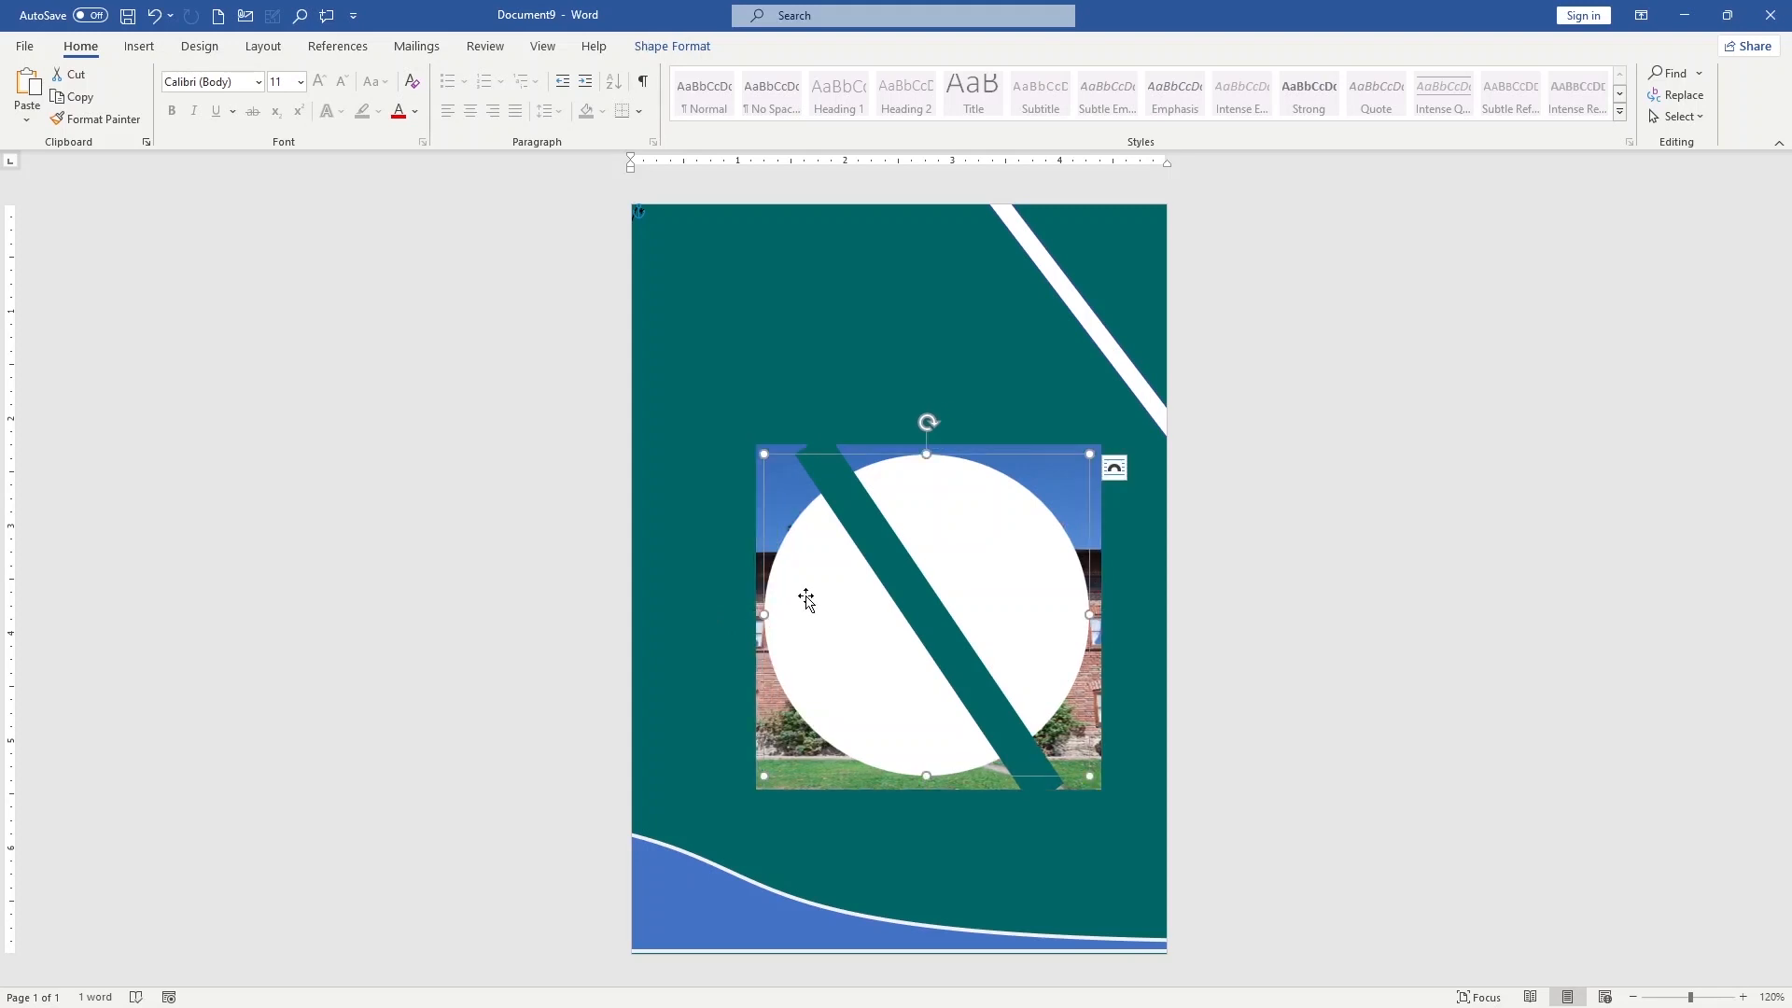
{"action": "right_click", "coordinate": [771, 500]}
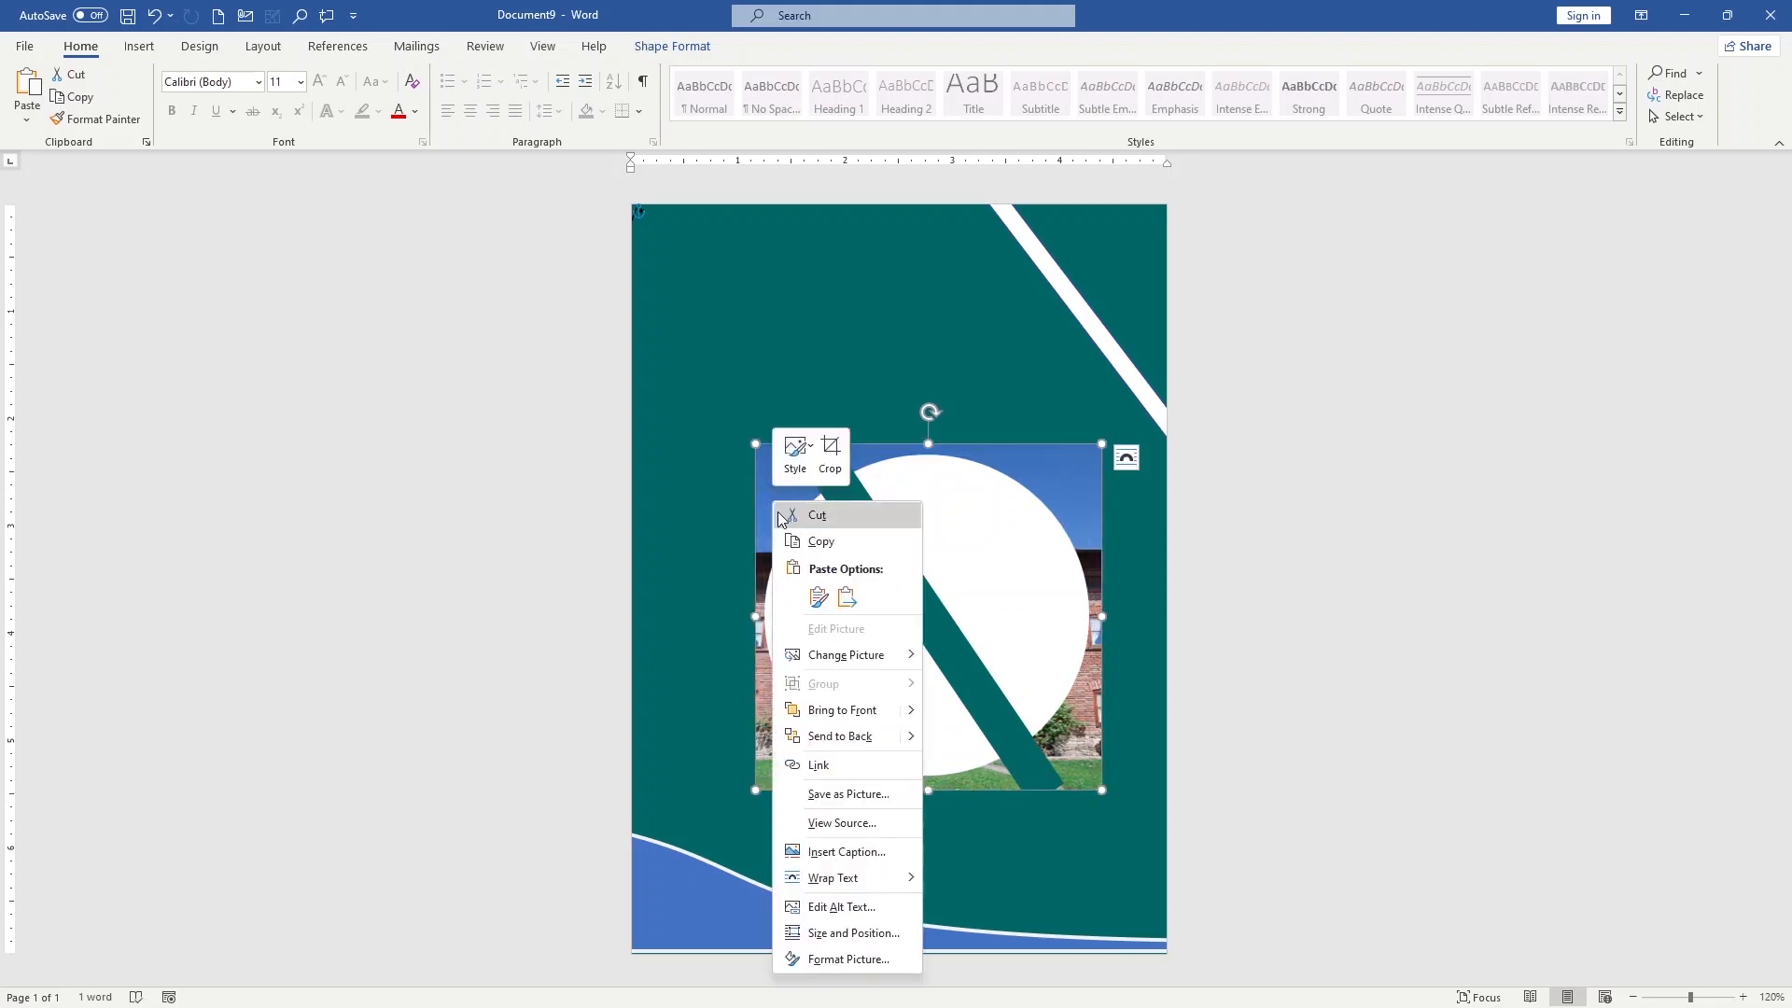
{"action": "left_click", "coordinate": [842, 715]}
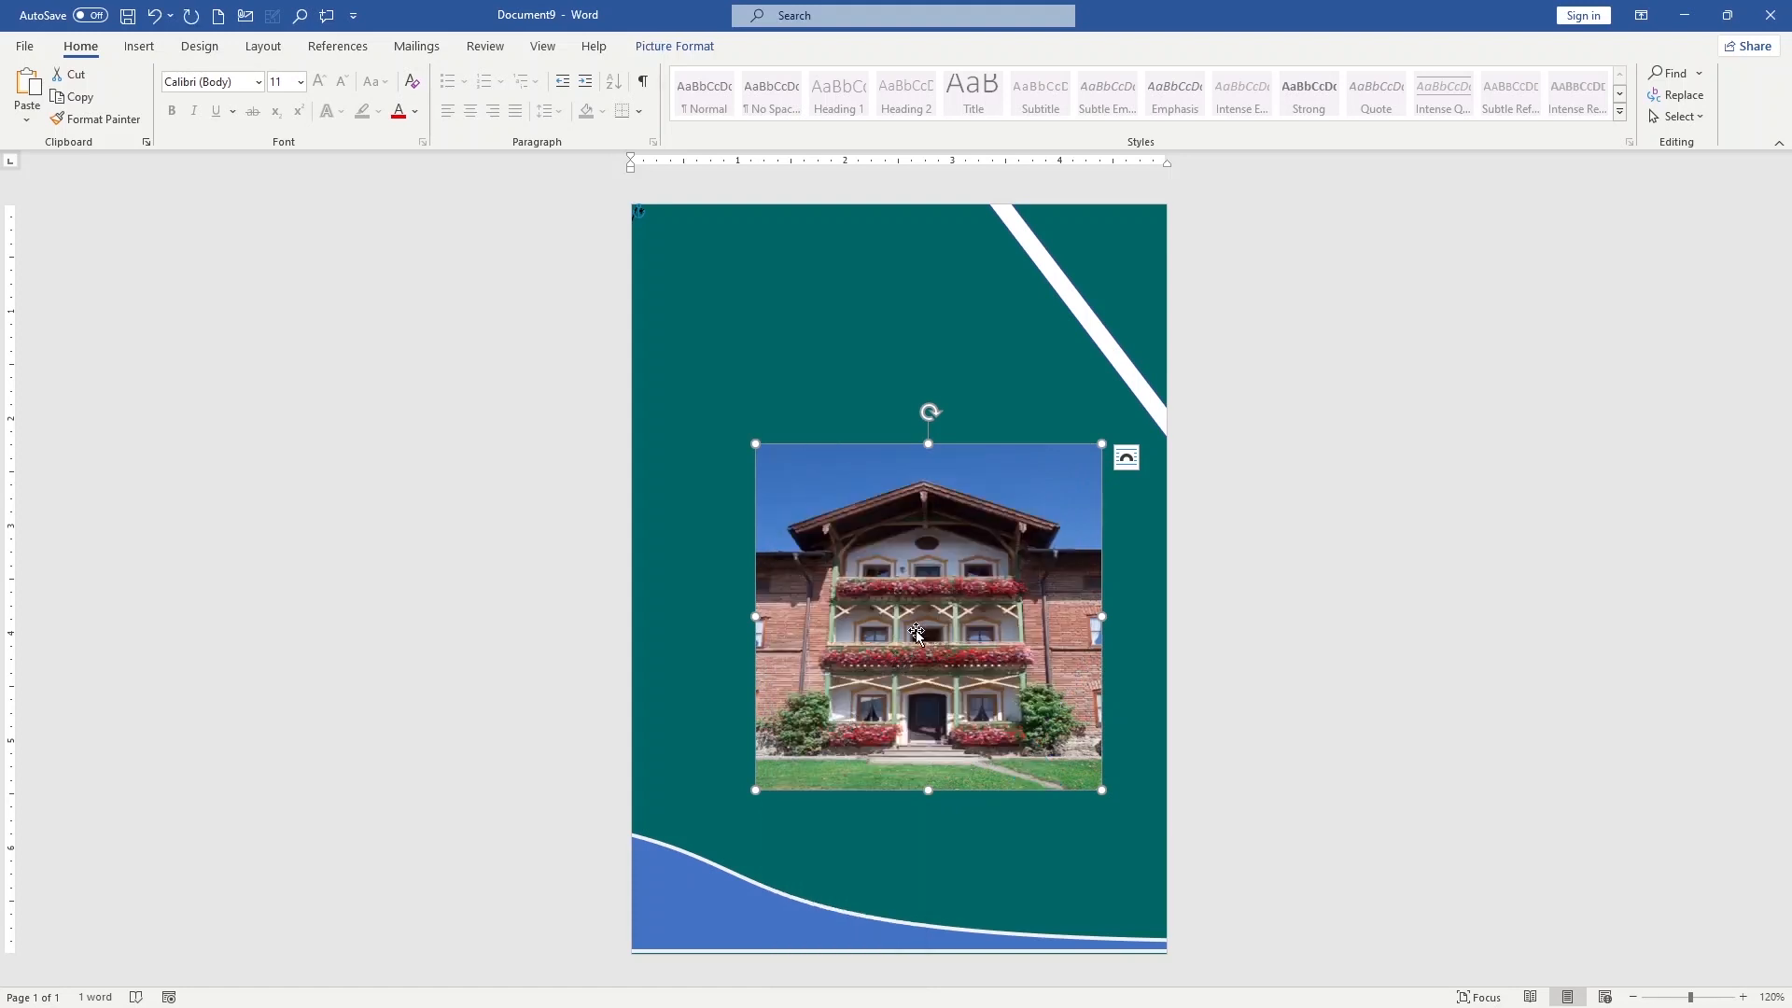
{"action": "key", "text": "ctrl+z"}
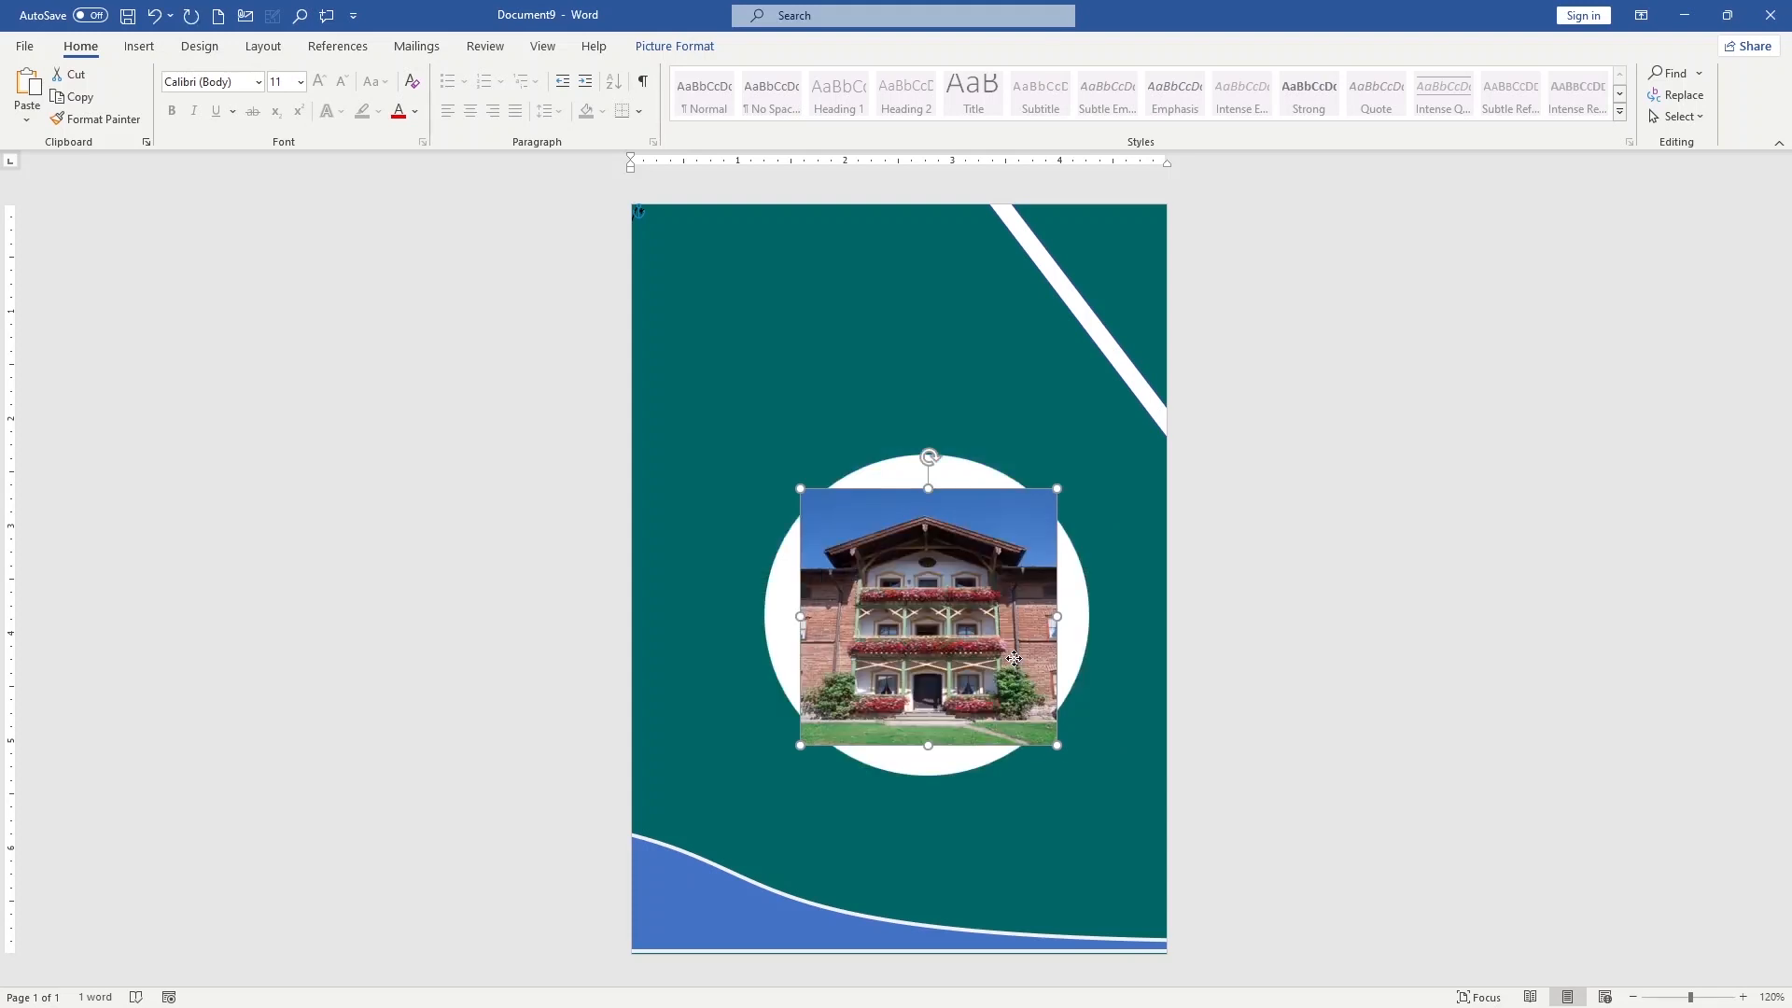
Apply the Beveled Oval, Black picture style to the house picture and keep it centred in the white circle
{"action": "left_click", "coordinate": [654, 49]}
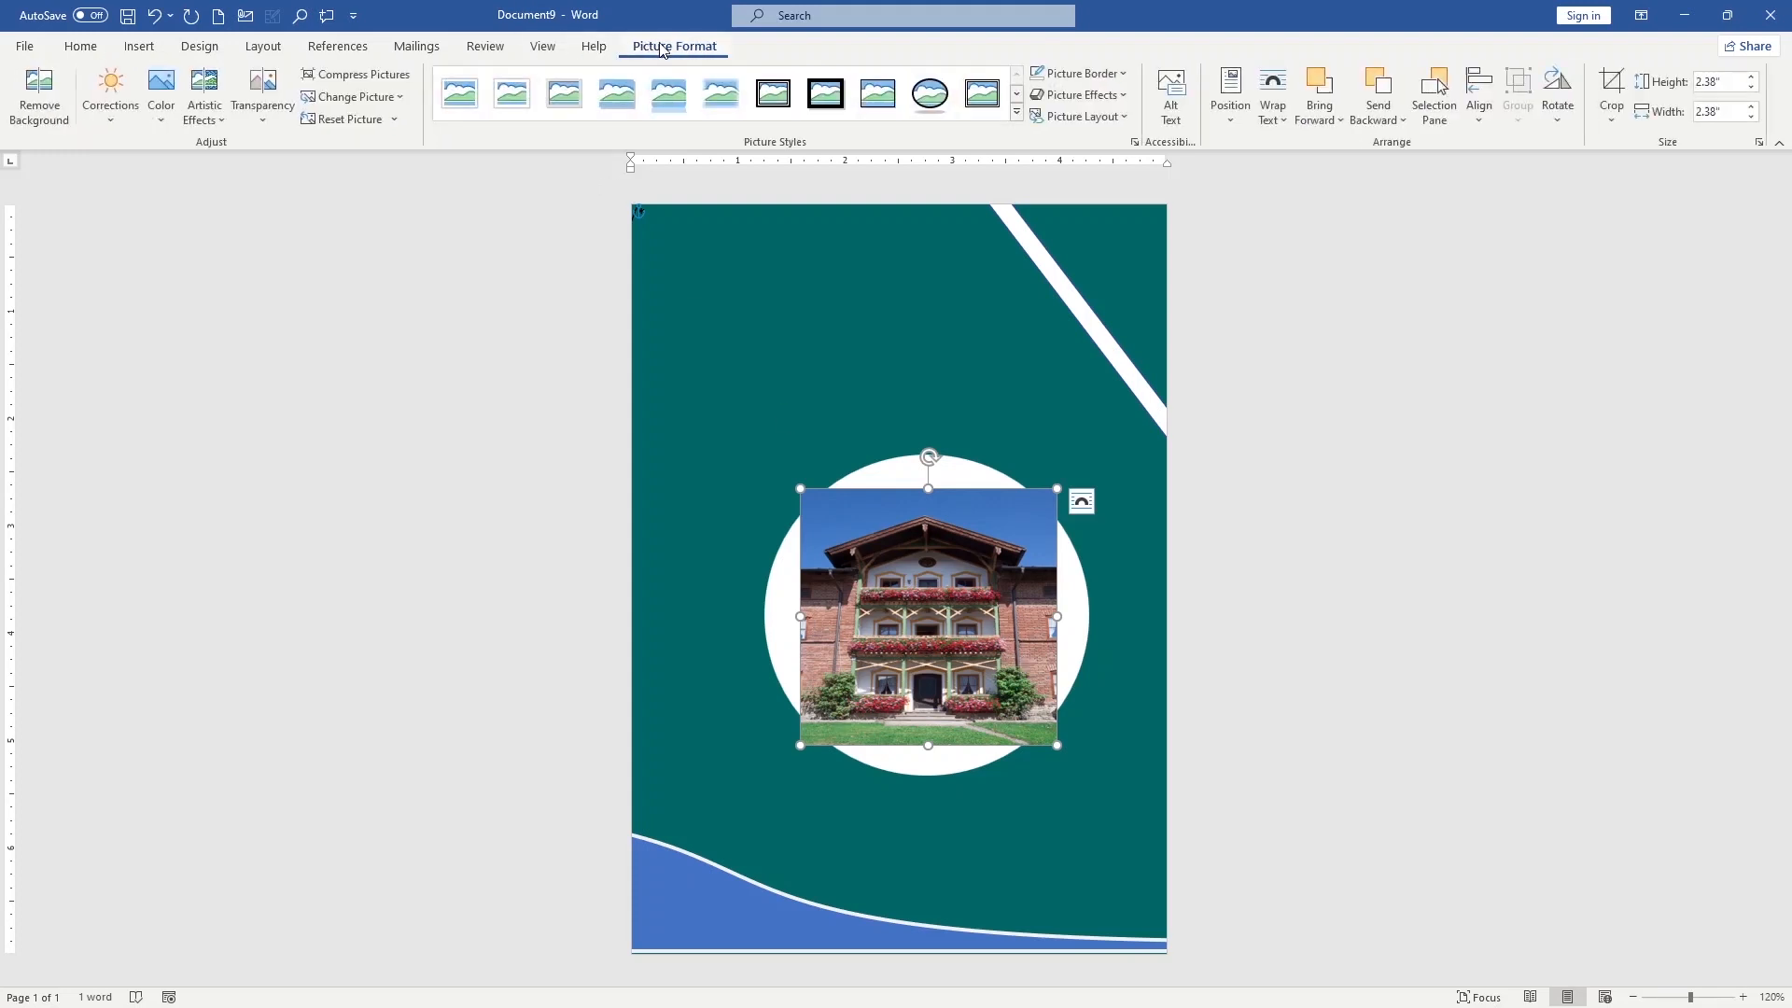
{"action": "left_click", "coordinate": [920, 99]}
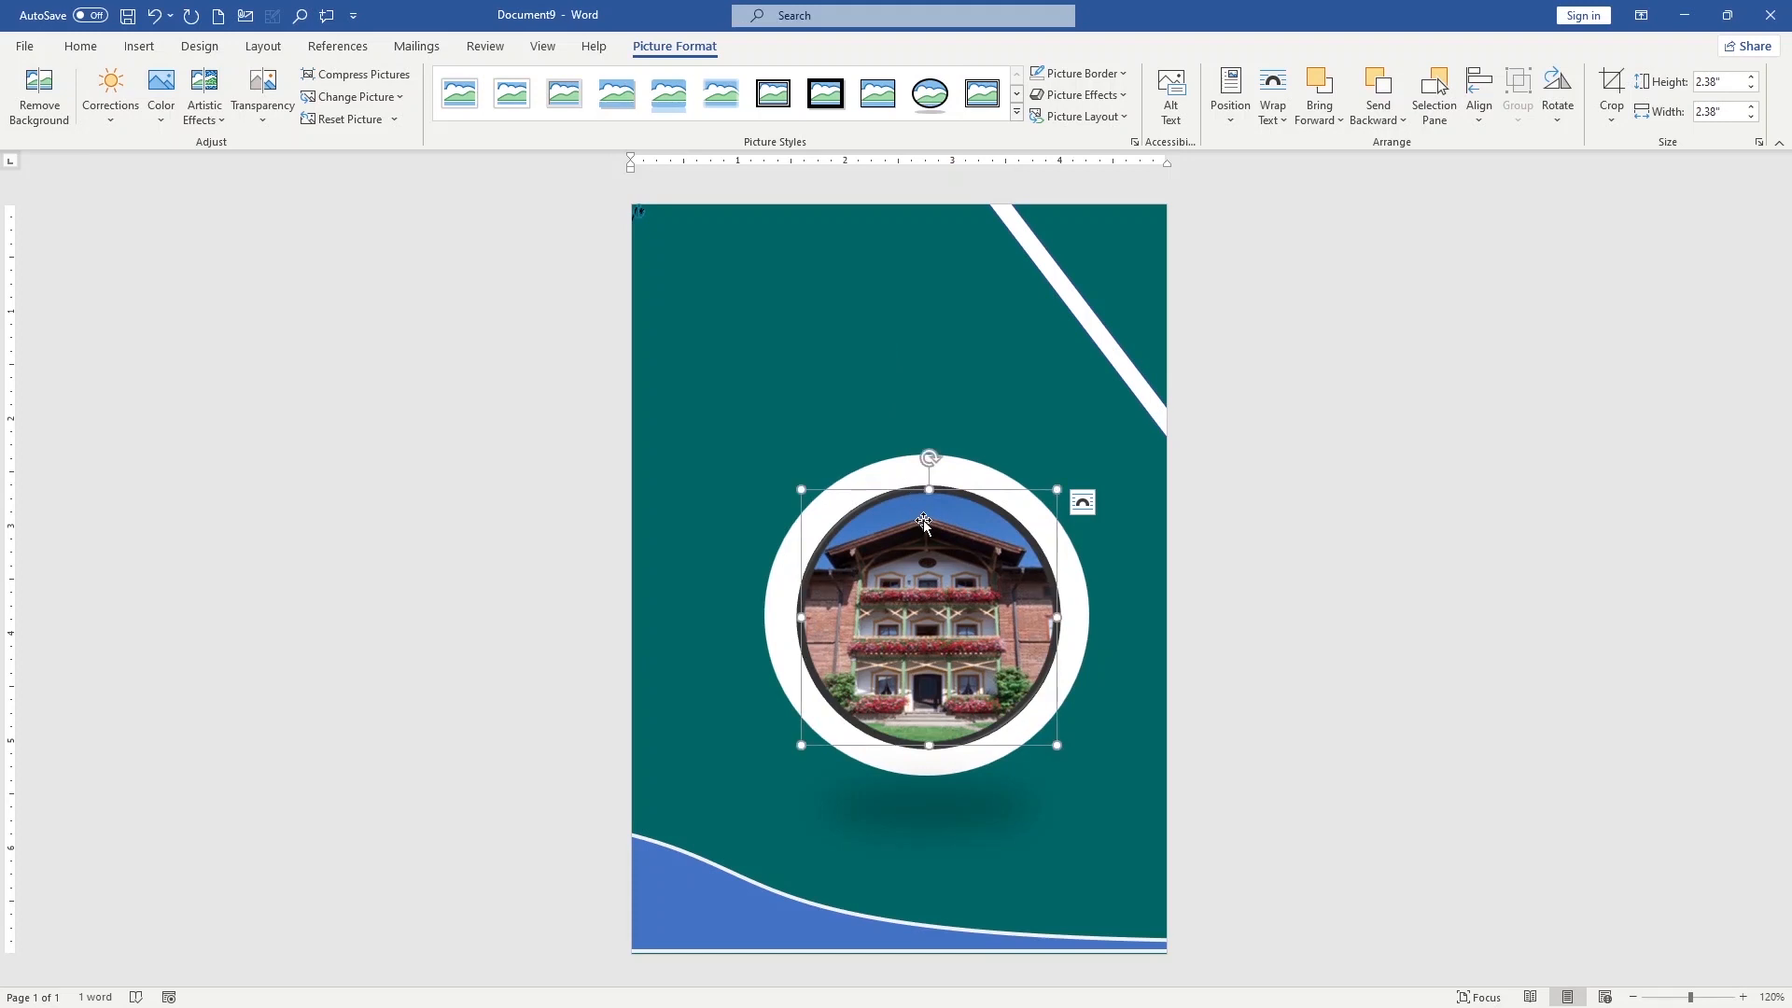
{"action": "left_click_drag", "start_coordinate": [920, 543], "coordinate": [924, 545]}
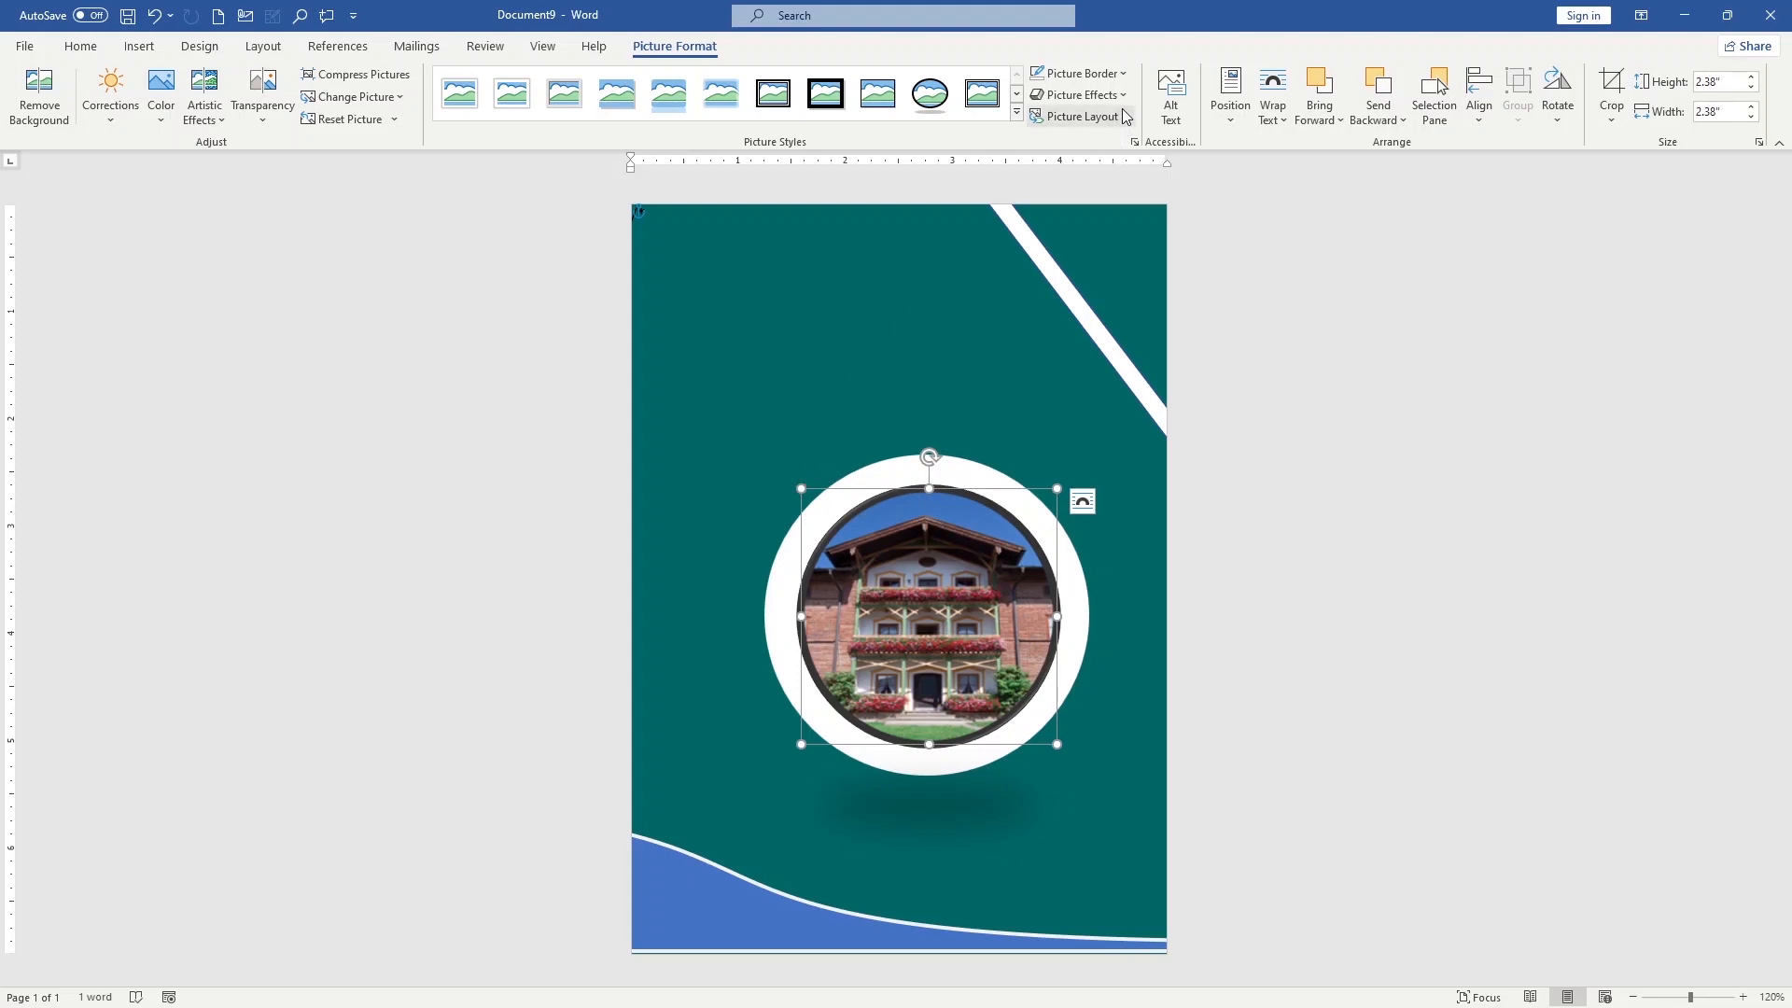
Remove the black border from the oval house picture by setting it to No Outline
{"action": "left_click", "coordinate": [1124, 75]}
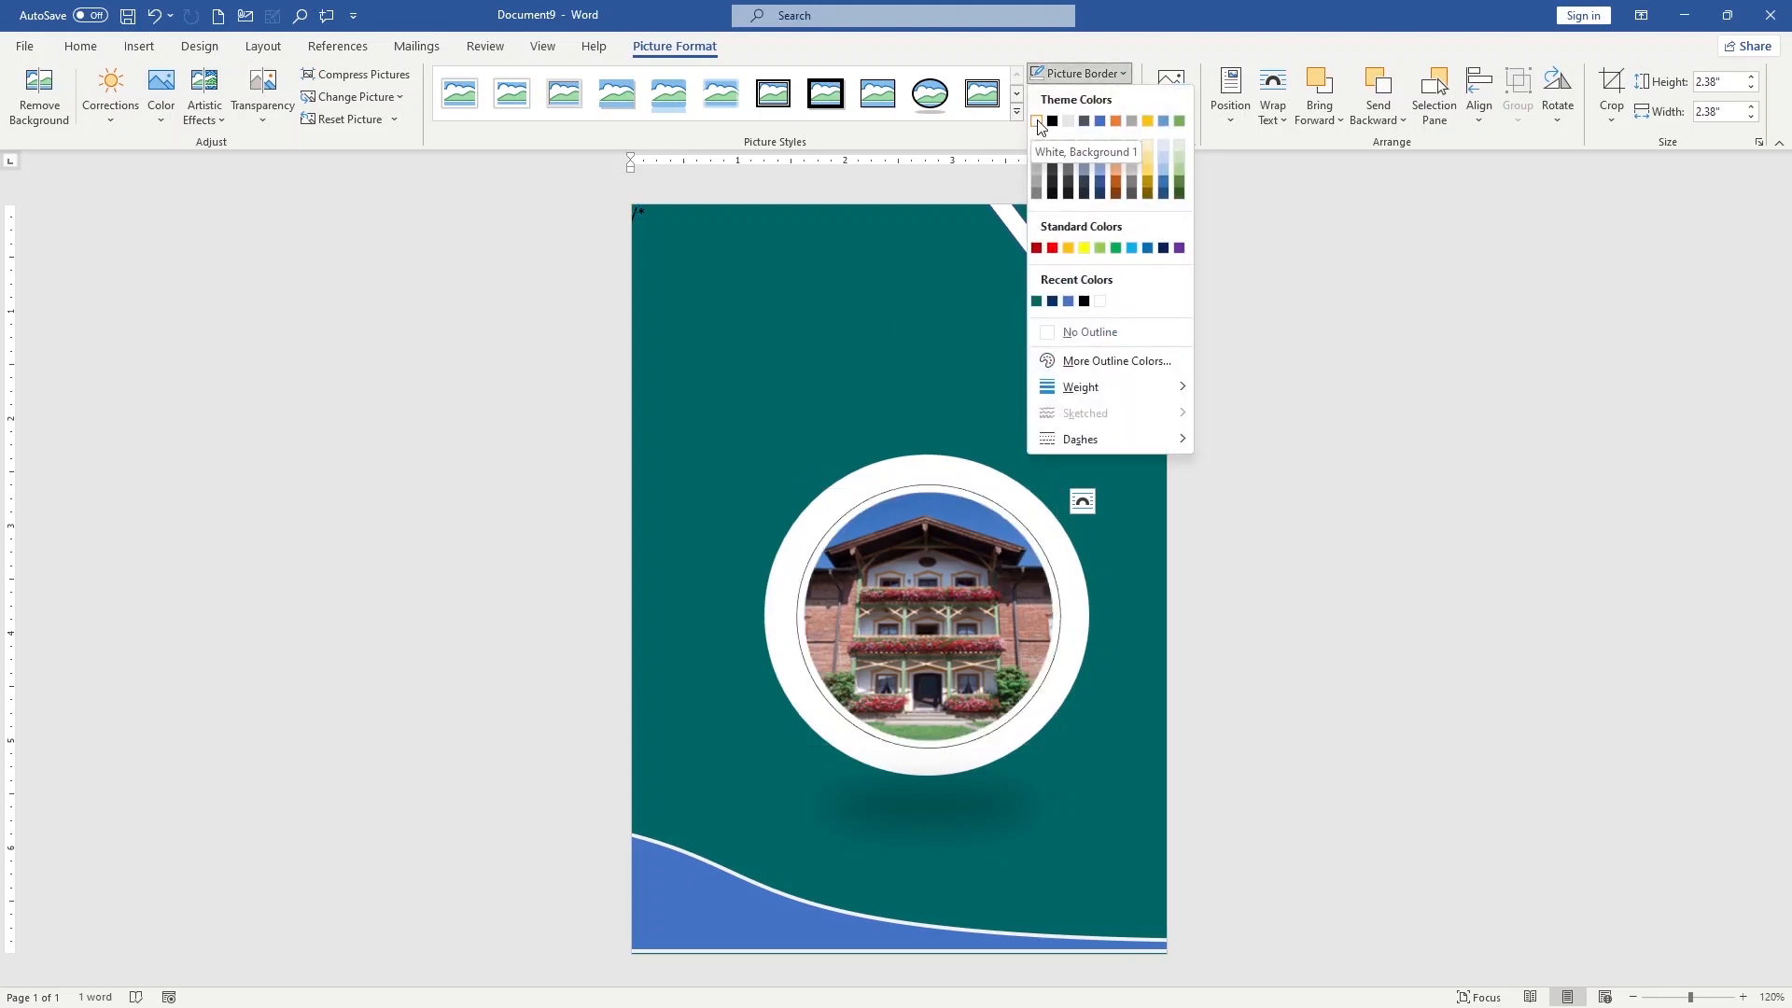
{"action": "left_click", "coordinate": [1085, 332]}
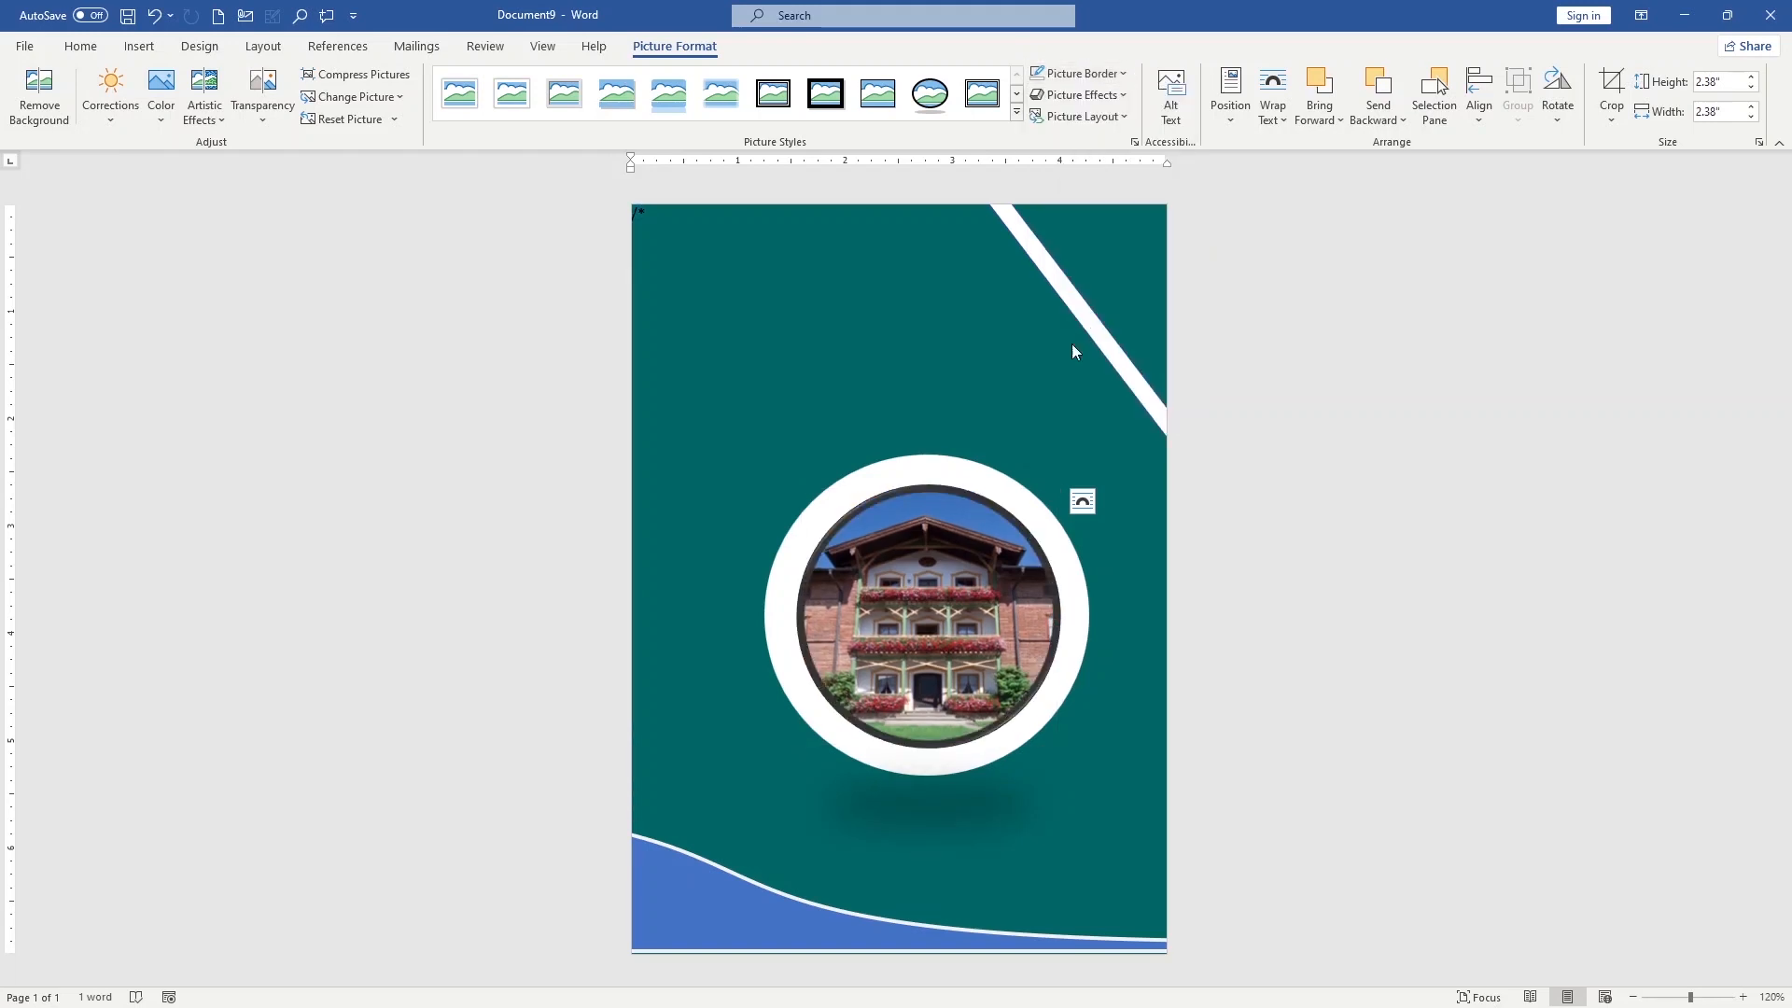
{"action": "left_click", "coordinate": [756, 547]}
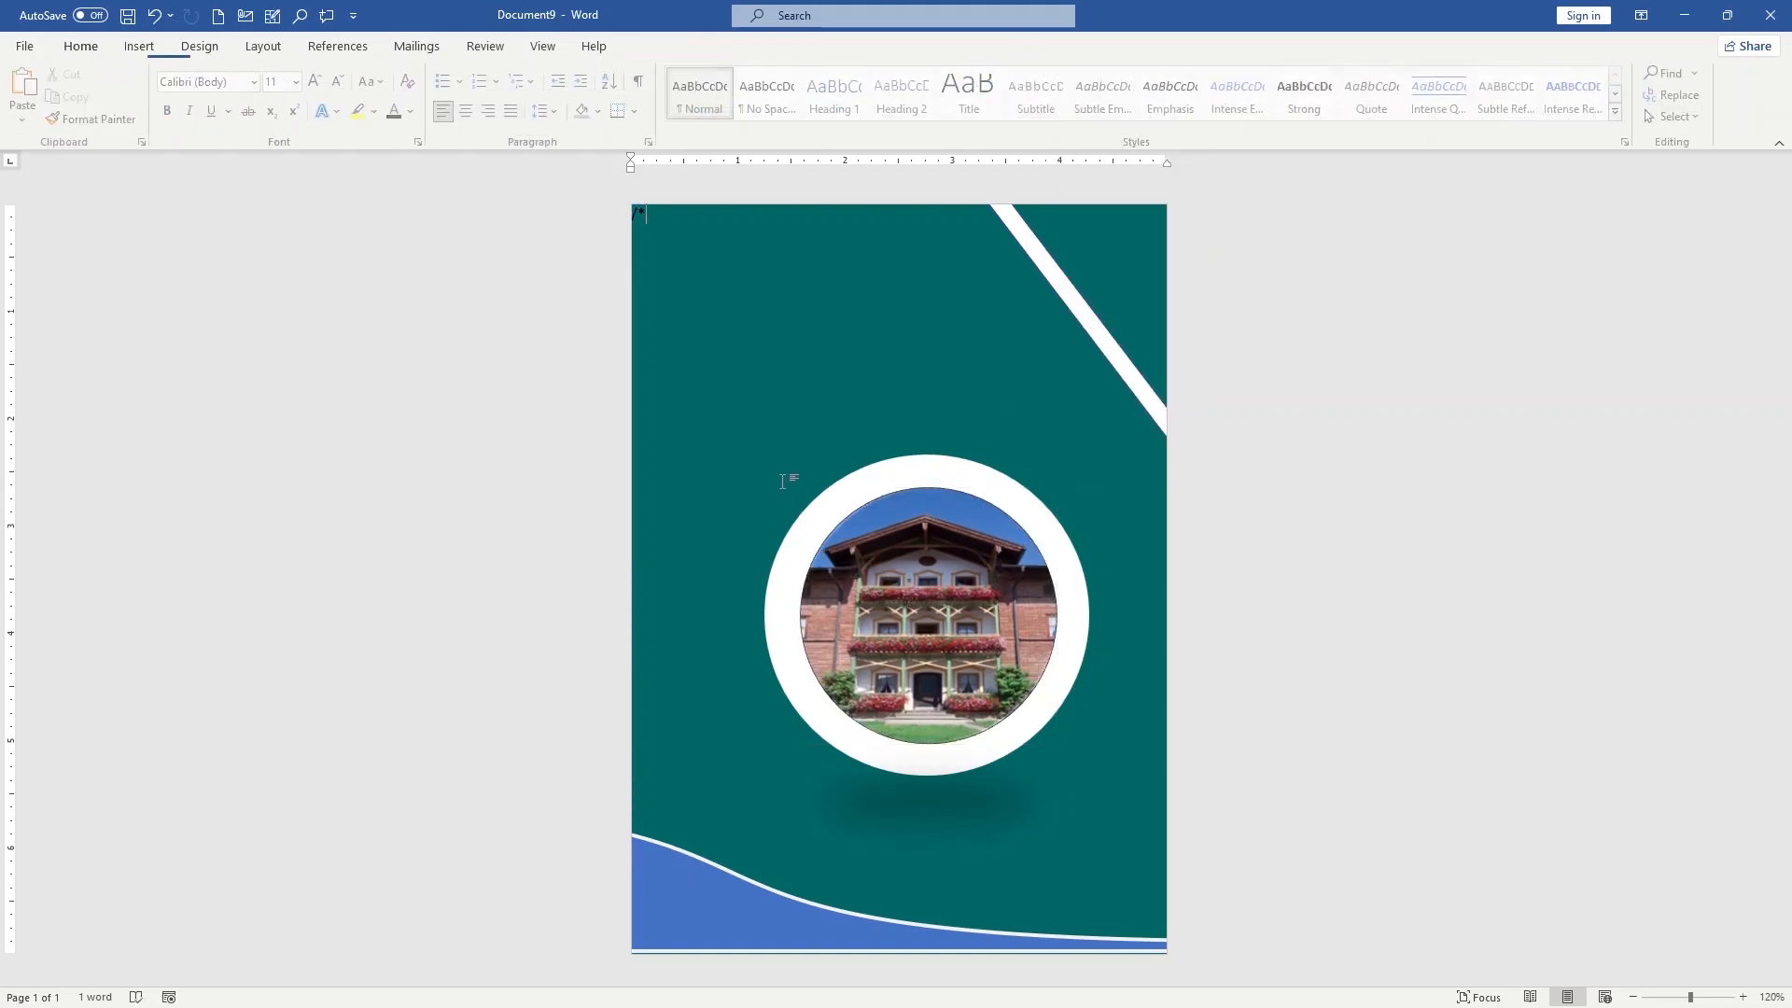
Bring the diagonal teal bar to the front so that it crosses the white circle
{"action": "left_click", "coordinate": [804, 468]}
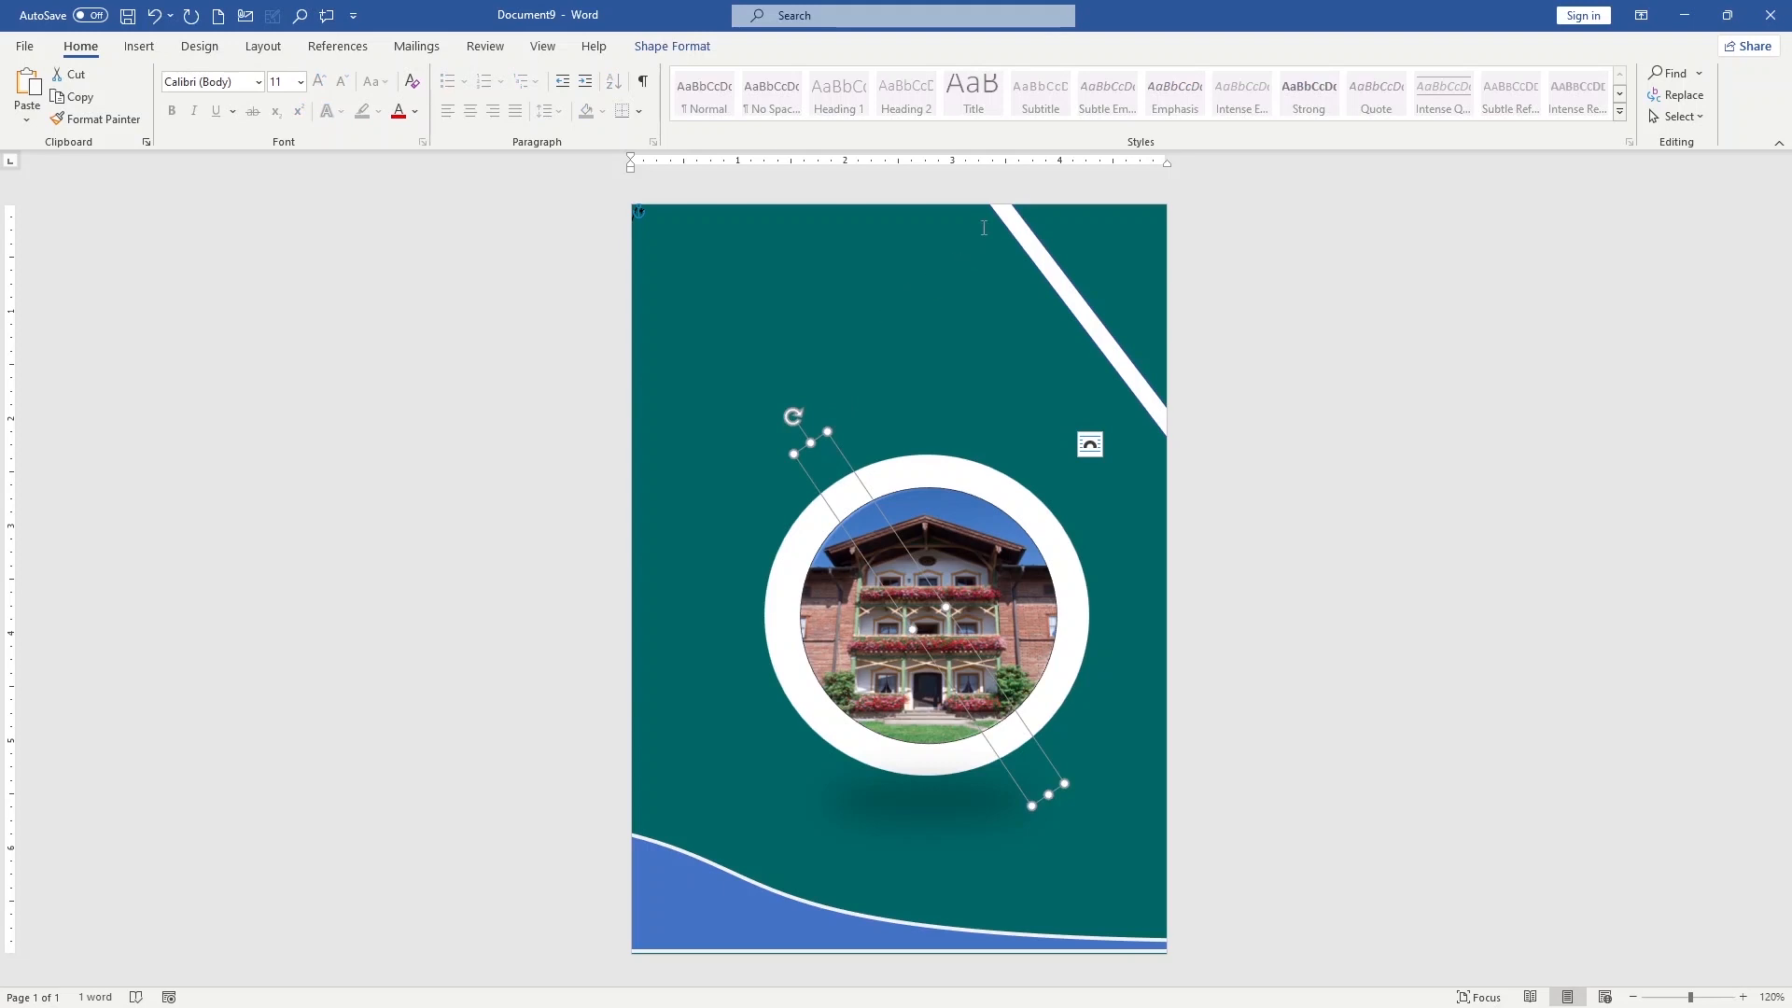
{"action": "left_click", "coordinate": [672, 45]}
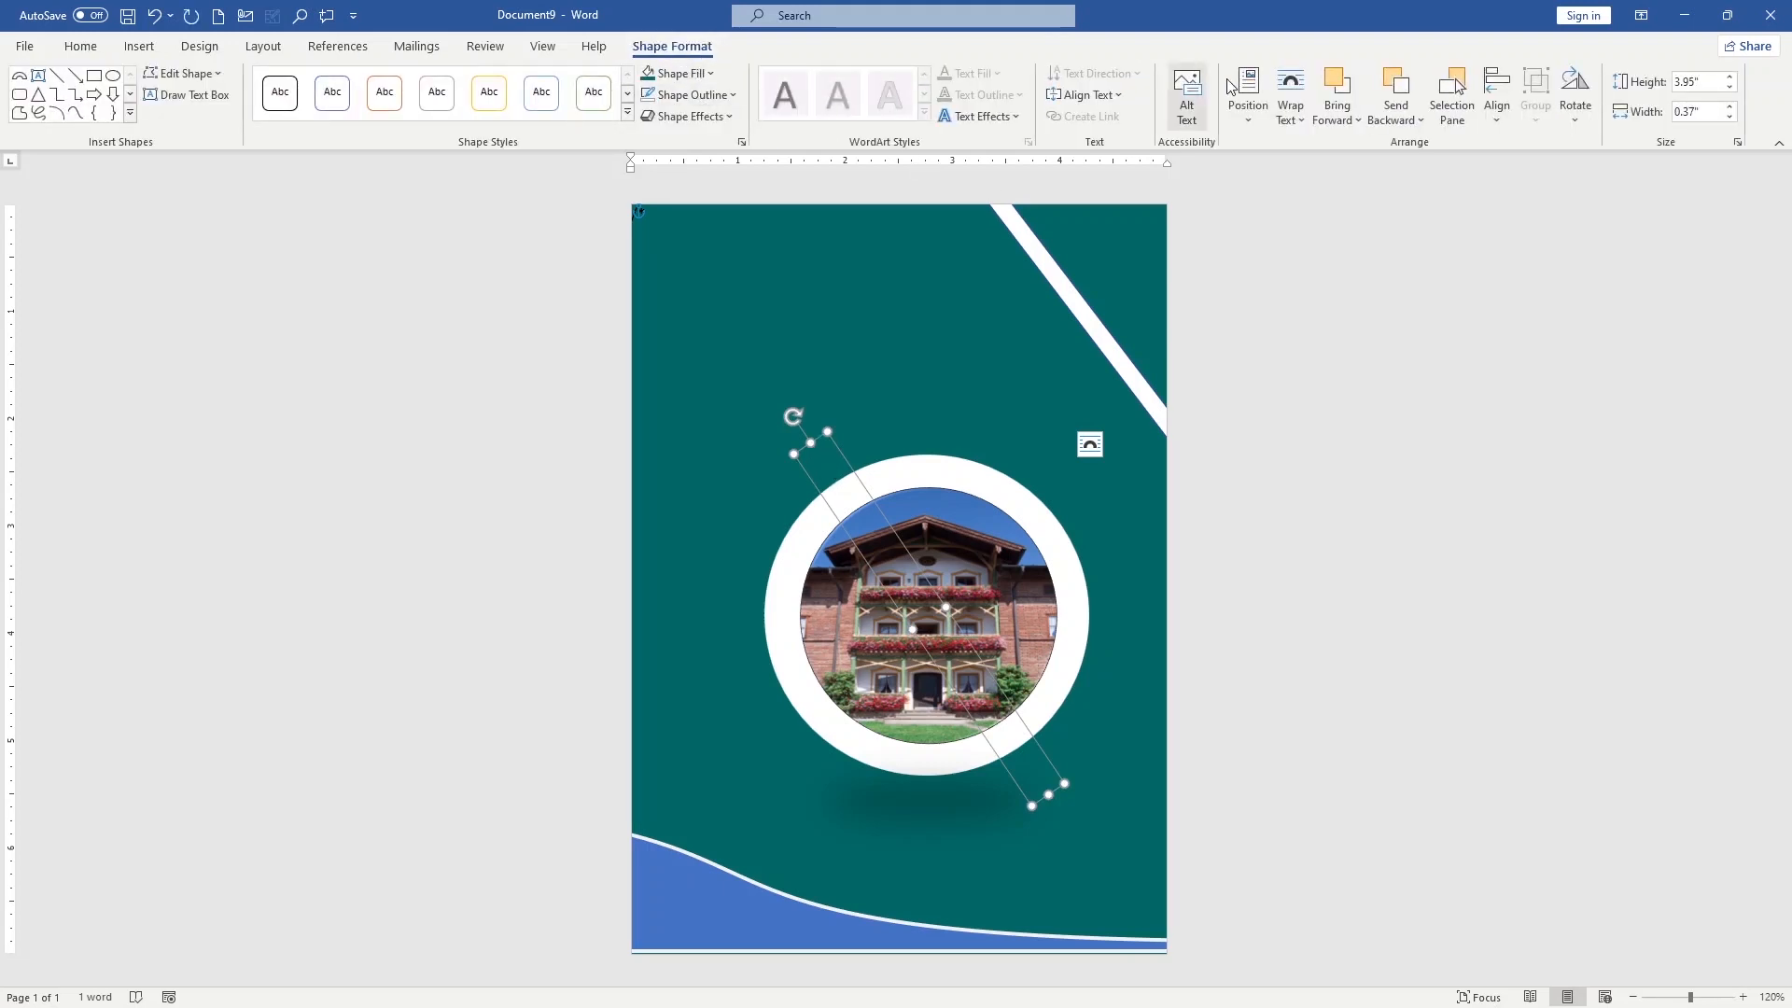
{"action": "right_click", "coordinate": [837, 473]}
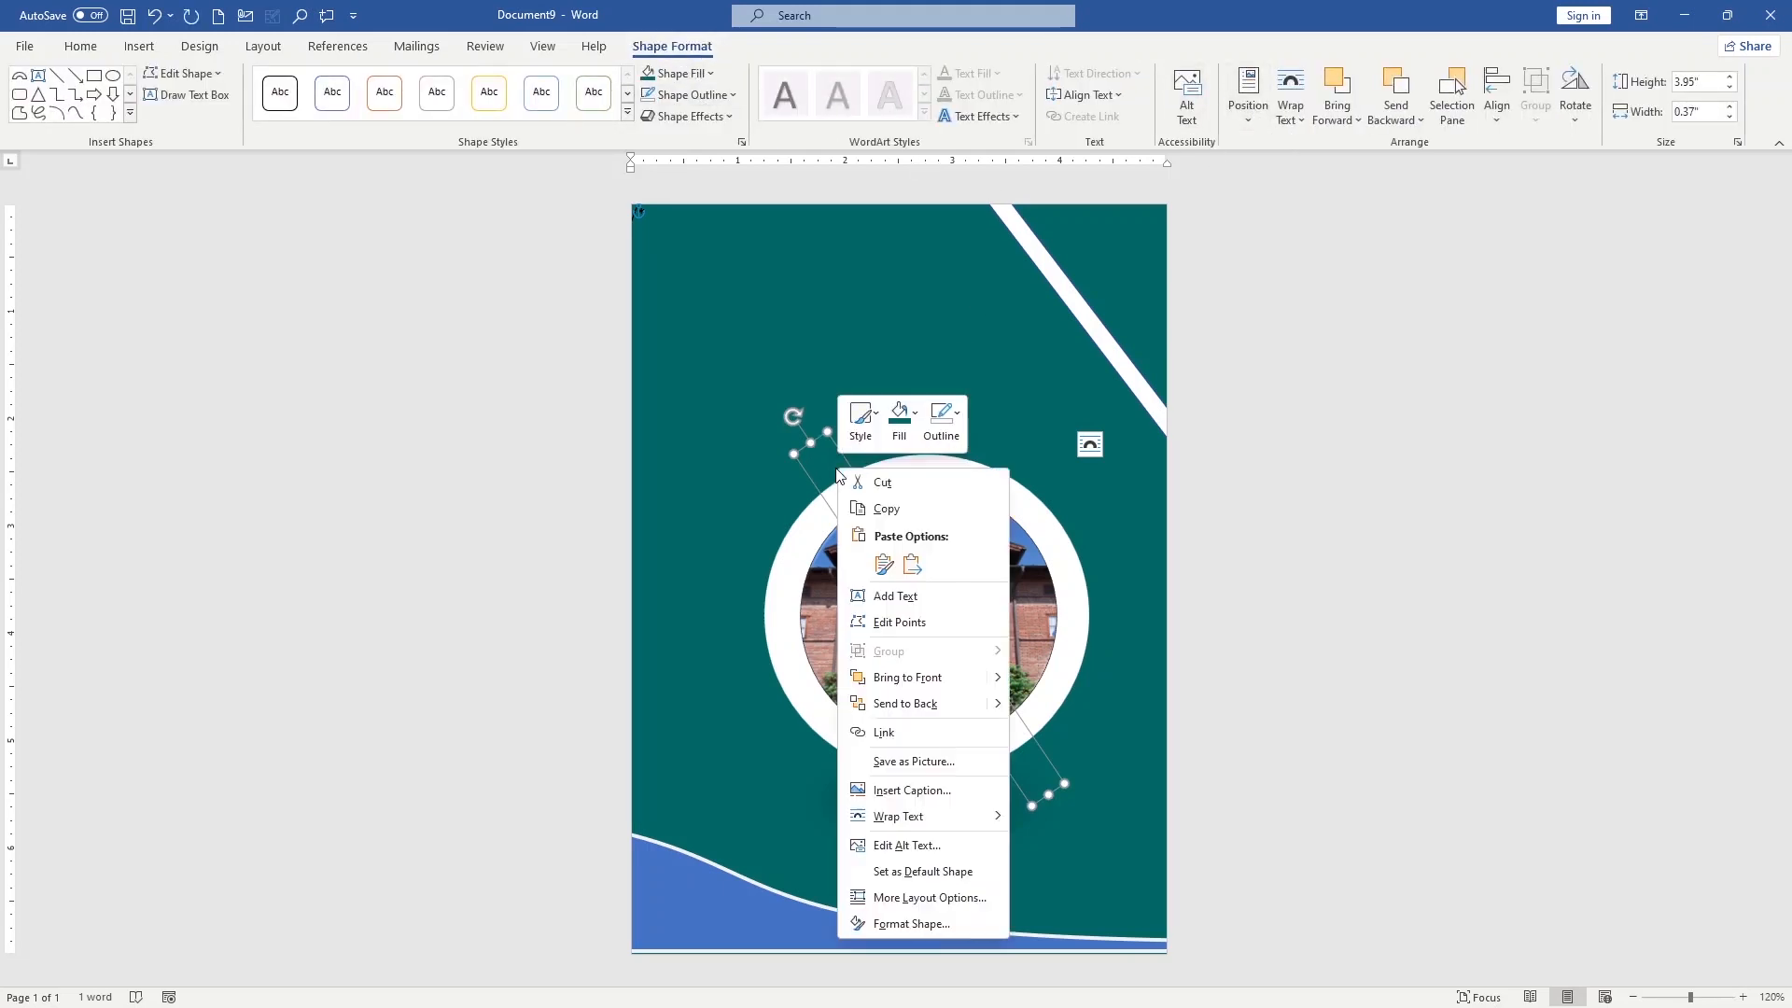
{"action": "left_click", "coordinate": [901, 688]}
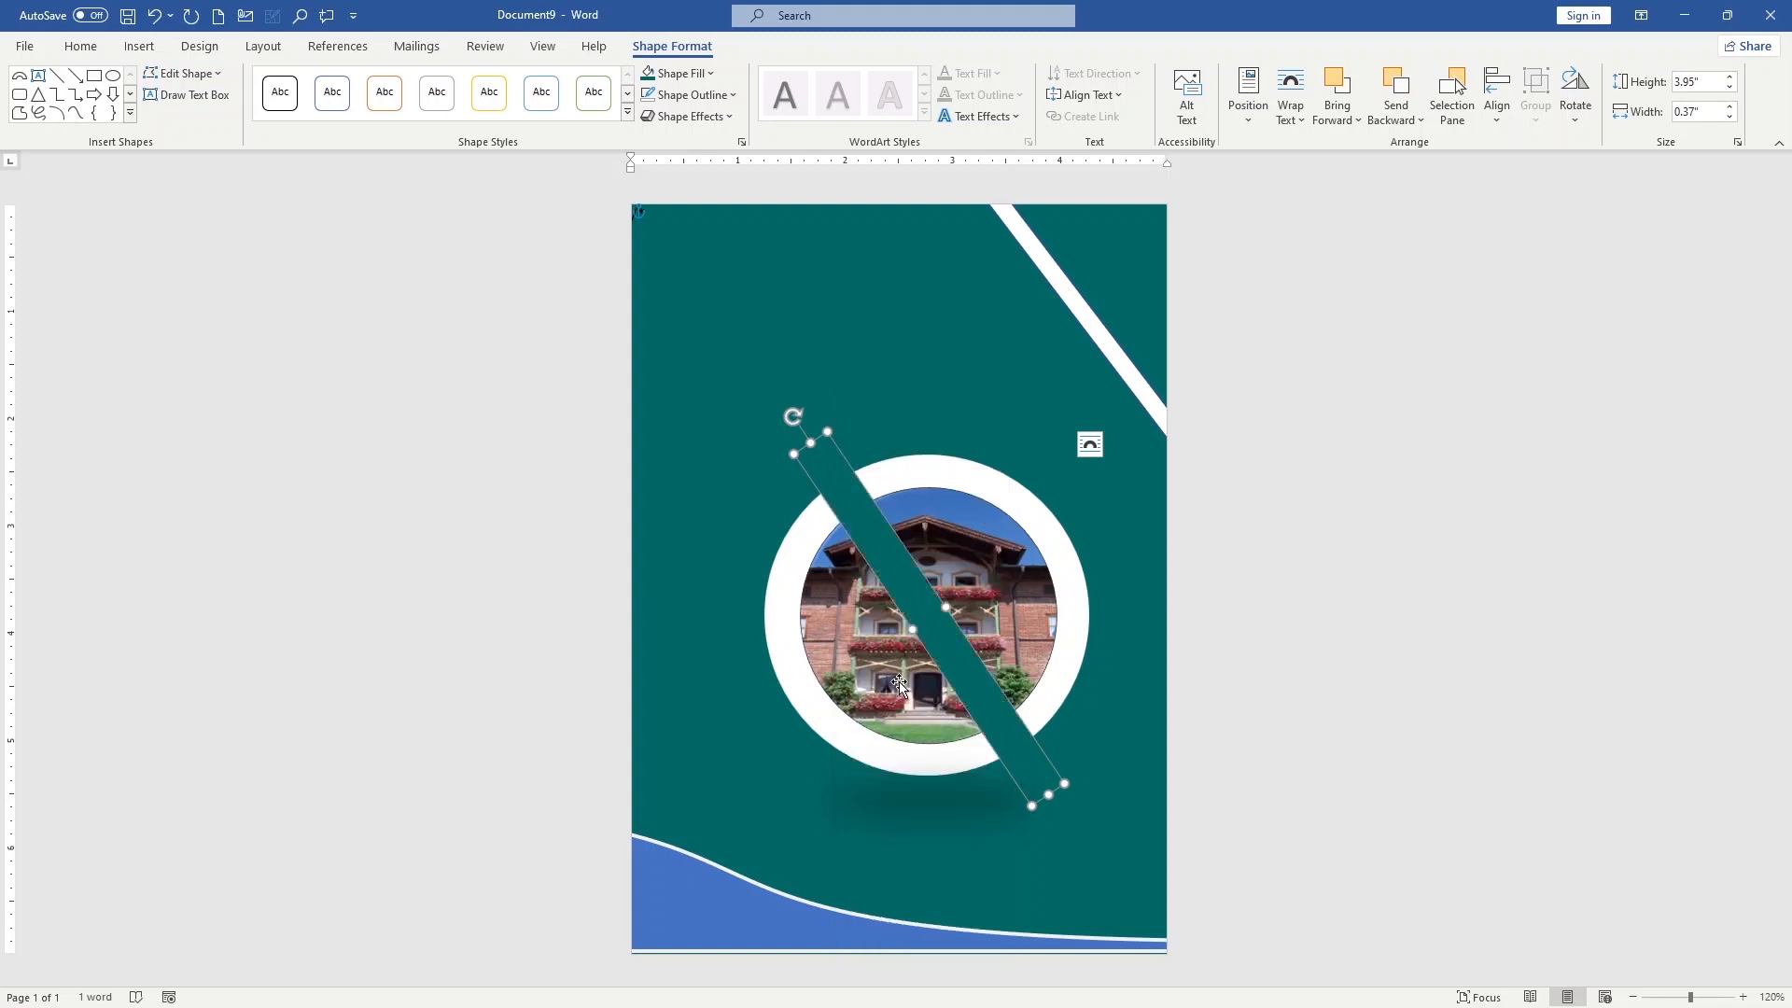
Bring the round house picture to the front so the teal bar cuts only through the white ring
{"action": "left_click", "coordinate": [1022, 618]}
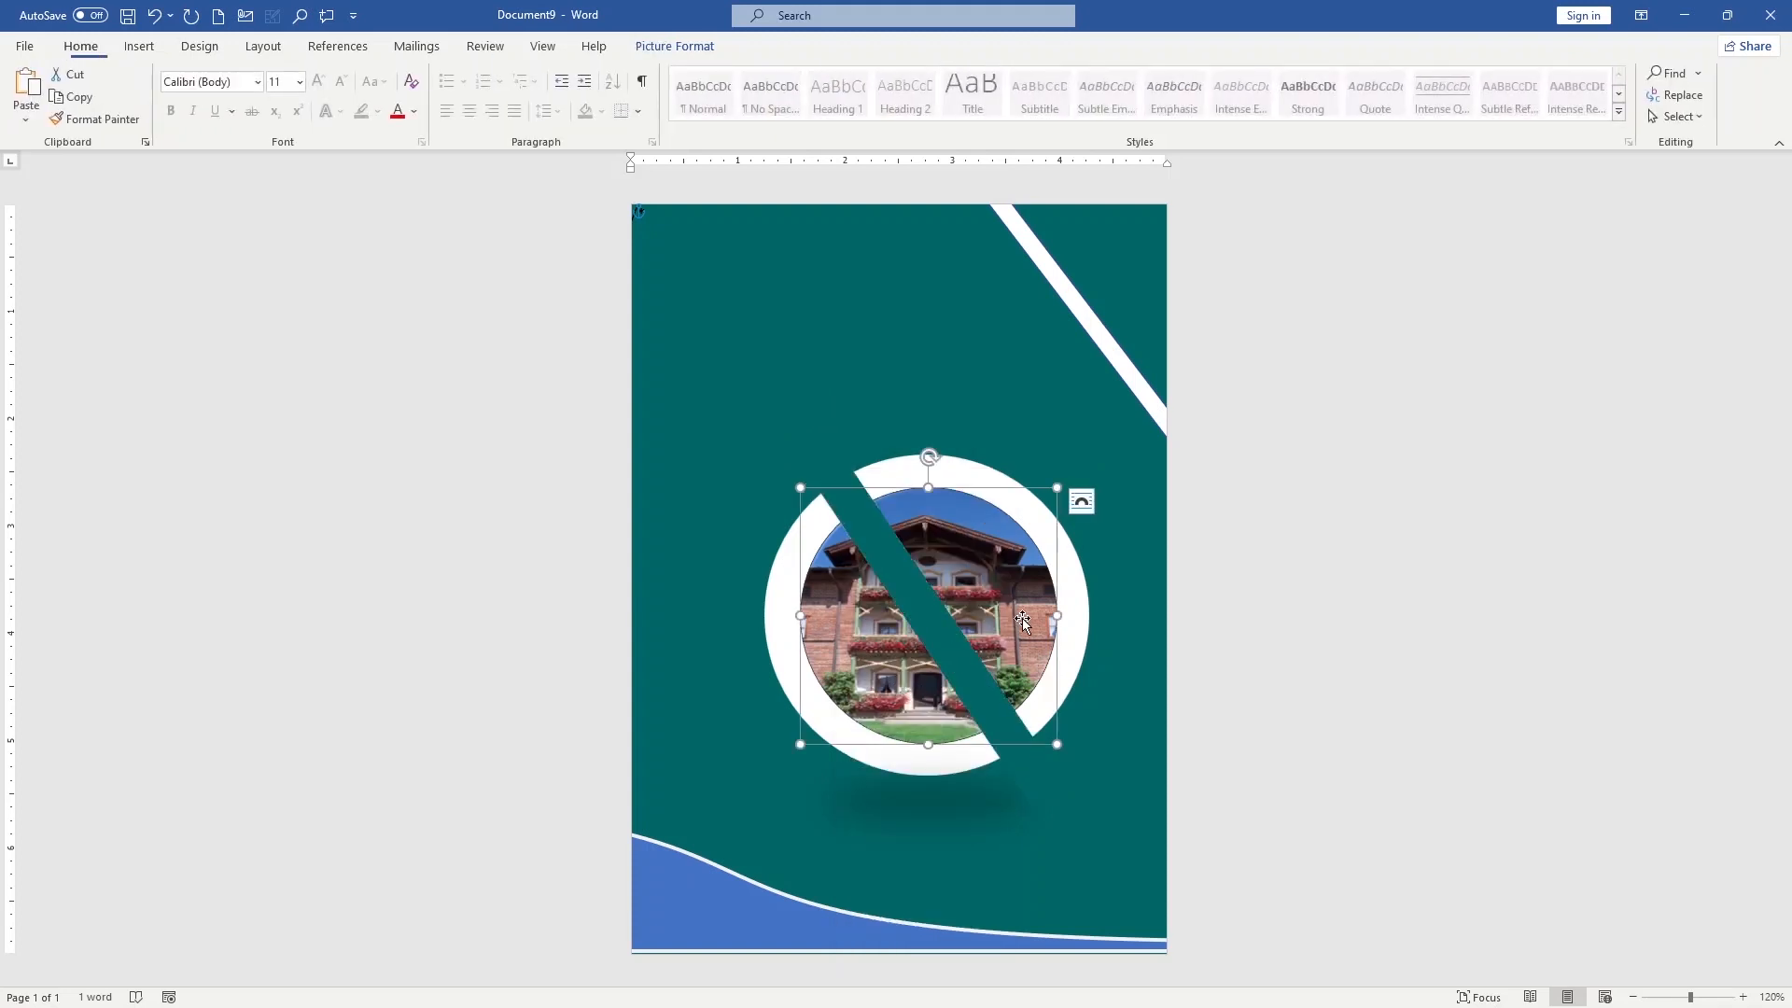
{"action": "right_click", "coordinate": [1022, 618]}
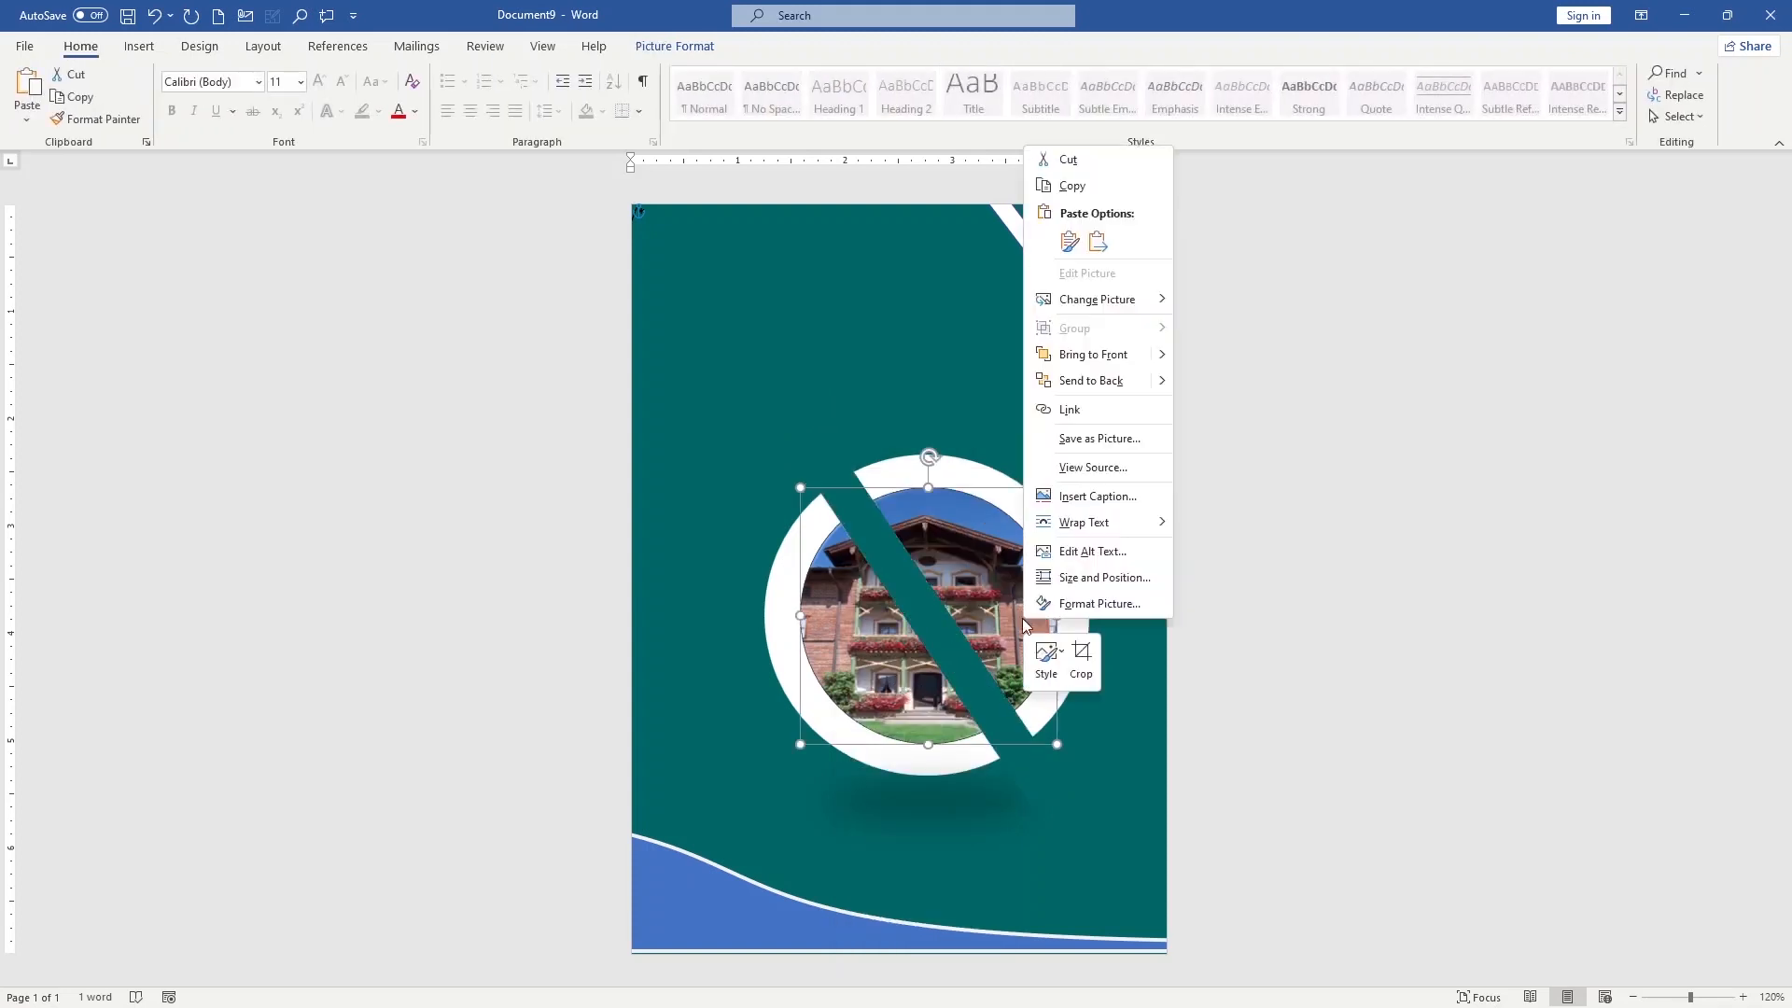
{"action": "left_click", "coordinate": [1087, 354]}
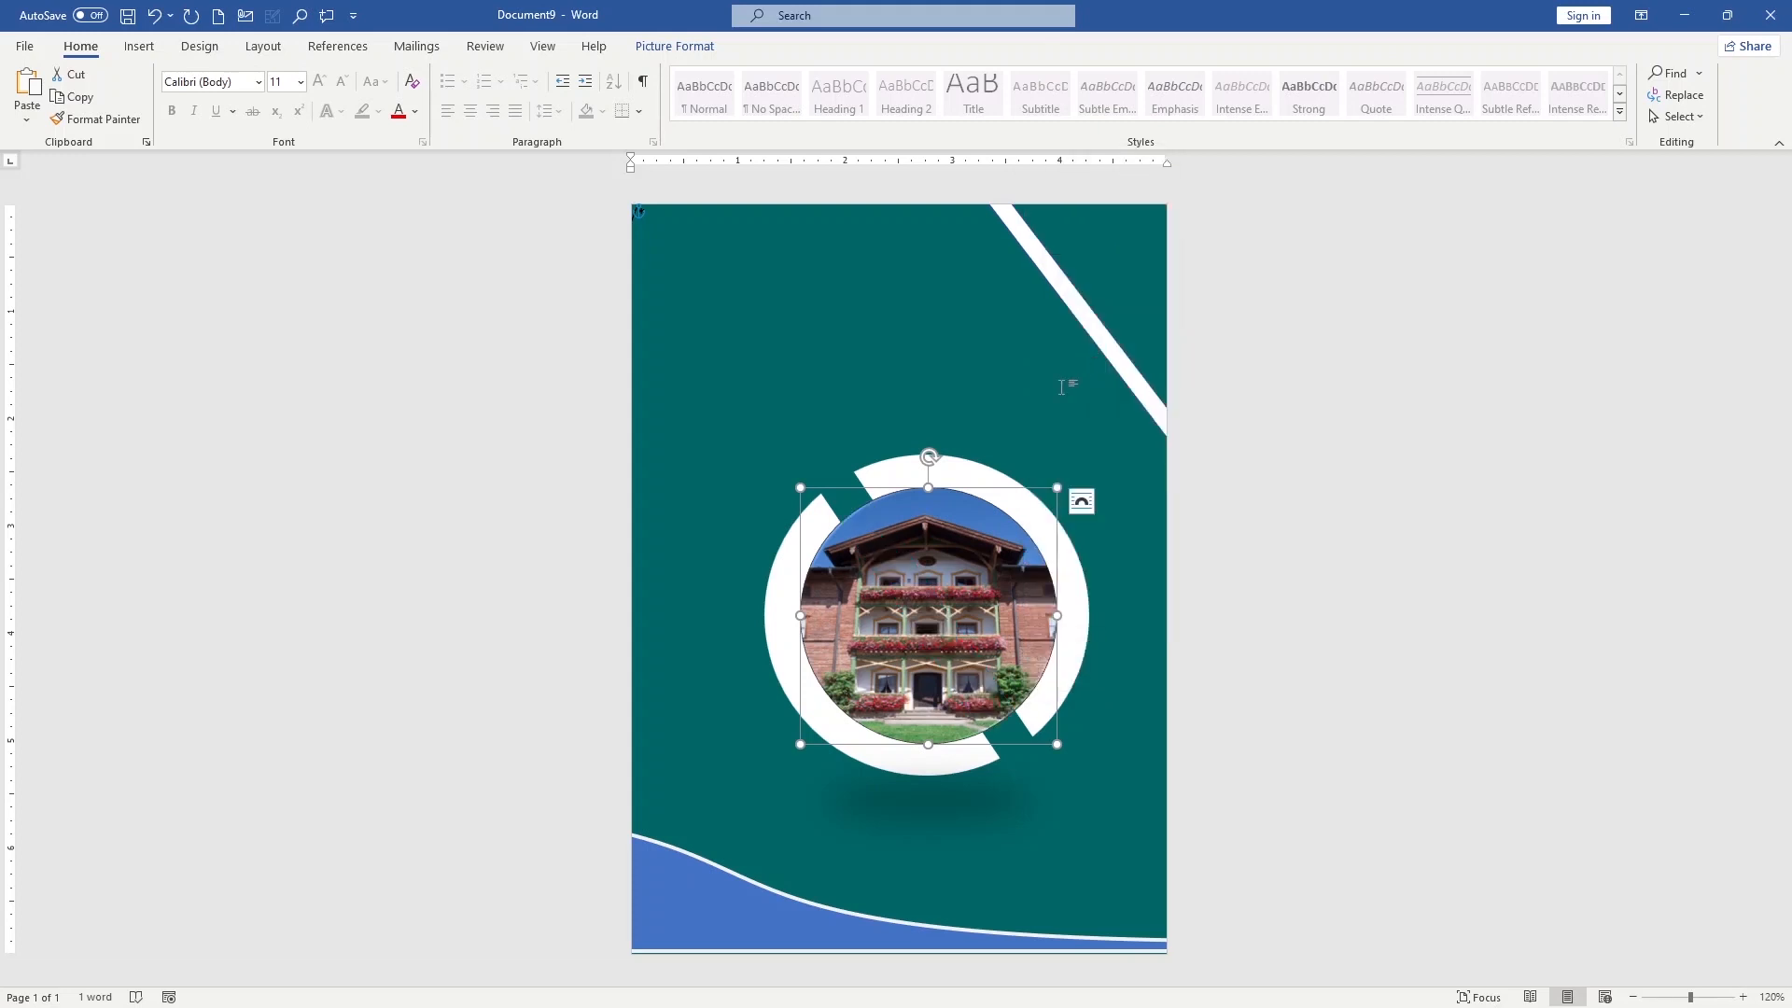
{"action": "left_click", "coordinate": [1118, 570]}
Insert a Simple Text Box near the upper edge of the cover containing the heading "Proposal Marketing"
{"action": "scroll", "coordinate": [967, 539], "scroll_direction": "down", "scroll_amount": 3, "text": "ctrl"}
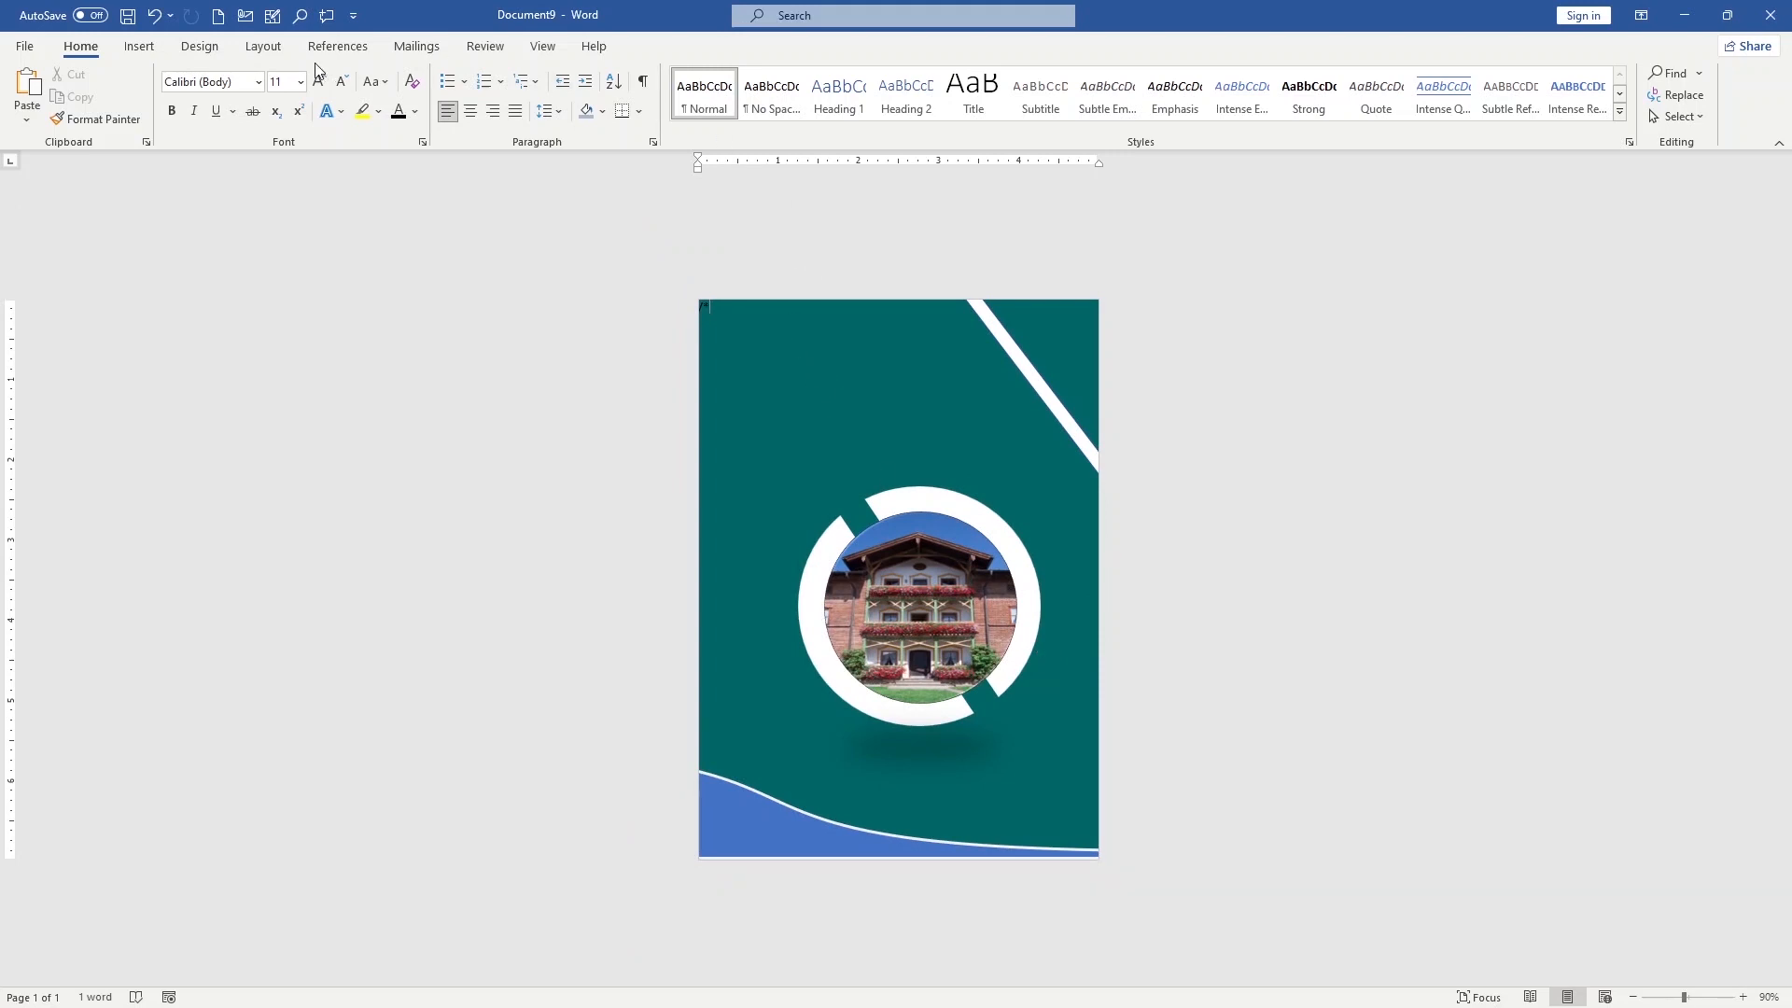
{"action": "left_click", "coordinate": [140, 47]}
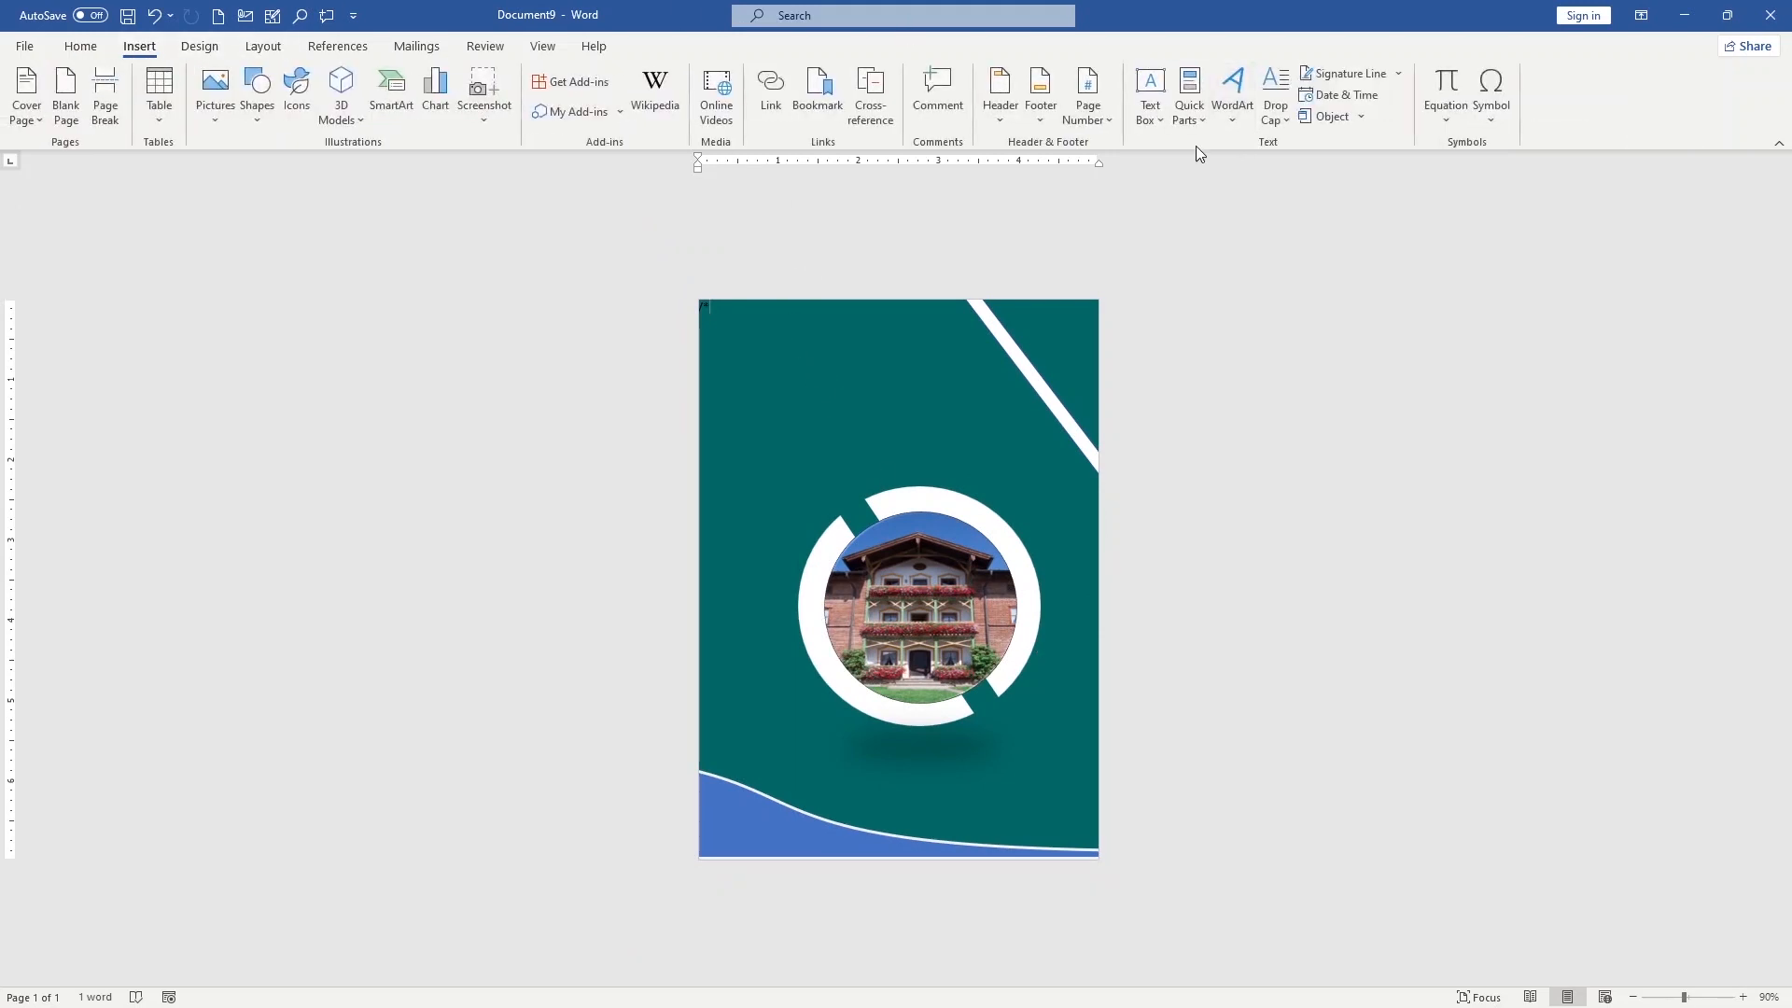
{"action": "left_click", "coordinate": [1157, 126]}
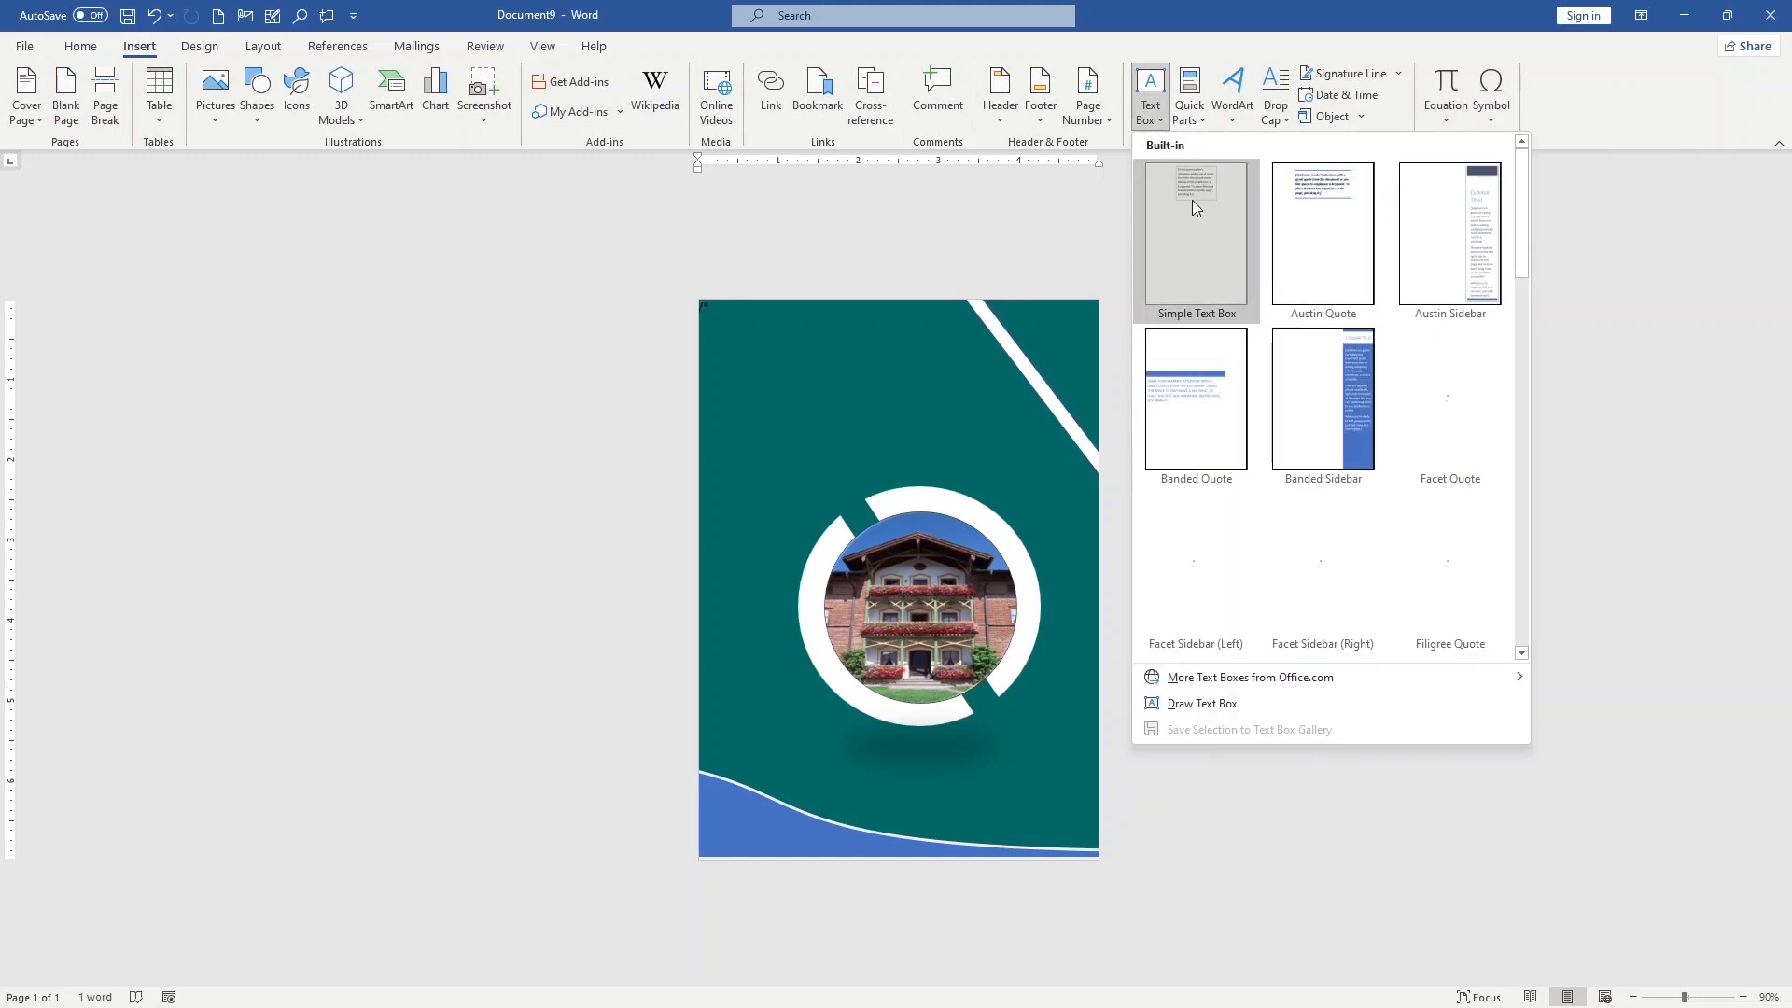
{"action": "left_click", "coordinate": [1191, 200]}
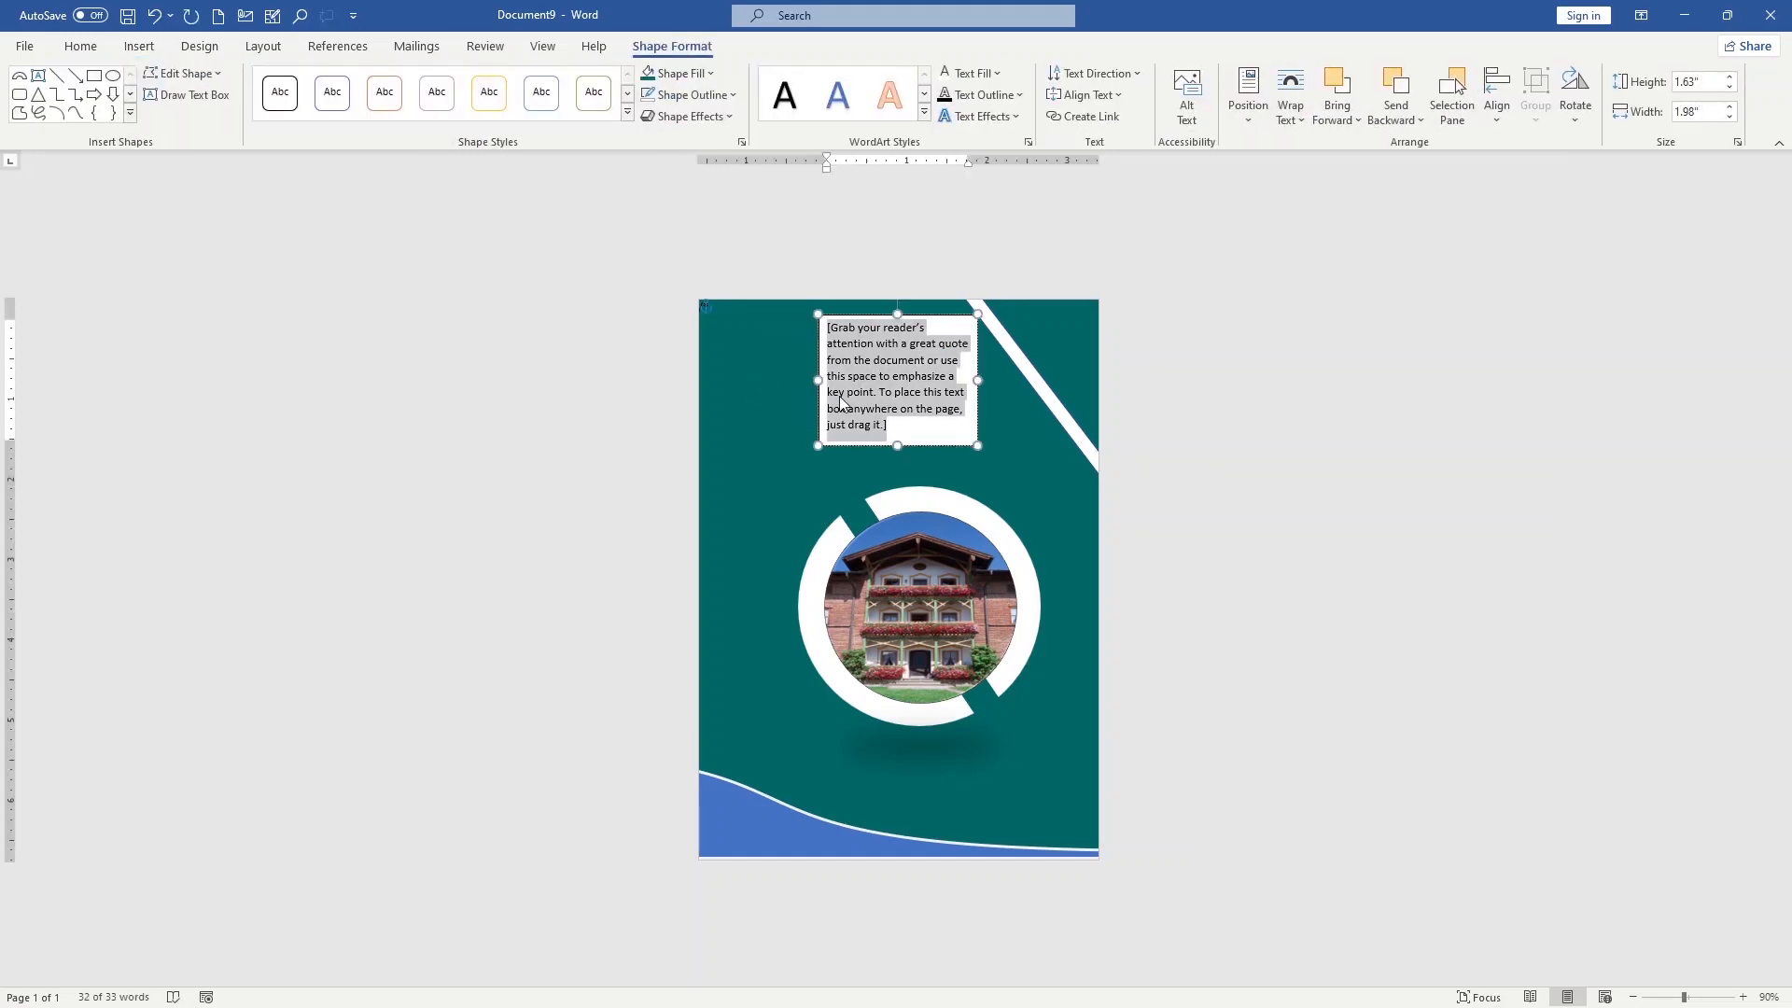
{"action": "type", "text": "proposa"}
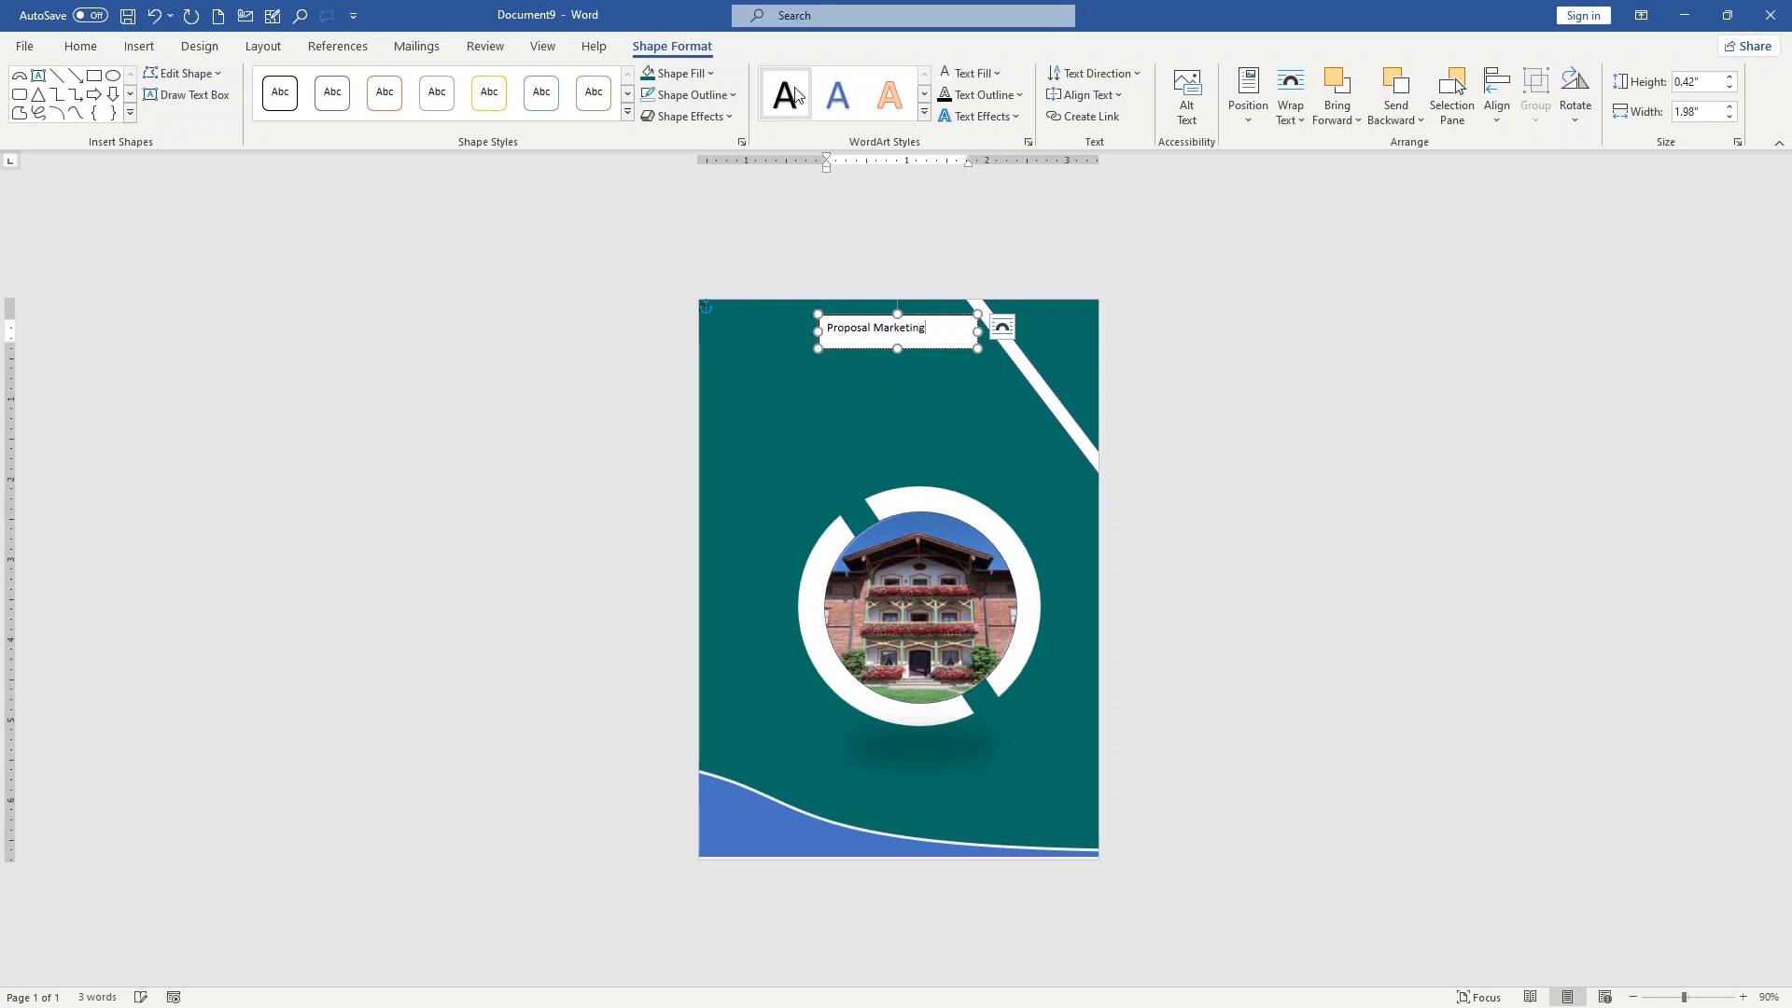
Apply a light blue outlined WordArt style to the heading, and enlarge its box to about 2.17 by 1 inch, moved slightly lower
{"action": "left_click", "coordinate": [927, 114]}
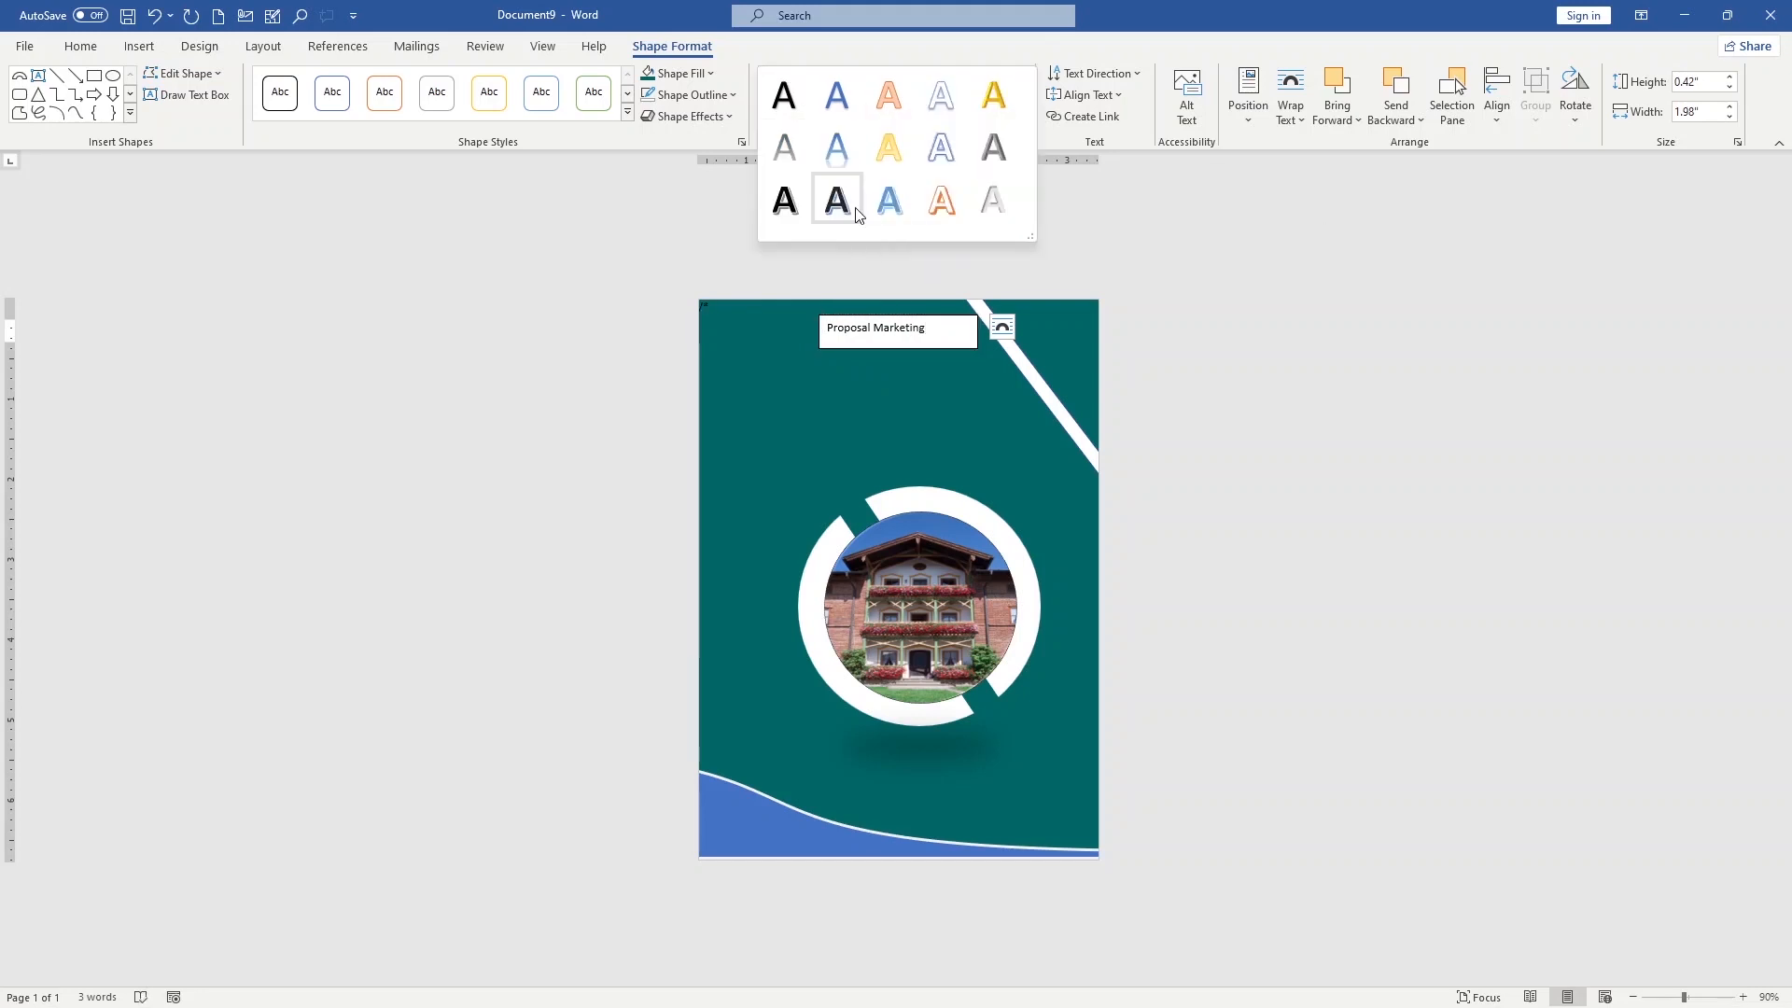
{"action": "left_click", "coordinate": [836, 193]}
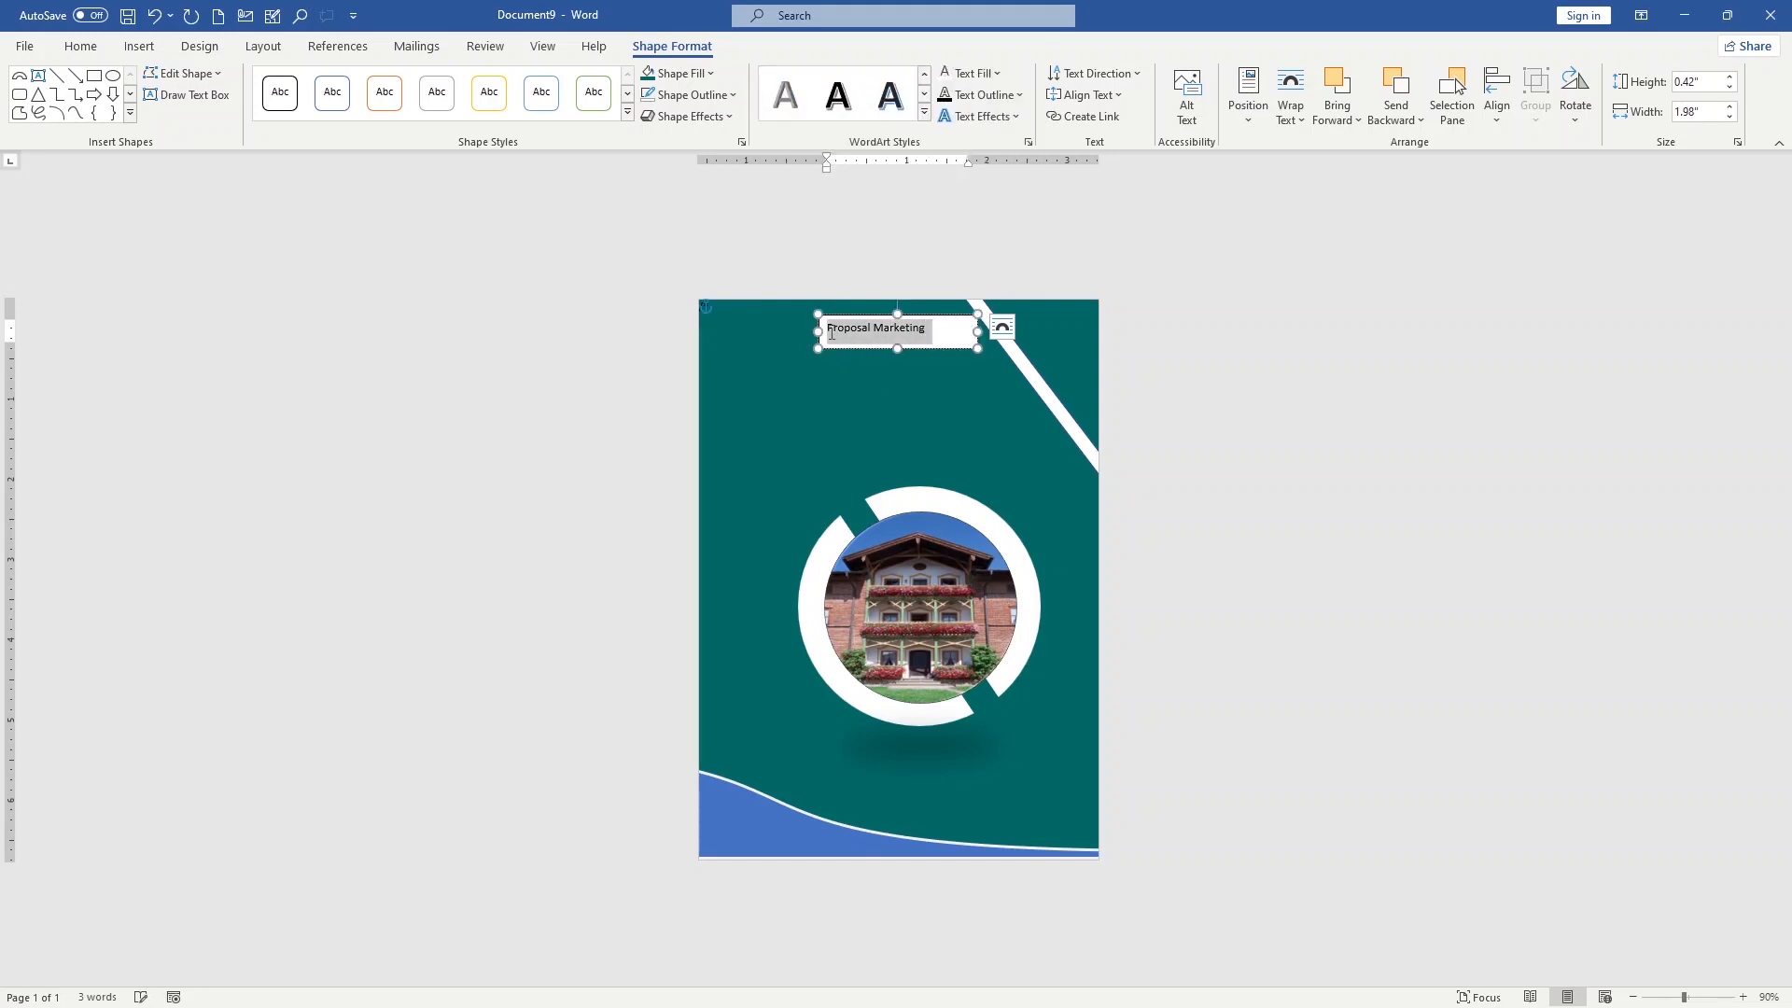
{"action": "left_click", "coordinate": [838, 93]}
{"action": "left_click_drag", "start_coordinate": [977, 350], "coordinate": [994, 396]}
{"action": "left_click_drag", "start_coordinate": [931, 318], "coordinate": [906, 370]}
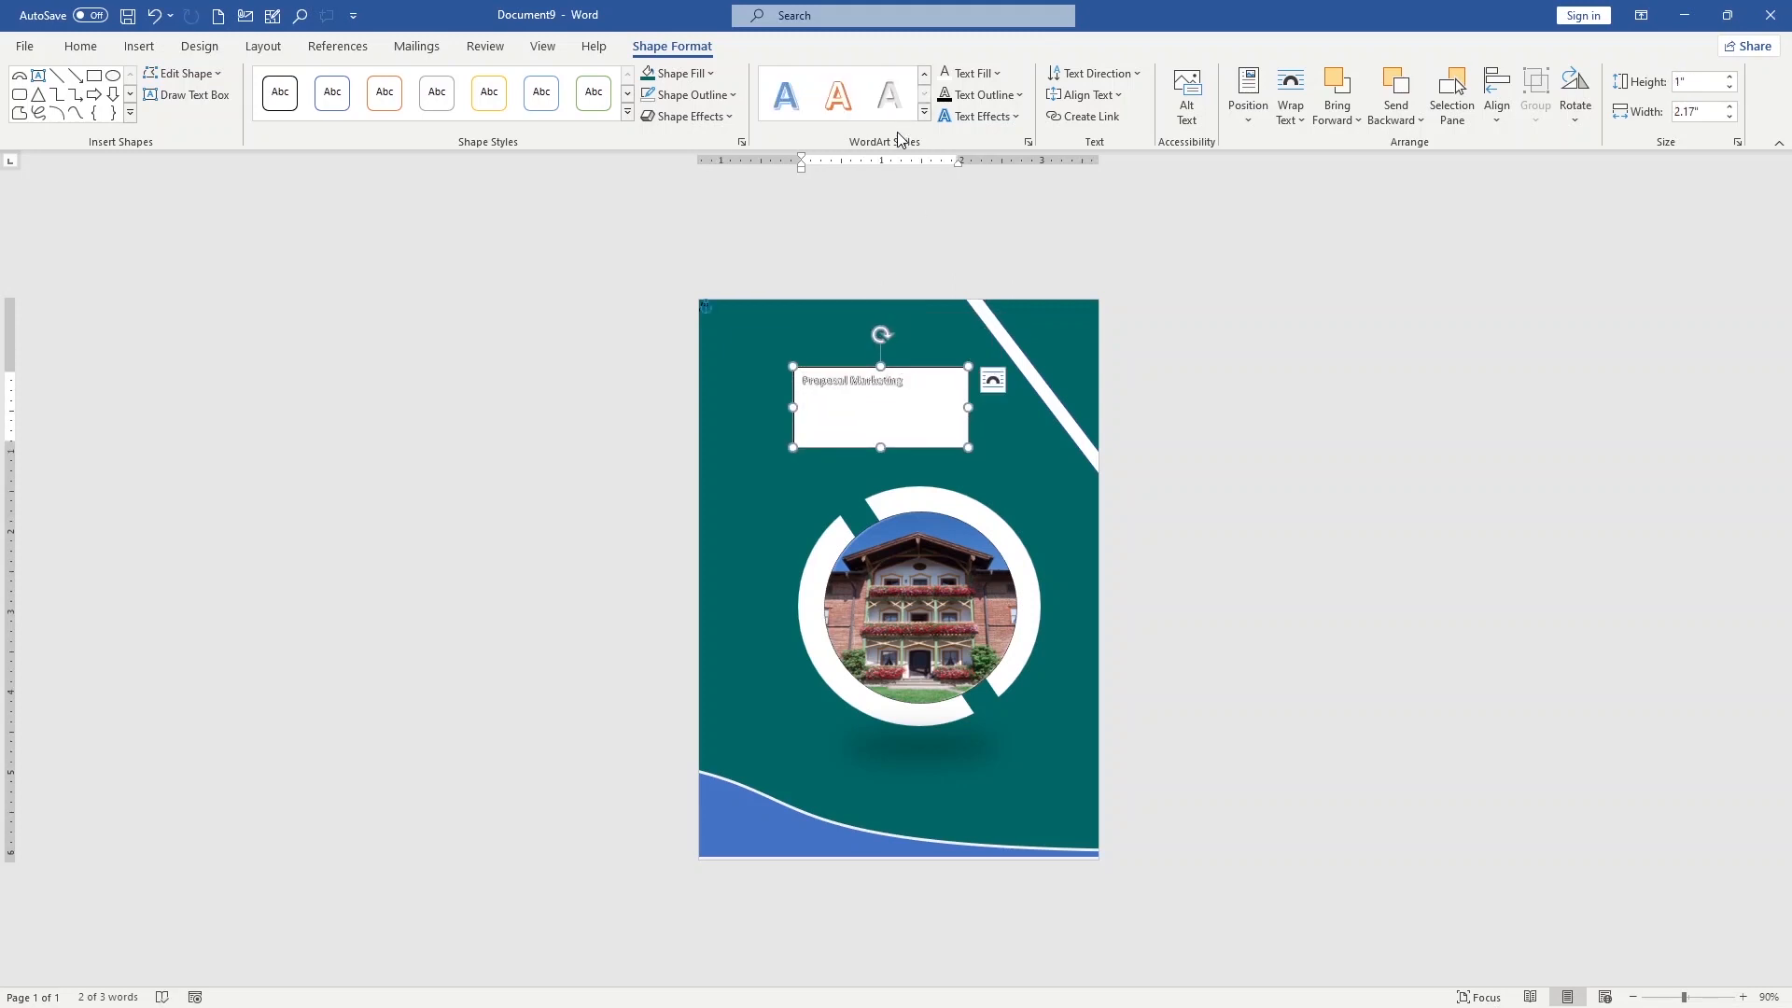
{"action": "left_click", "coordinate": [924, 94]}
{"action": "left_click", "coordinate": [789, 106]}
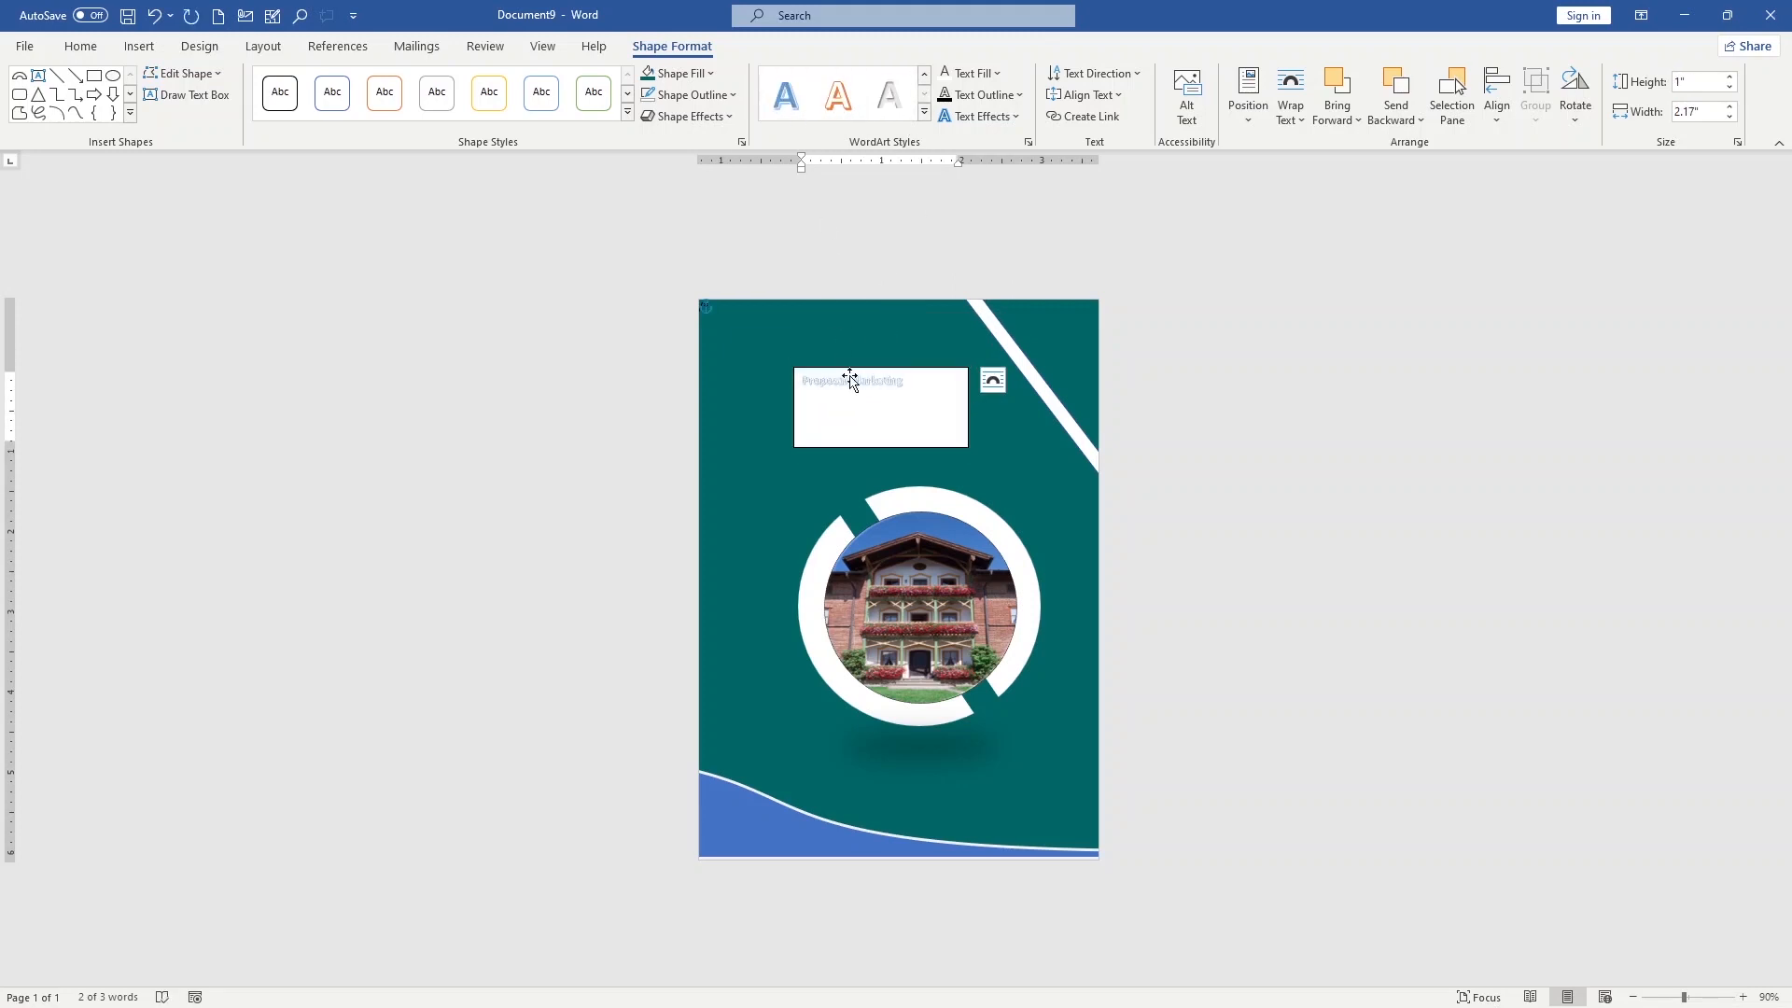
Apply the blue-outlined shape style to the heading's text box
{"action": "left_click", "coordinate": [332, 92]}
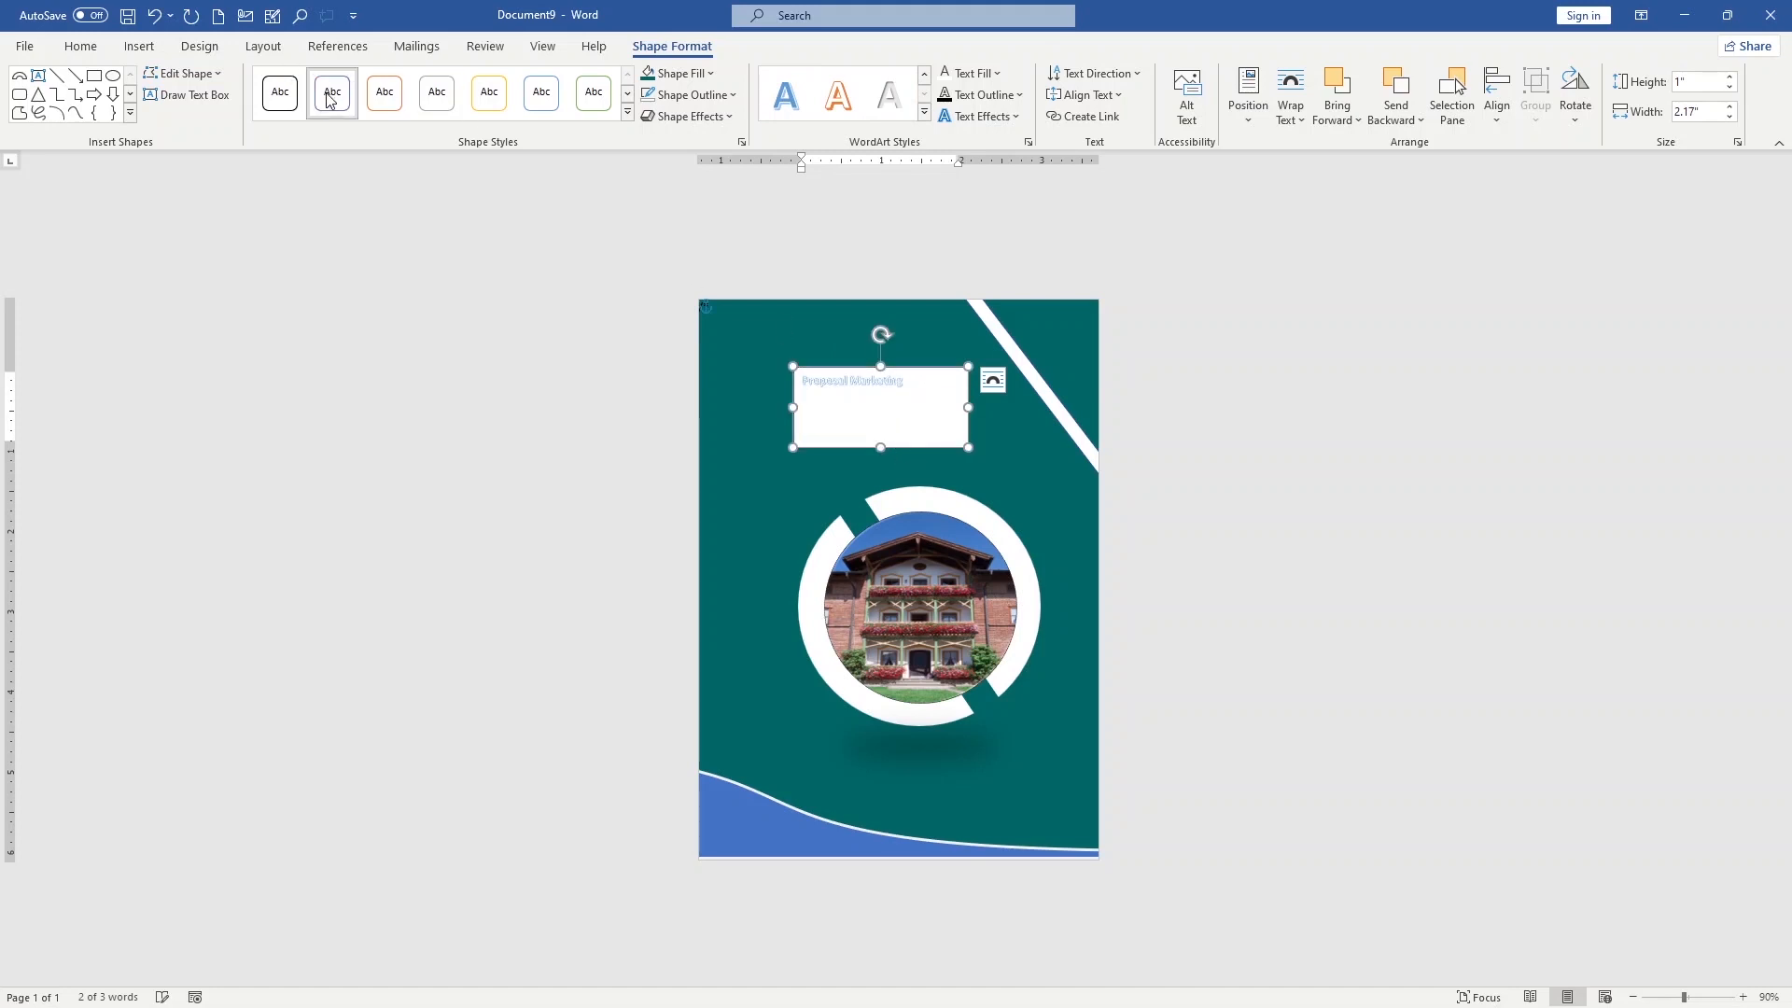
{"action": "left_click", "coordinate": [627, 93]}
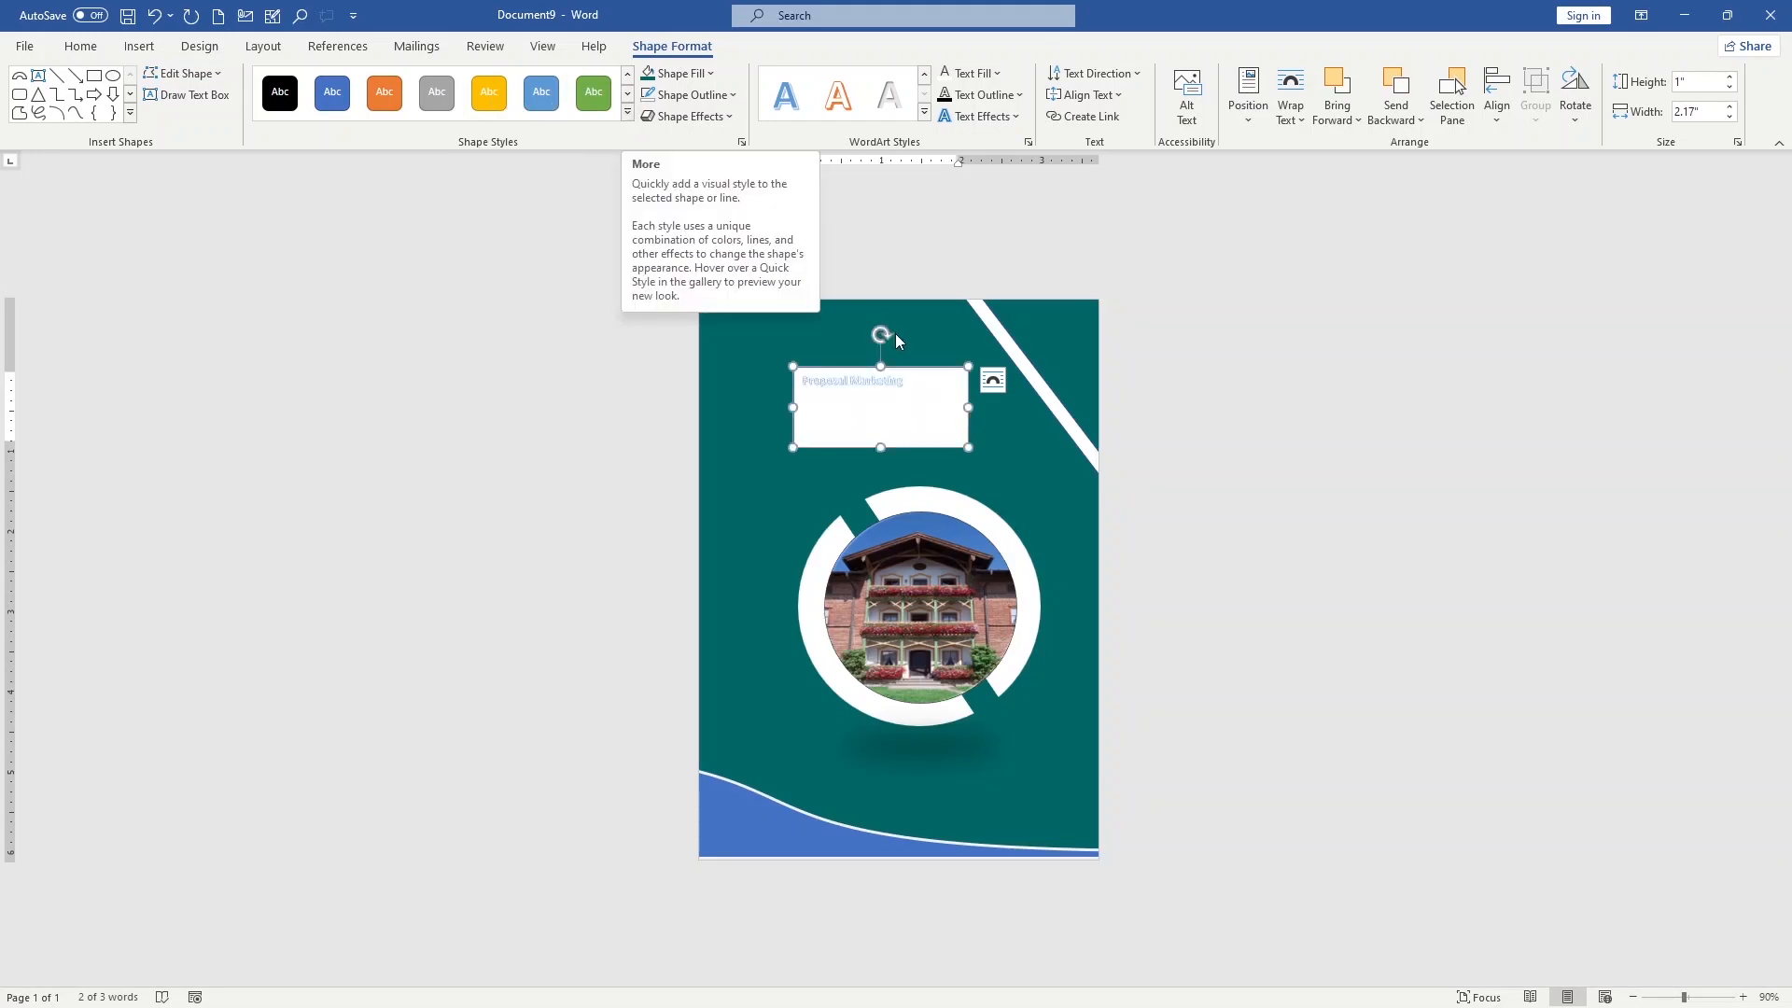
{"action": "left_click_drag", "start_coordinate": [931, 397], "coordinate": [728, 321]}
{"action": "left_click", "coordinate": [728, 320]}
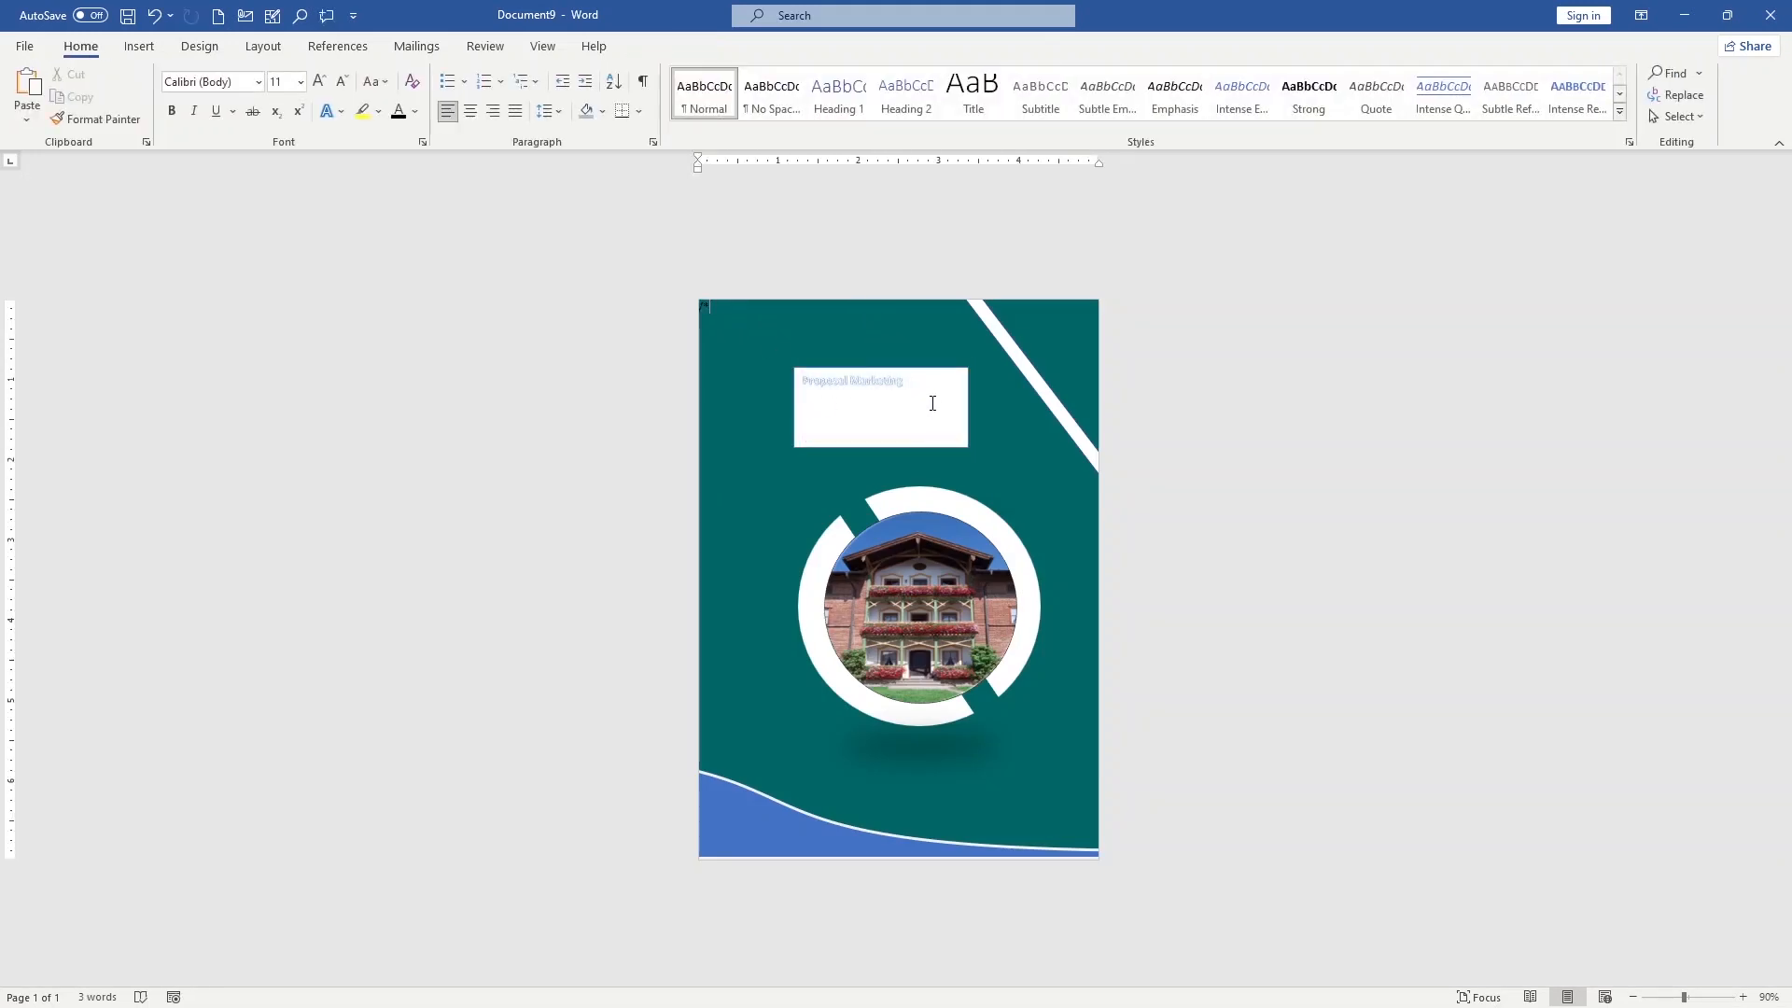
Fill the heading's text box with the standard dark teal that matches the page background
{"action": "left_click", "coordinate": [868, 403]}
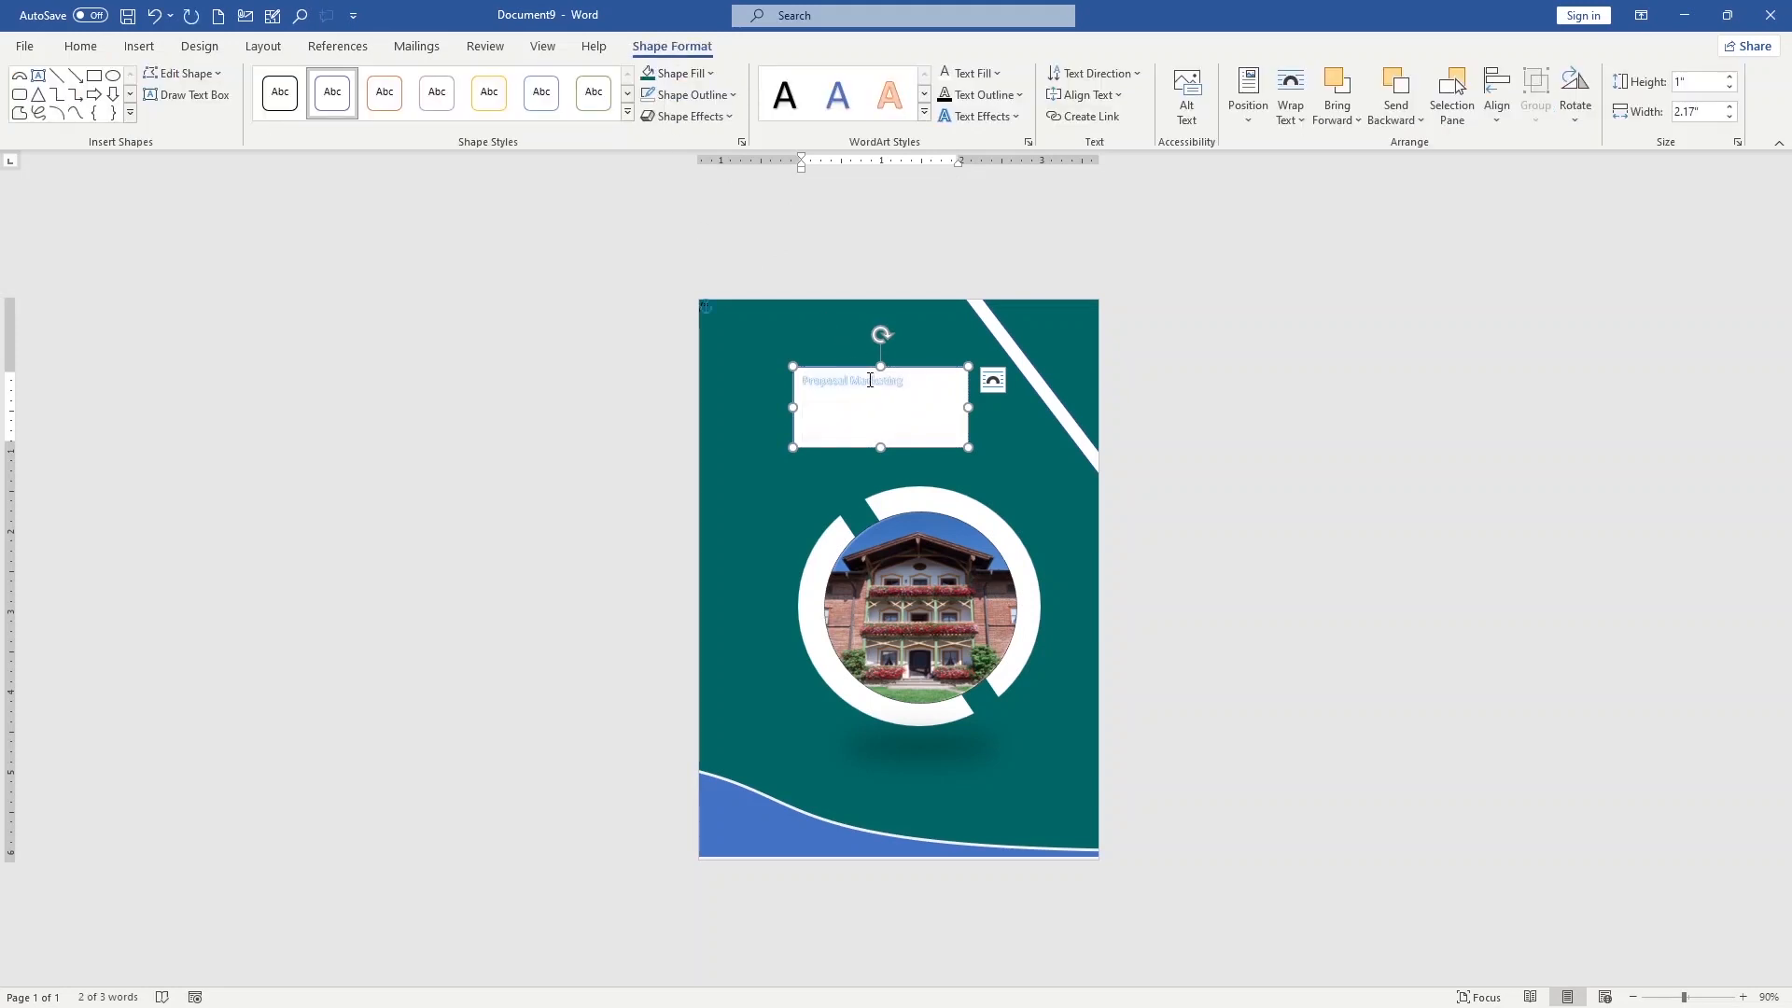
{"action": "left_click", "coordinate": [711, 72]}
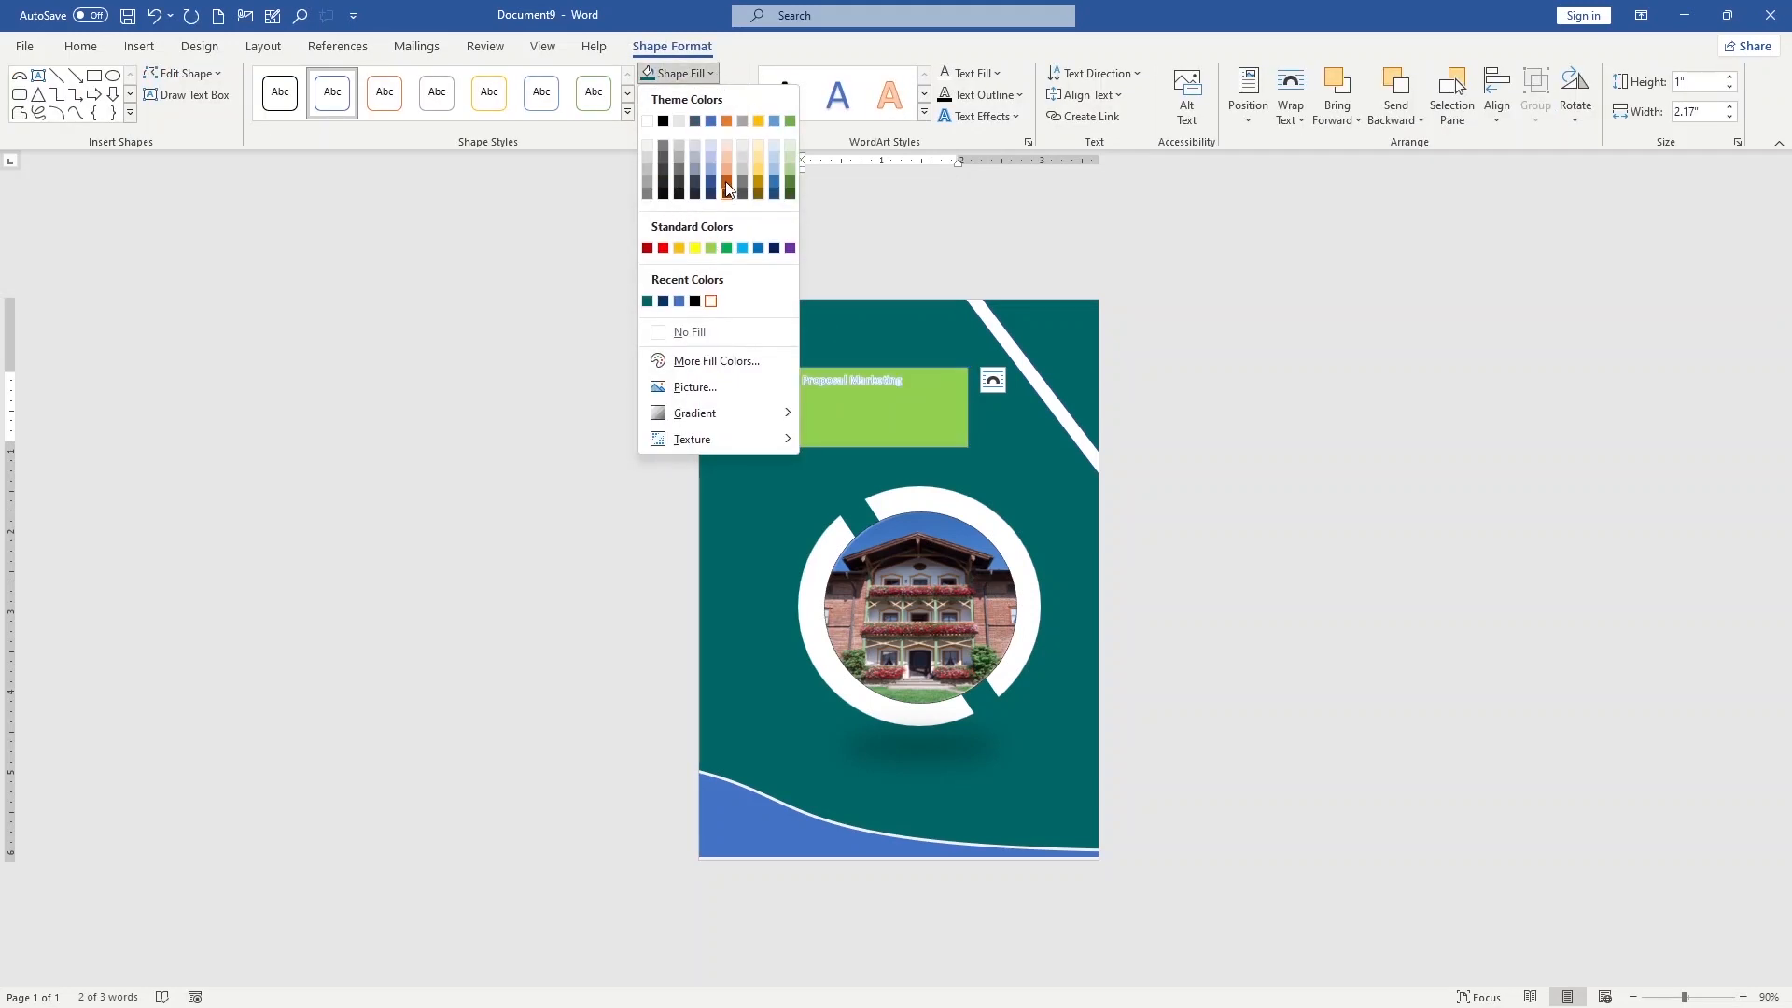
{"action": "left_click", "coordinate": [711, 360]}
{"action": "left_click", "coordinate": [1125, 463]}
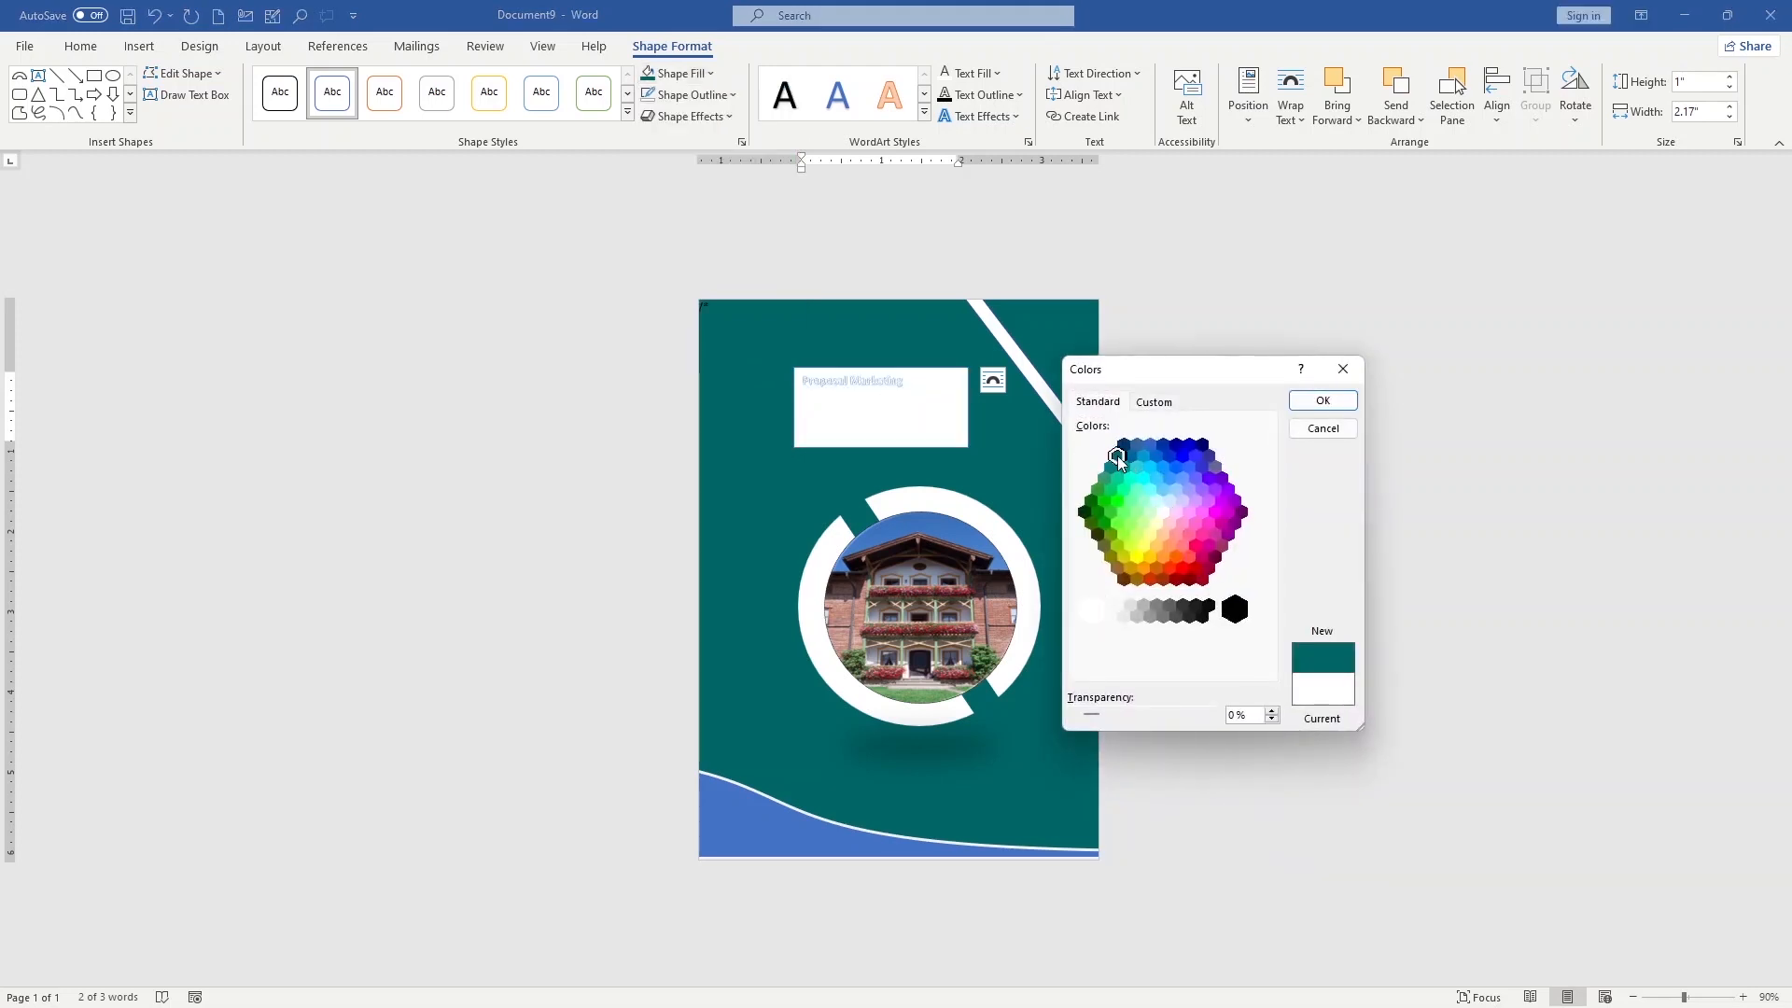
{"action": "left_click", "coordinate": [1322, 401]}
{"action": "left_click", "coordinate": [978, 404]}
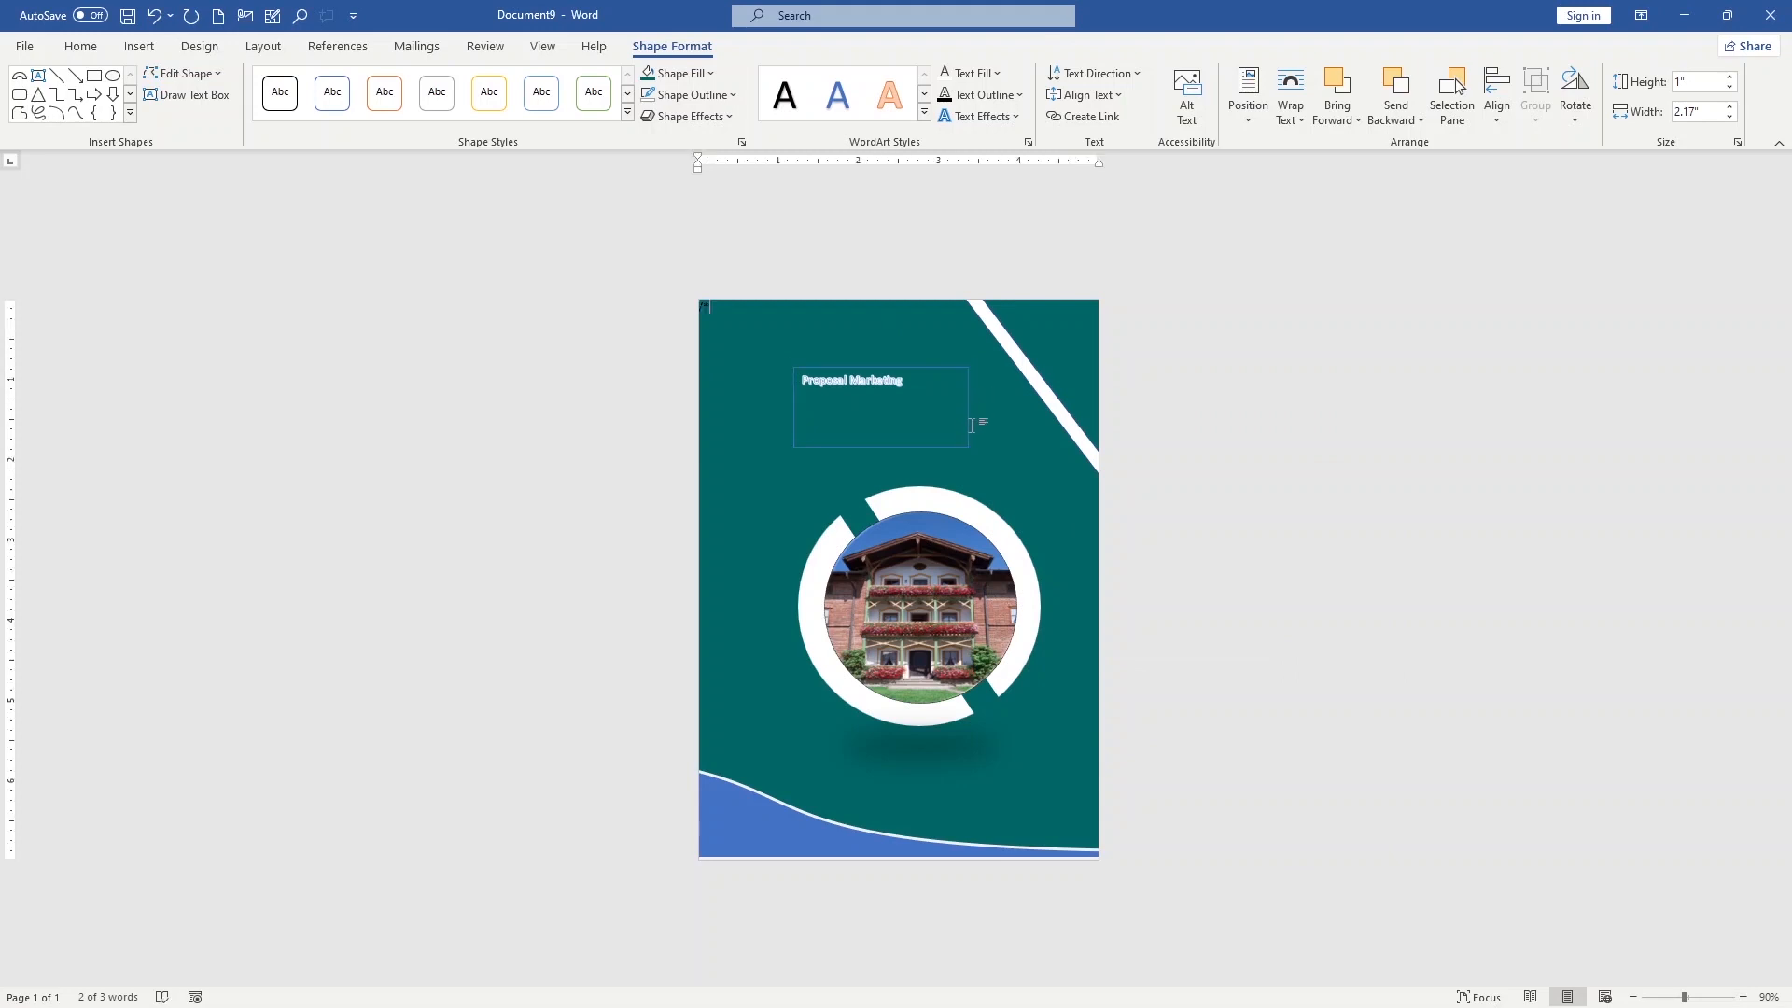
Split the heading onto two lines at 22 pt and resize its text box to about 4.22 by 1.22 inches
{"action": "left_click", "coordinate": [905, 393]}
{"action": "key", "text": "ctrl+a"}
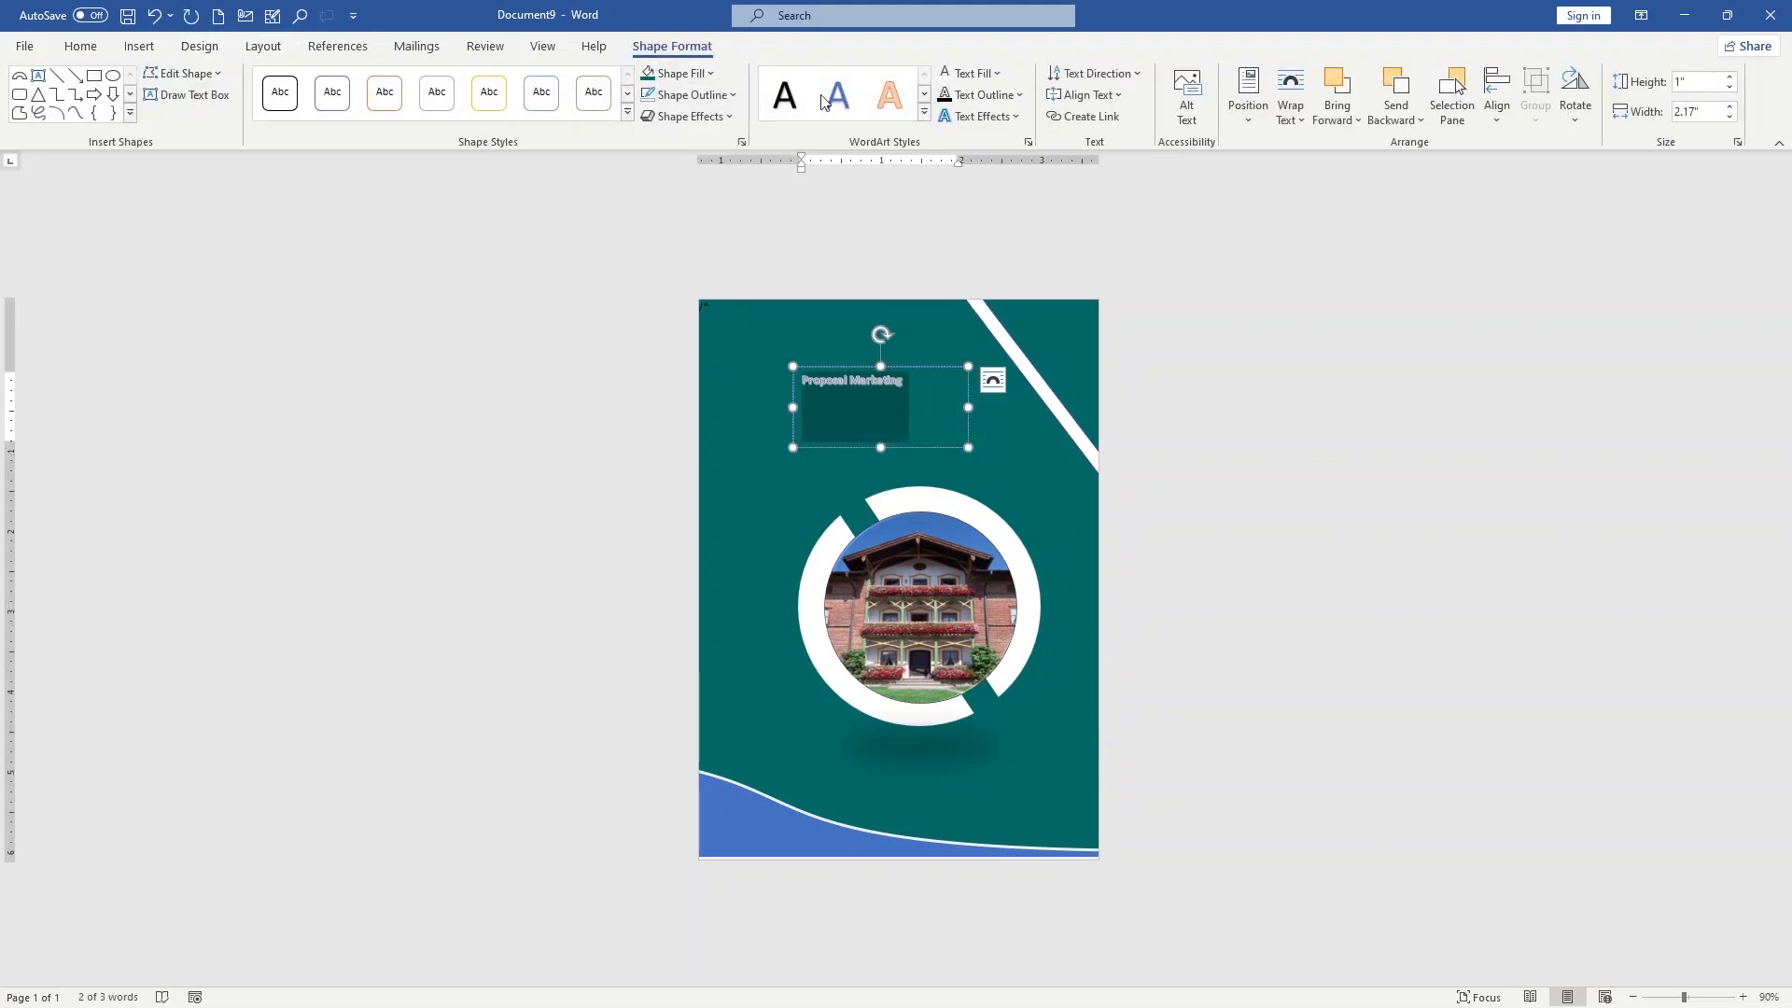
{"action": "left_click", "coordinate": [873, 427]}
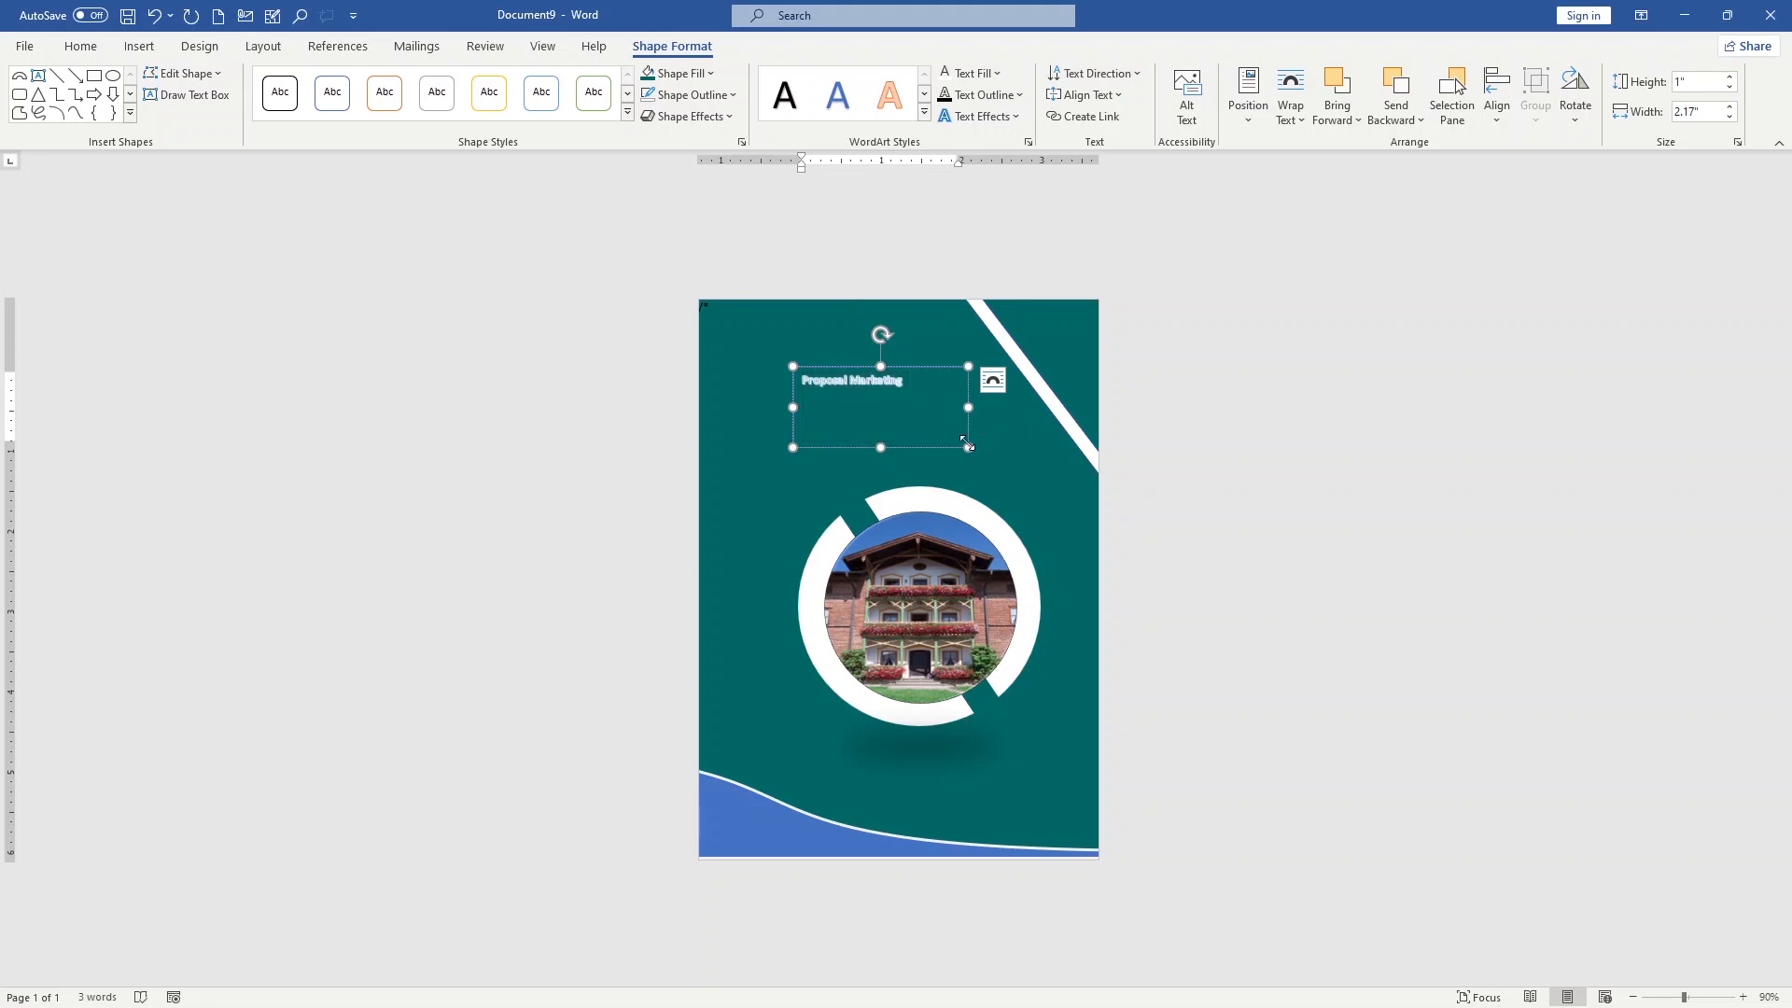
{"action": "left_click_drag", "start_coordinate": [968, 447], "coordinate": [992, 412]}
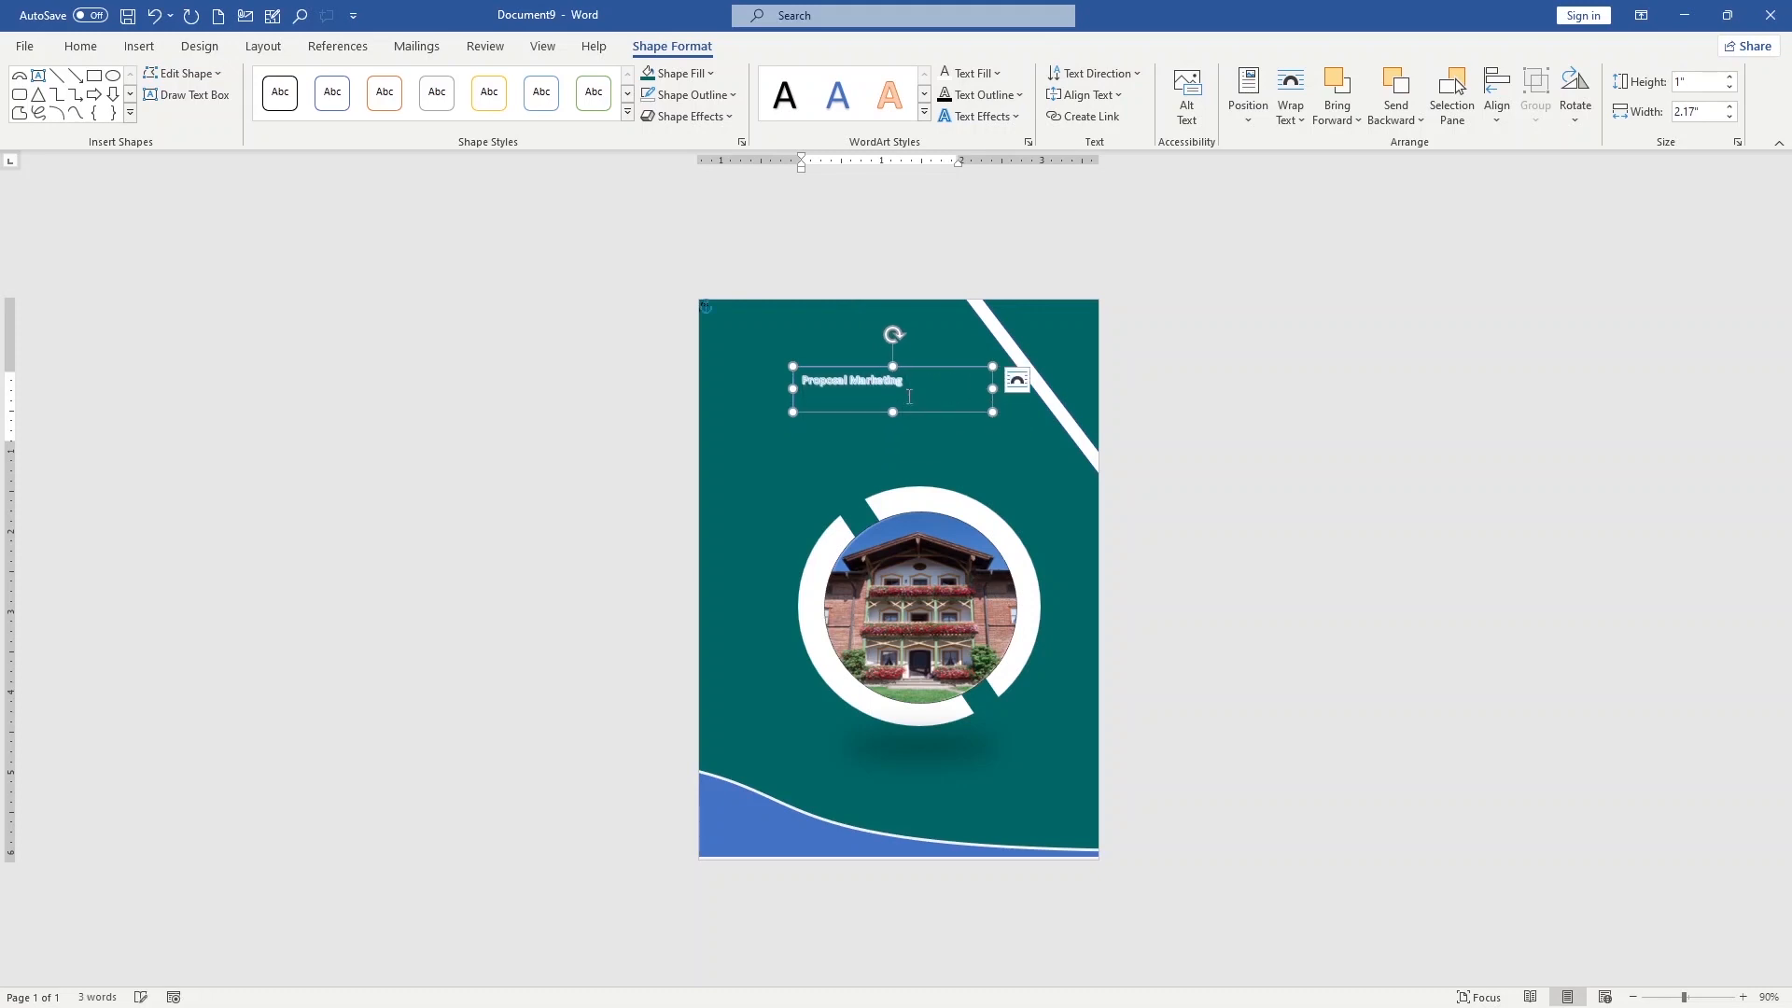
{"action": "left_click", "coordinate": [156, 53]}
{"action": "left_click", "coordinate": [101, 43]}
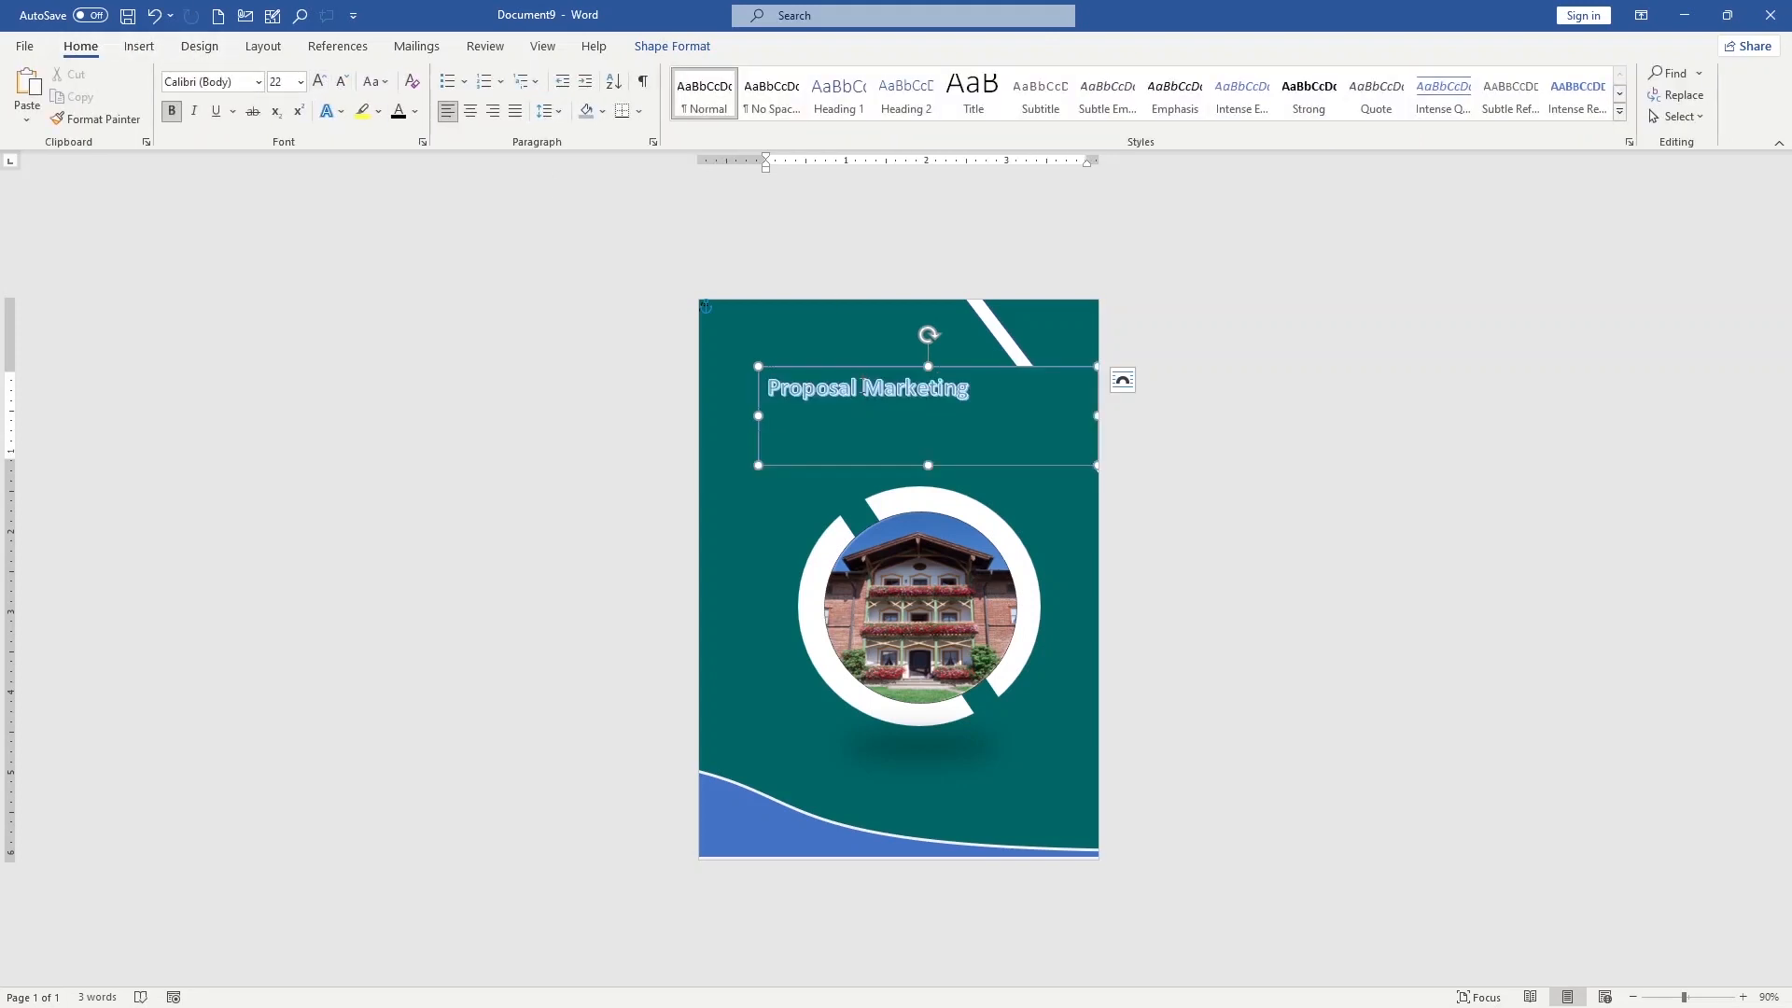
{"action": "key", "text": "Return"}
Change both heading words, "Proposal" and "Marketing", to uppercase
{"action": "left_click_drag", "start_coordinate": [870, 390], "coordinate": [765, 391]}
{"action": "left_click", "coordinate": [374, 82]}
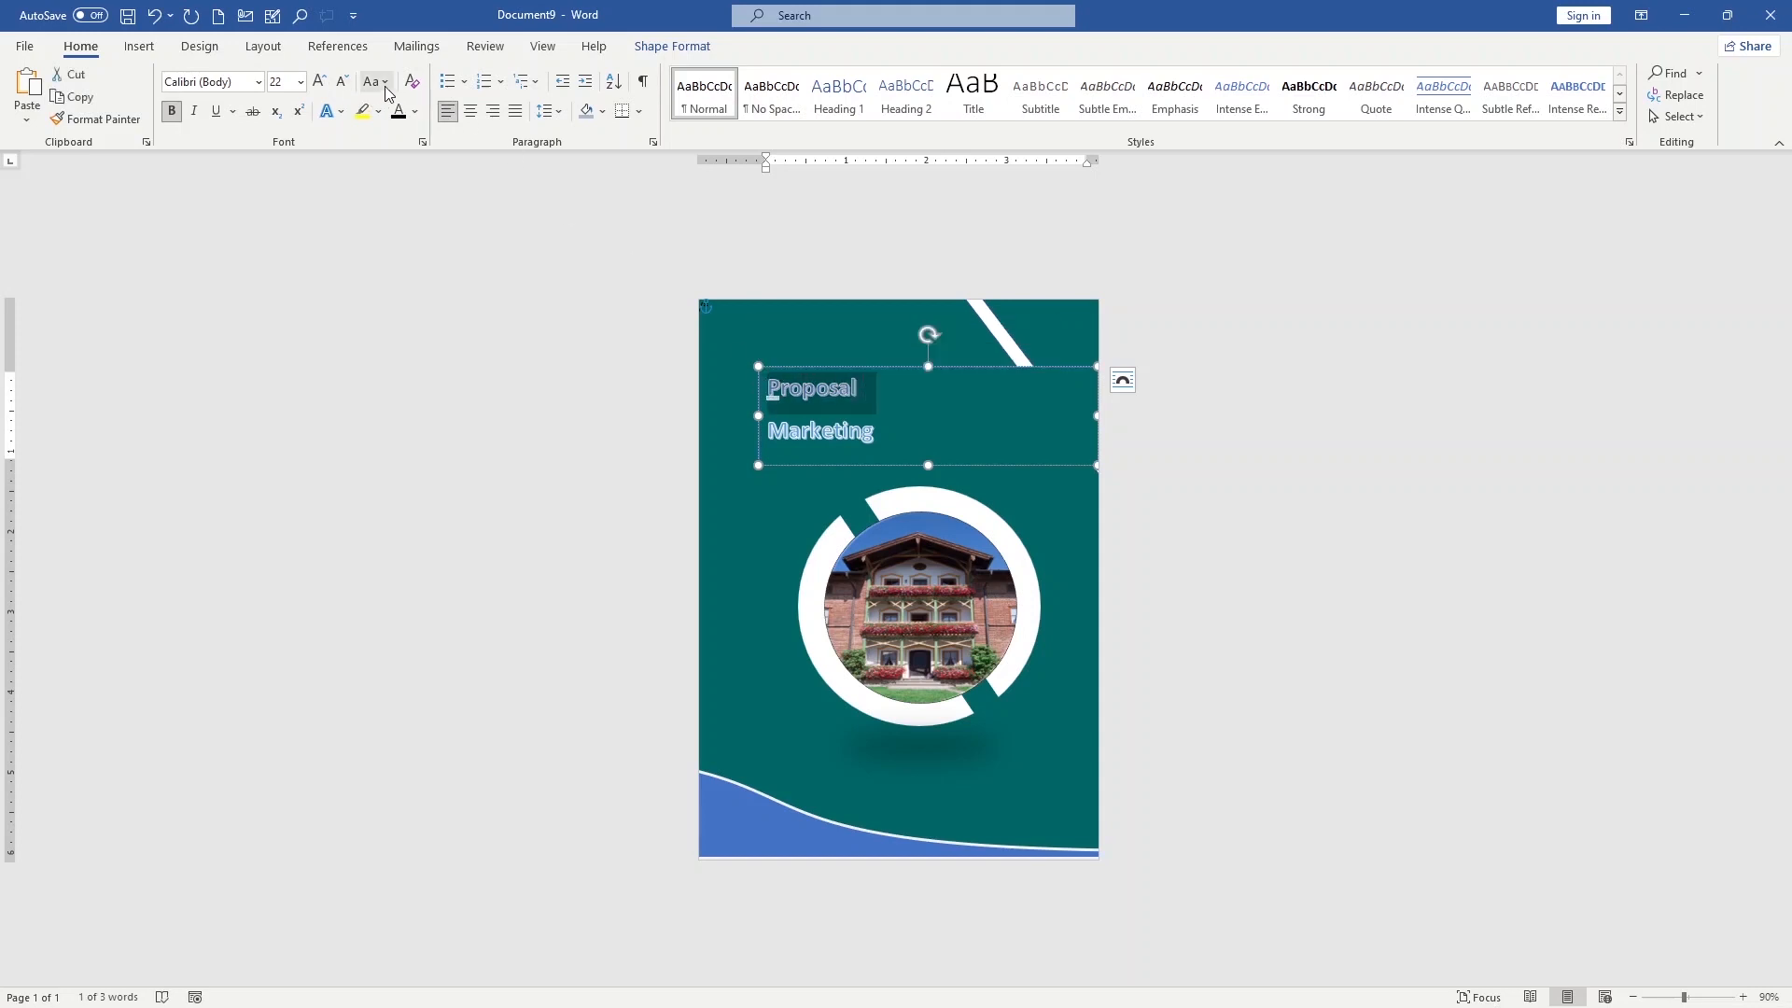
{"action": "left_click", "coordinate": [443, 162]}
{"action": "left_click_drag", "start_coordinate": [875, 431], "coordinate": [767, 431]}
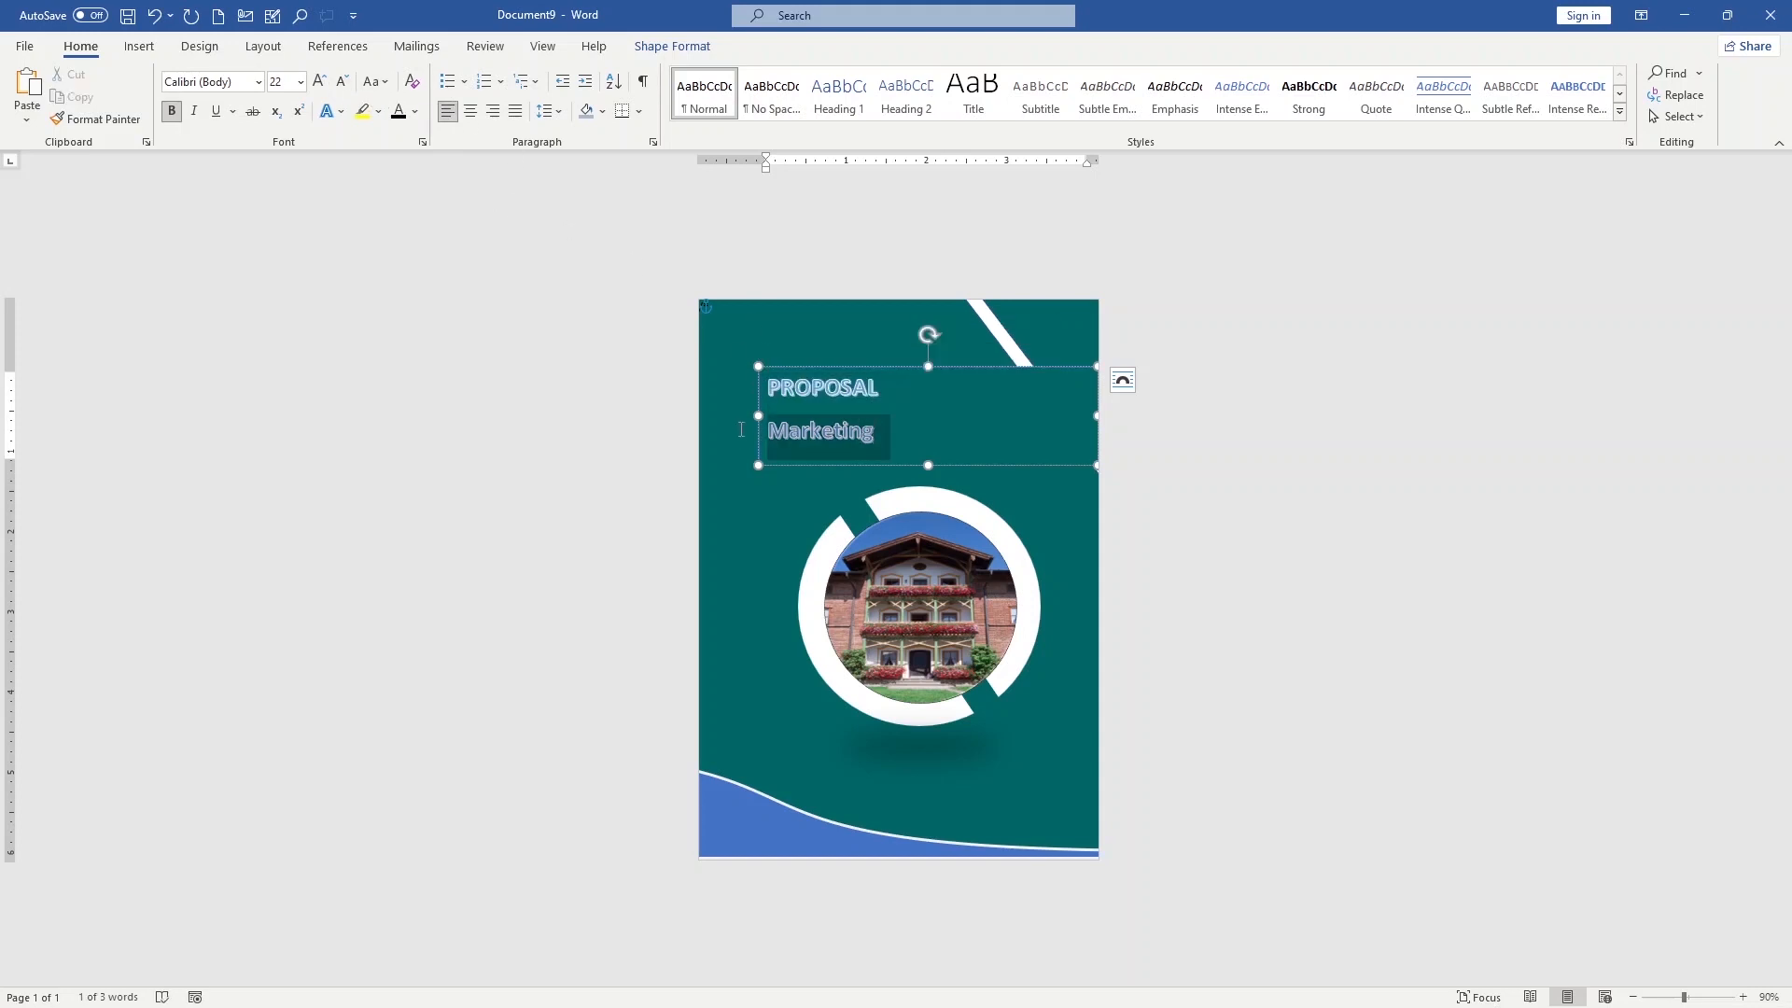
{"action": "left_click", "coordinate": [380, 82]}
{"action": "left_click", "coordinate": [409, 161]}
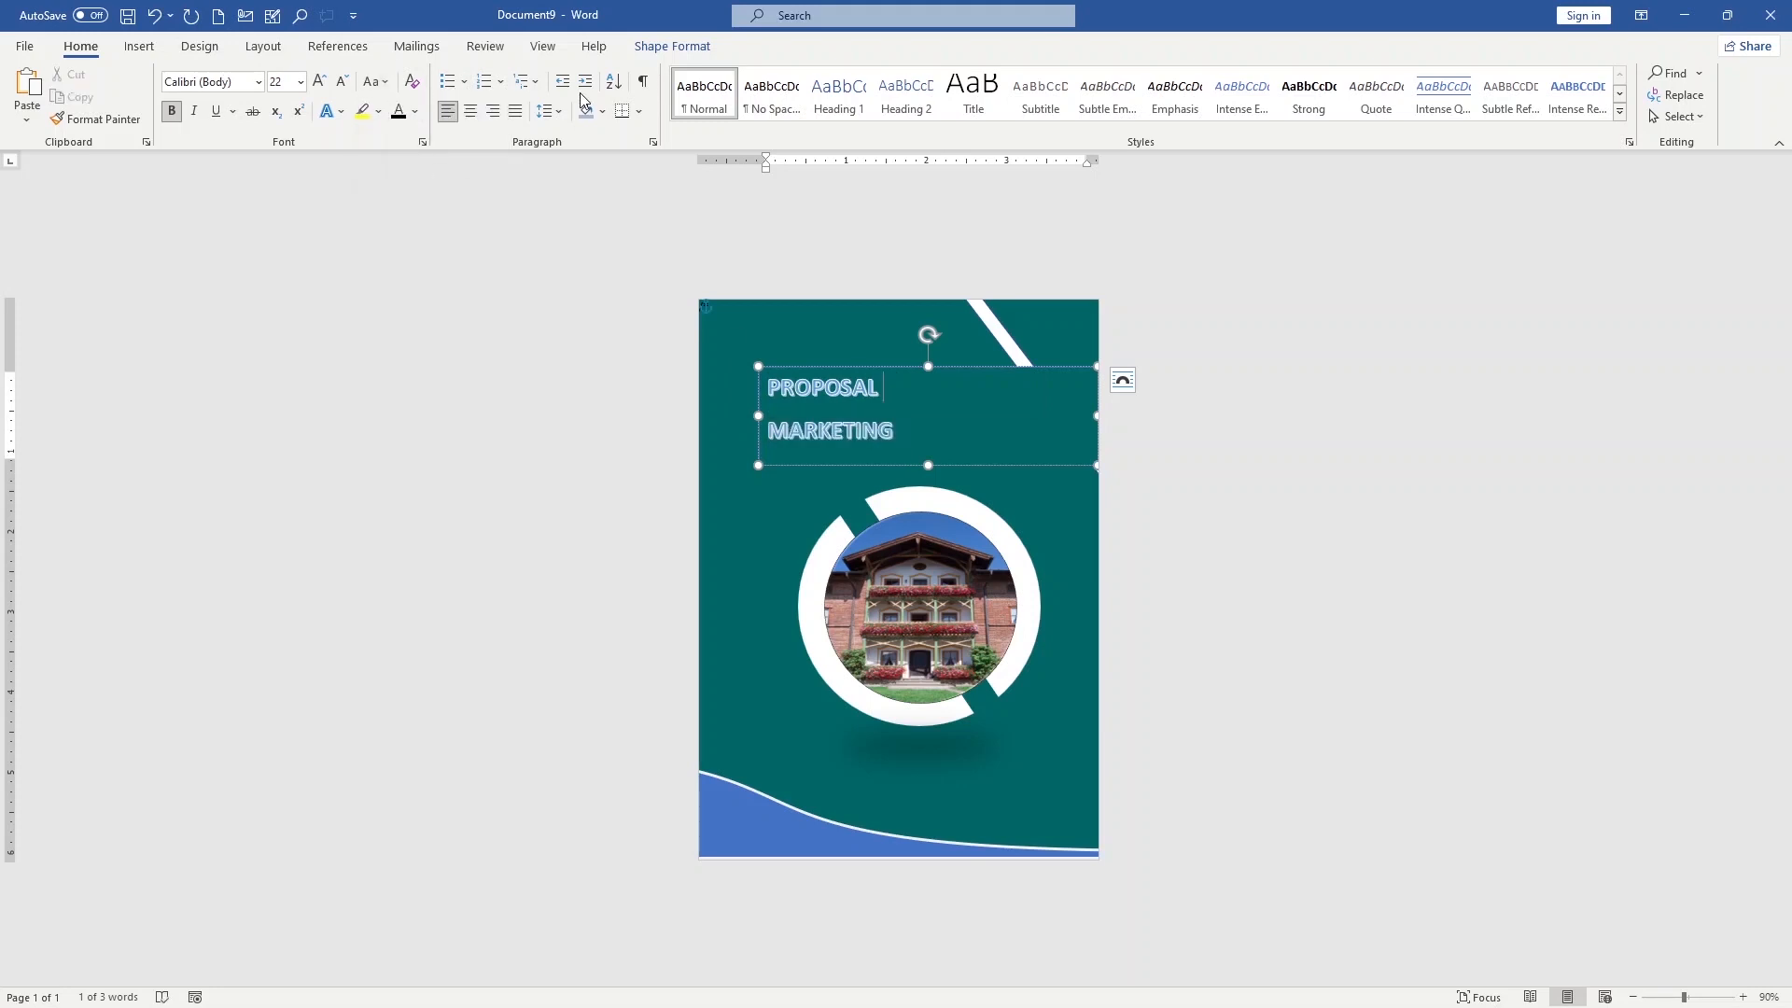
Apply the plain black WordArt style to both heading lines and enlarge the text box to about 5.16 by 1.34 inches
{"action": "left_click", "coordinate": [665, 48]}
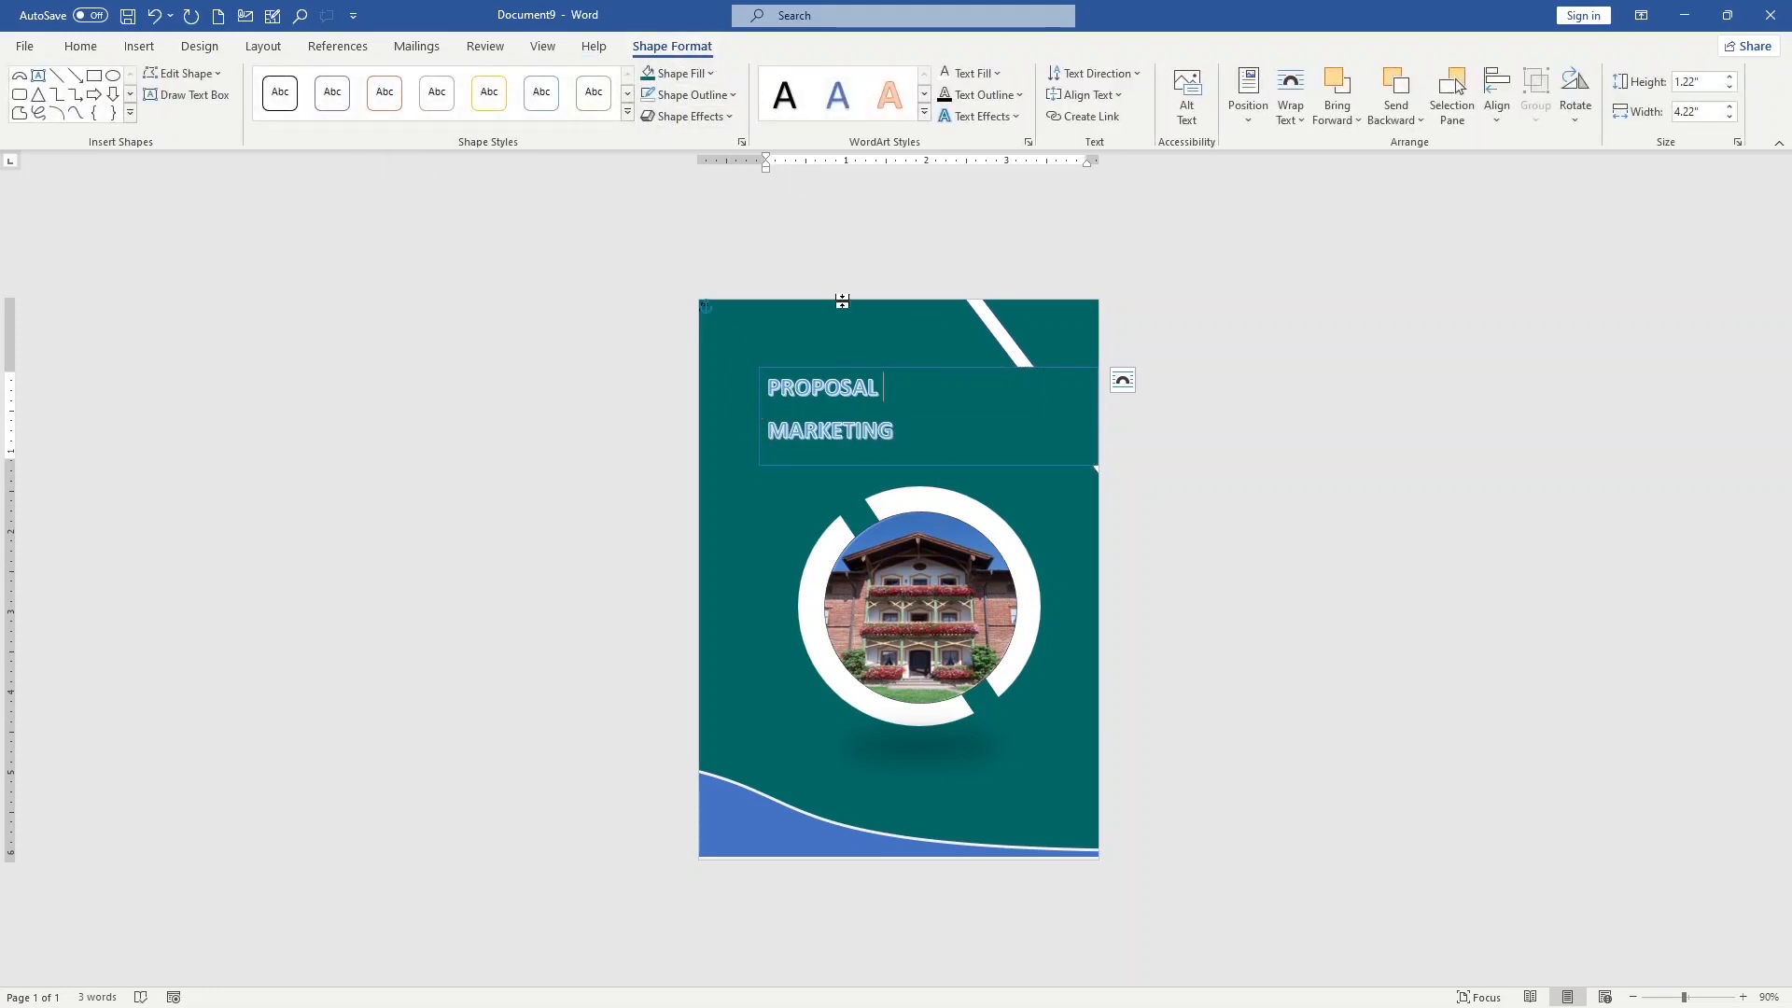
{"action": "left_click_drag", "start_coordinate": [879, 387], "coordinate": [929, 441]}
{"action": "left_click", "coordinate": [785, 97]}
{"action": "left_click", "coordinate": [797, 110]}
{"action": "left_click", "coordinate": [924, 440]}
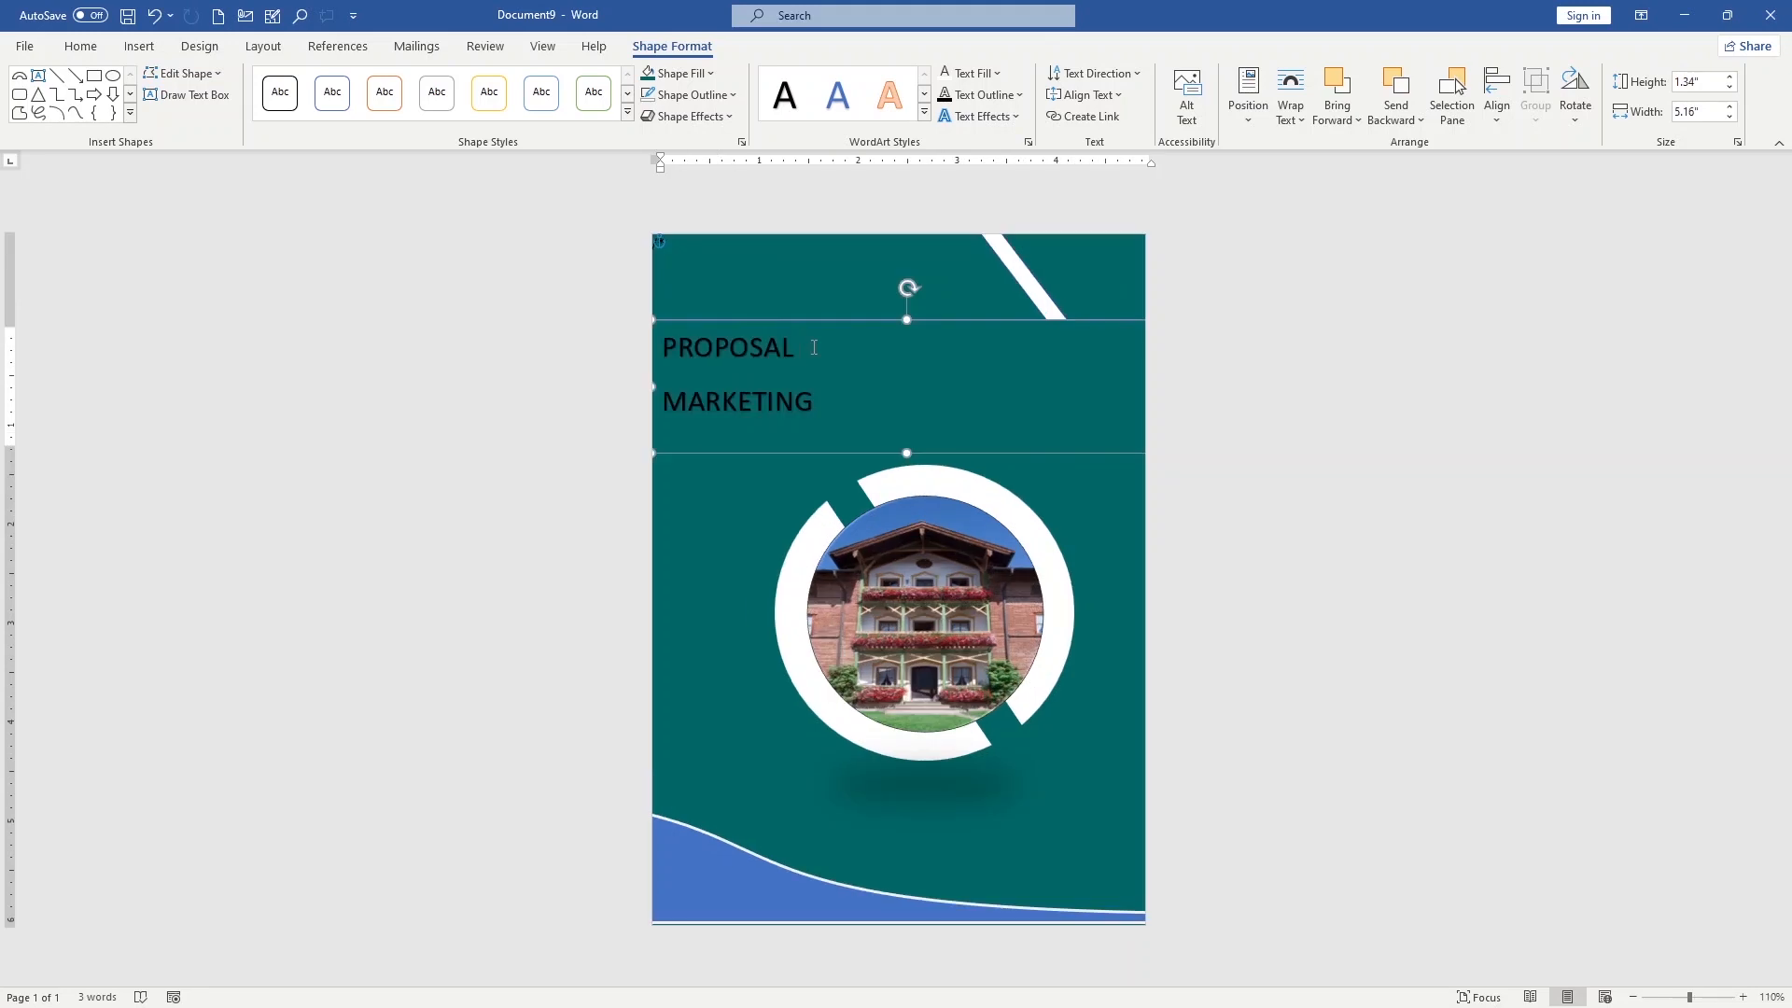
Centre both lines of the heading in the text box and enlarge their font size
{"action": "key", "text": "ctrl+a"}
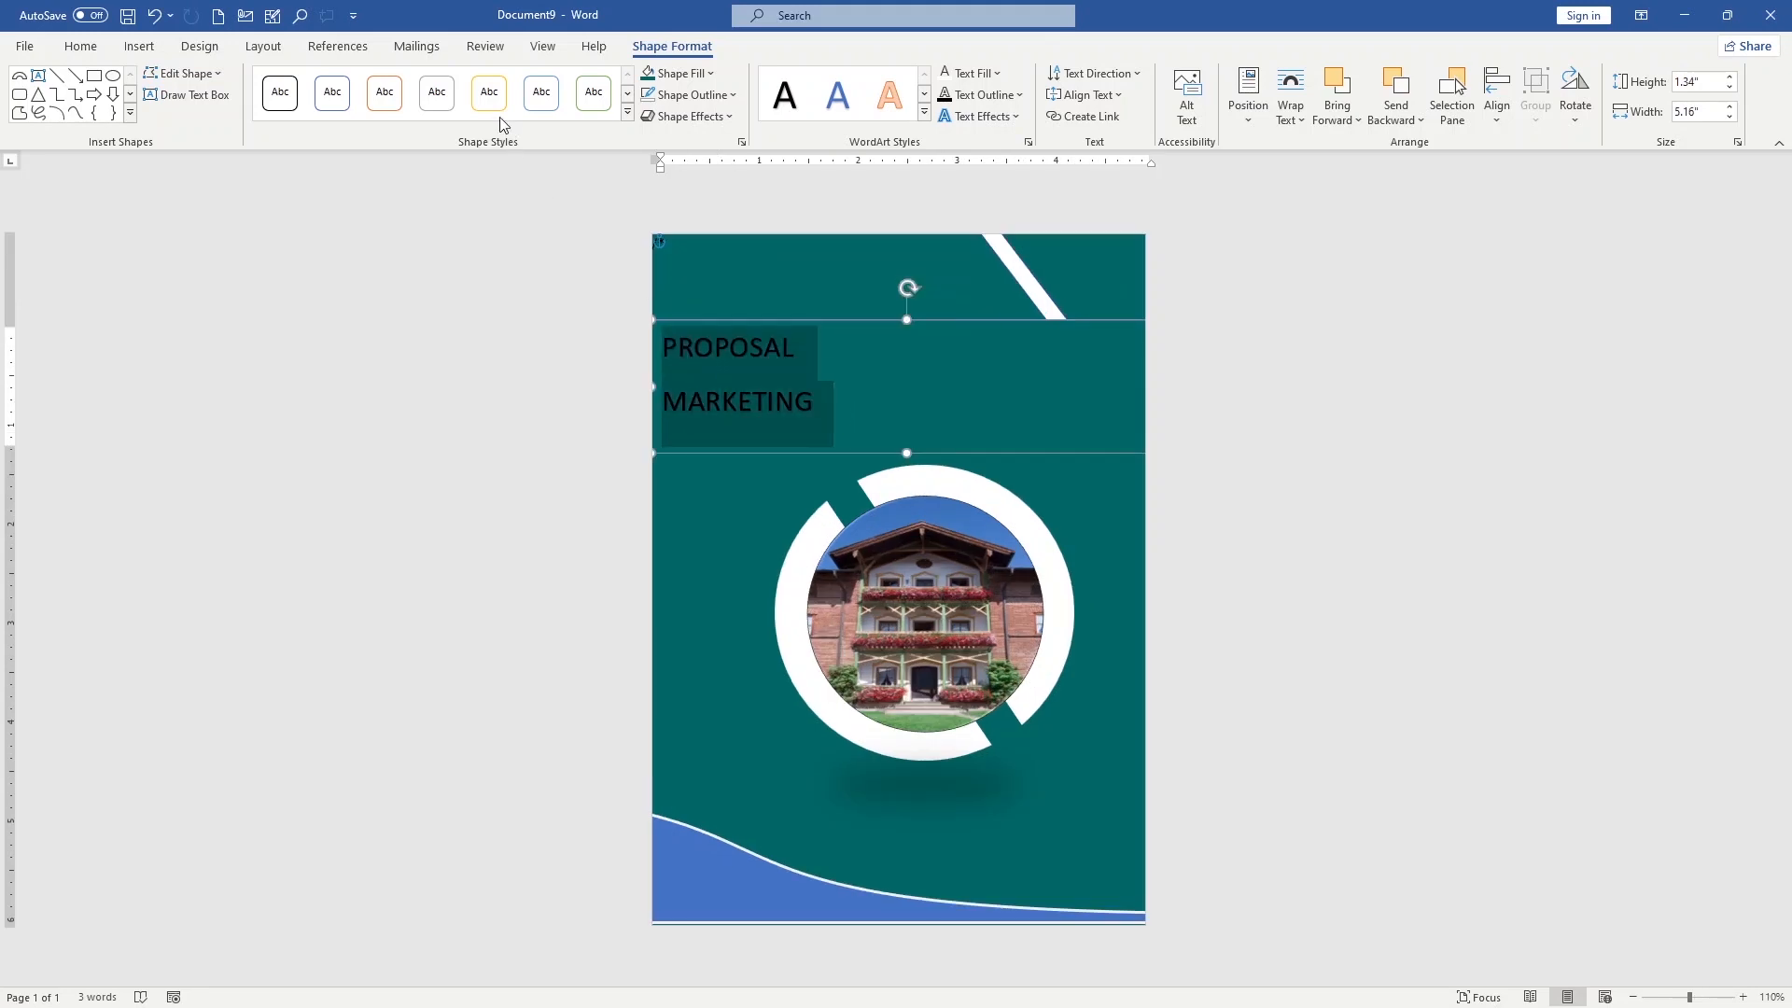
{"action": "left_click", "coordinate": [130, 46]}
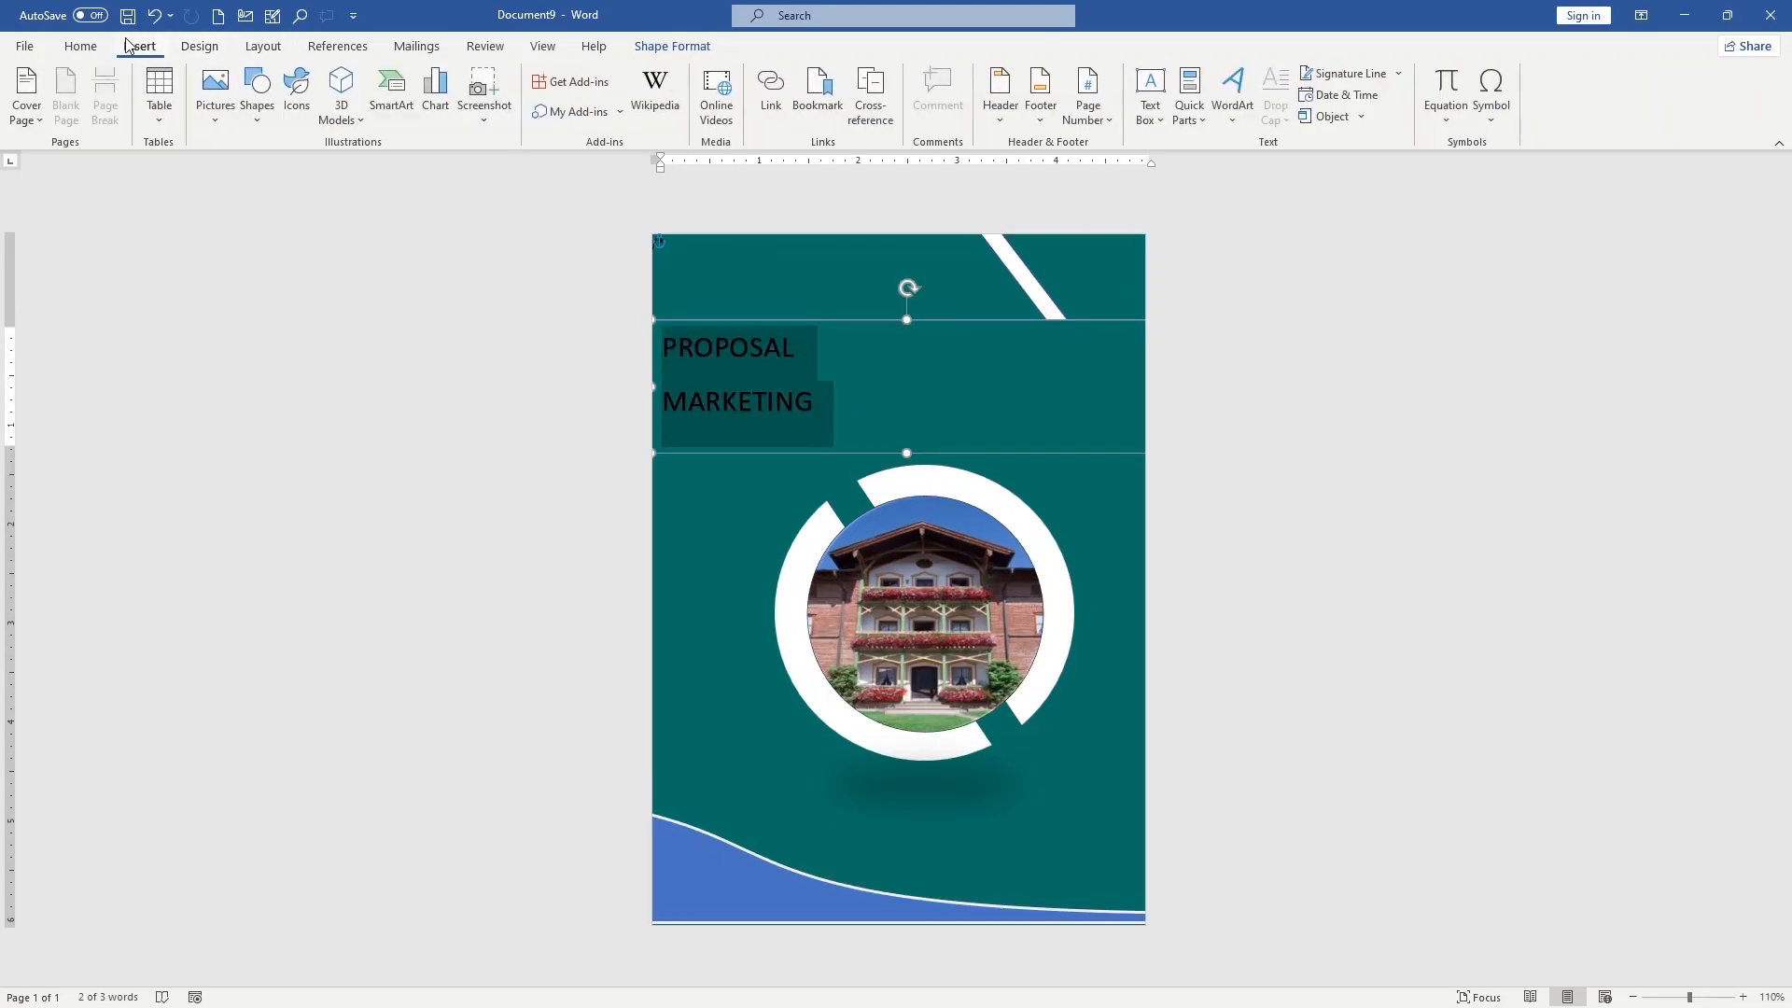
{"action": "left_click", "coordinate": [105, 51]}
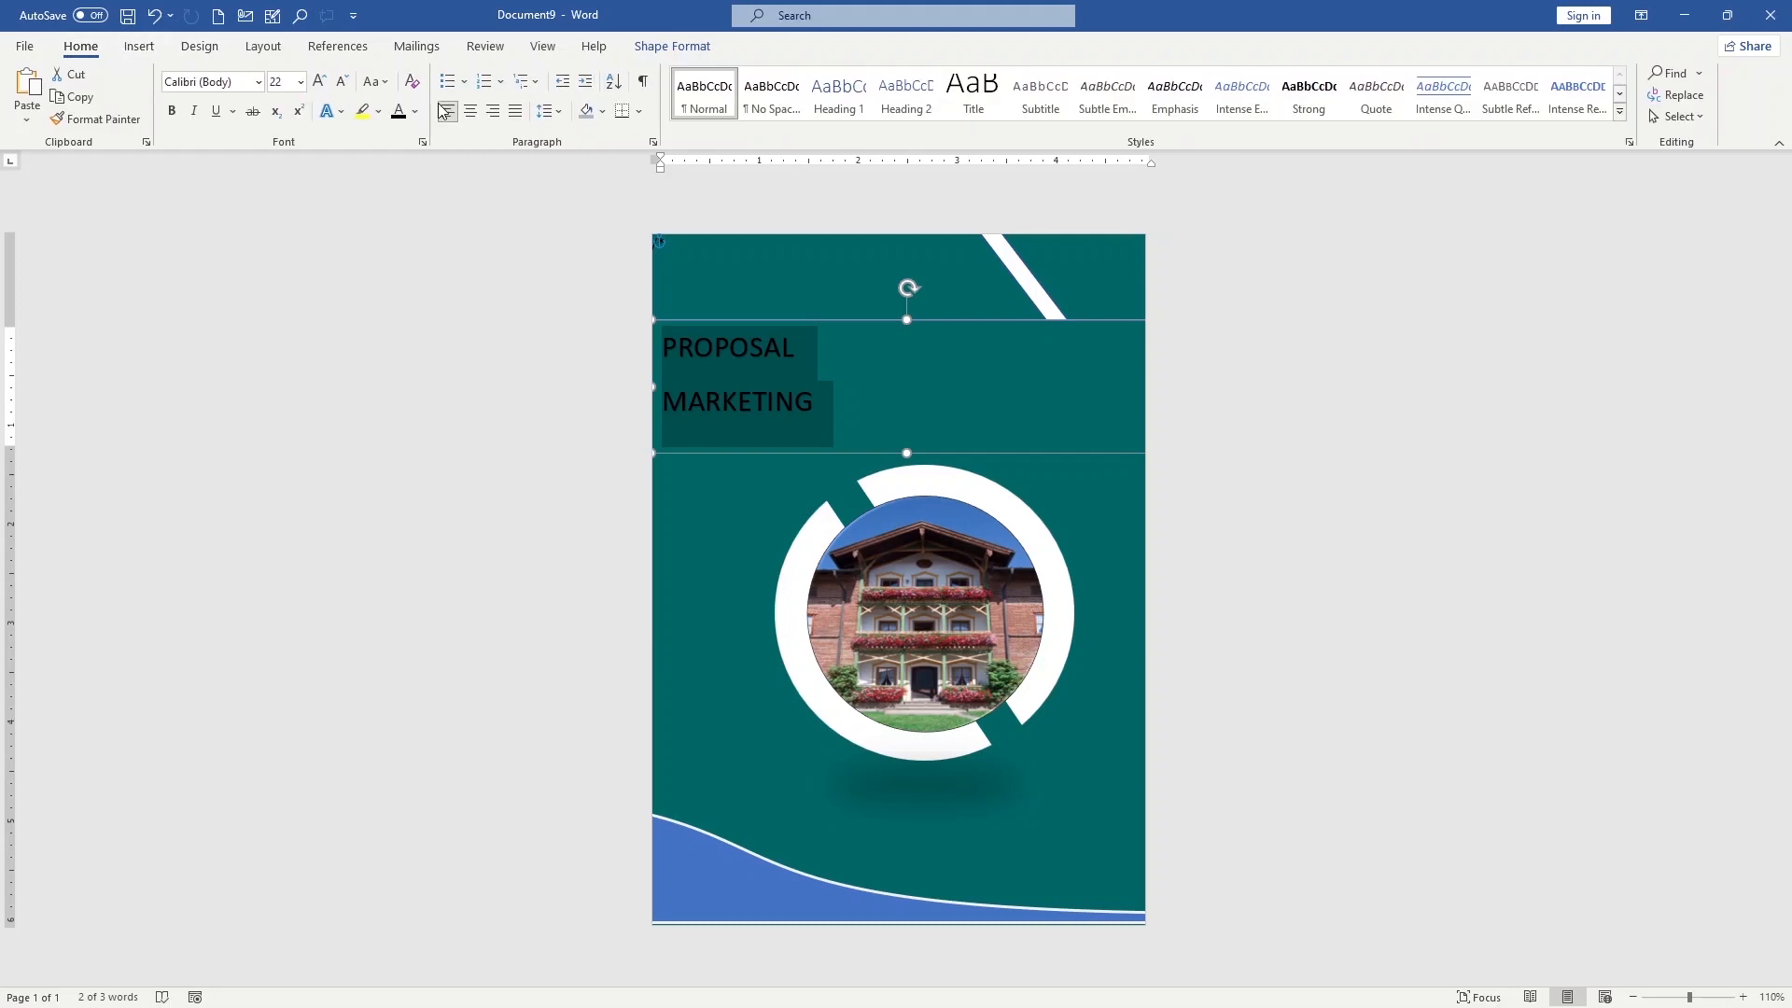
{"action": "left_click", "coordinate": [470, 111]}
{"action": "left_click", "coordinate": [898, 358]}
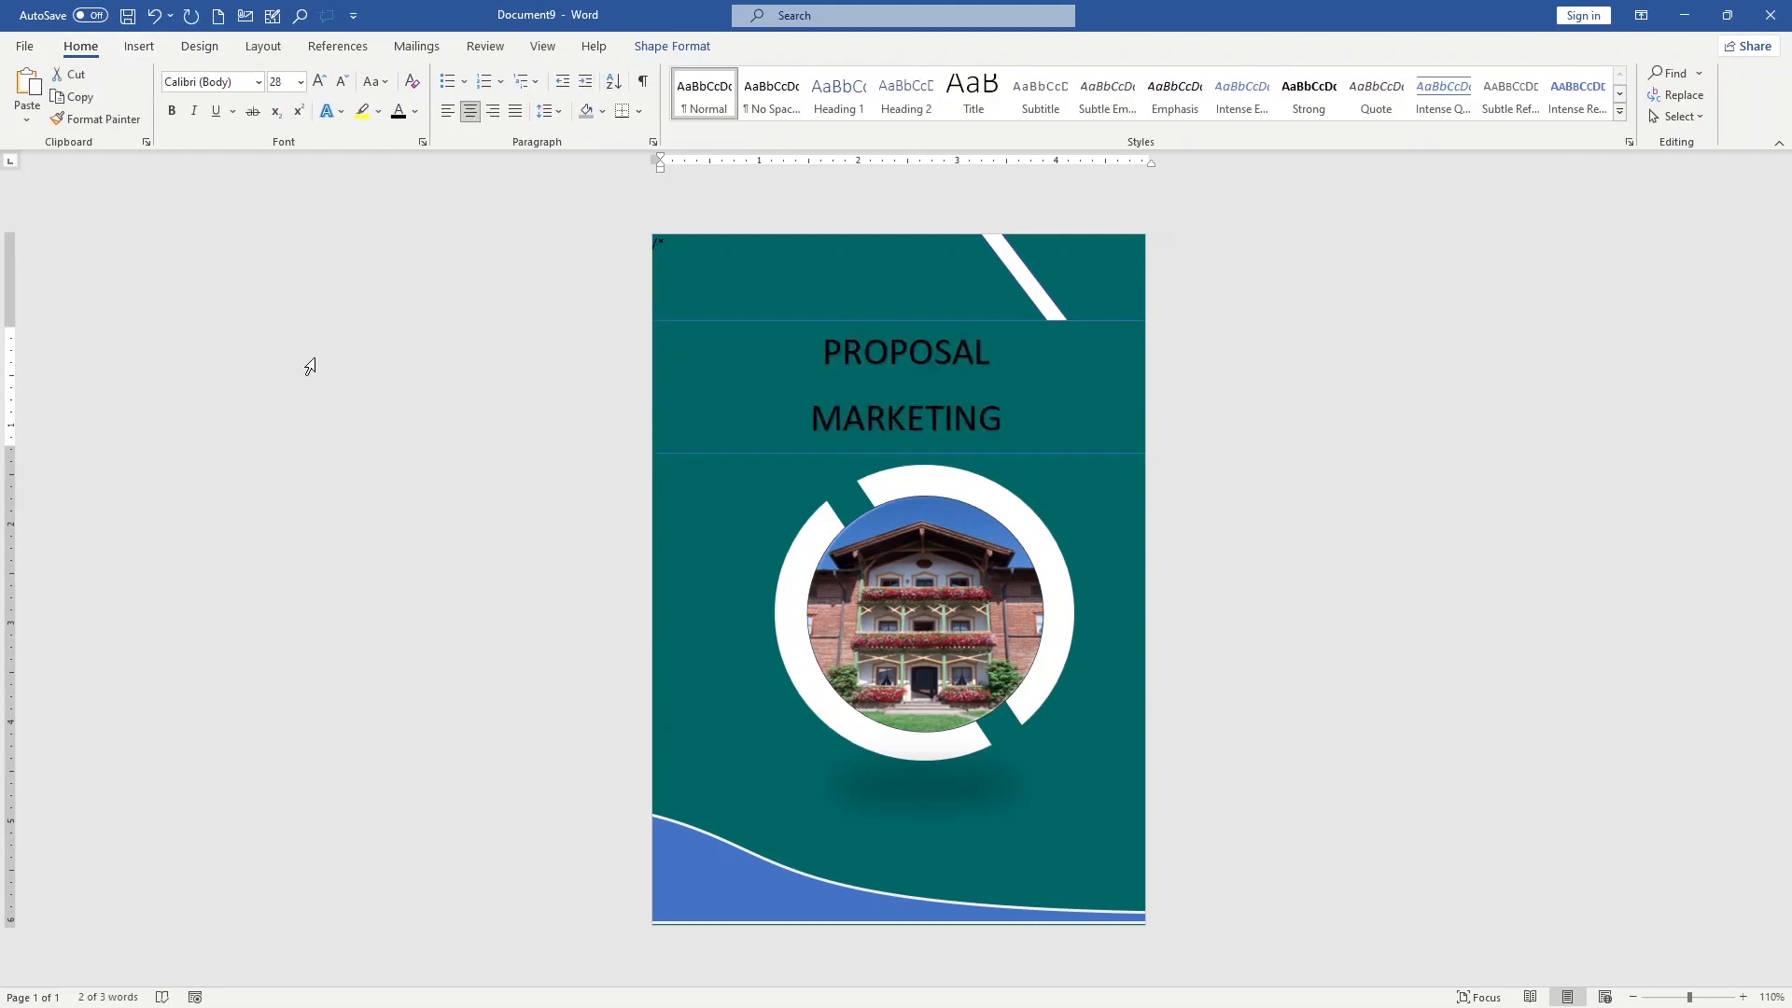
{"action": "left_click", "coordinate": [308, 364]}
{"action": "left_click", "coordinate": [1016, 373]}
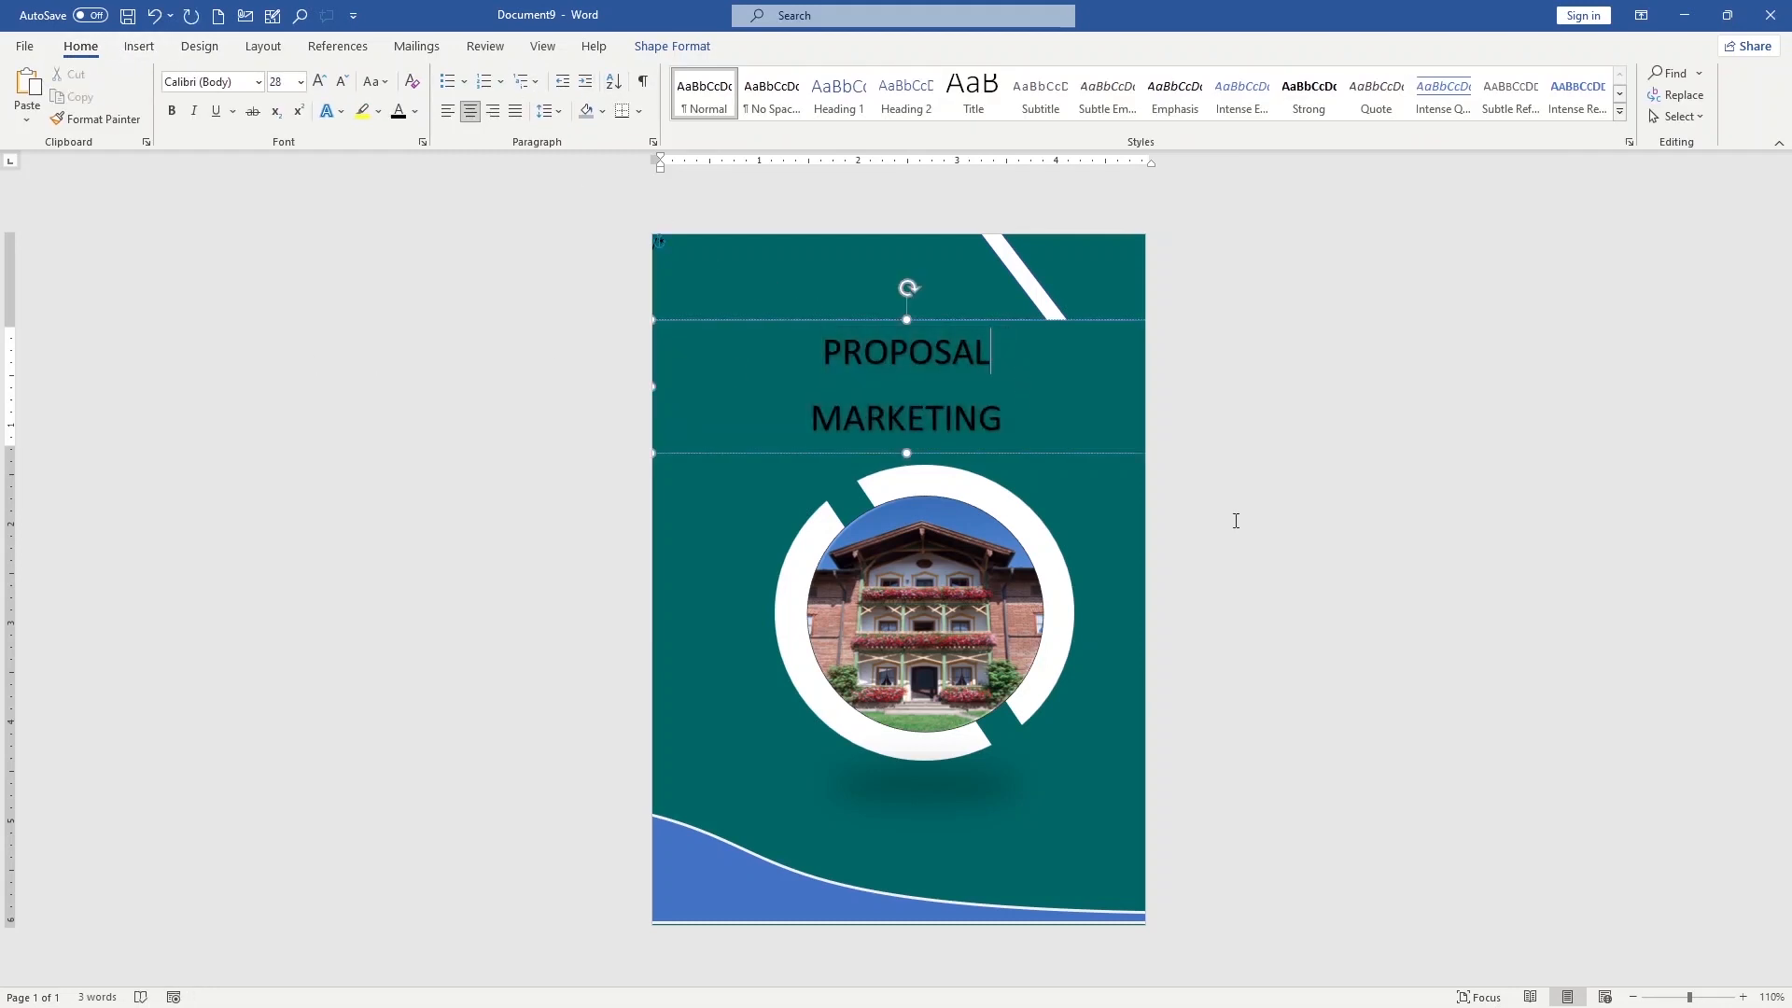
Bring the diagonal white stripe in front of the heading's text box
{"action": "left_click", "coordinate": [1098, 433]}
{"action": "left_click", "coordinate": [1046, 305]}
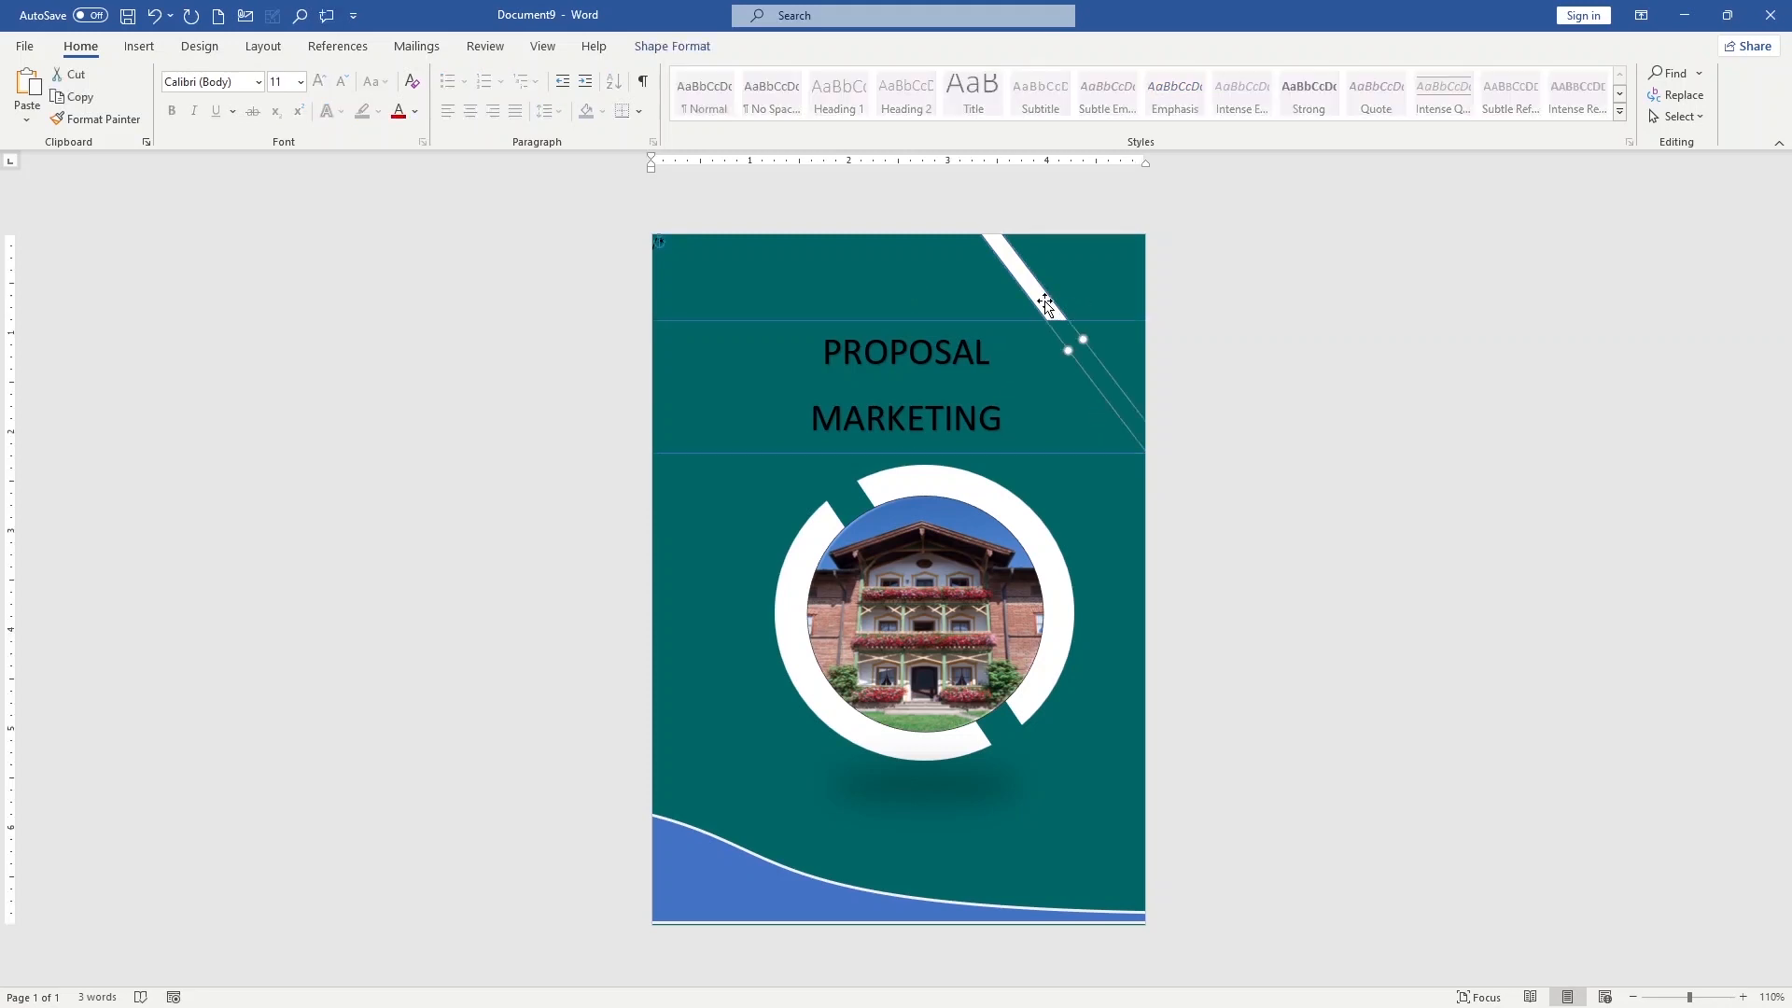
{"action": "right_click", "coordinate": [1045, 304]}
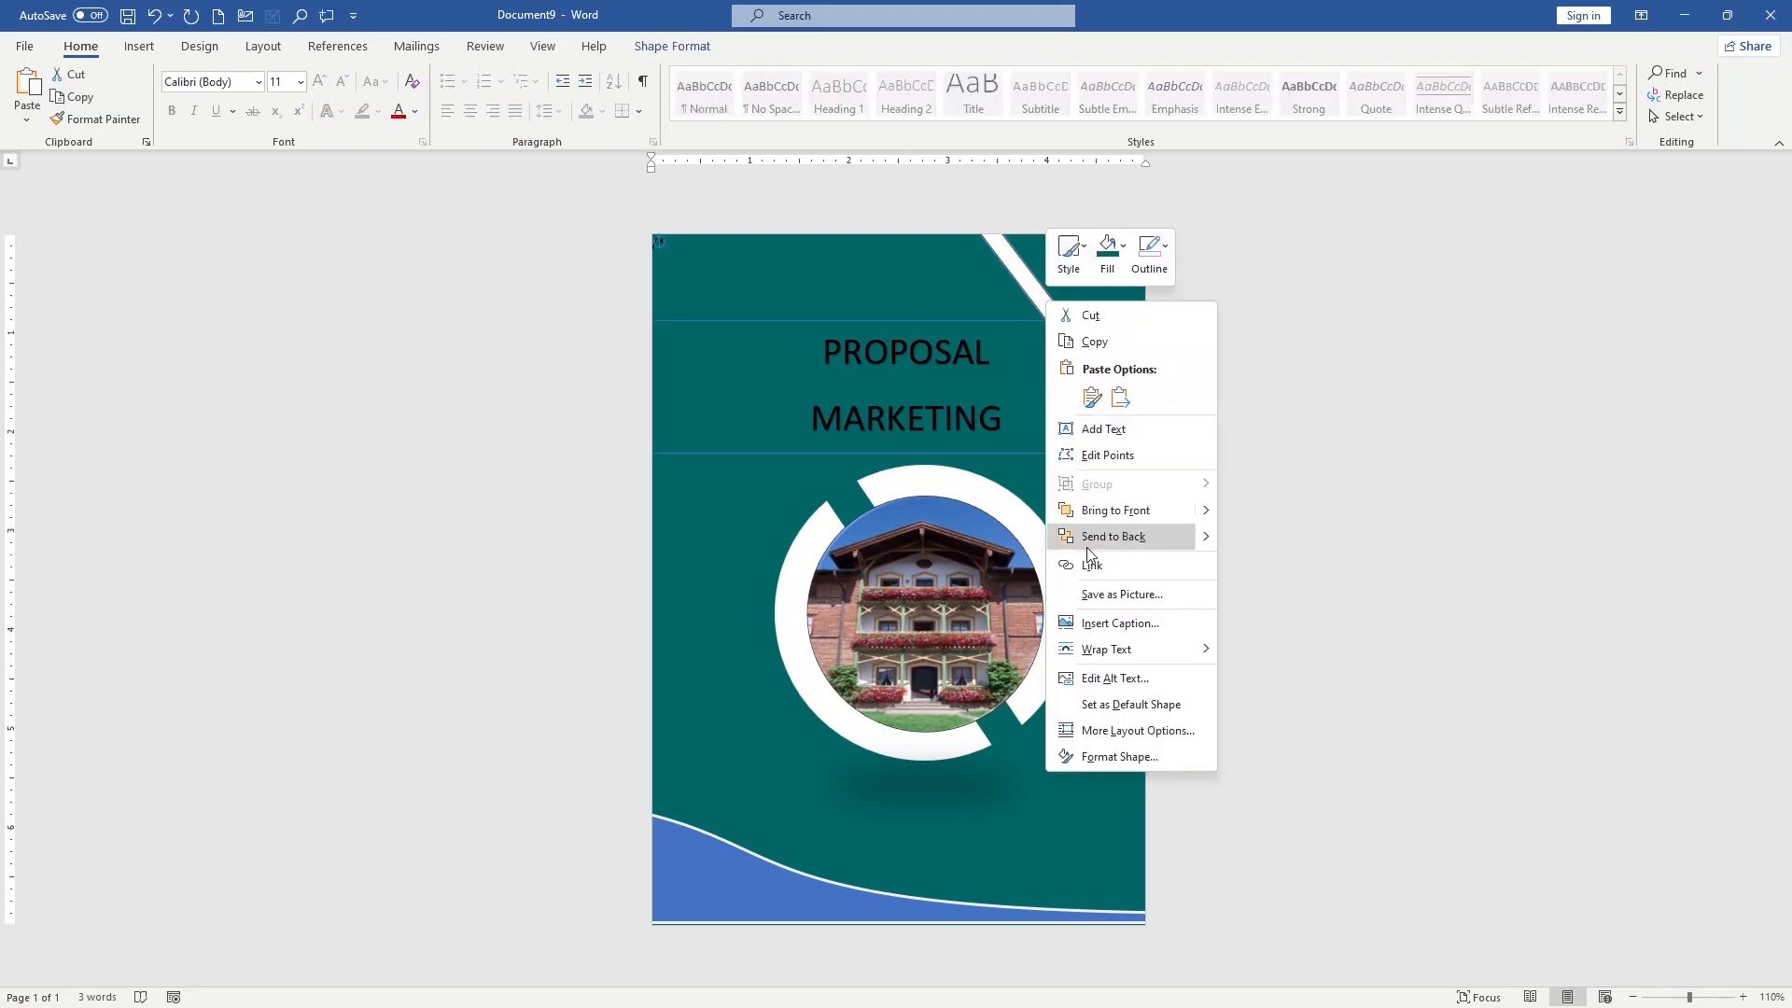
{"action": "left_click", "coordinate": [1100, 511]}
{"action": "left_click", "coordinate": [1262, 558]}
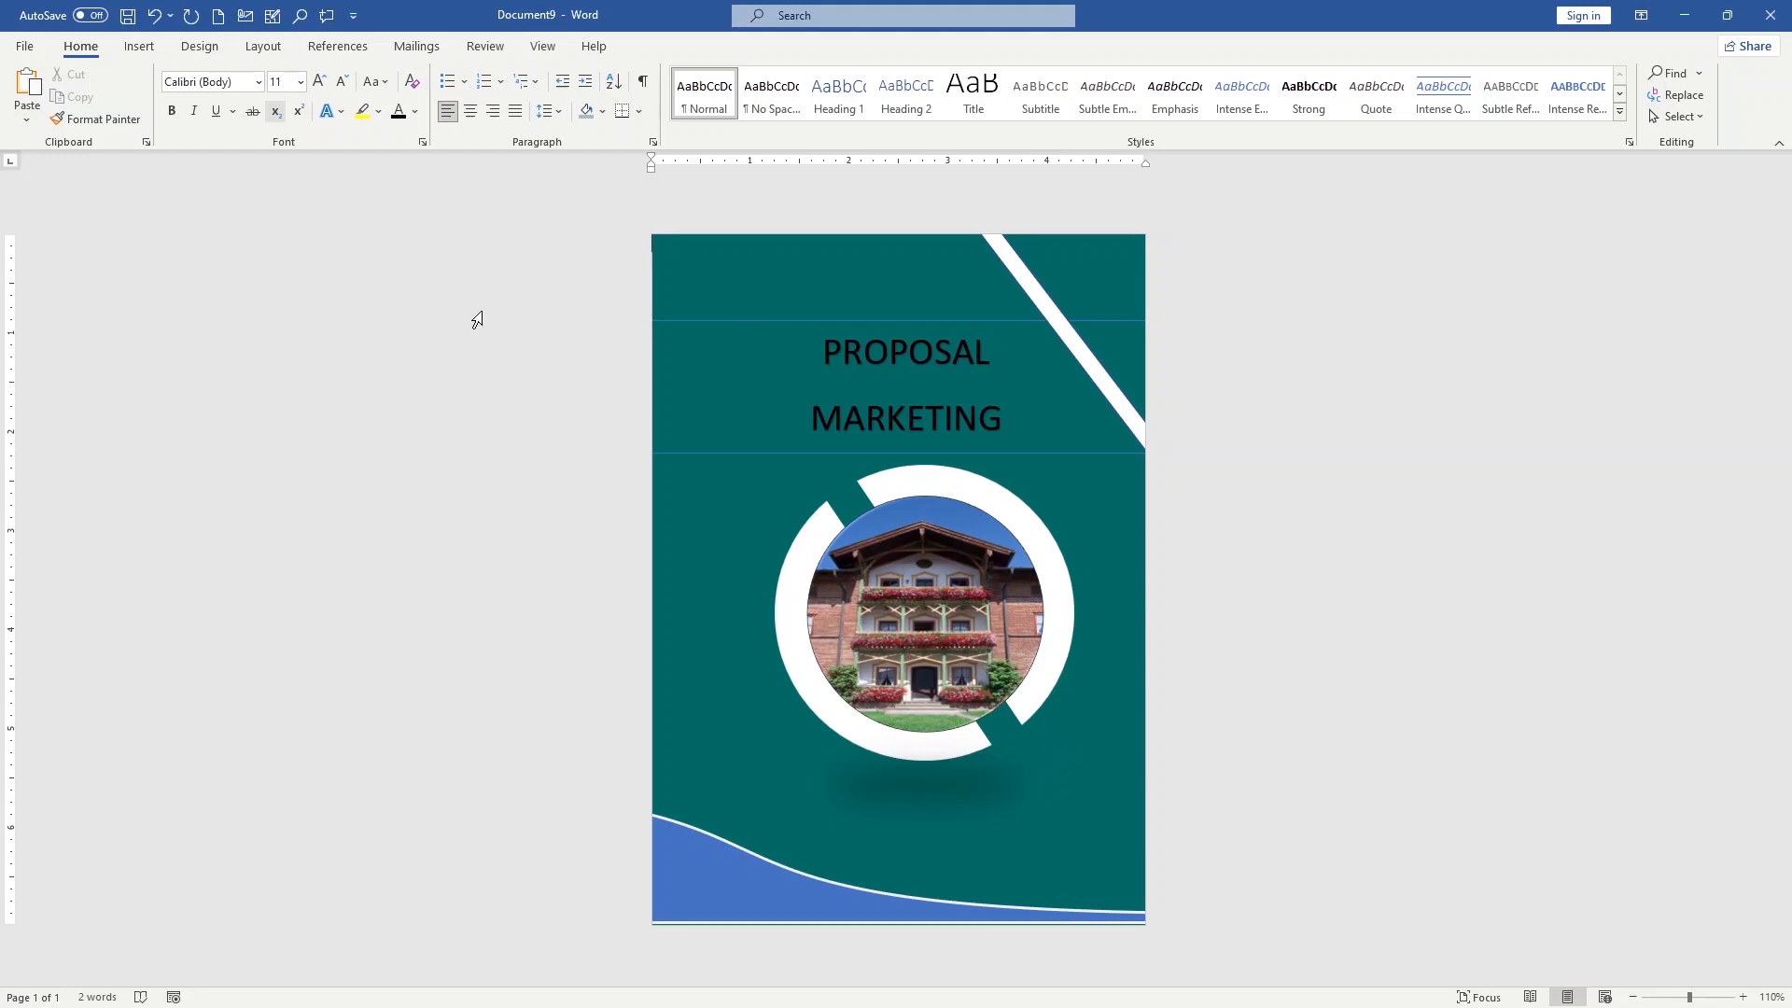
Draw an isosceles triangle about 3.59 by 2.43 inches, rotated 90 degrees clockwise and placed against the page's left edge
{"action": "left_click", "coordinate": [139, 46]}
{"action": "left_click", "coordinate": [265, 123]}
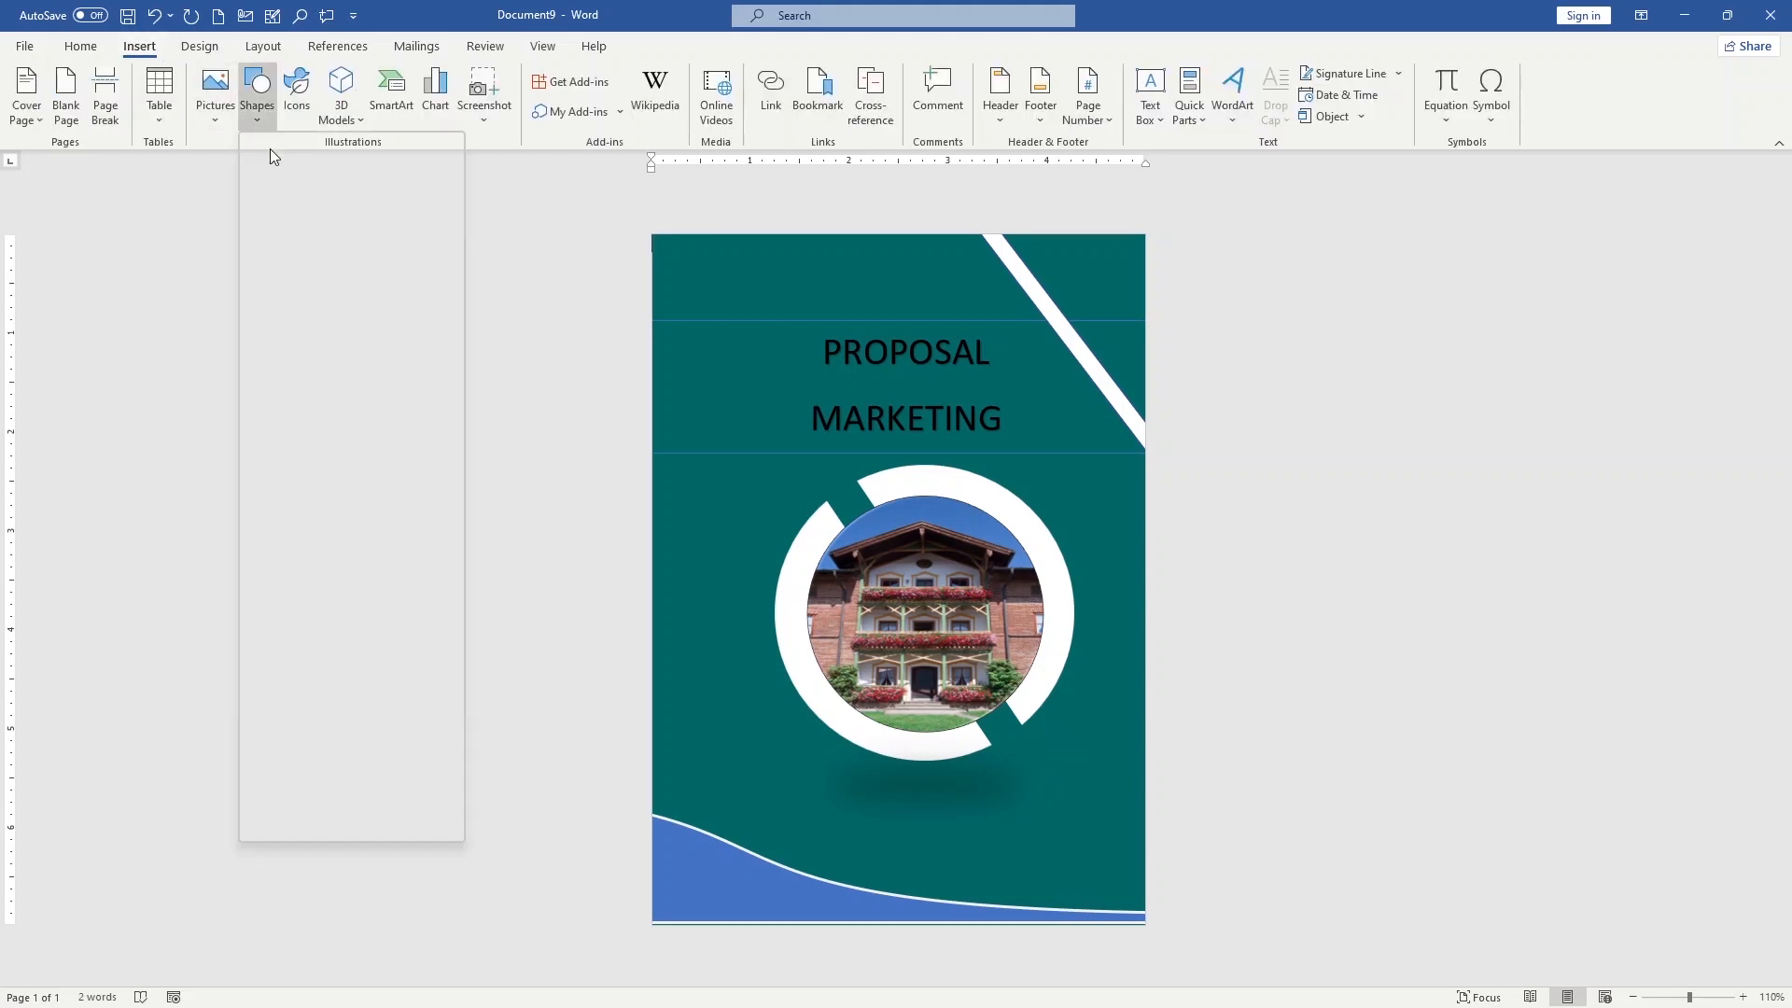
{"action": "left_click", "coordinate": [376, 169]}
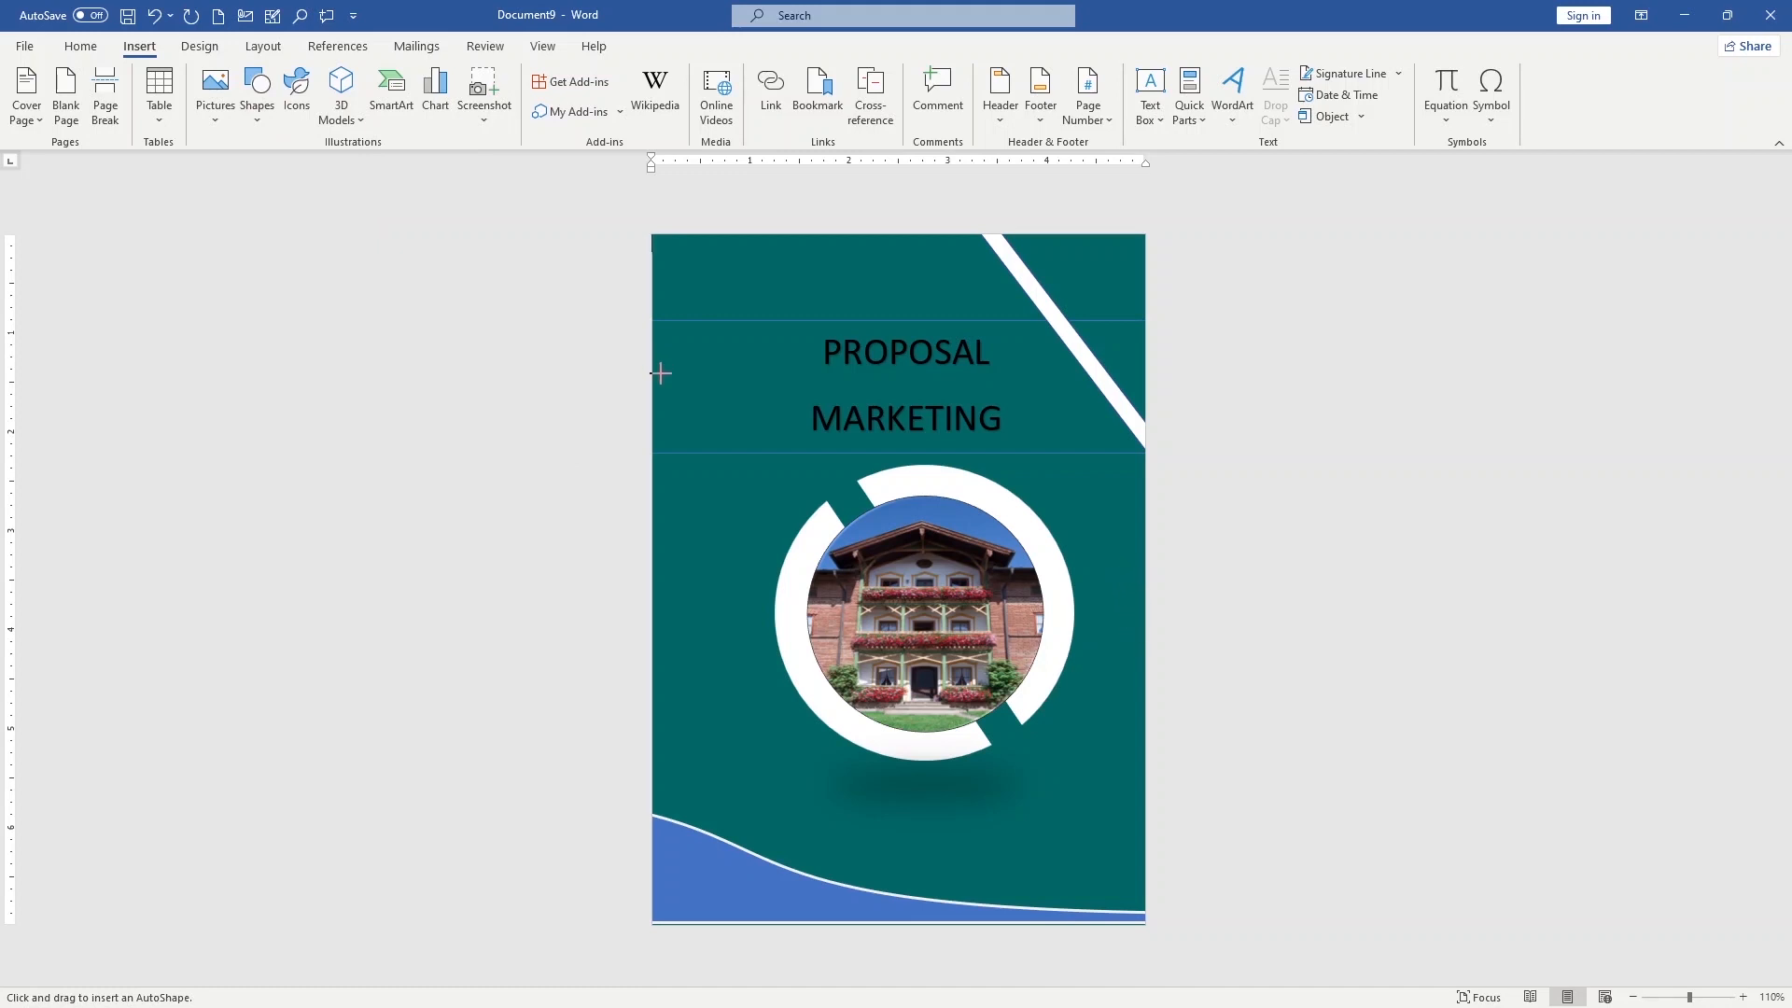
{"action": "left_click_drag", "start_coordinate": [659, 373], "coordinate": [1012, 614]}
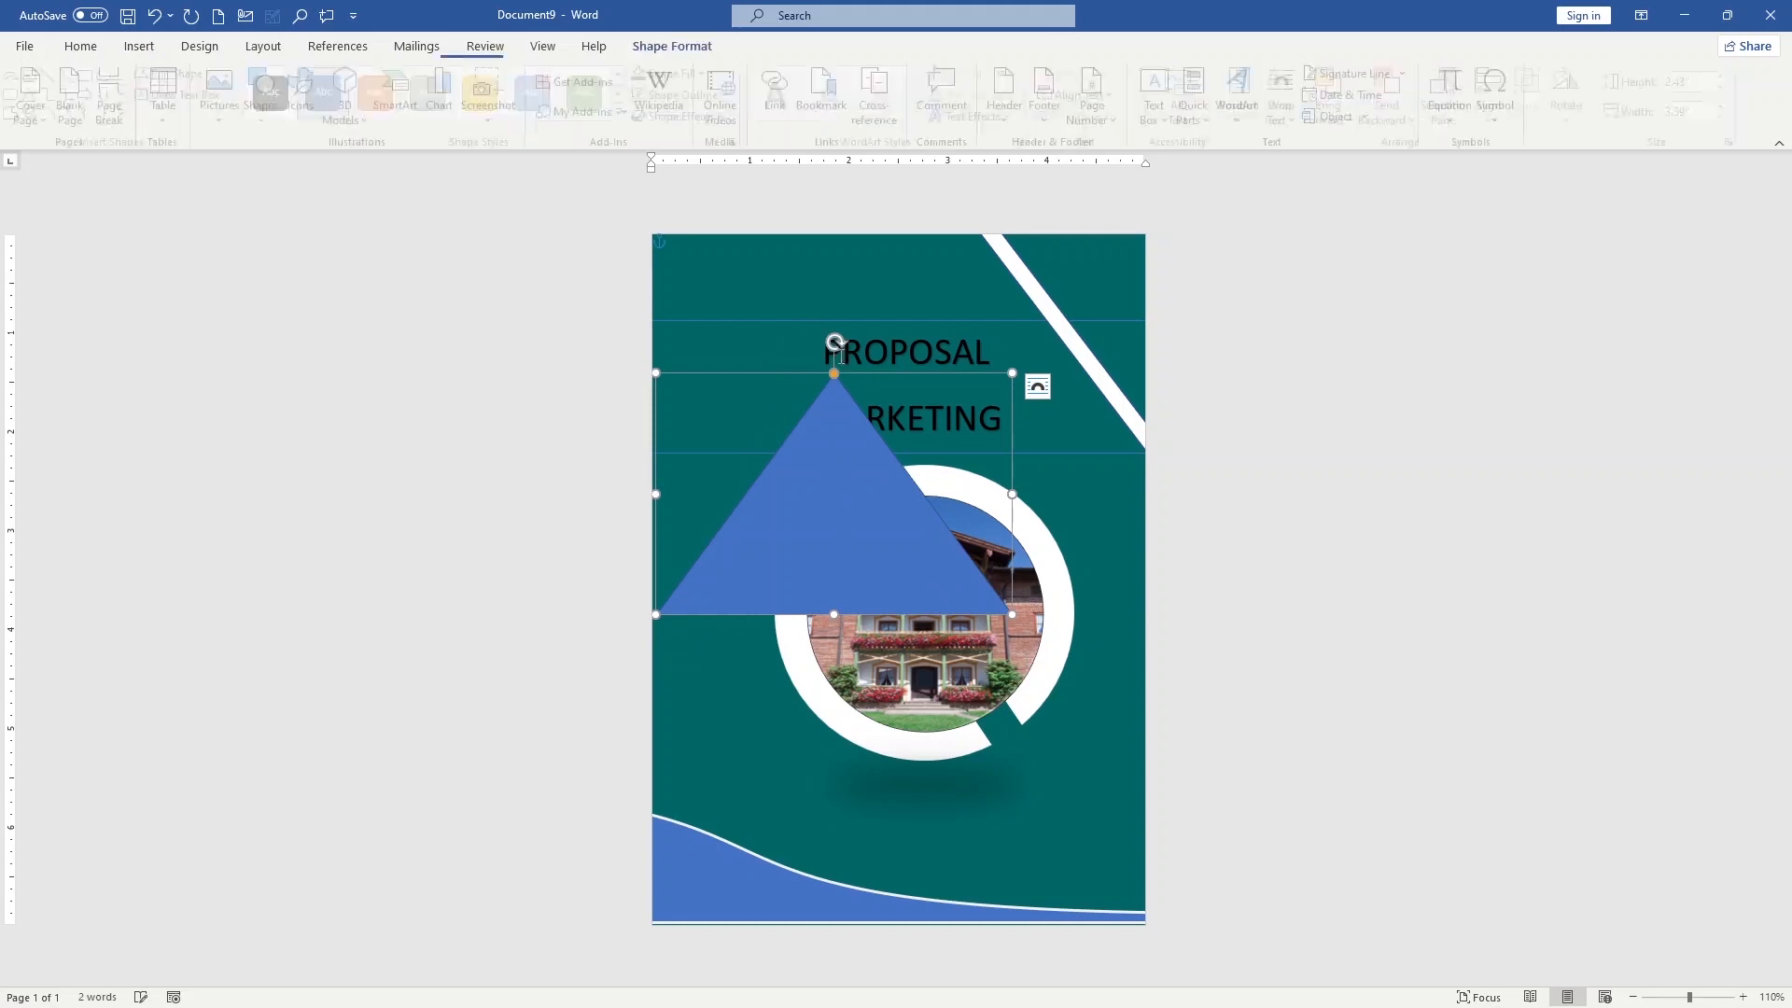
{"action": "left_click_drag", "start_coordinate": [833, 345], "coordinate": [983, 494]}
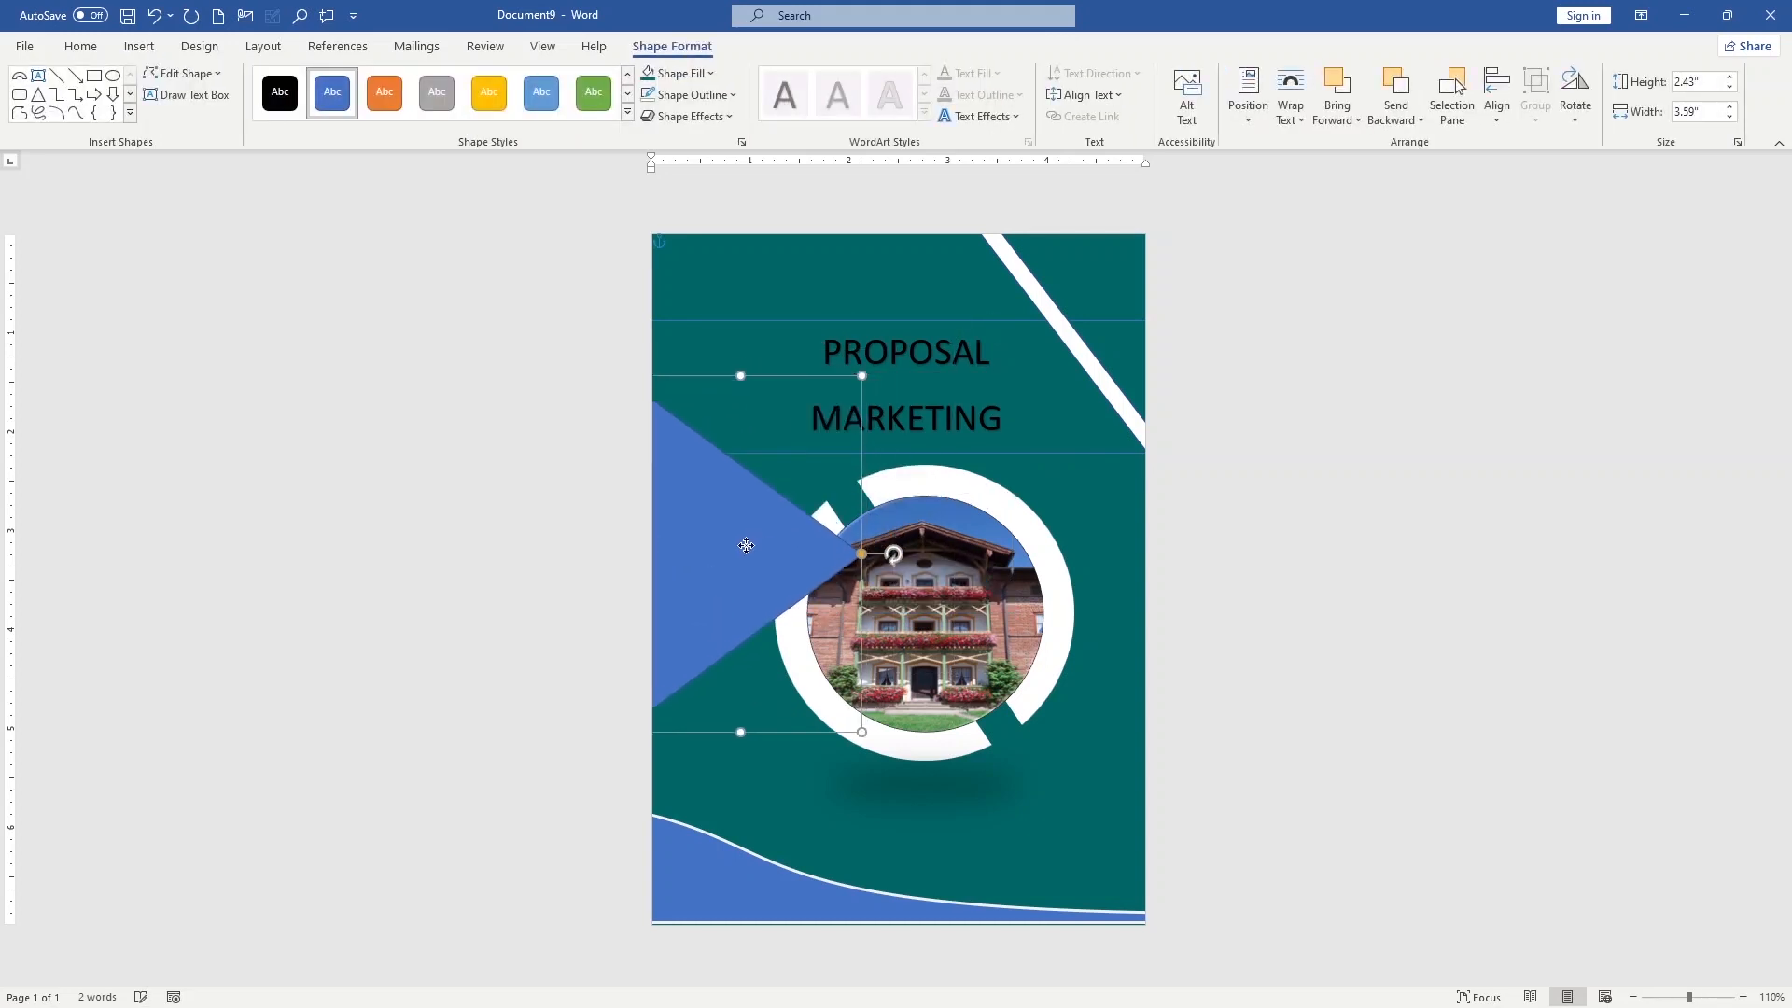